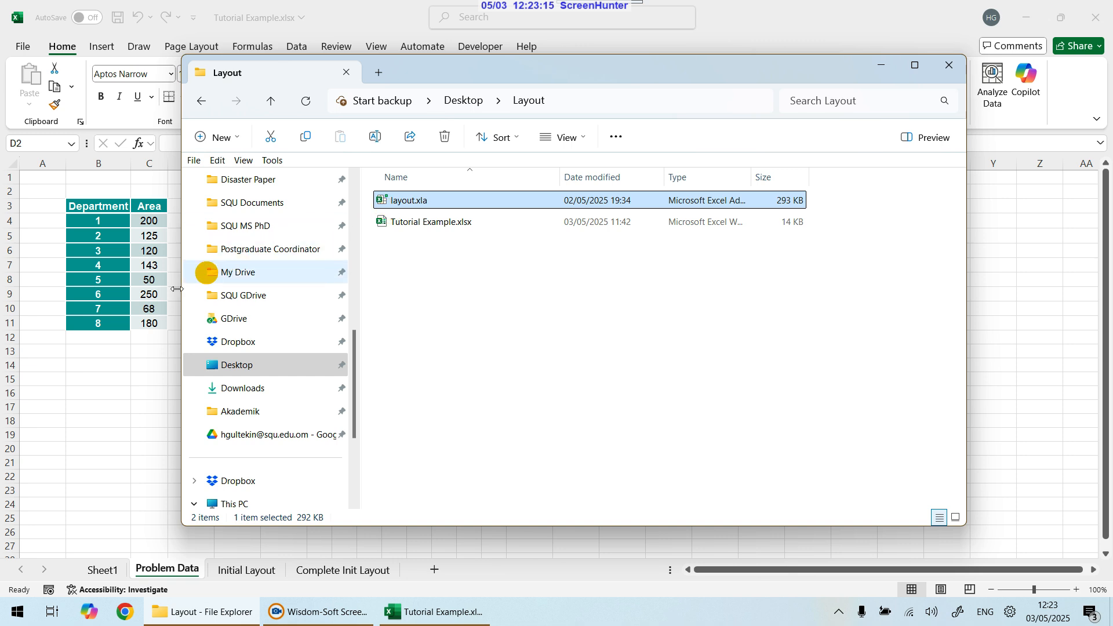
# Step: Clear the value in cell D1 of the Problem Data sheet
pyautogui.click(96, 417)
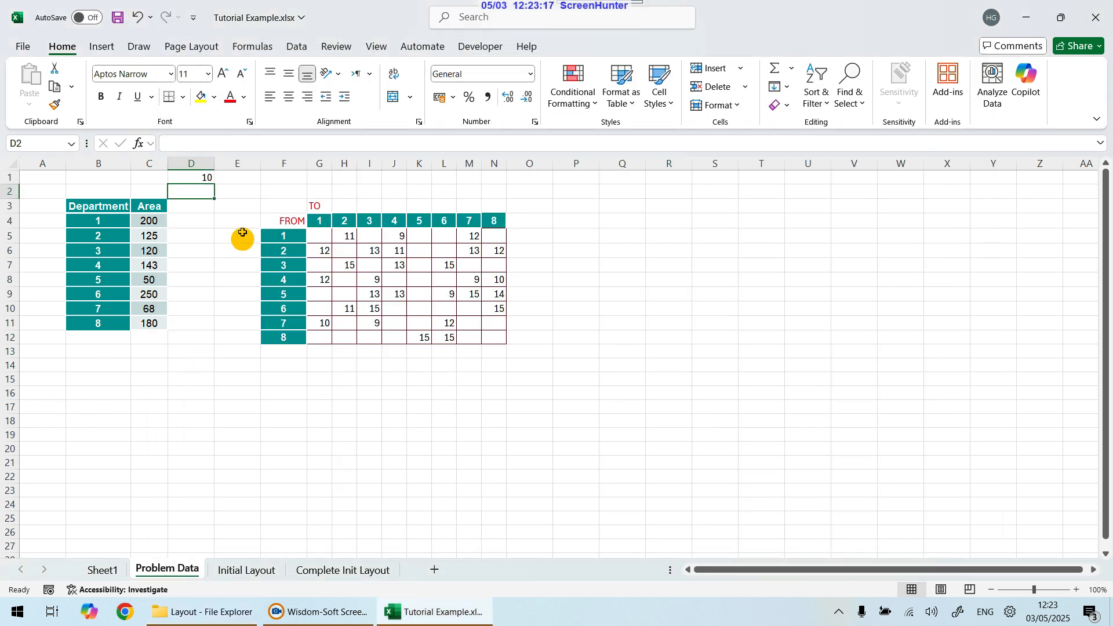
pyautogui.click(208, 178)
pyautogui.press('Delete')
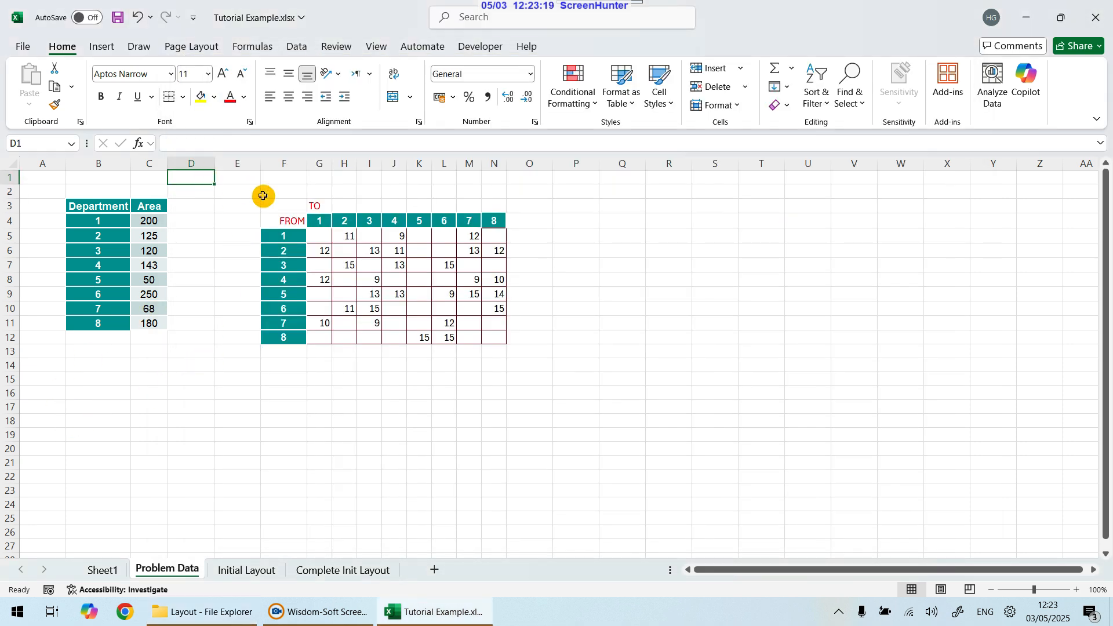
# Step: Examine the department numbers and their areas in the Area column
pyautogui.click(177, 379)
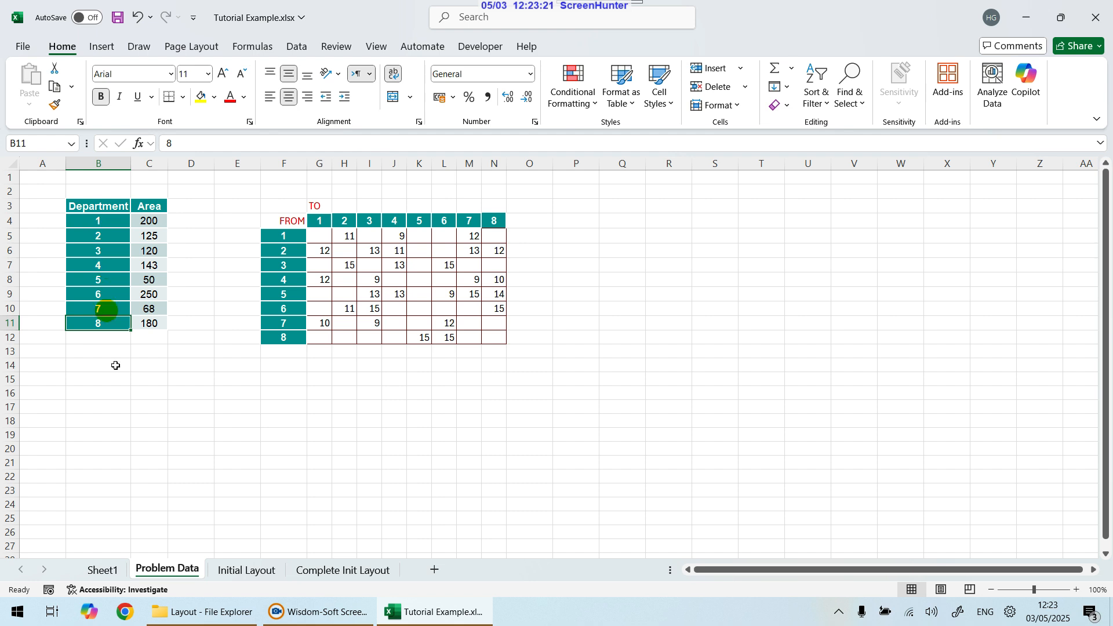
pyautogui.moveTo(142, 422); pyautogui.dragTo(142, 408)
pyautogui.moveTo(149, 223); pyautogui.dragTo(149, 323)
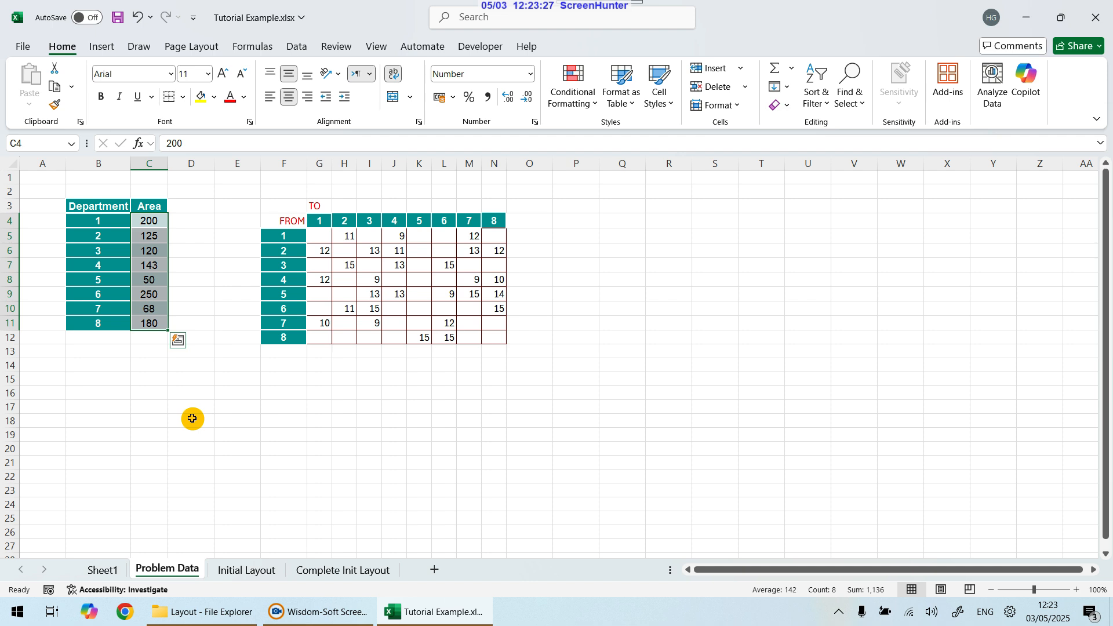
pyautogui.click(191, 418)
pyautogui.click(102, 224)
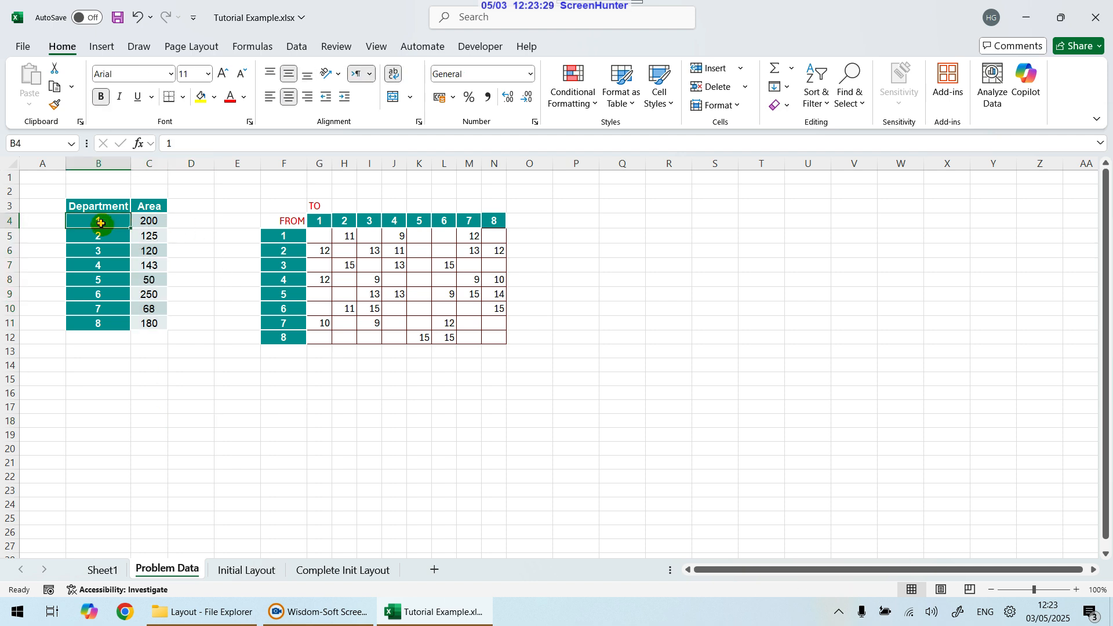
pyautogui.click(158, 221)
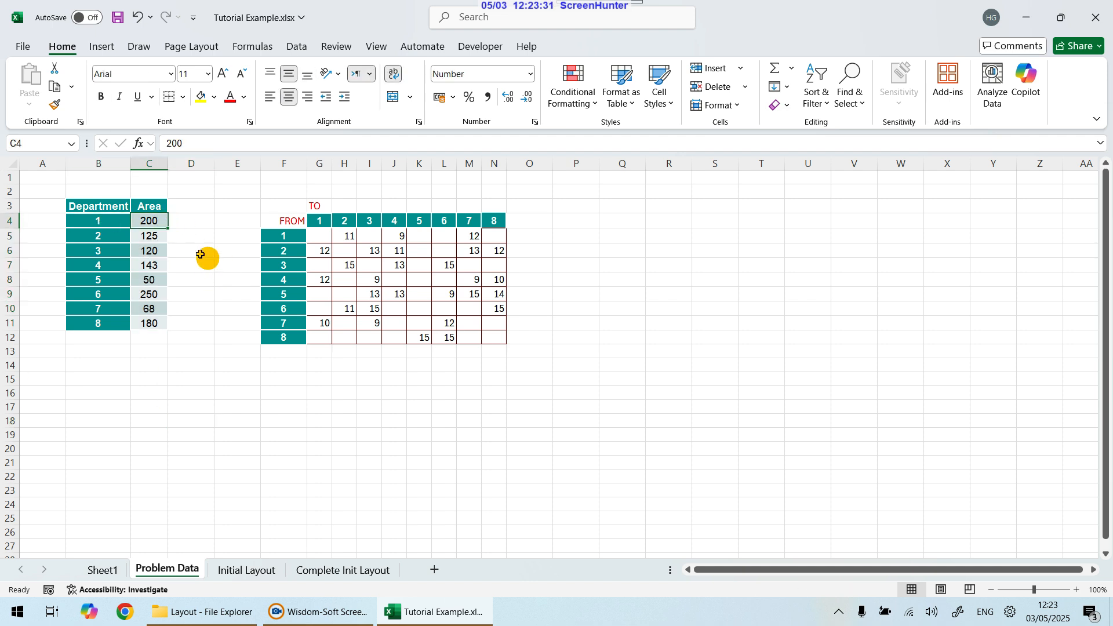
pyautogui.click(104, 236)
pyautogui.click(146, 236)
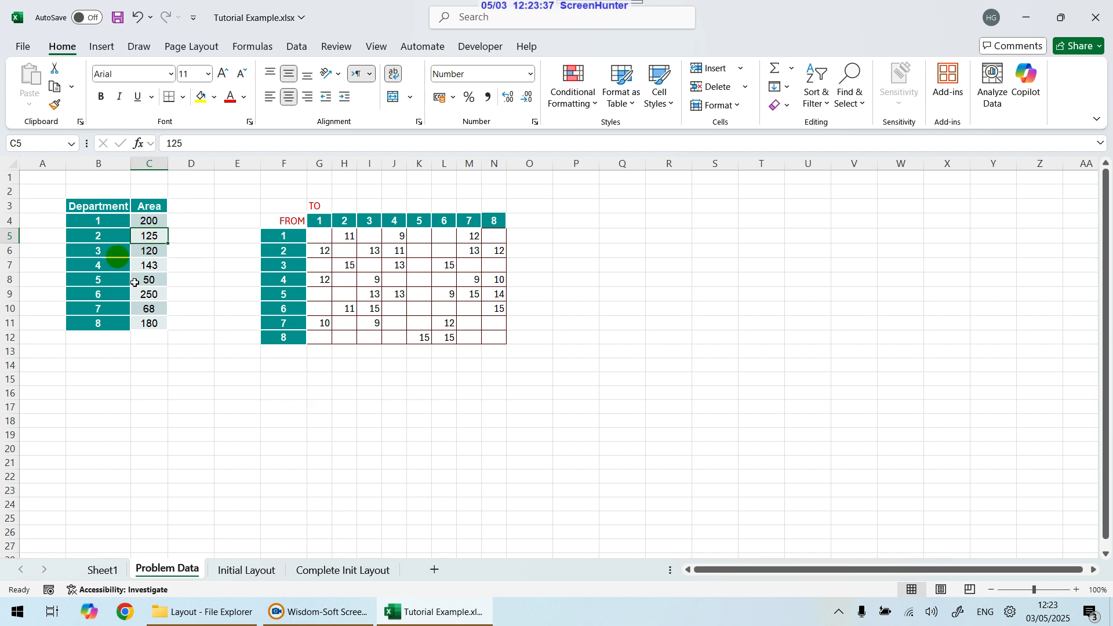
pyautogui.click(175, 291)
pyautogui.moveTo(152, 225); pyautogui.dragTo(136, 321)
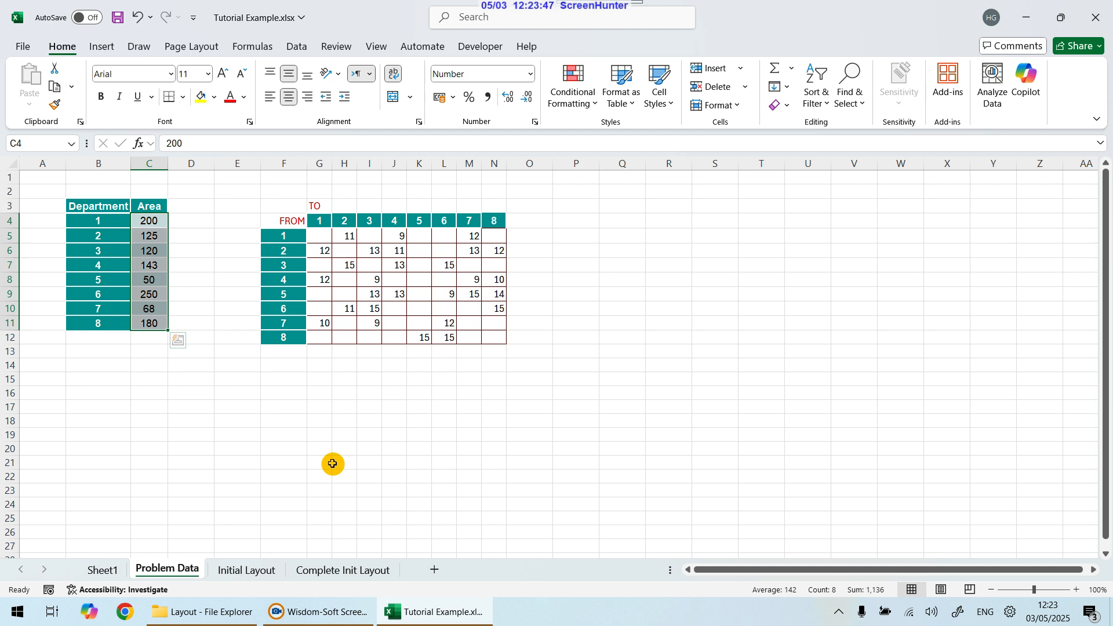
pyautogui.click(209, 462)
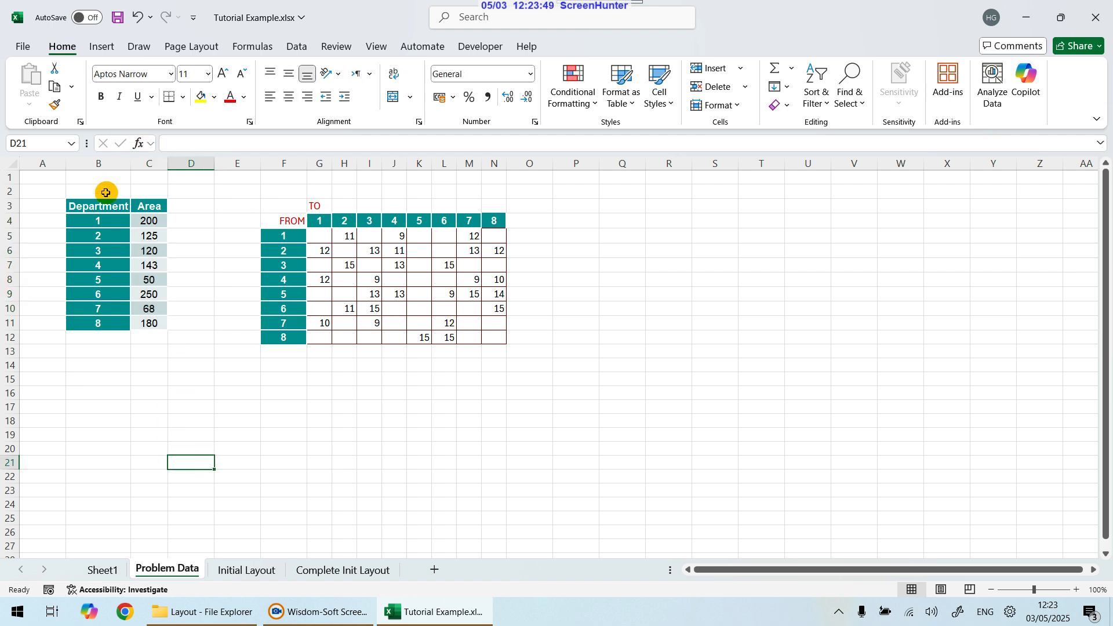
pyautogui.moveTo(150, 225); pyautogui.dragTo(151, 327)
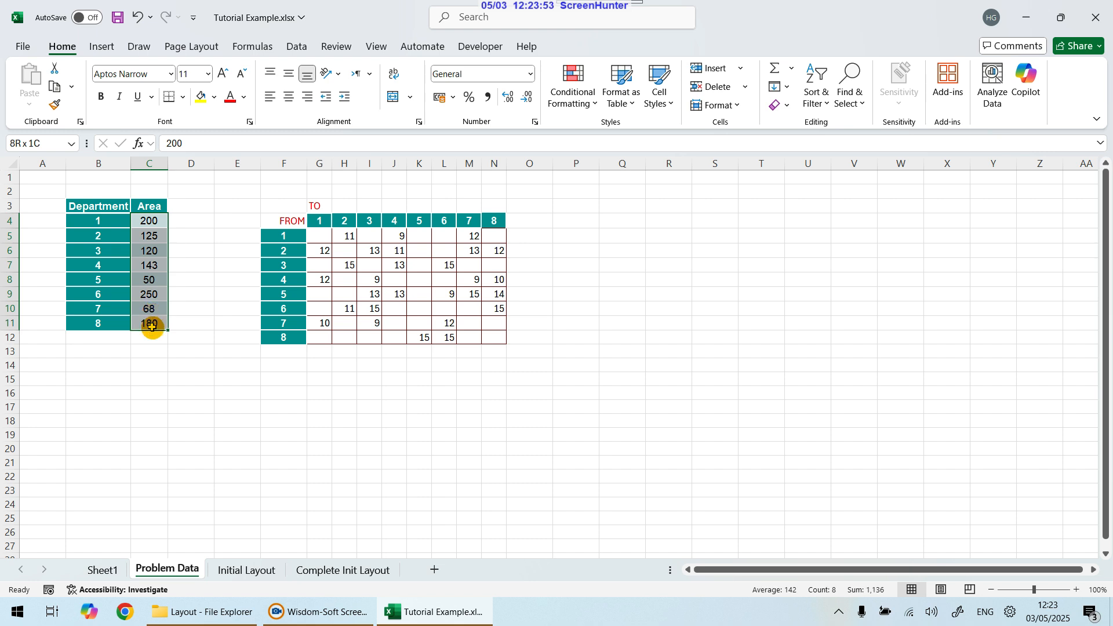
pyautogui.moveTo(152, 326); pyautogui.dragTo(150, 325)
# Step: Enter 1 in cell D1
pyautogui.click(195, 180)
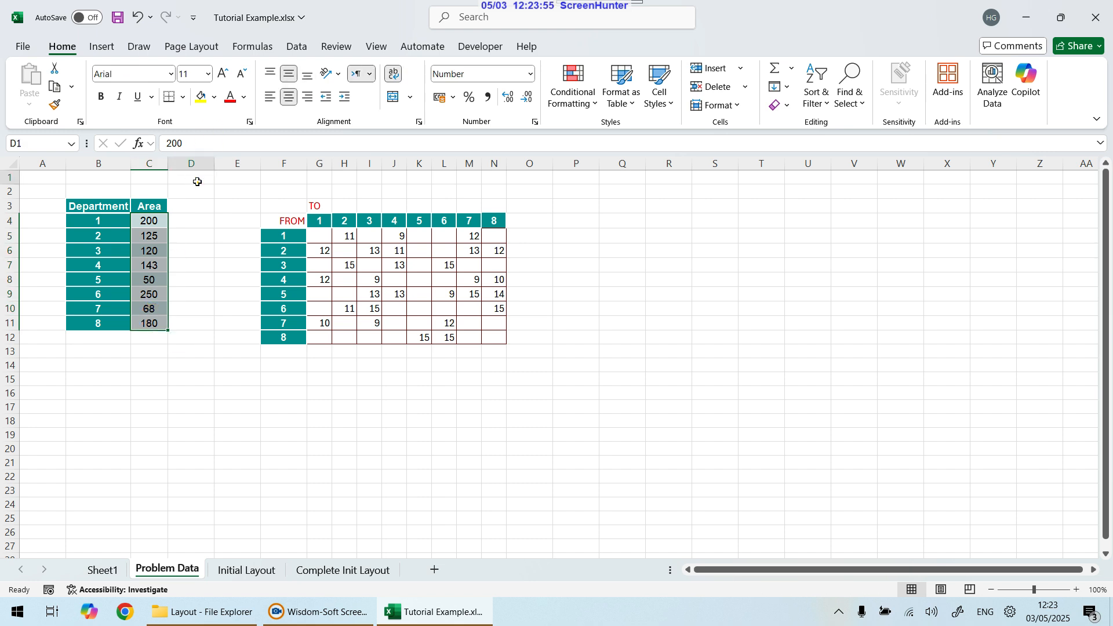
pyautogui.write('1')
pyautogui.press('Return')
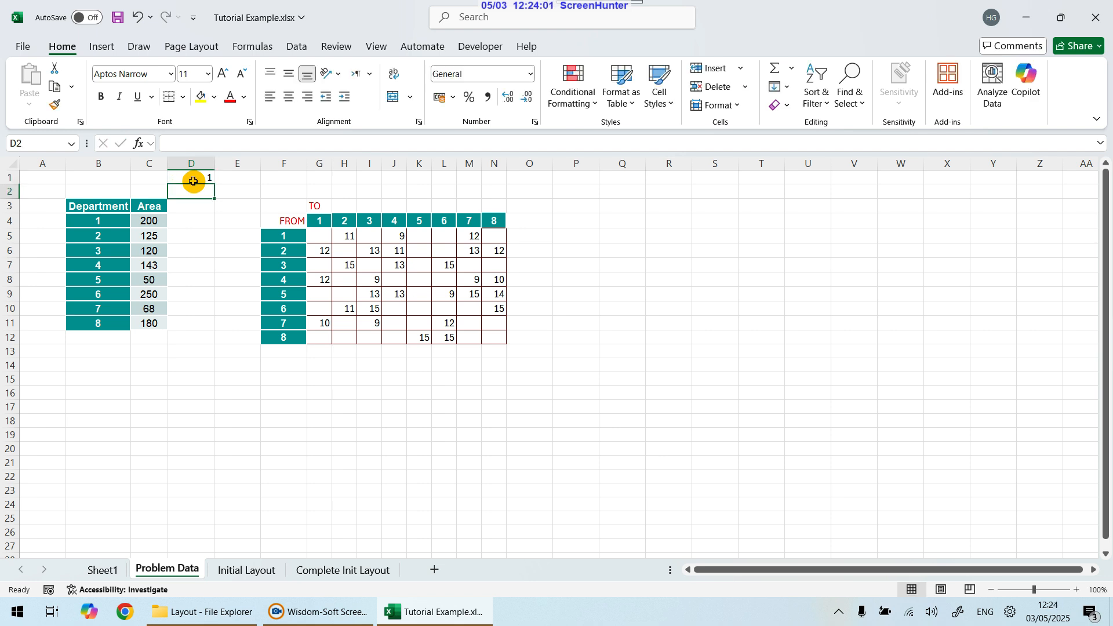
# Step: Enter 200 in D4 and 125 in D5 next to the first two department areas
pyautogui.click(197, 218)
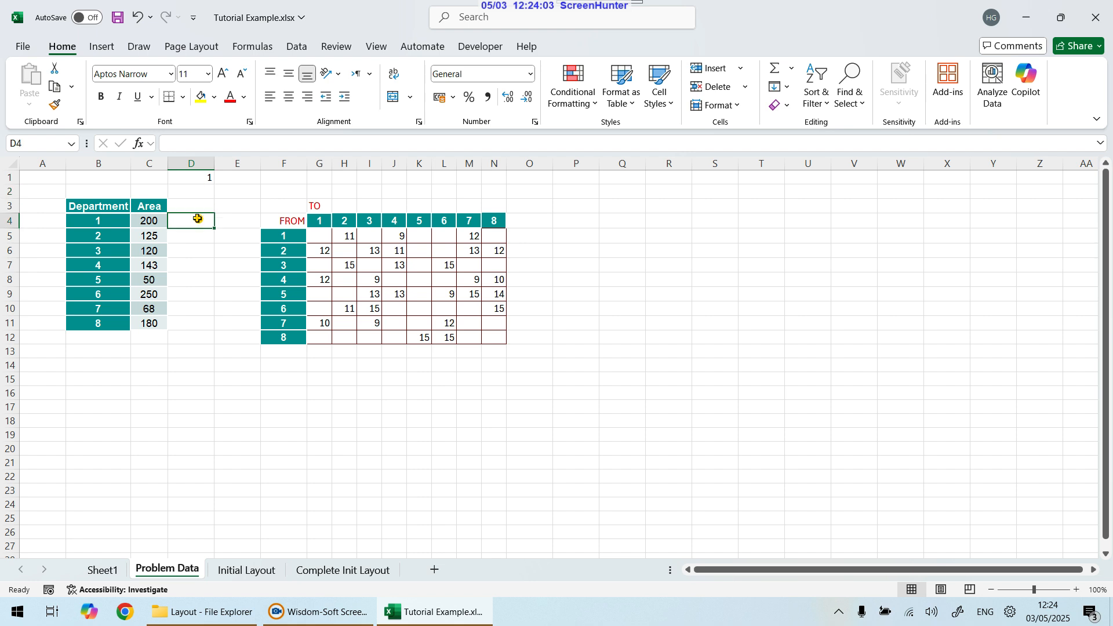
pyautogui.write('200')
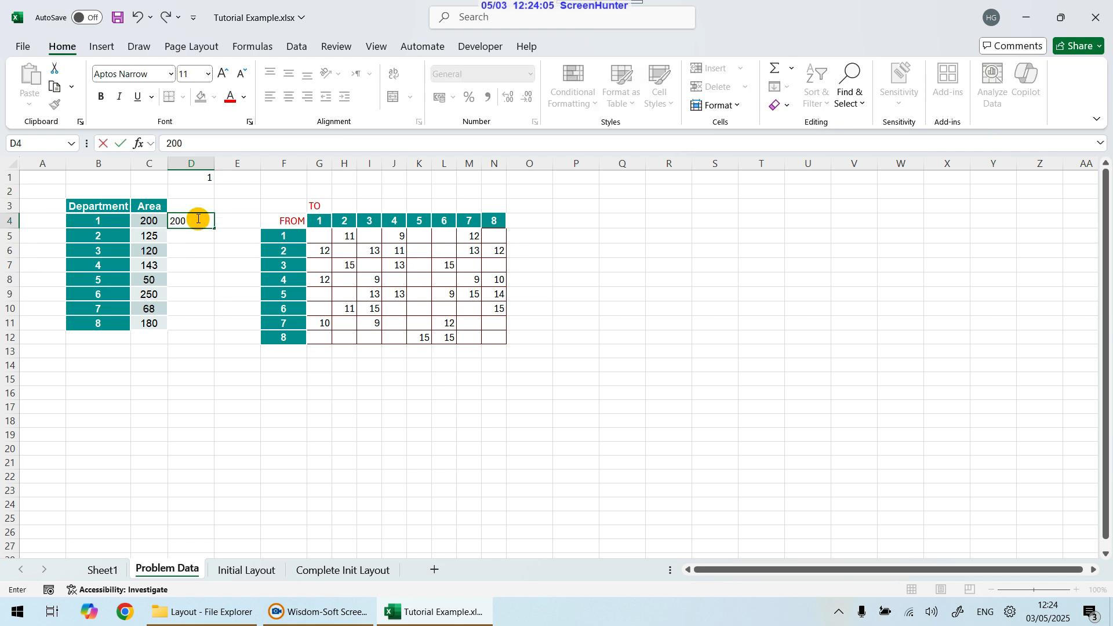
pyautogui.press('Return')
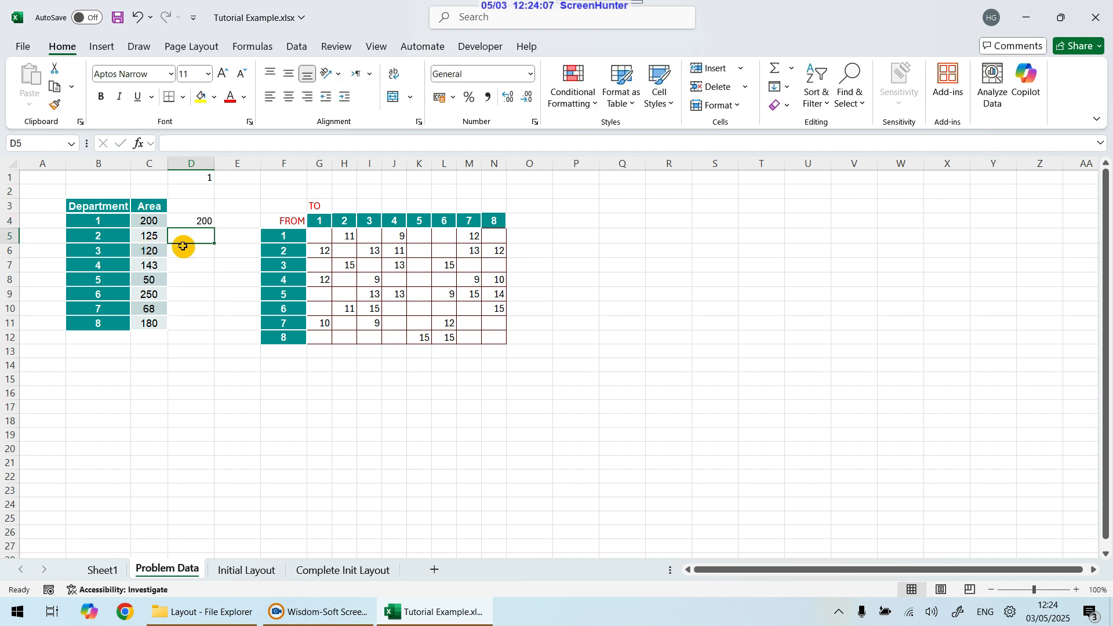
pyautogui.write('125')
pyautogui.press('Return')
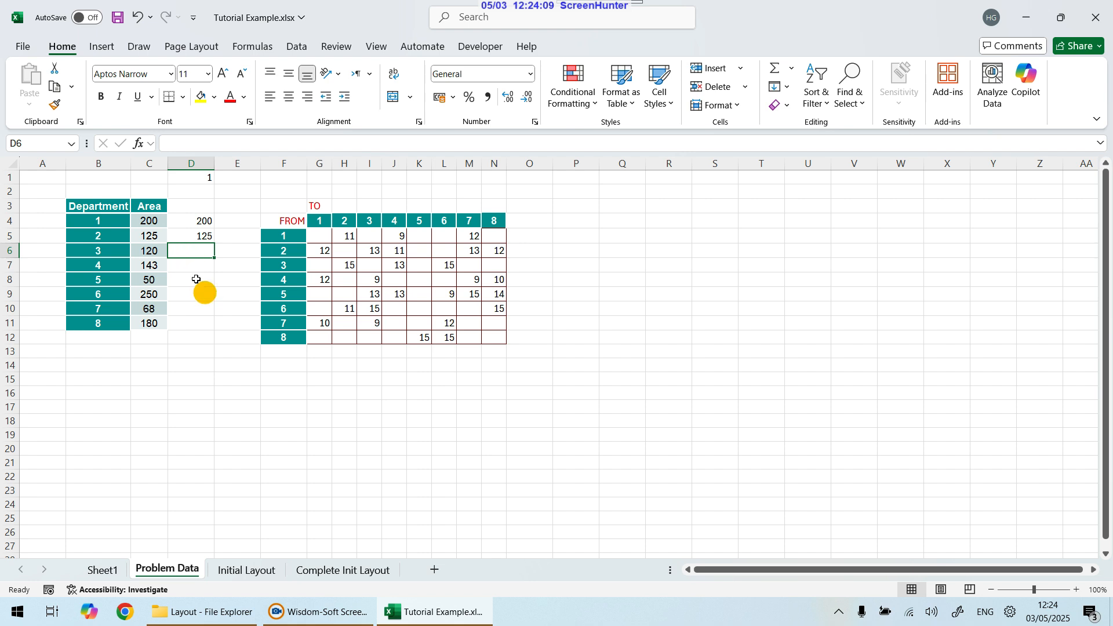
# Step: Clear the trial entries in D4 and D5
pyautogui.moveTo(152, 221); pyautogui.dragTo(155, 320)
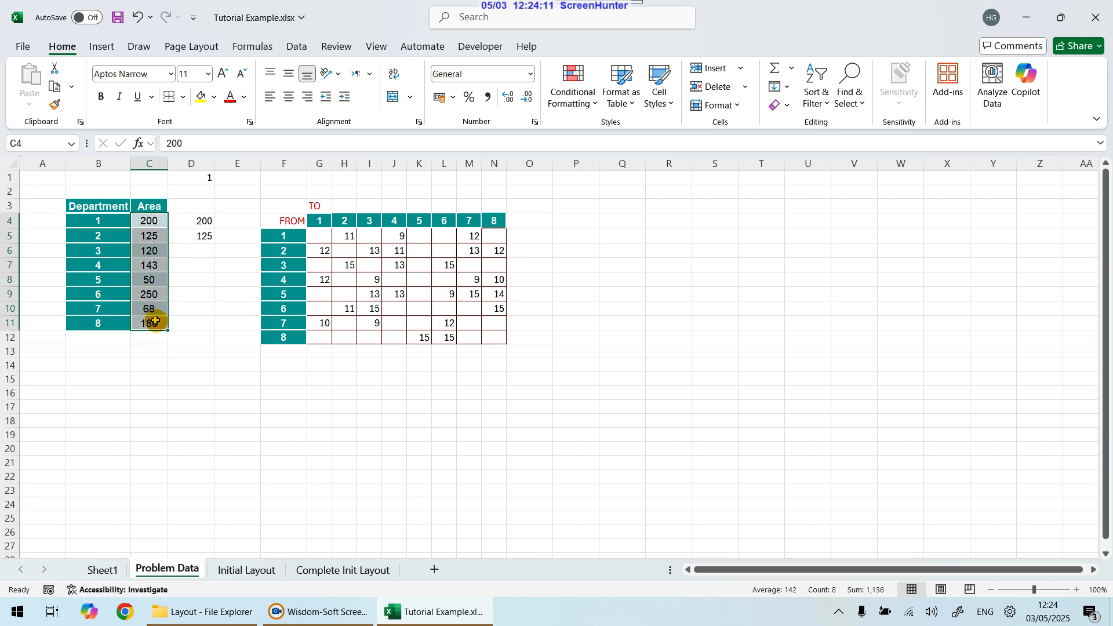
pyautogui.moveTo(194, 220); pyautogui.dragTo(189, 324)
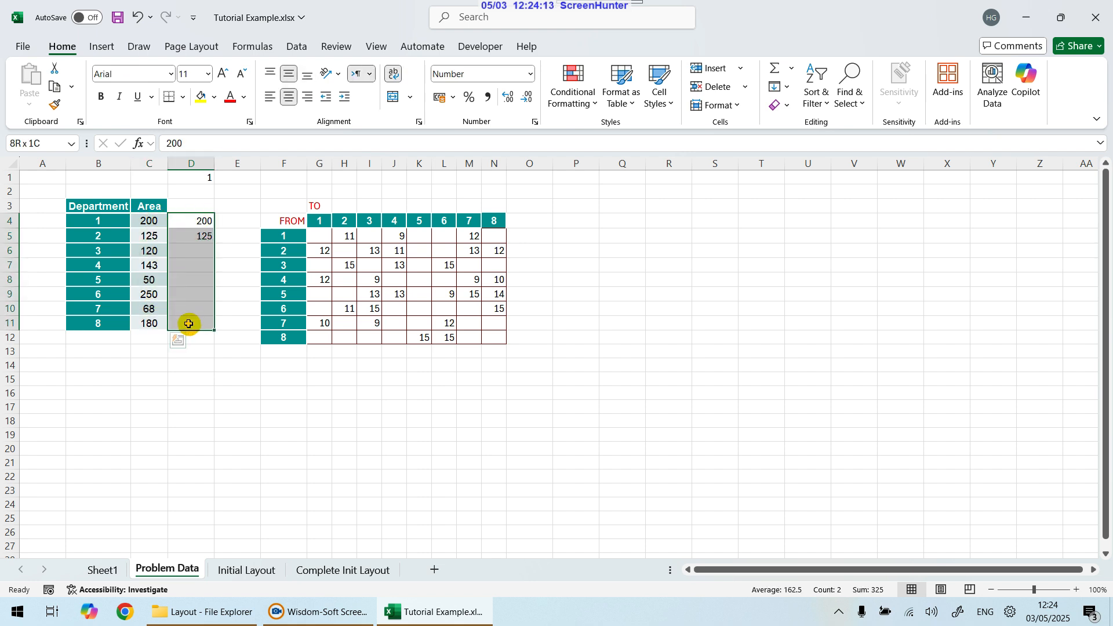
pyautogui.moveTo(146, 222); pyautogui.dragTo(144, 319)
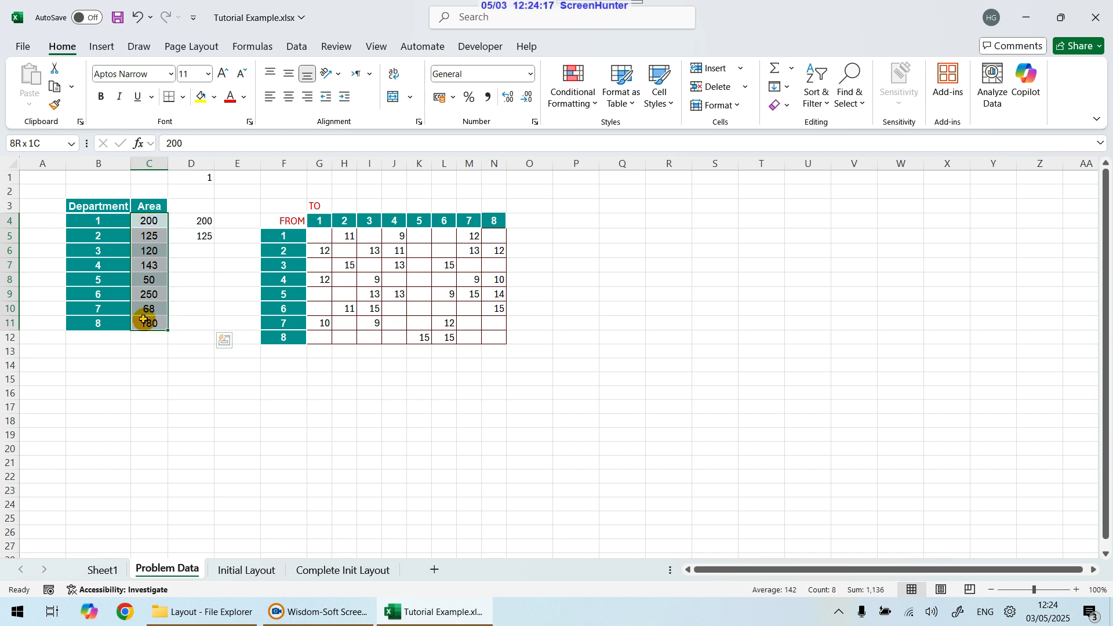
pyautogui.moveTo(201, 222); pyautogui.dragTo(201, 242)
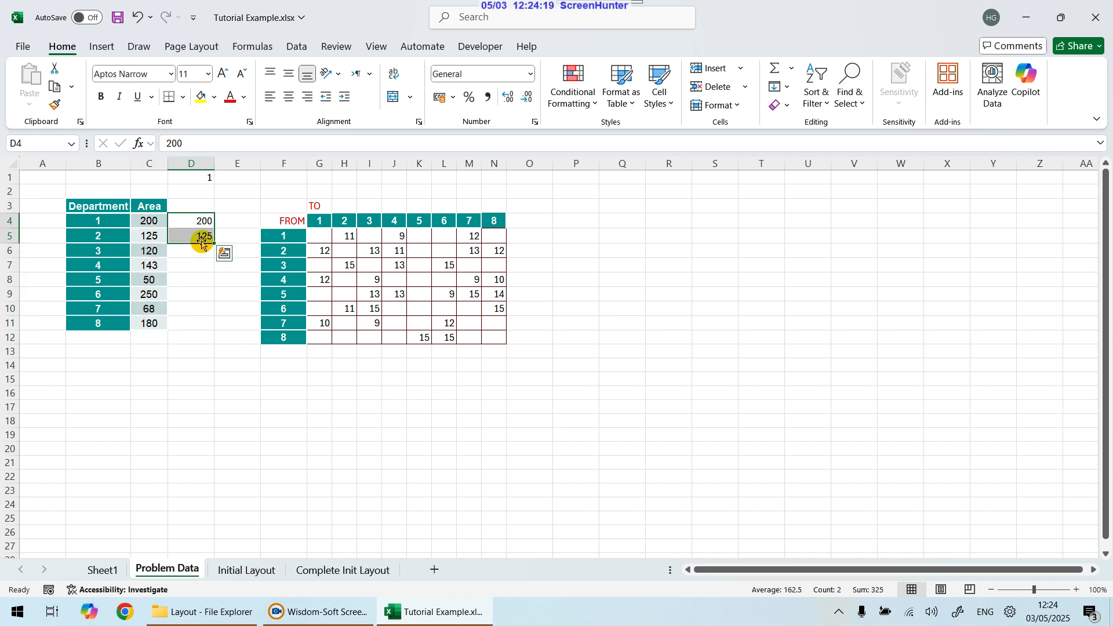
pyautogui.press('Delete')
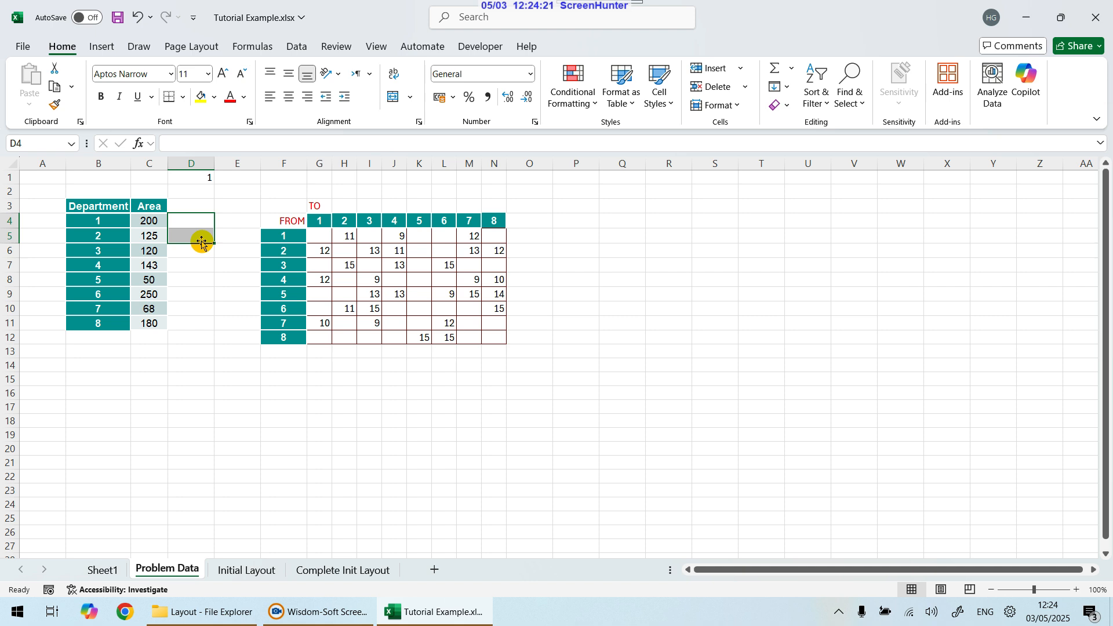
# Step: Set the scale factor in cell D1 to 10
pyautogui.click(219, 305)
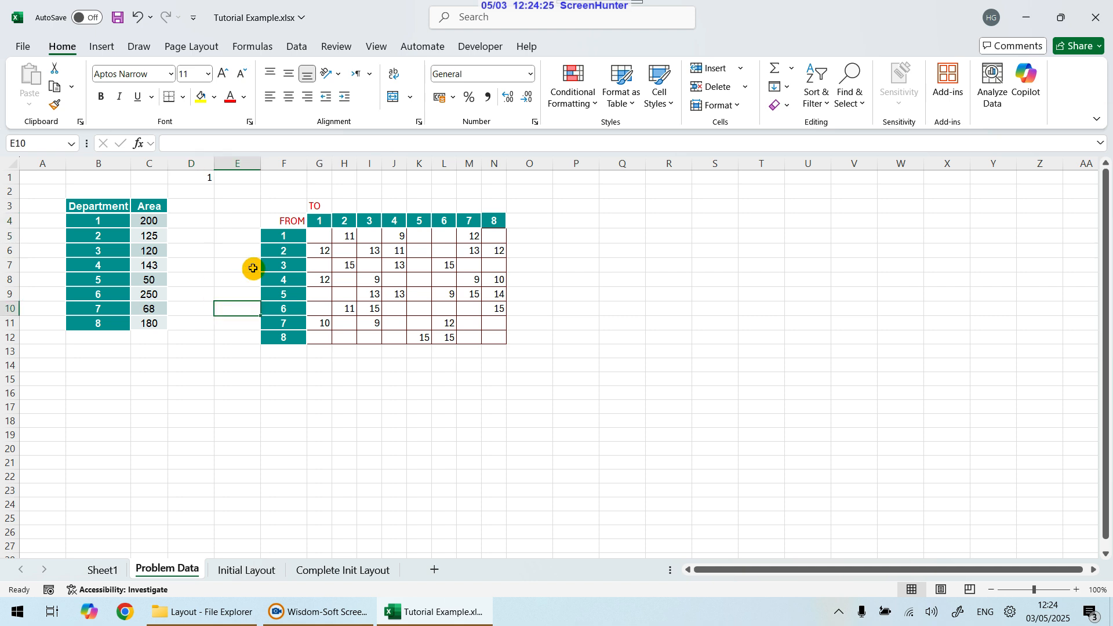
pyautogui.click(208, 179)
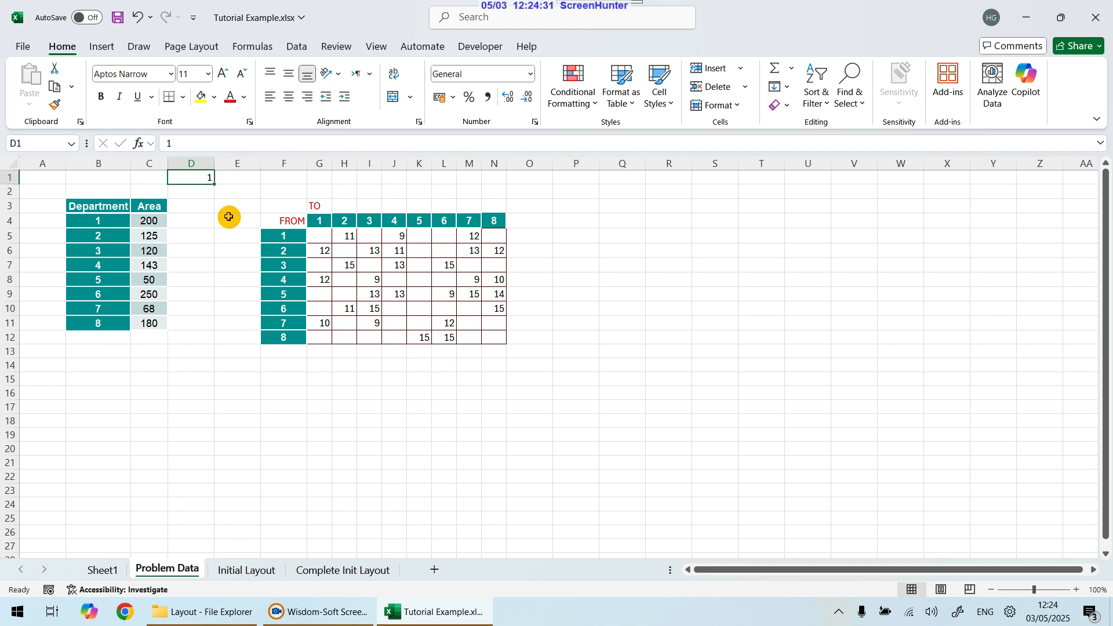
pyautogui.write('10')
pyautogui.press('Return')
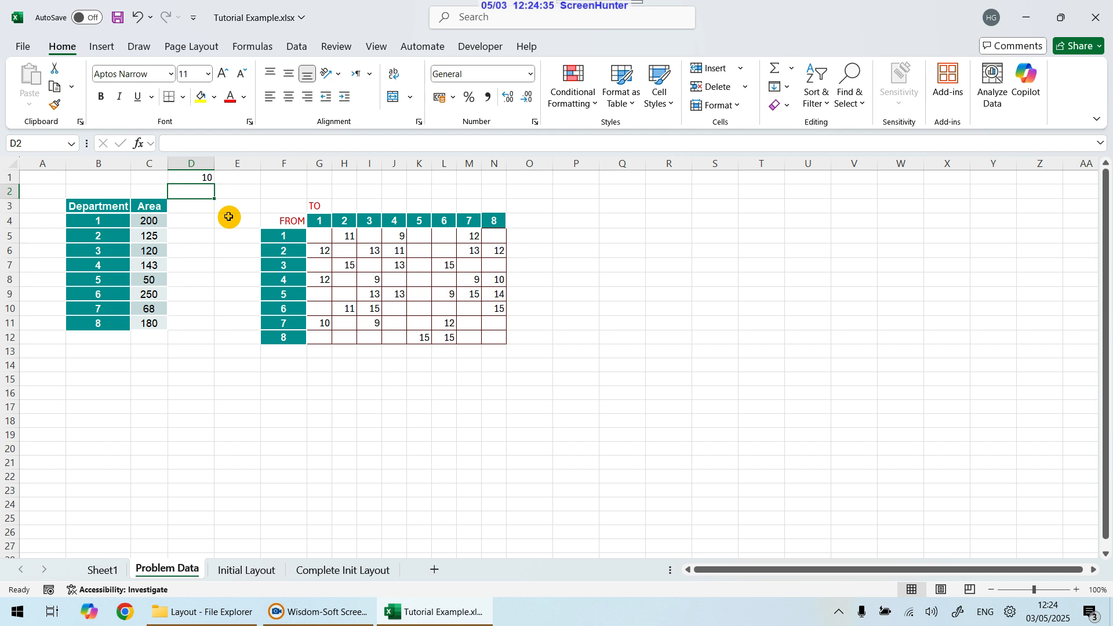
# Step: Enter the formula =C4/$D$1 in D4, dividing the first area by the absolute scale factor
pyautogui.click(182, 224)
pyautogui.write('=')
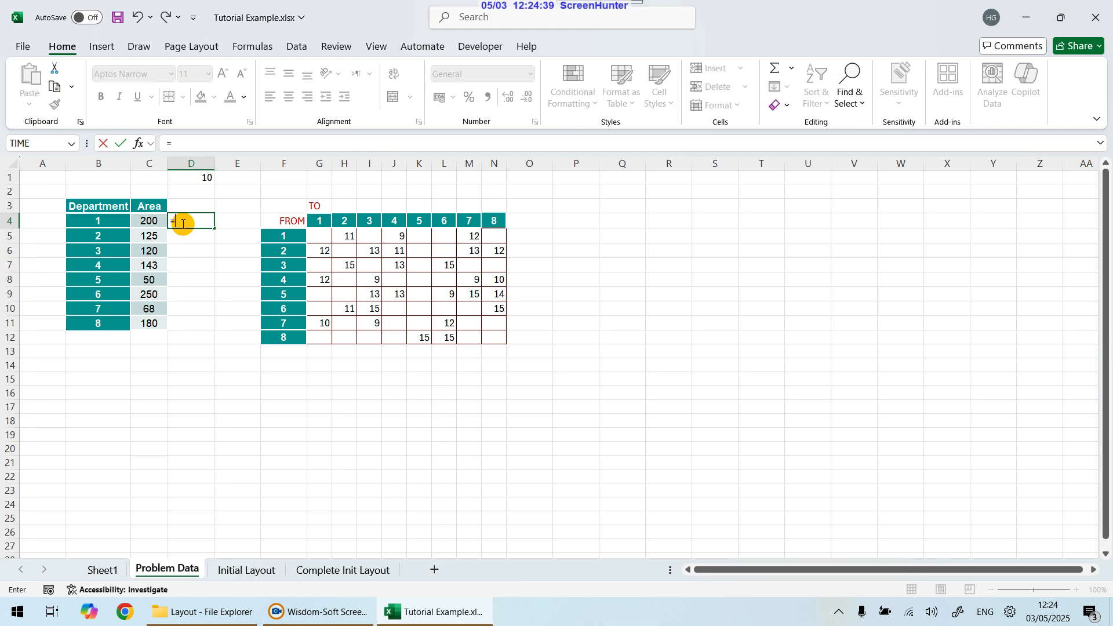
pyautogui.click(149, 219)
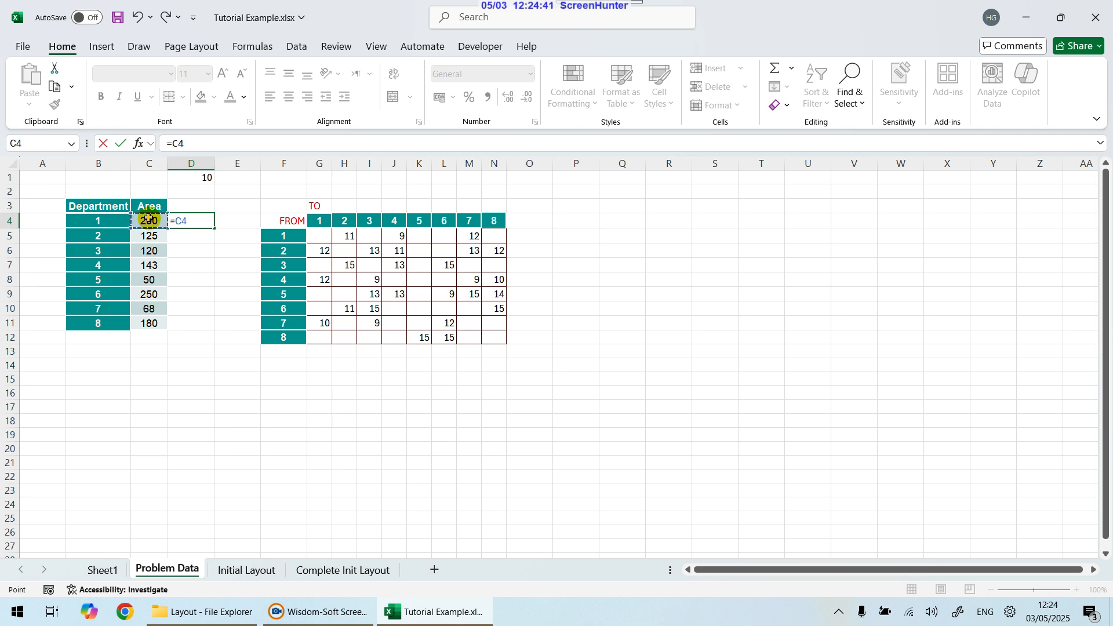
pyautogui.click(198, 176)
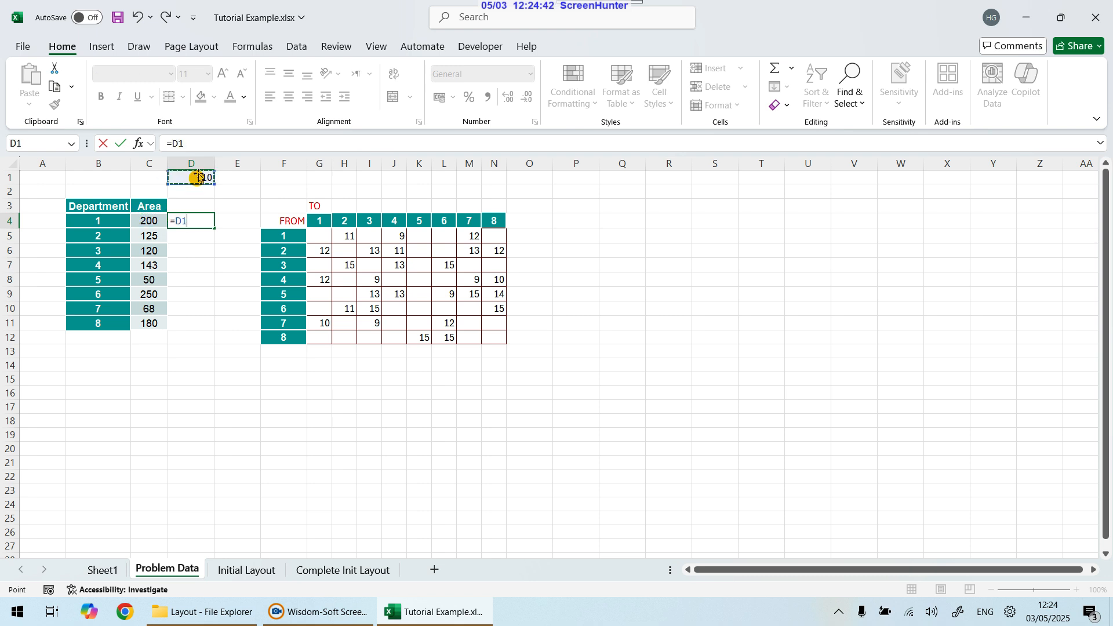
pyautogui.click(156, 219)
pyautogui.write('/')
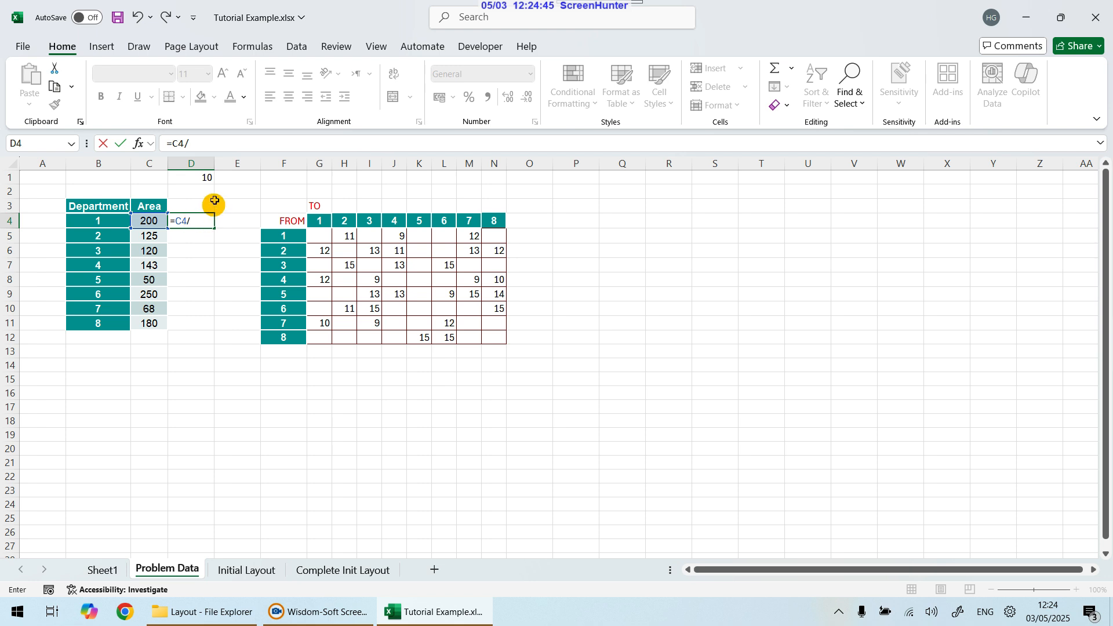
pyautogui.click(206, 175)
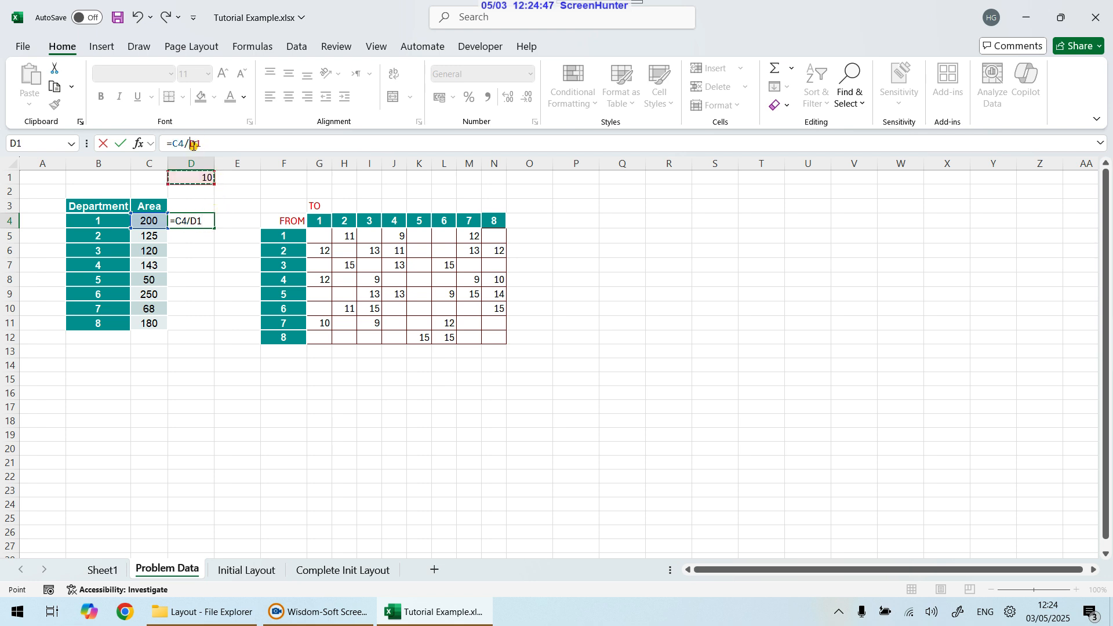
pyautogui.click(193, 144)
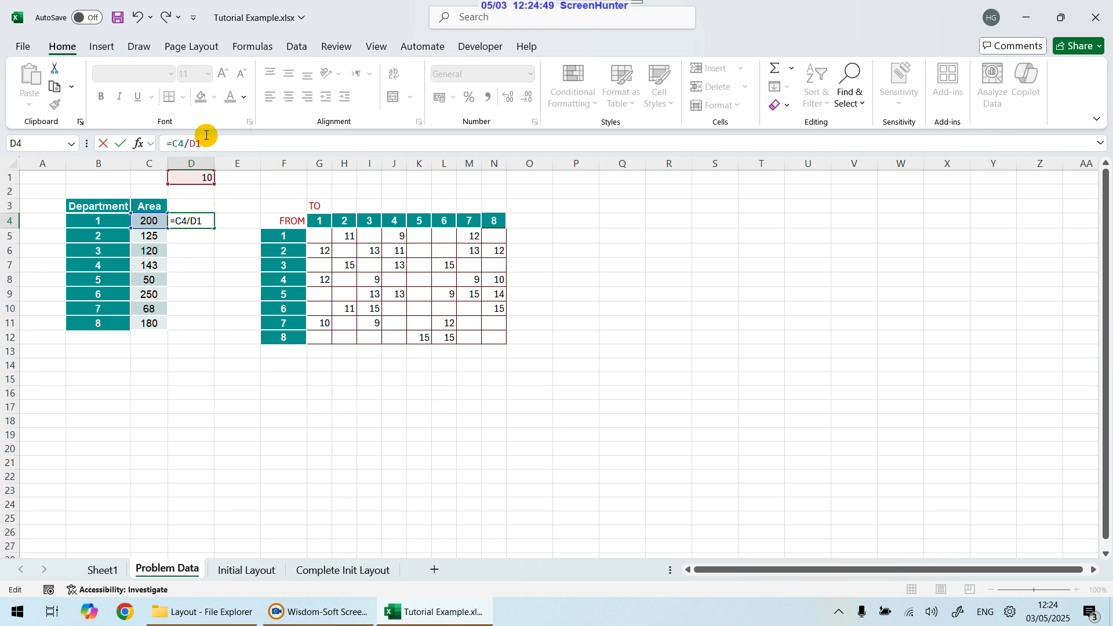
pyautogui.press('F4')
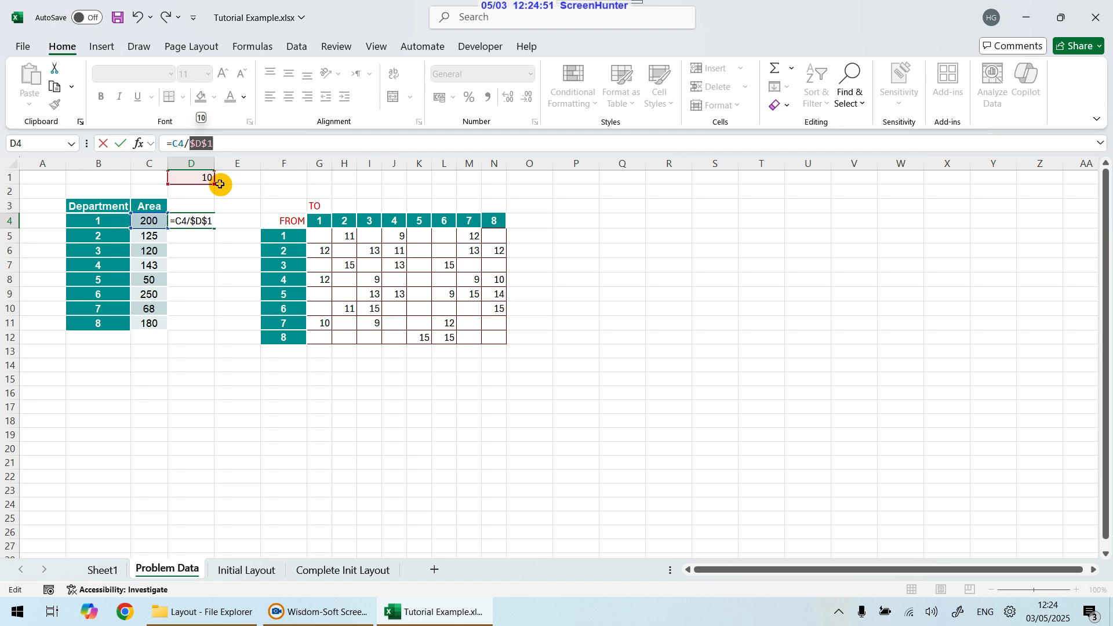
pyautogui.press('Return')
# Step: Fill the D4 formula down through D11 for all eight departments
pyautogui.click(200, 219)
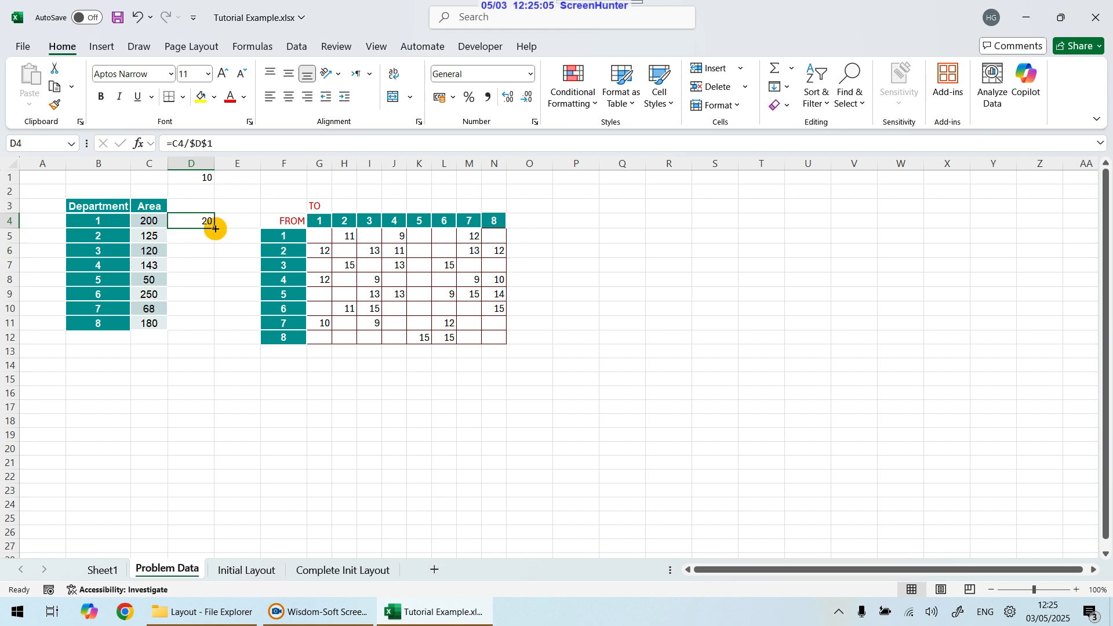
pyautogui.moveTo(216, 228); pyautogui.dragTo(215, 242)
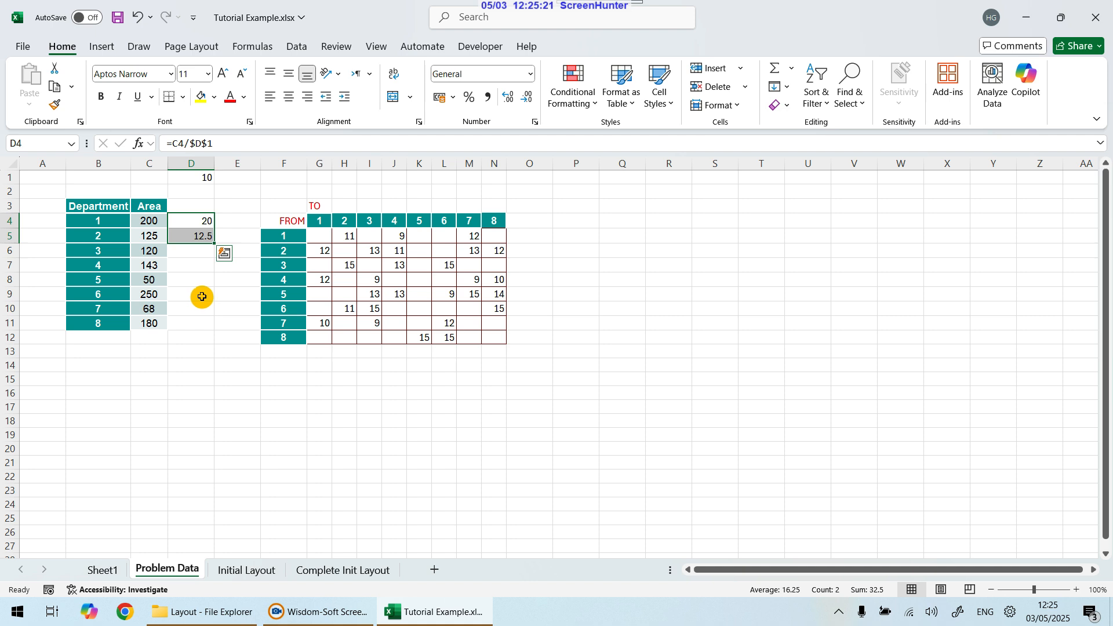
pyautogui.moveTo(214, 243); pyautogui.dragTo(213, 322)
pyautogui.click(273, 461)
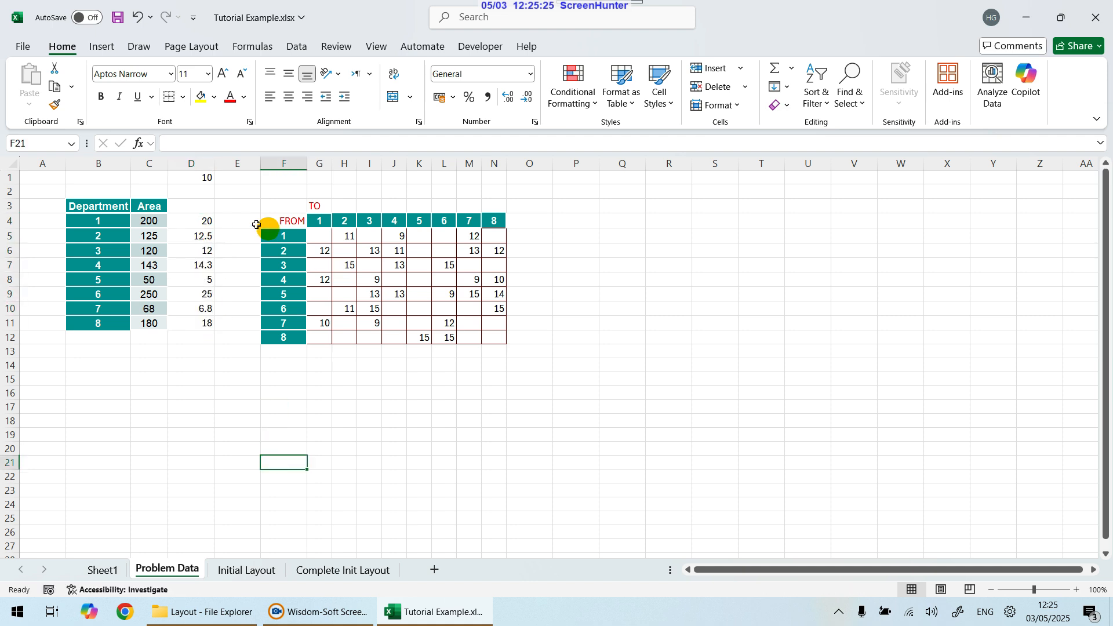
pyautogui.moveTo(207, 220); pyautogui.dragTo(207, 325)
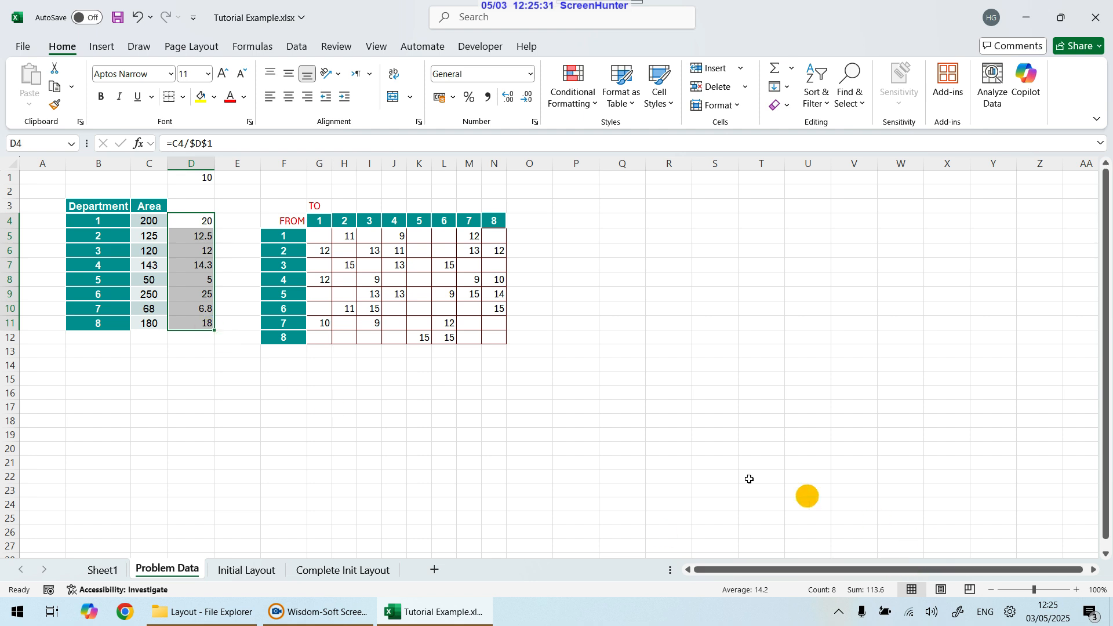
# Step: Set the scale factor in D1 to 5 and select the scaled areas in D4:D11
pyautogui.click(237, 388)
pyautogui.click(214, 306)
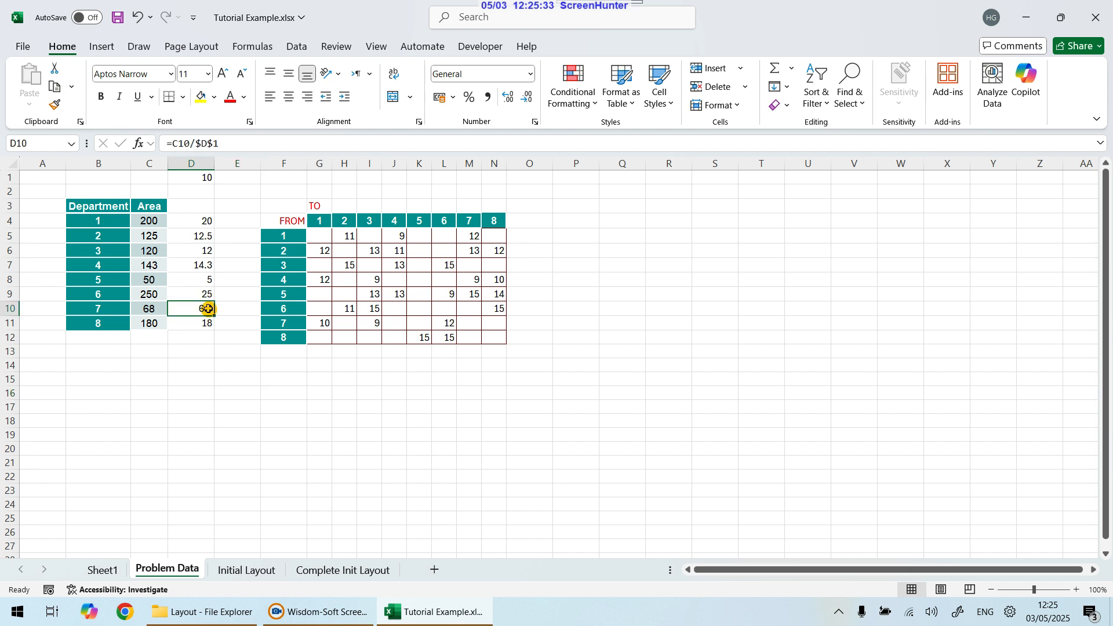
pyautogui.click(202, 265)
pyautogui.click(202, 235)
pyautogui.click(200, 309)
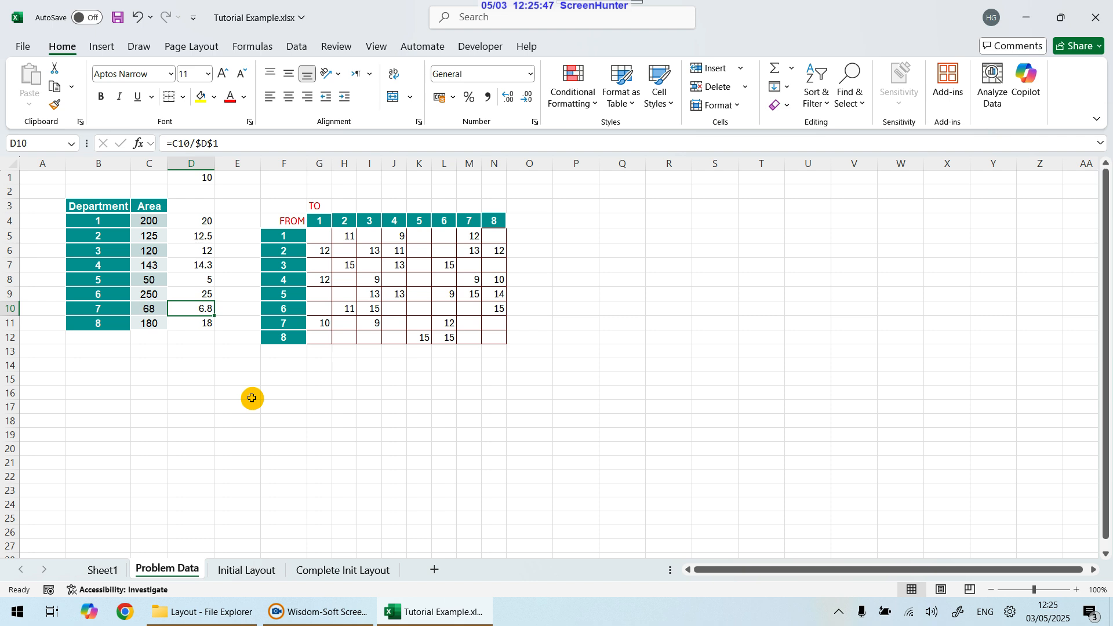
pyautogui.click(208, 179)
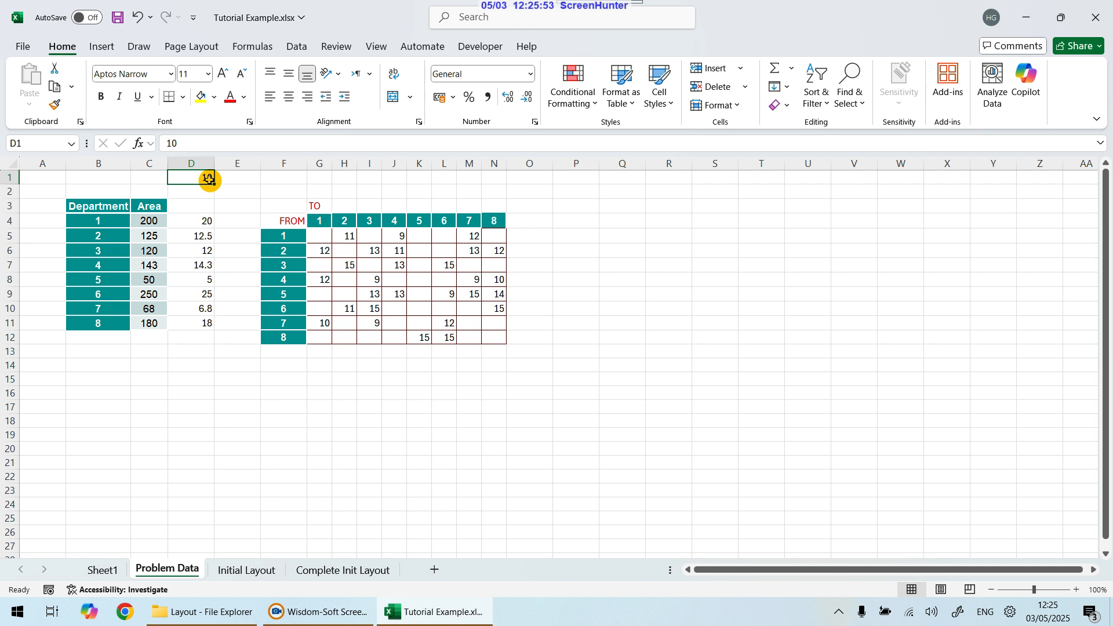
pyautogui.write('5')
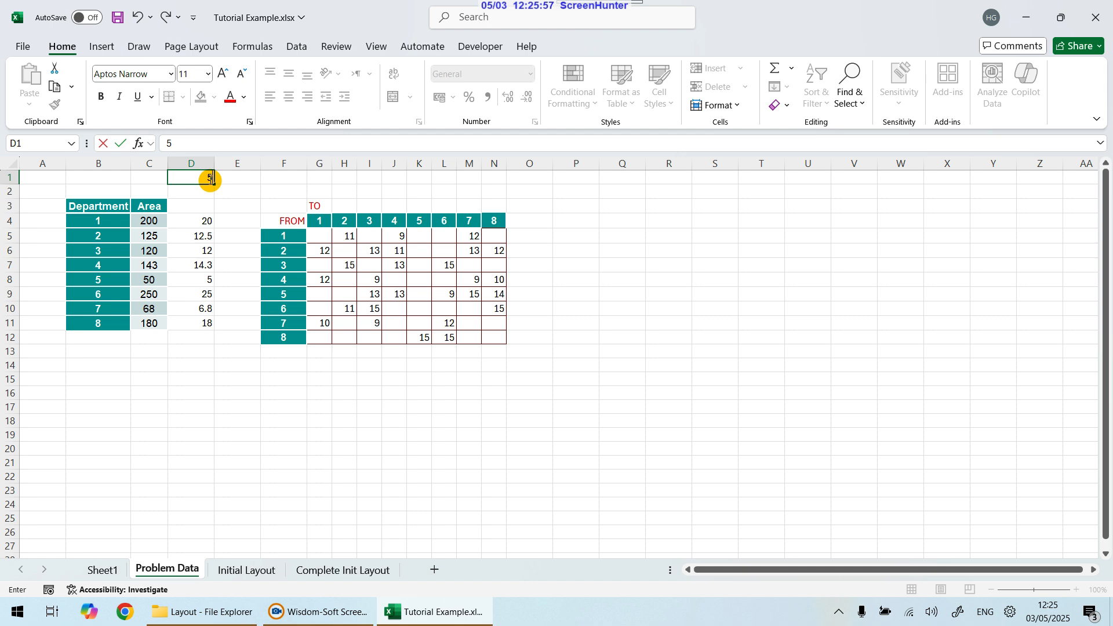
pyautogui.press('Return')
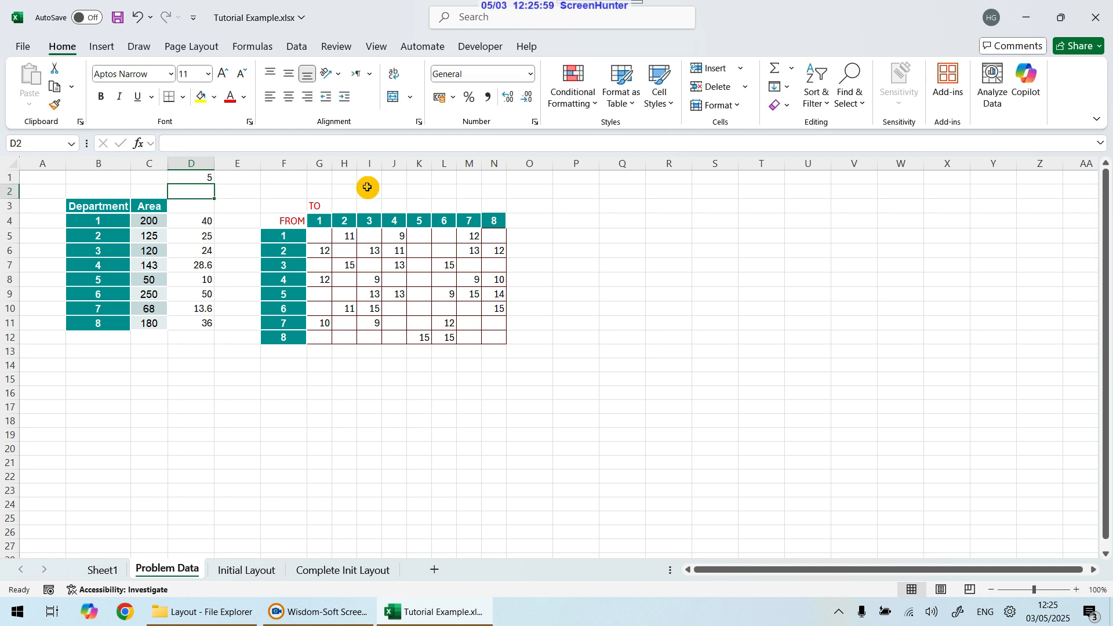
pyautogui.moveTo(201, 221); pyautogui.dragTo(207, 327)
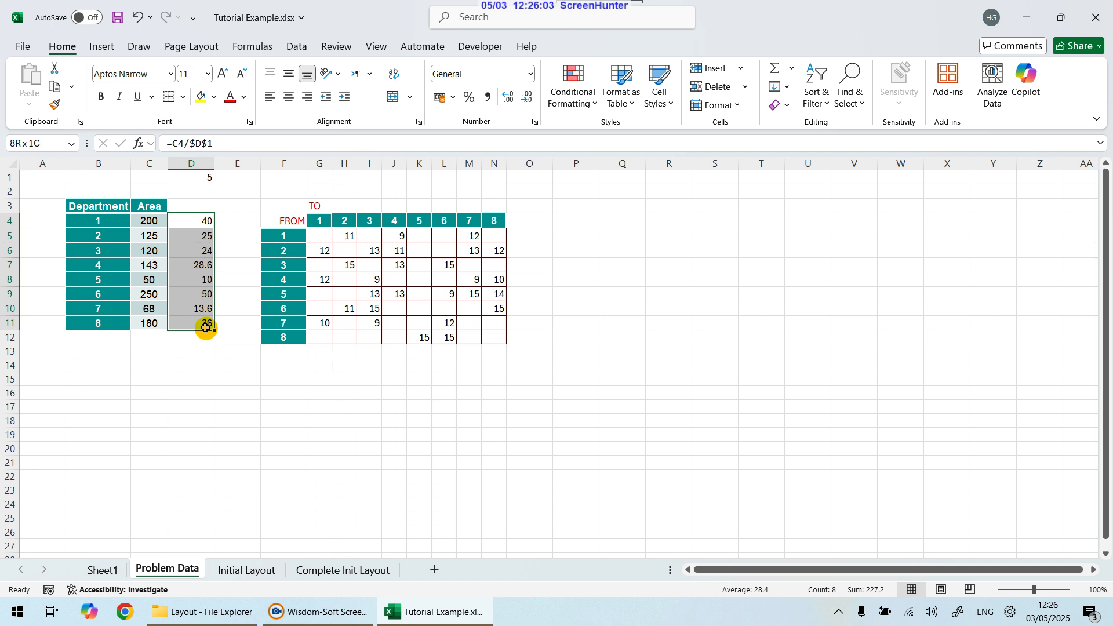
pyautogui.moveTo(206, 328); pyautogui.dragTo(207, 325)
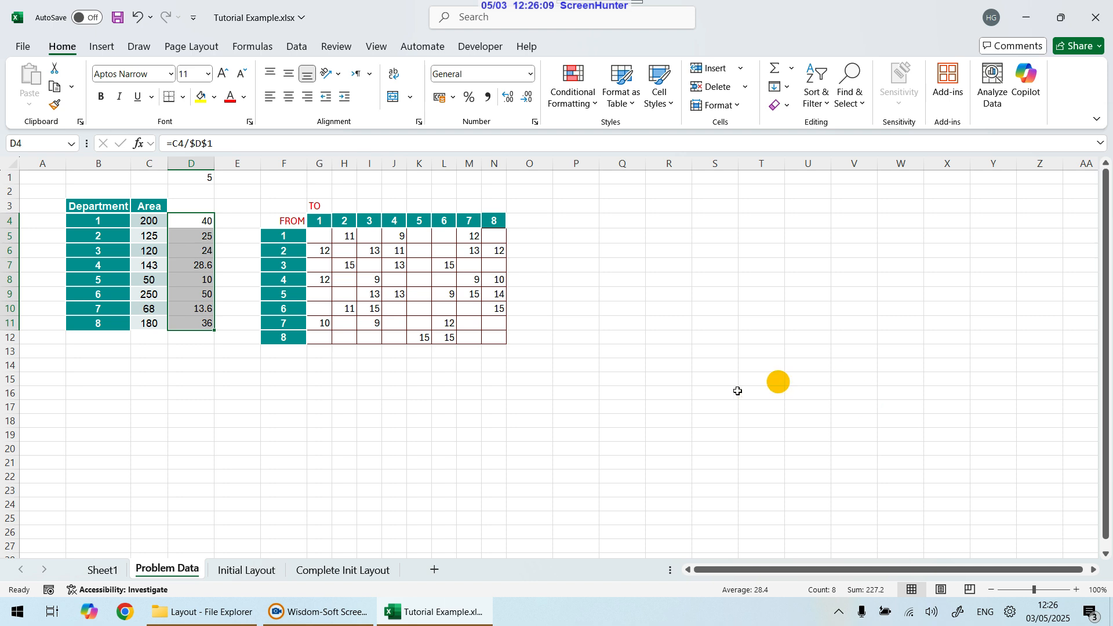
# Step: Set the scale factor in D1 to 20 and select the scaled areas in D4:D11
pyautogui.click(208, 179)
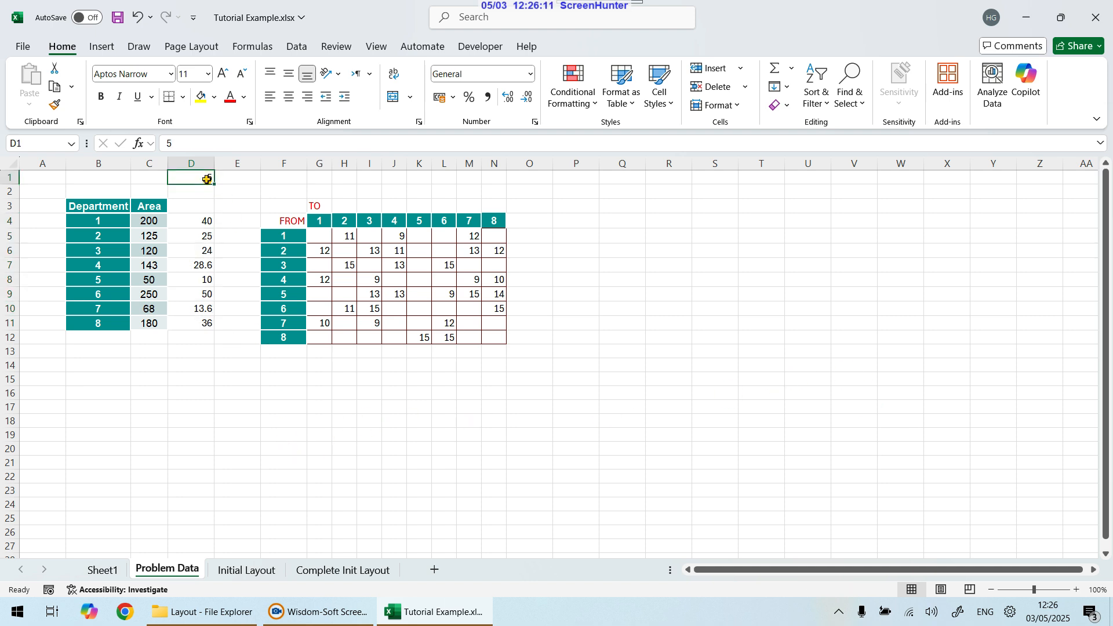
pyautogui.write('20')
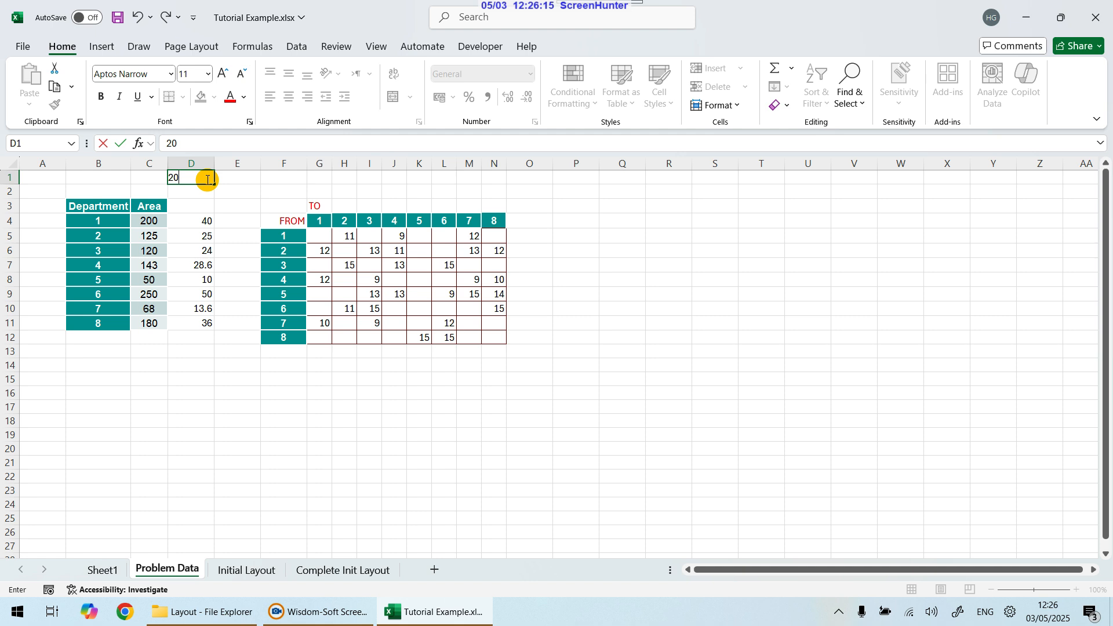
pyautogui.press('Return')
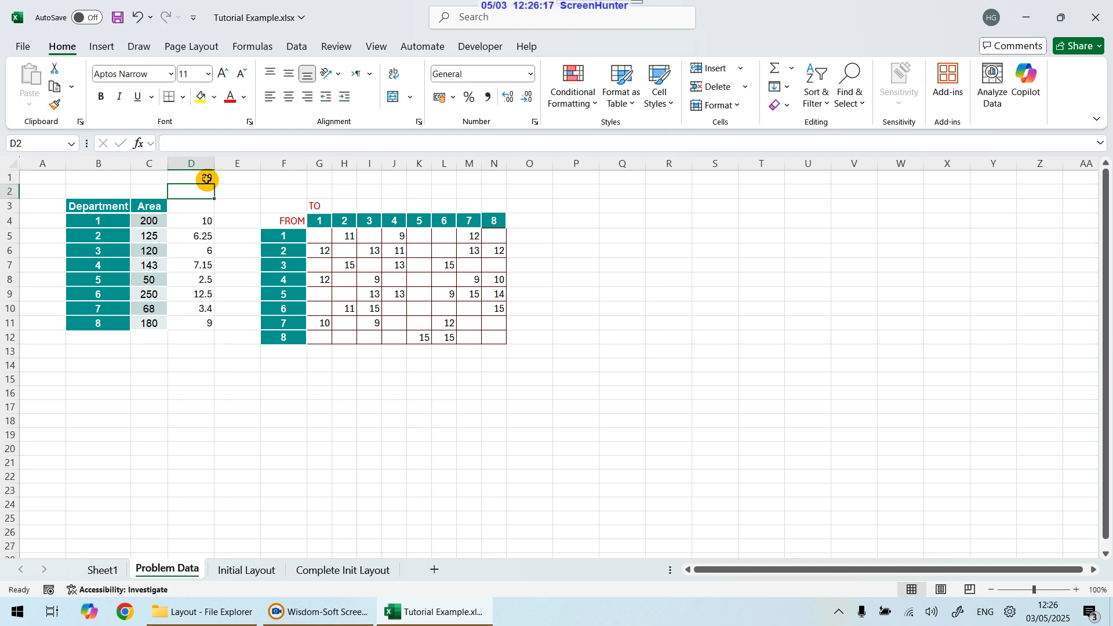
pyautogui.moveTo(200, 222); pyautogui.dragTo(202, 321)
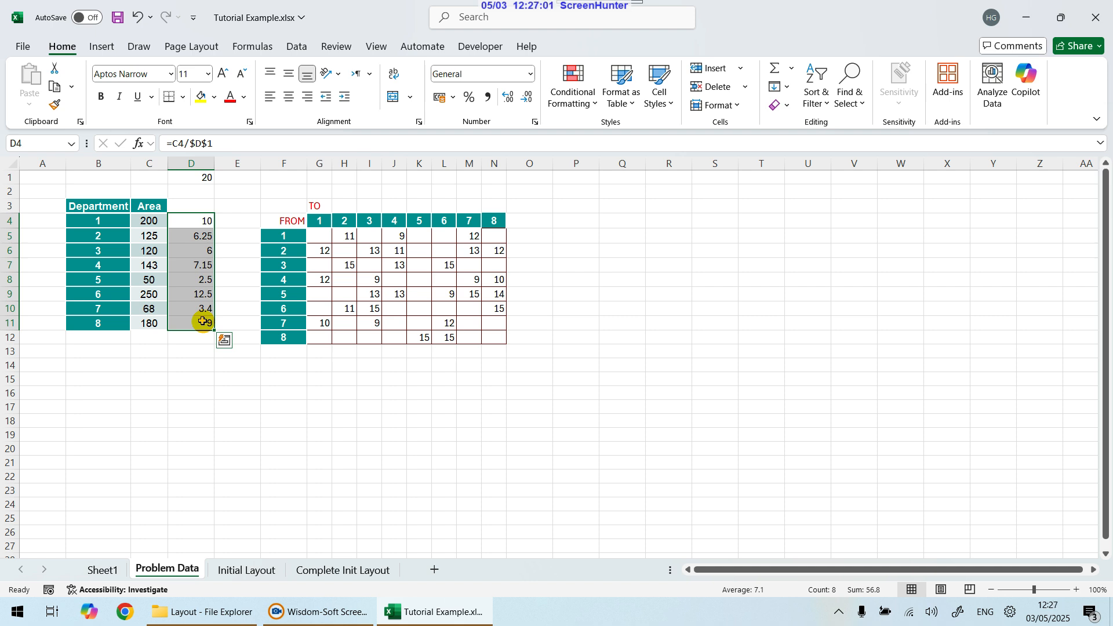
# Step: Restore the scale factor in D1 to 10 and select the scaled areas in D4:D11
pyautogui.click(201, 177)
pyautogui.write('10')
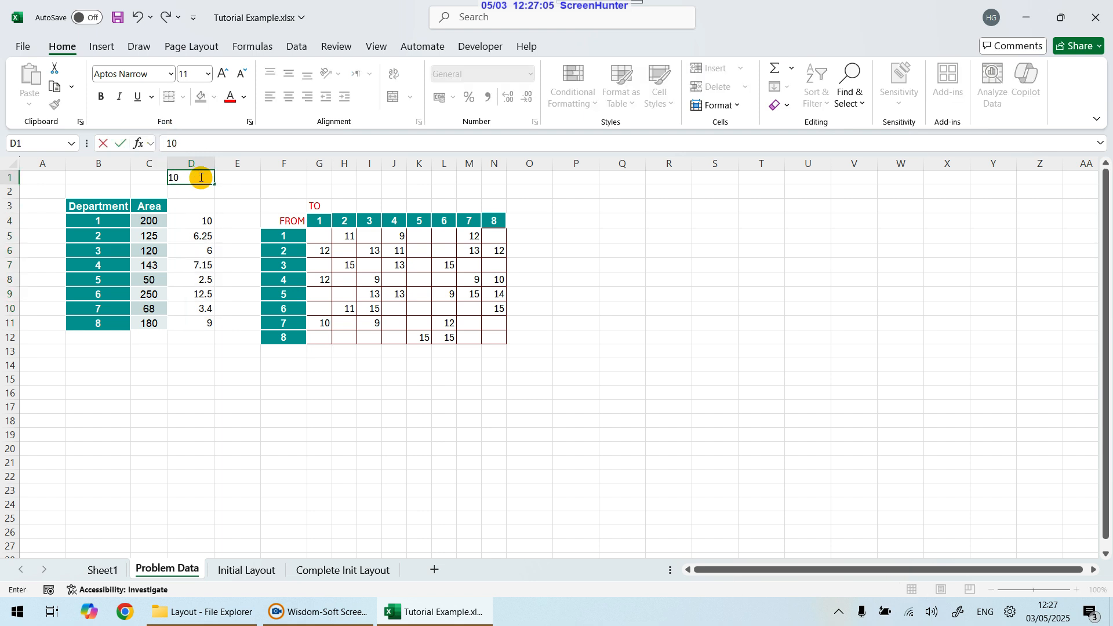
pyautogui.press('Return')
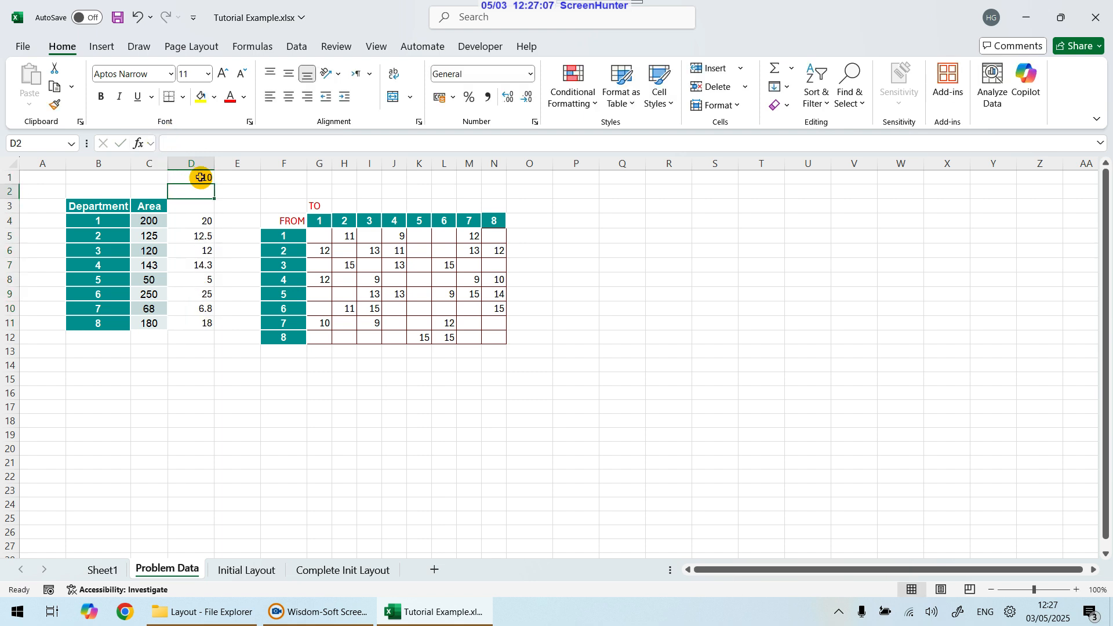
pyautogui.moveTo(211, 222); pyautogui.dragTo(200, 323)
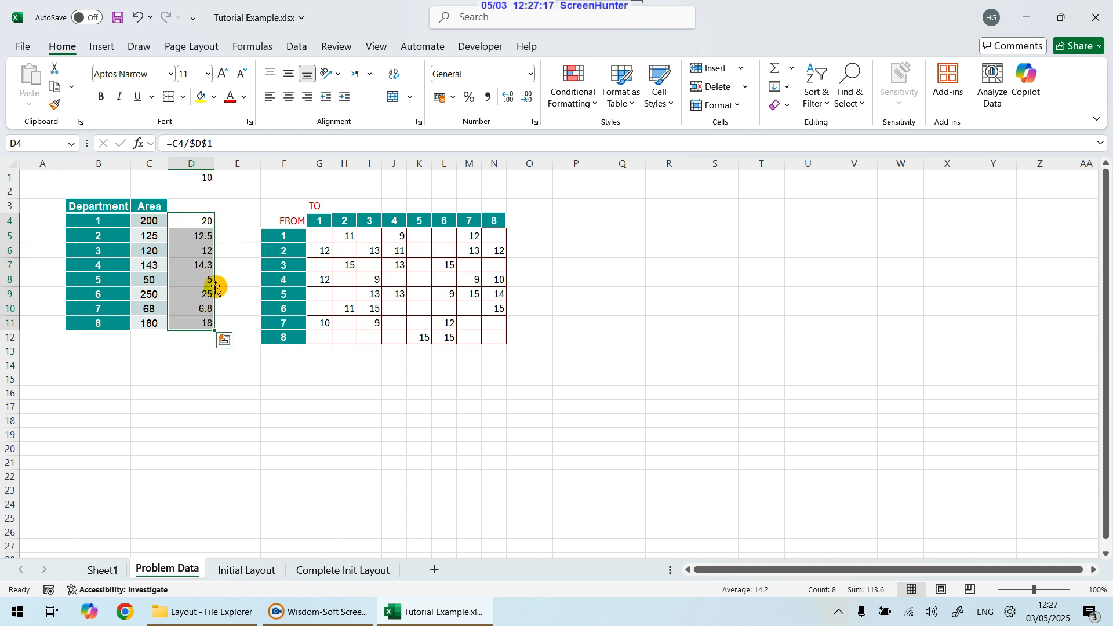
# Step: Review the from-to flow matrix in F3:N12 and its individual flow values
pyautogui.moveTo(282, 207); pyautogui.dragTo(504, 342)
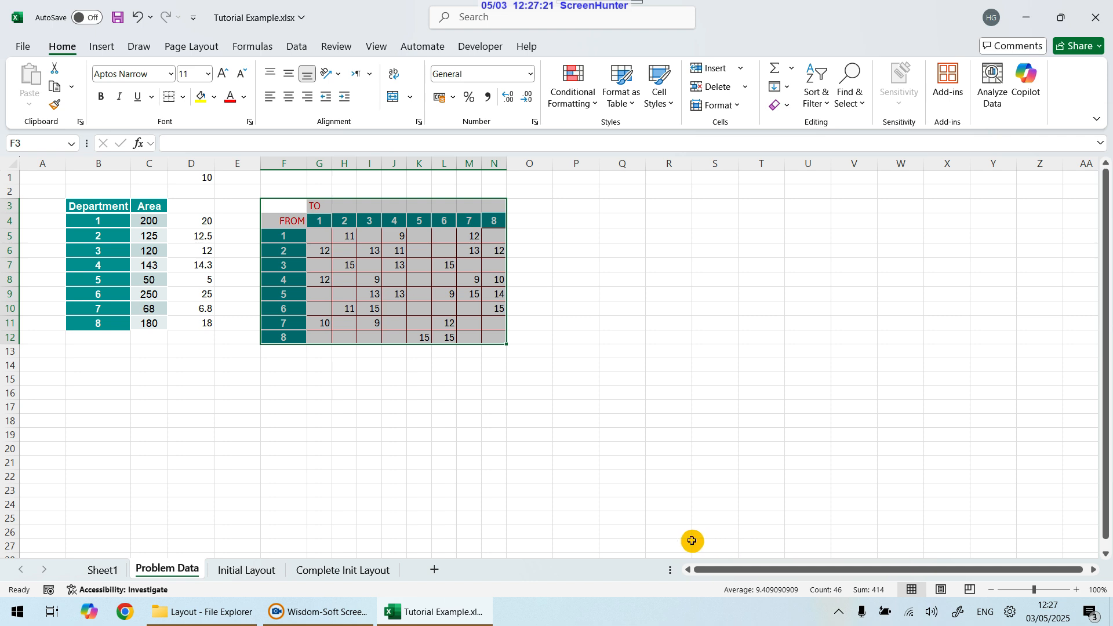
pyautogui.click(418, 440)
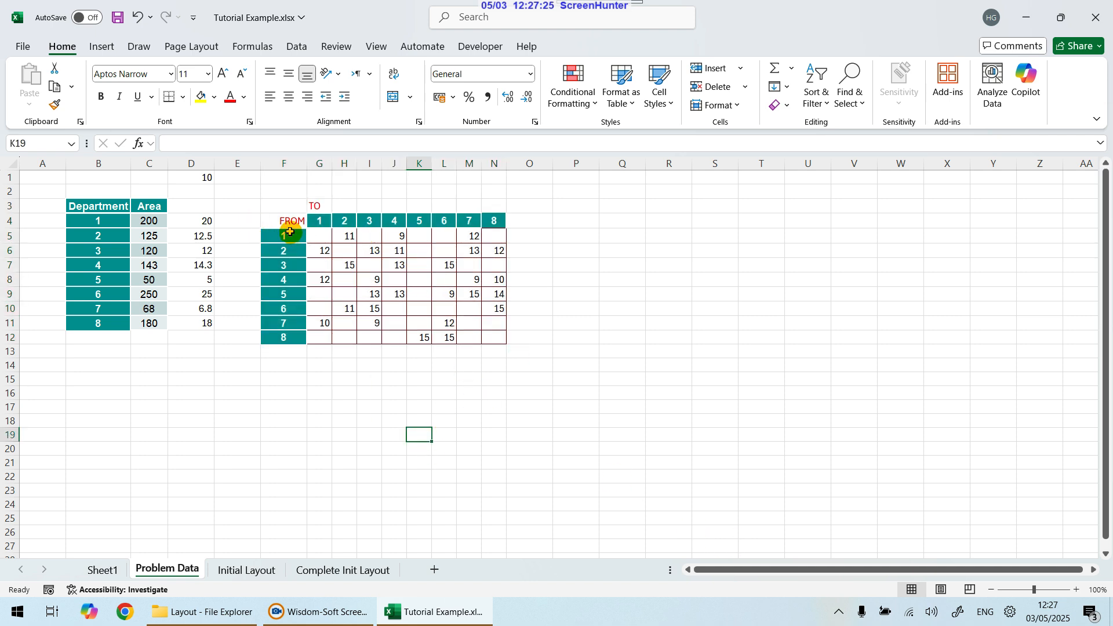
pyautogui.click(344, 236)
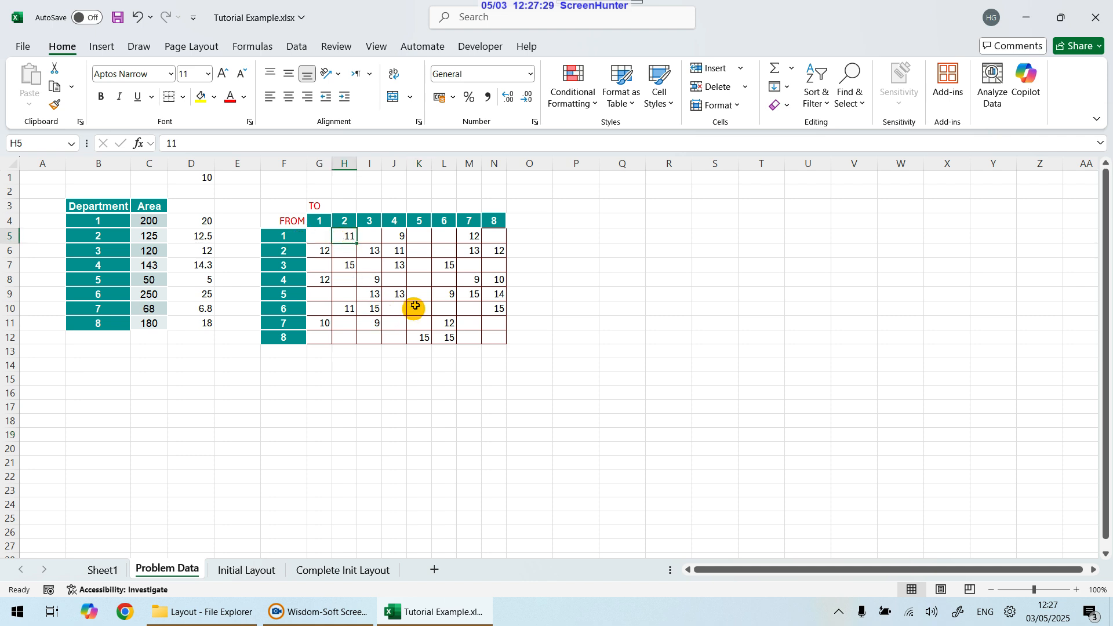
pyautogui.click(318, 250)
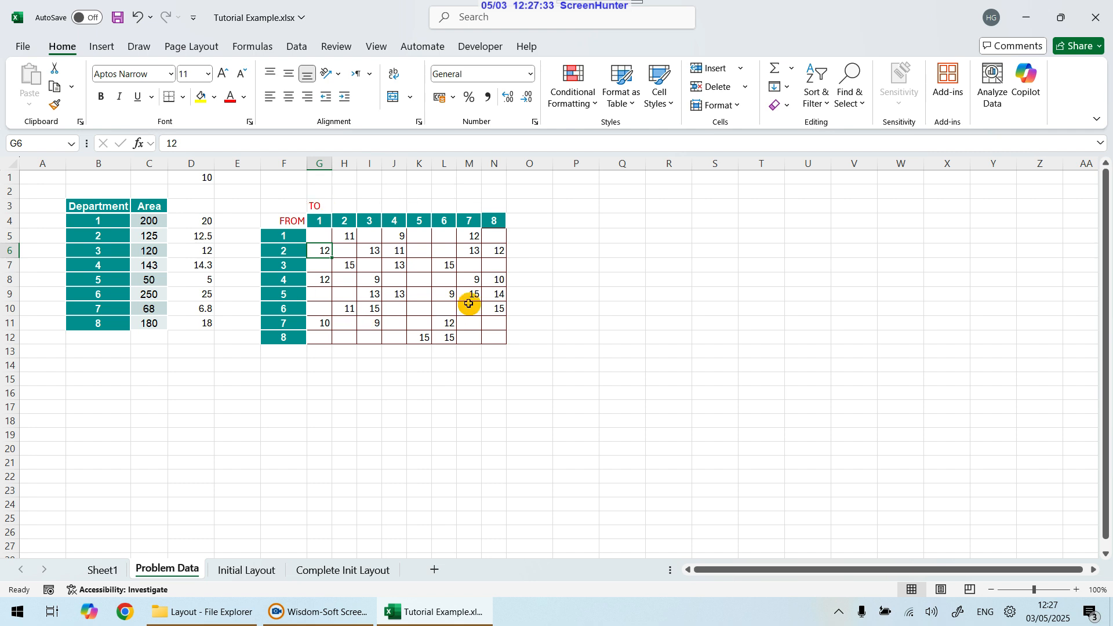
pyautogui.click(422, 235)
pyautogui.moveTo(422, 236); pyautogui.dragTo(441, 235)
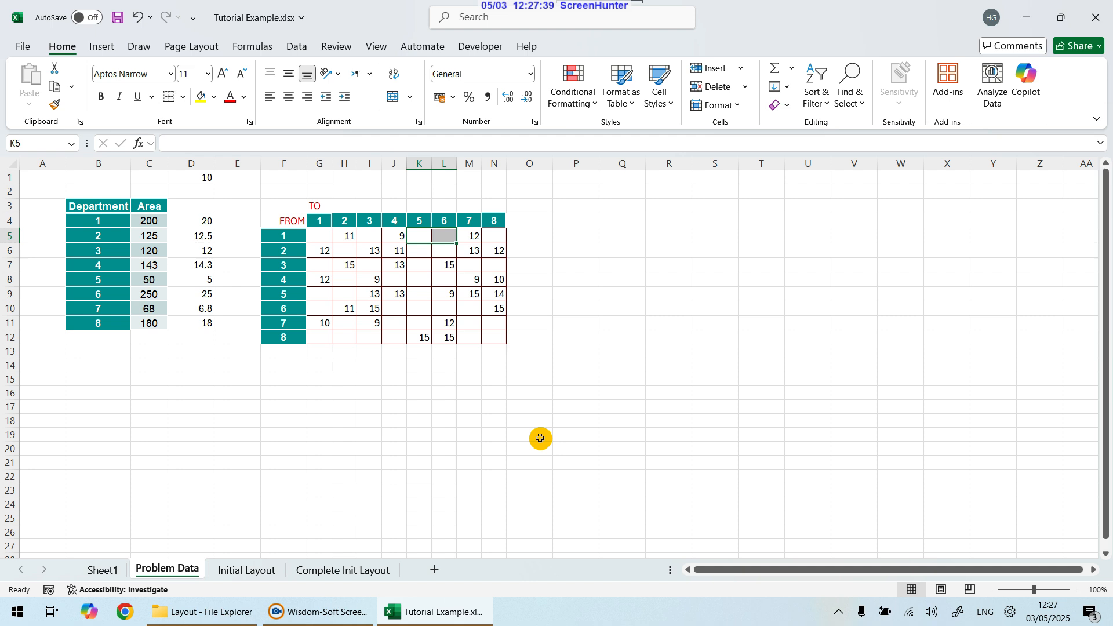
pyautogui.click(442, 394)
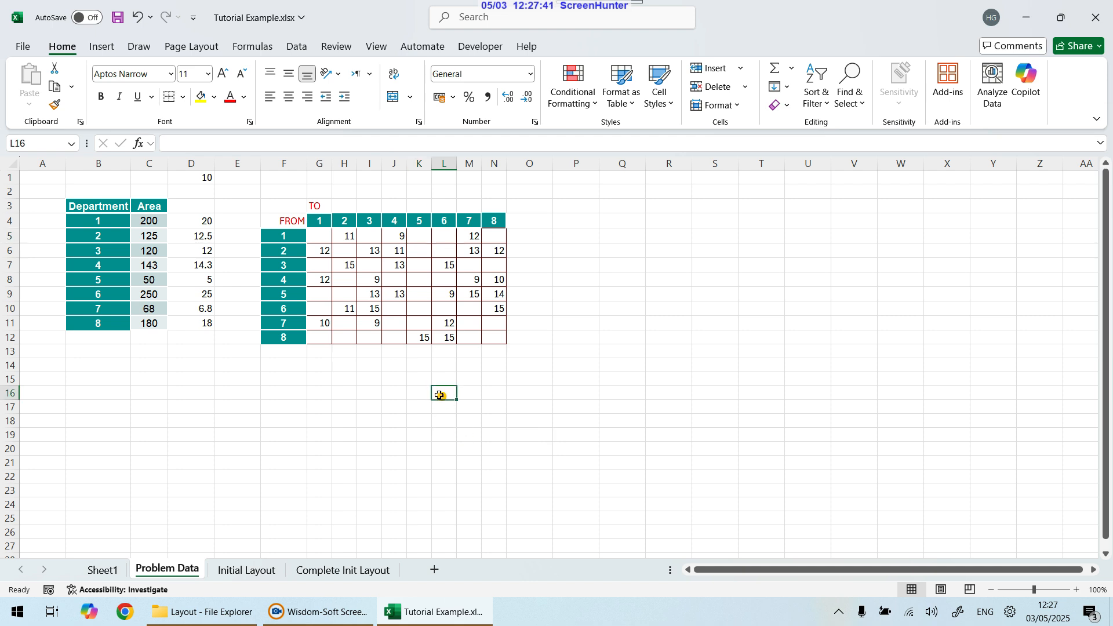
pyautogui.moveTo(283, 212); pyautogui.dragTo(490, 337)
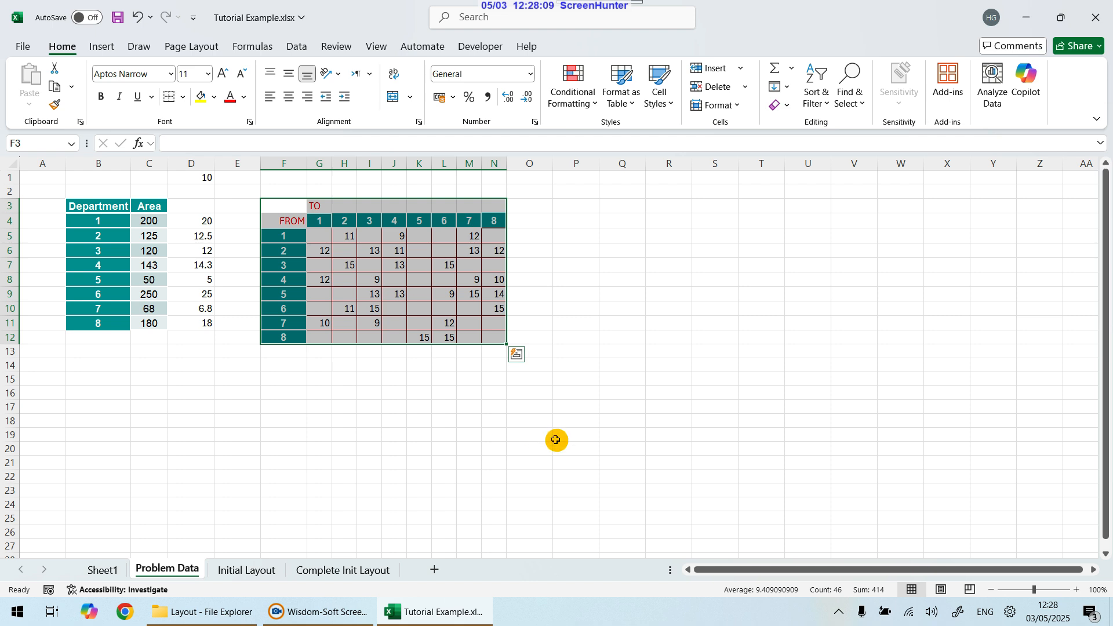
pyautogui.click(555, 436)
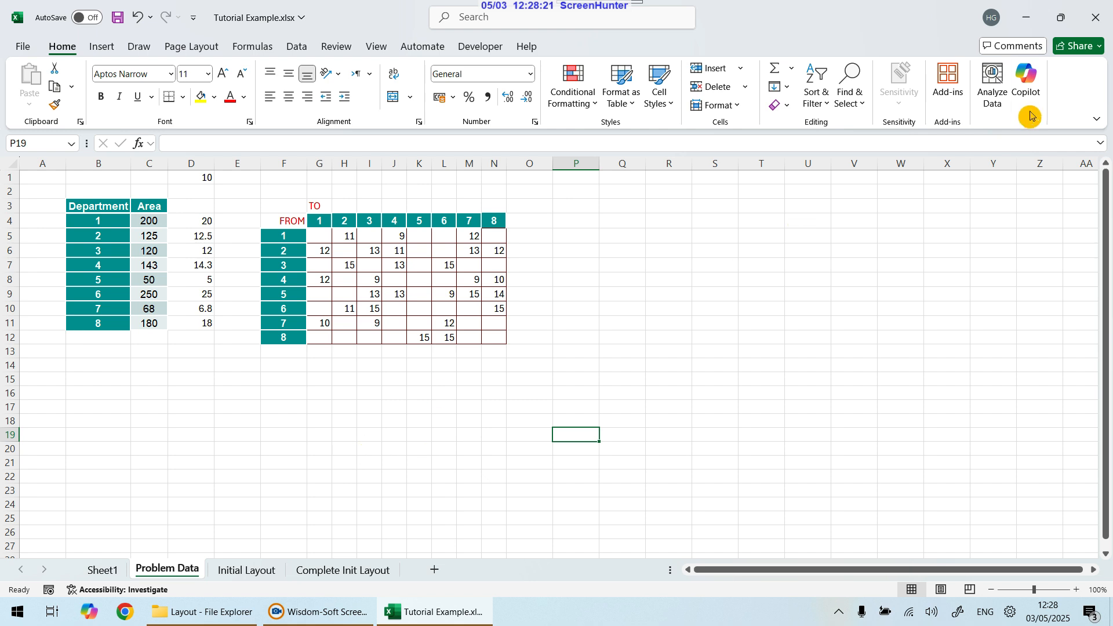
# Step: Open the layout.xla add-in from the Layout folder on the desktop, enabling its macros
pyautogui.click(1029, 17)
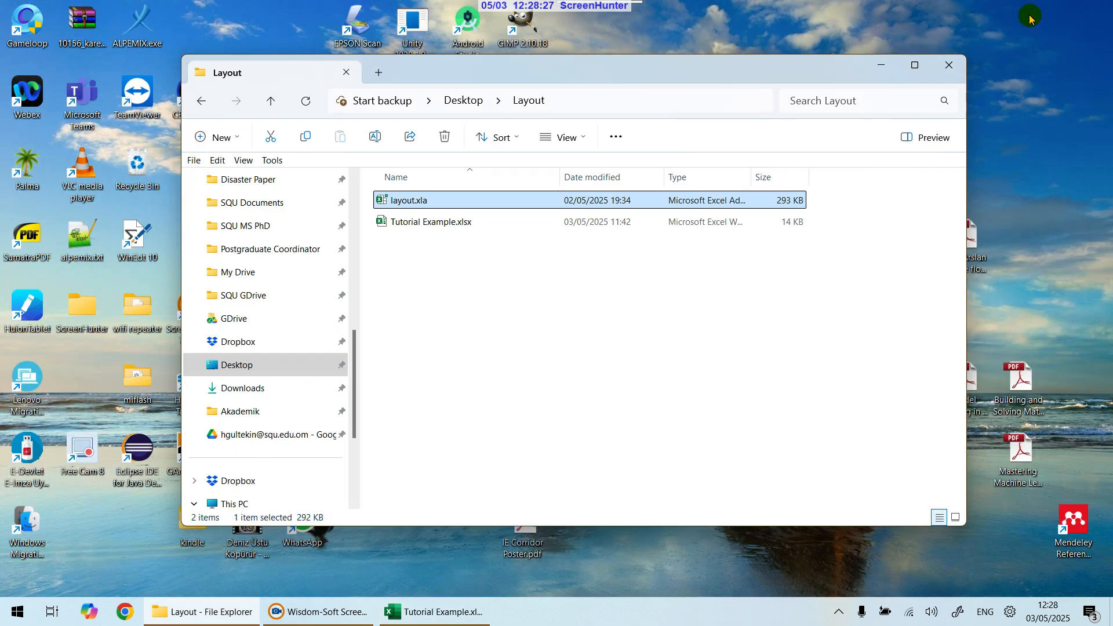
pyautogui.doubleClick(412, 200)
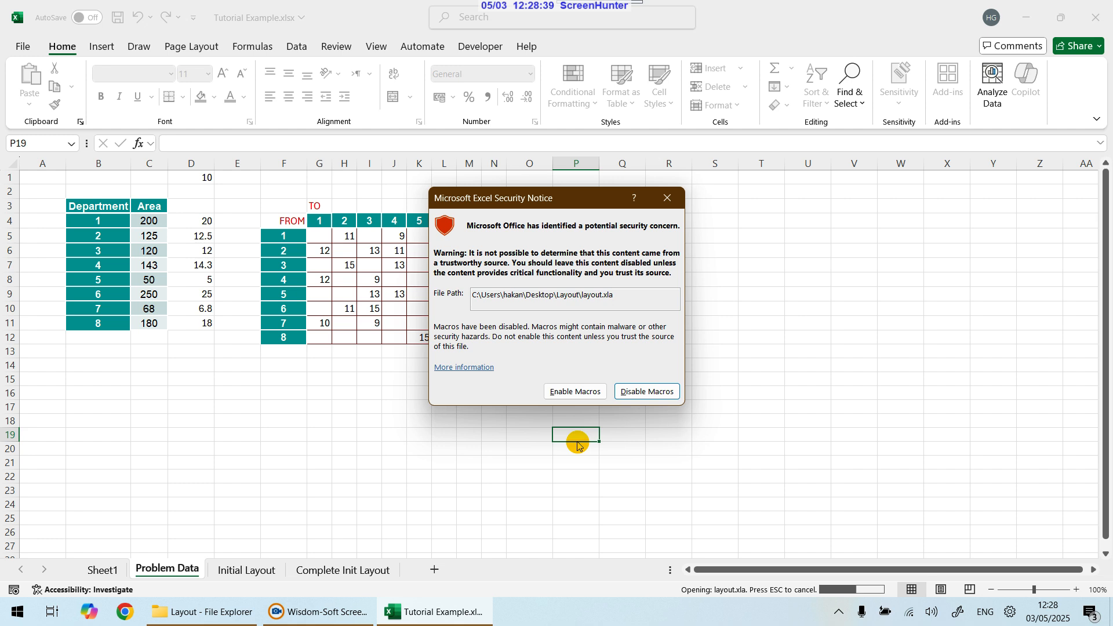
pyautogui.click(567, 394)
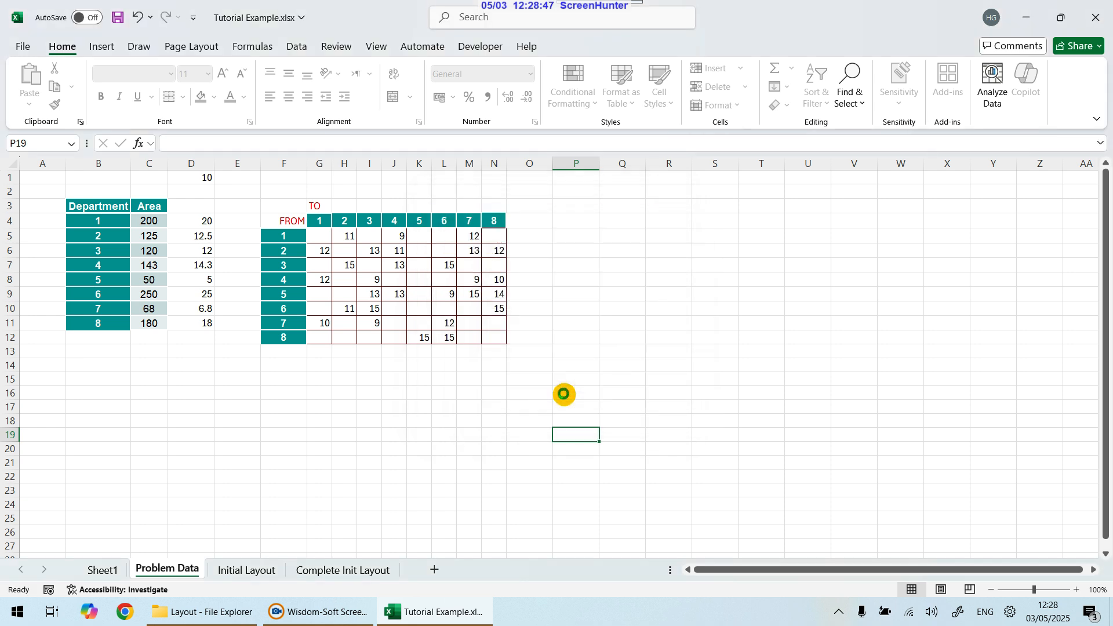
pyautogui.click(564, 394)
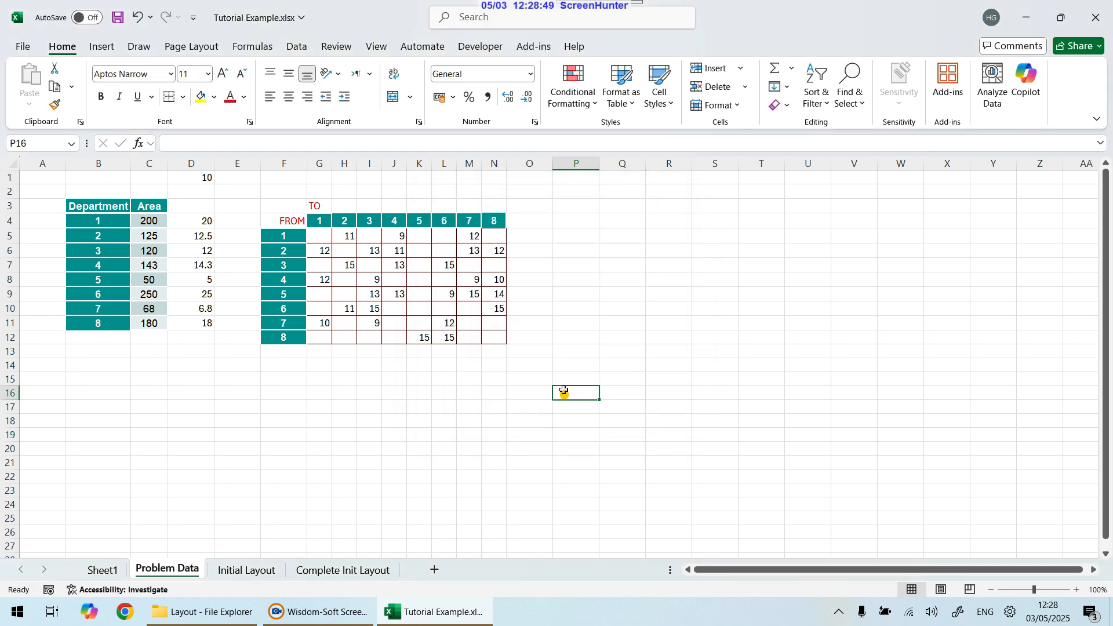
# Step: Open the OM_IE add-in menu to view its Facility Layout commands
pyautogui.click(531, 50)
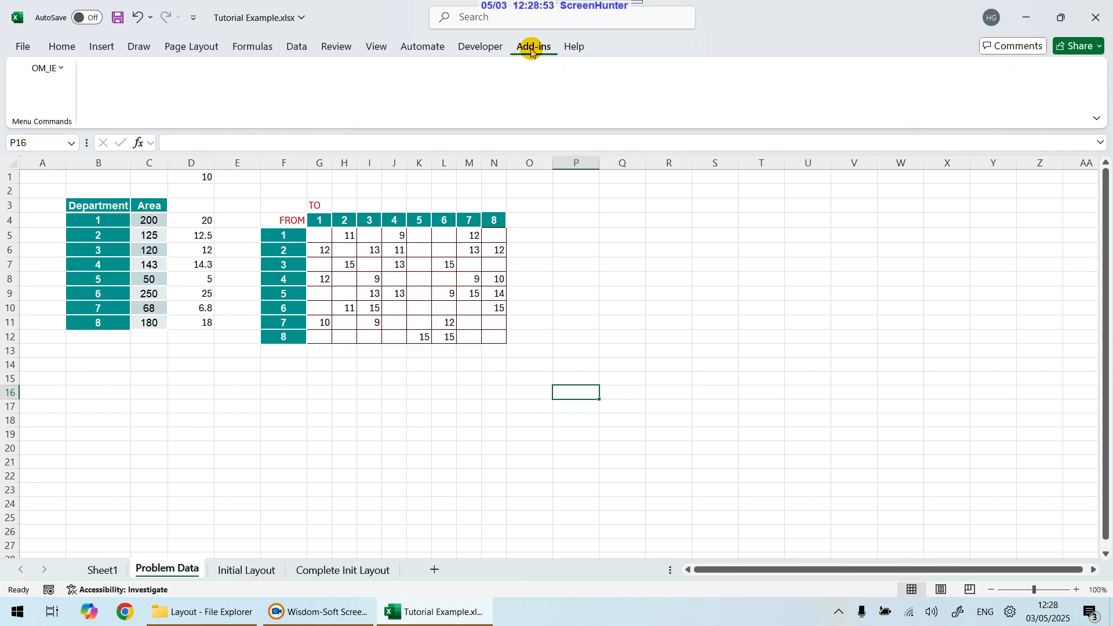
pyautogui.click(61, 68)
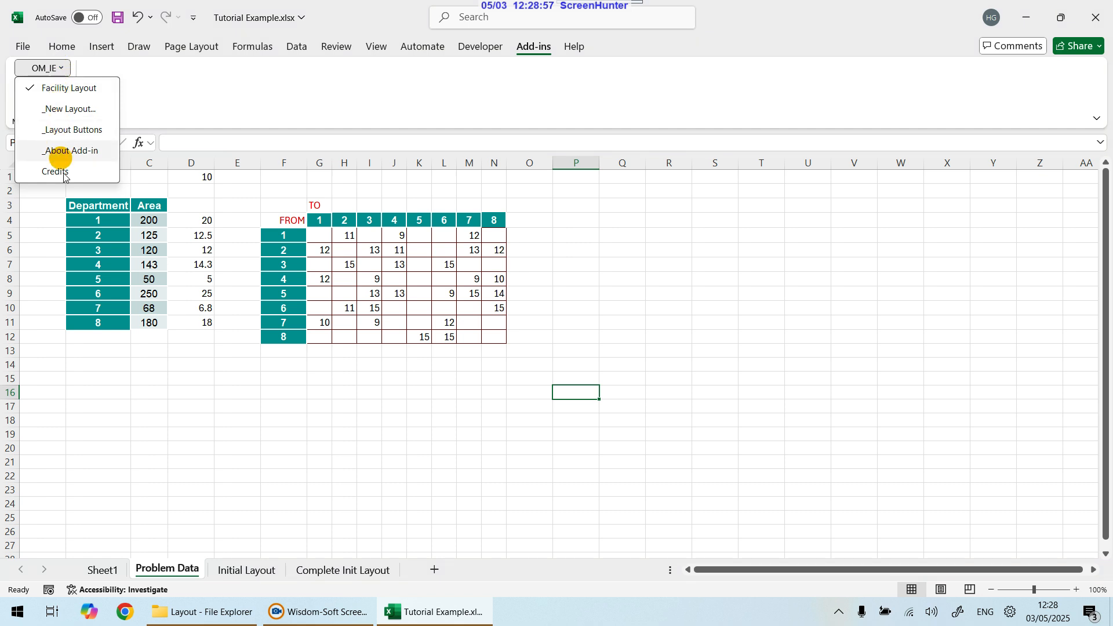
pyautogui.click(65, 69)
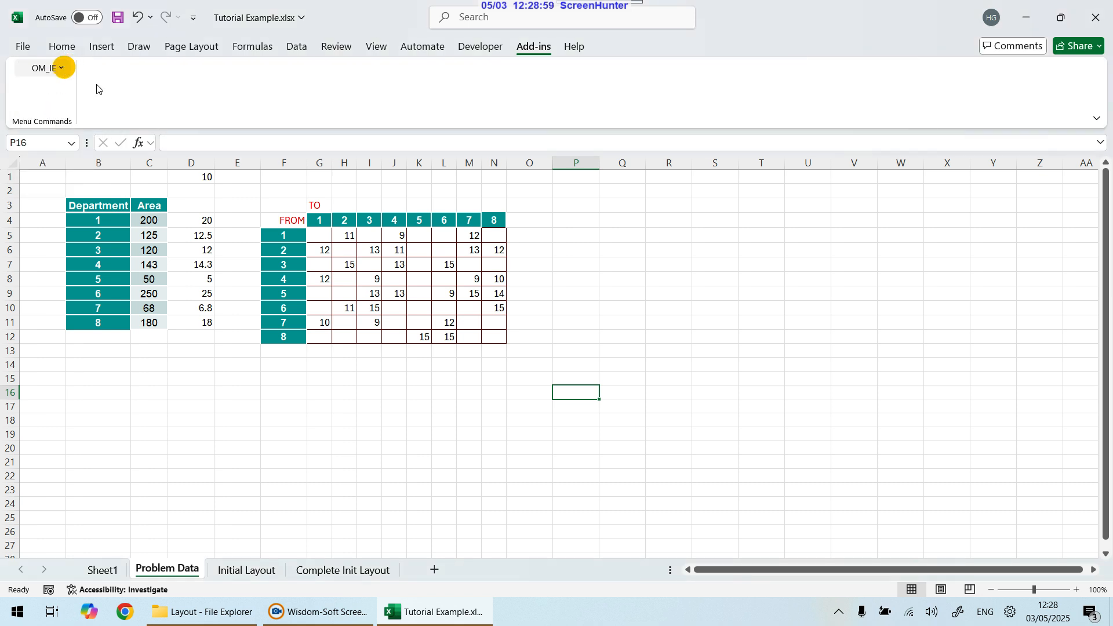
pyautogui.click(884, 233)
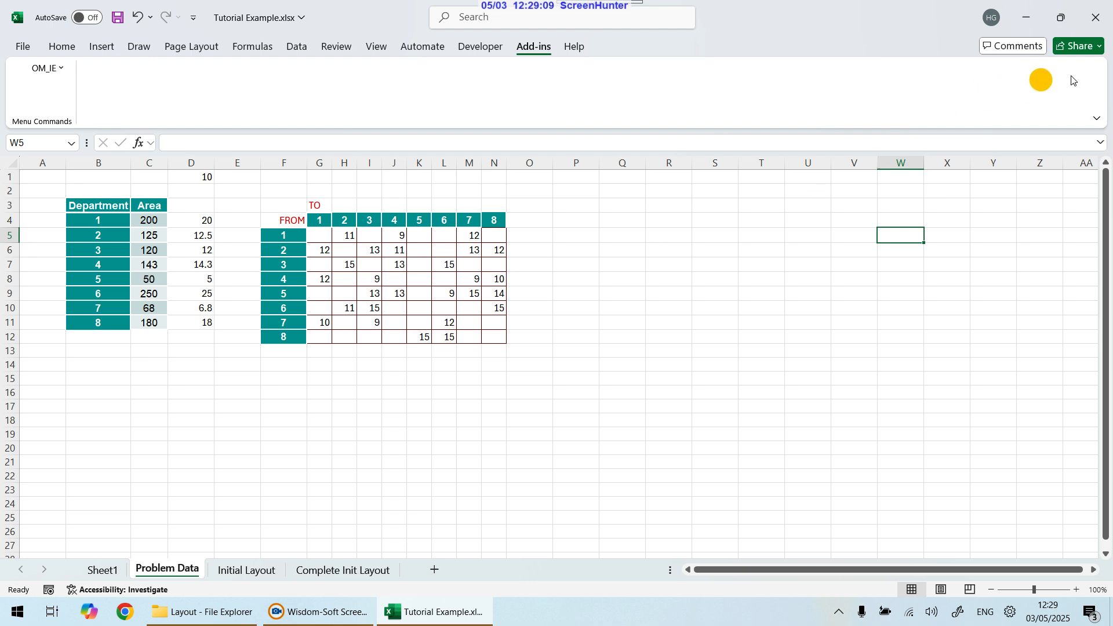
# Step: Close Excel, saving the changes to Tutorial Example.xlsx
pyautogui.click(1095, 17)
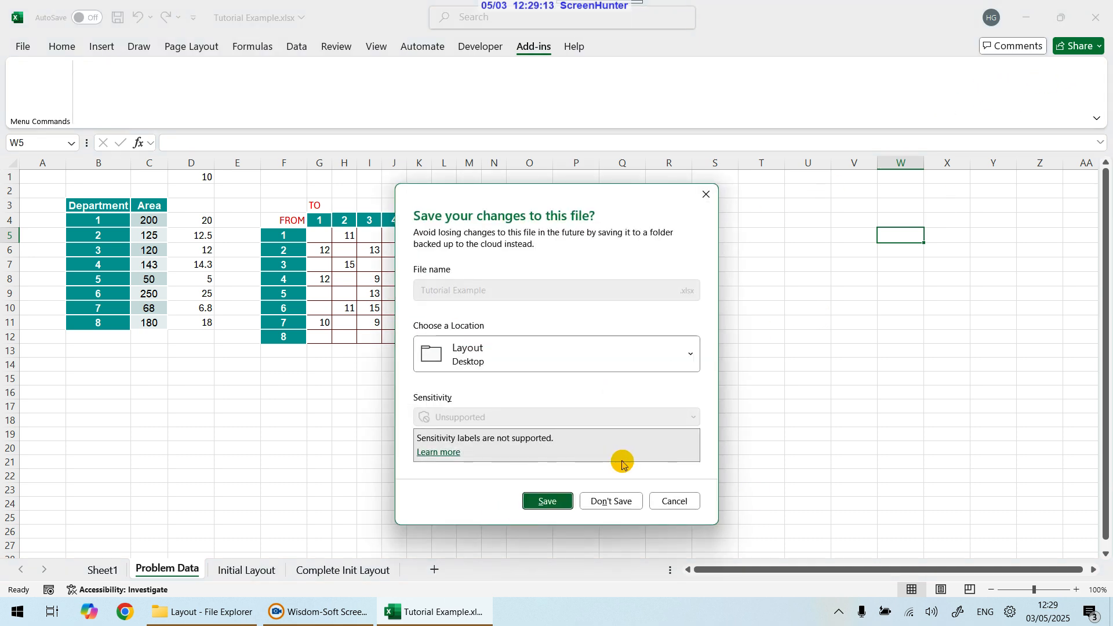
pyautogui.click(547, 501)
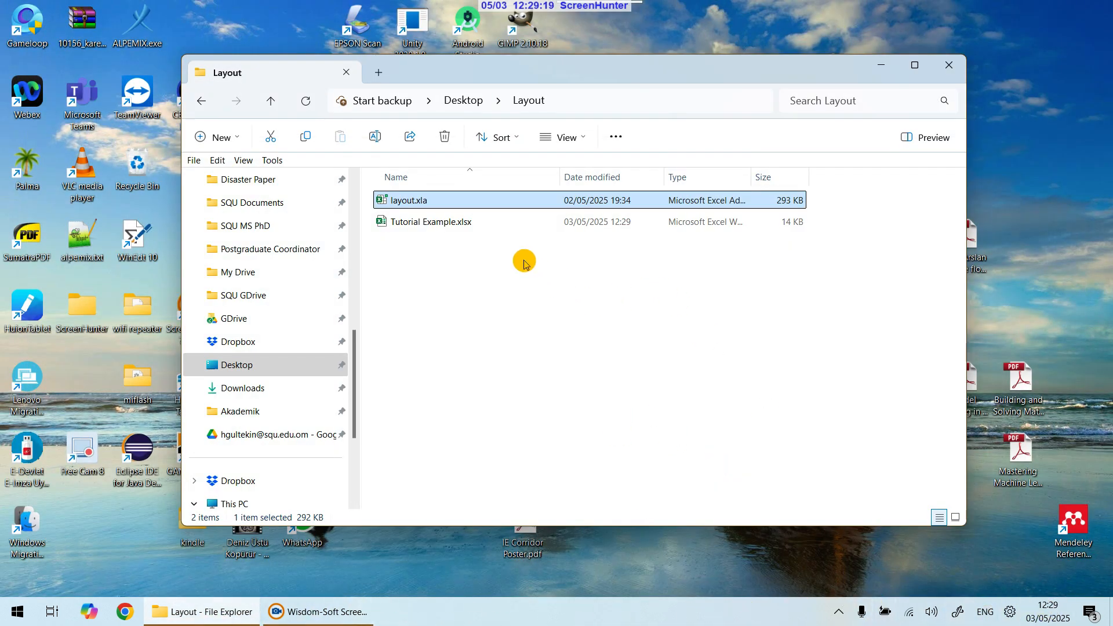
# Step: Reopen layout.xla with macros enabled and show the Add-ins commands
pyautogui.click(473, 326)
pyautogui.doubleClick(409, 202)
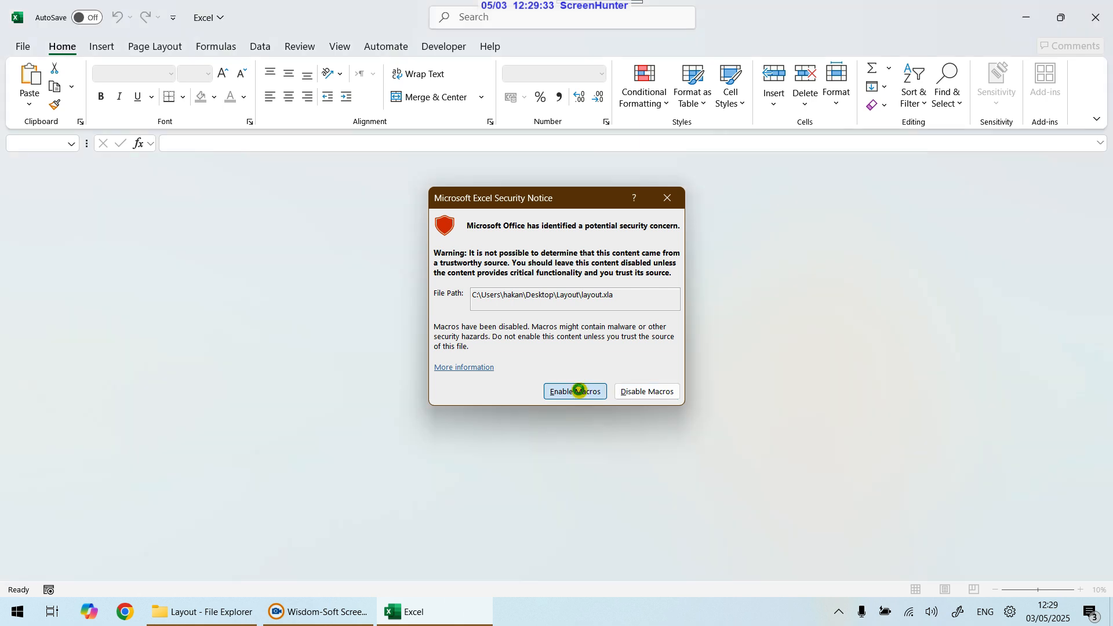
pyautogui.click(579, 394)
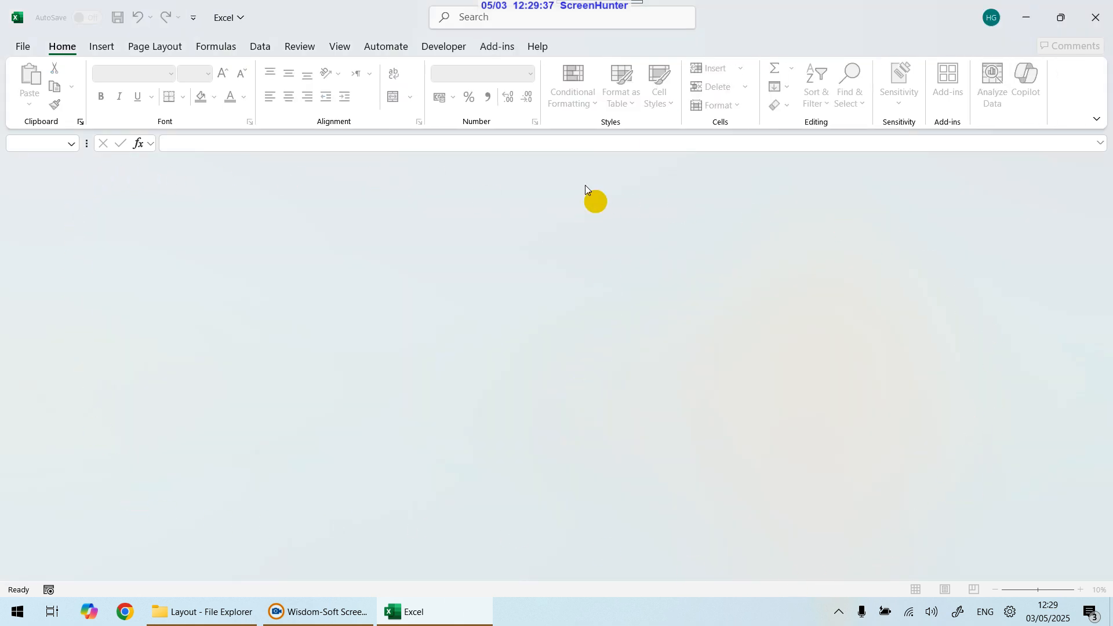
pyautogui.click(503, 49)
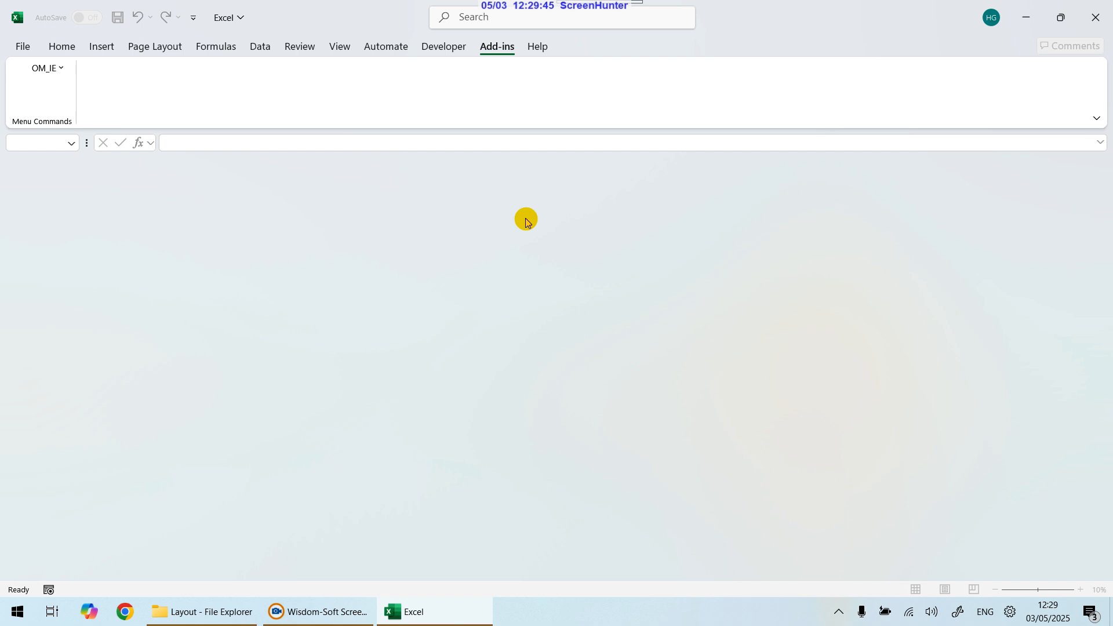
# Step: Try to start a New Layout from the OM_IE add-in menu with no workbook open, and end the macro
pyautogui.click(59, 69)
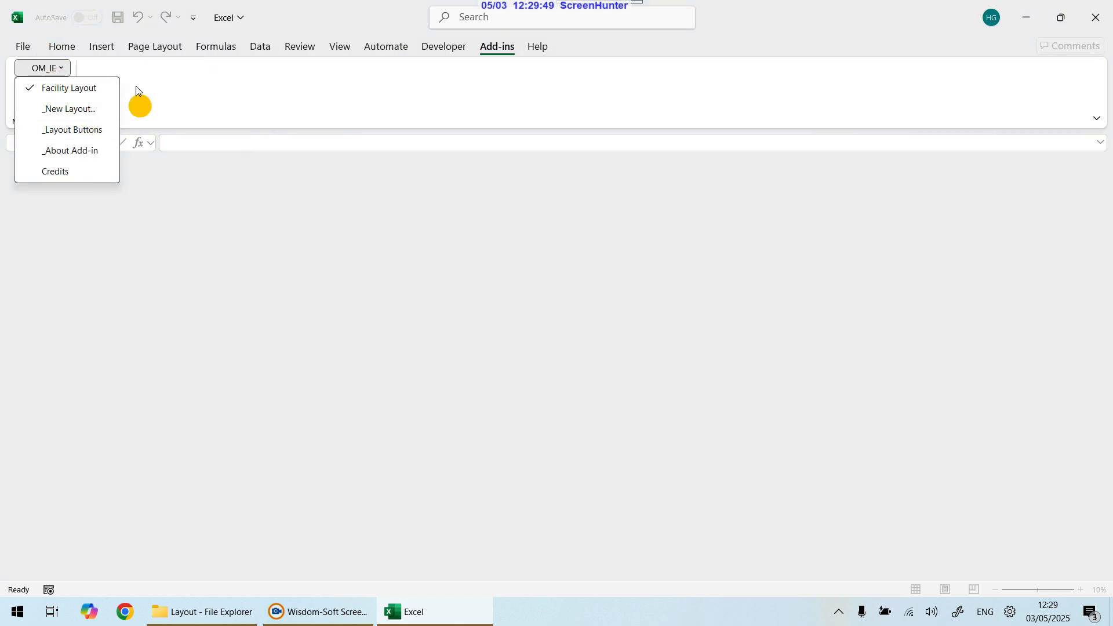
pyautogui.click(71, 108)
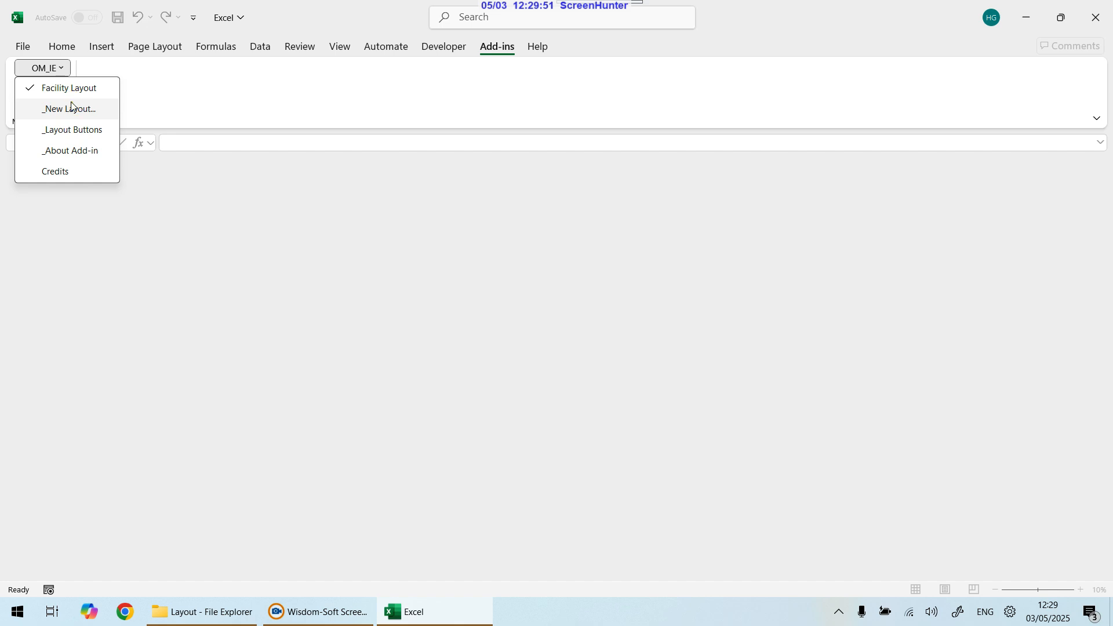
pyautogui.click(690, 259)
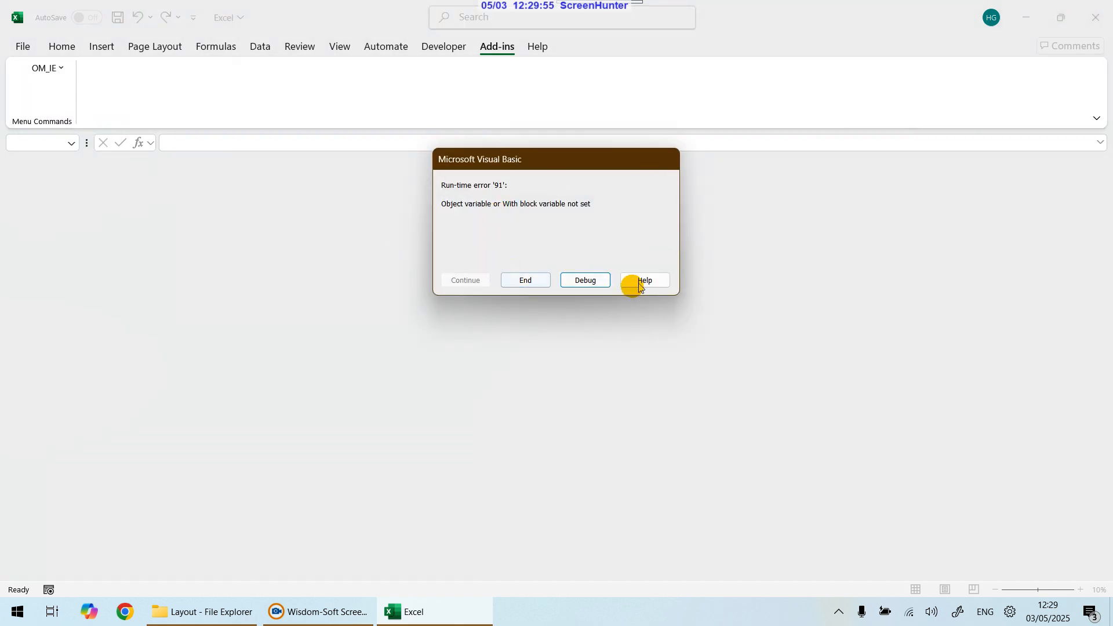
pyautogui.click(529, 282)
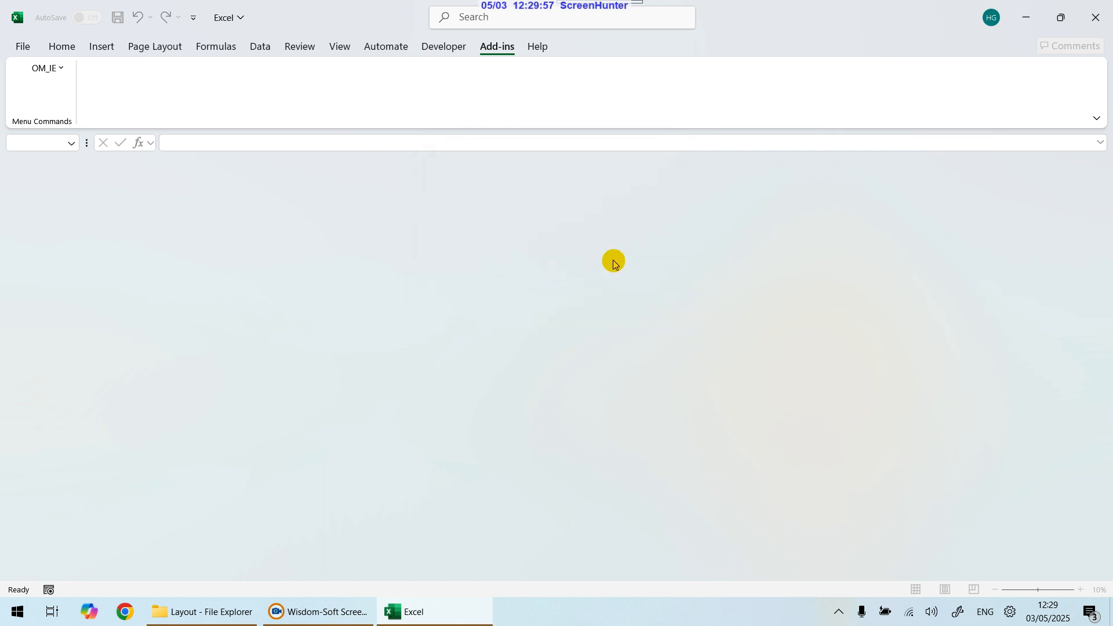
# Step: Create a new blank workbook and open the OM_IE add-in menu to view its commands
pyautogui.click(25, 50)
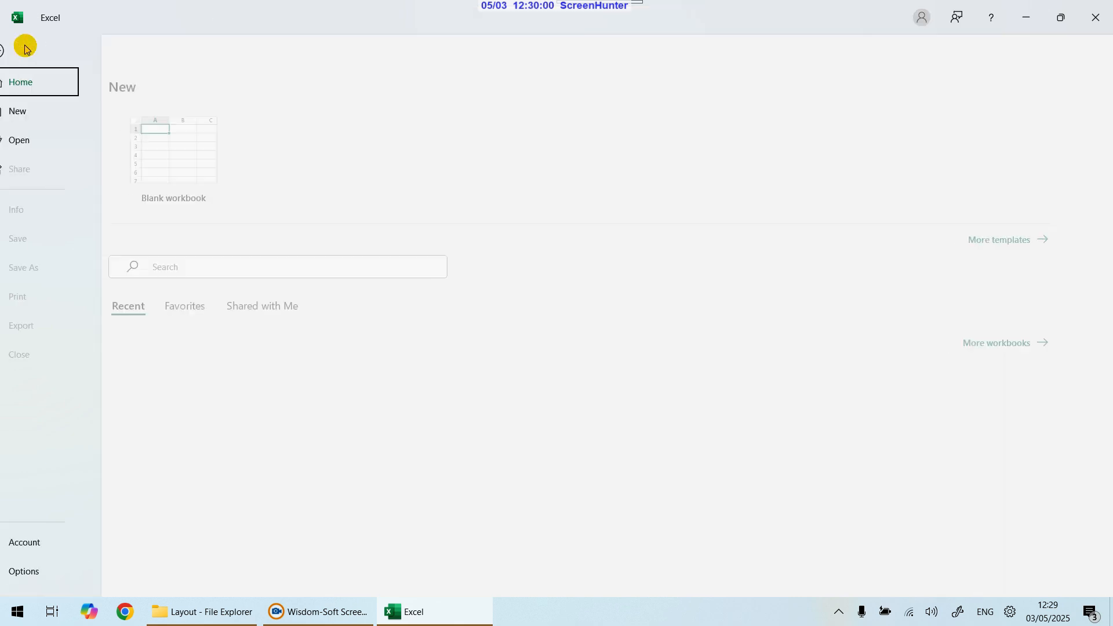
pyautogui.click(213, 164)
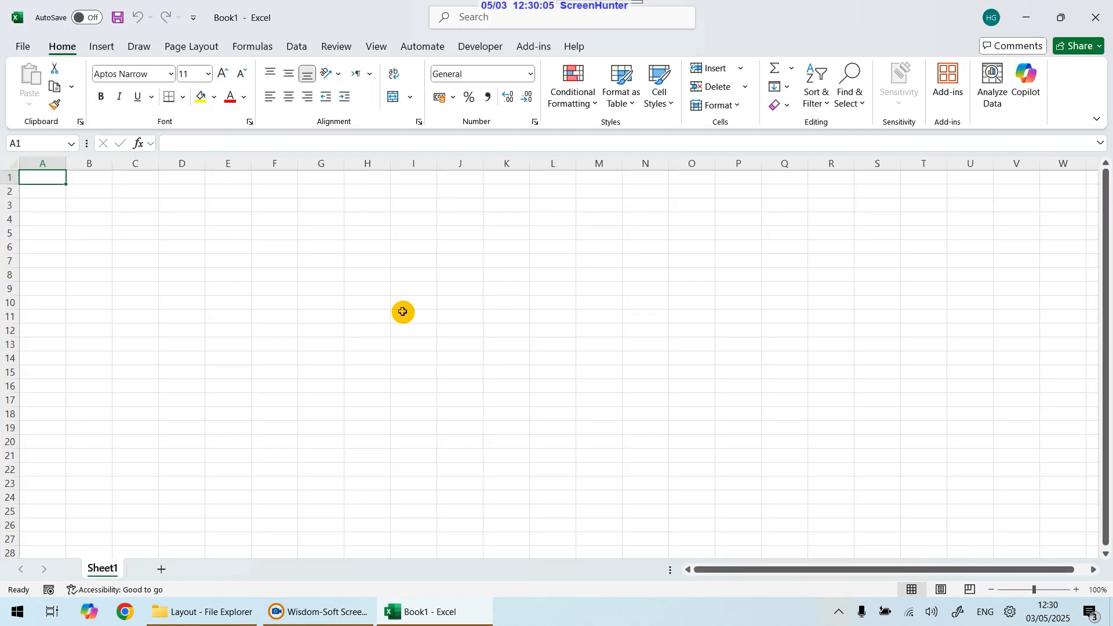
pyautogui.click(538, 46)
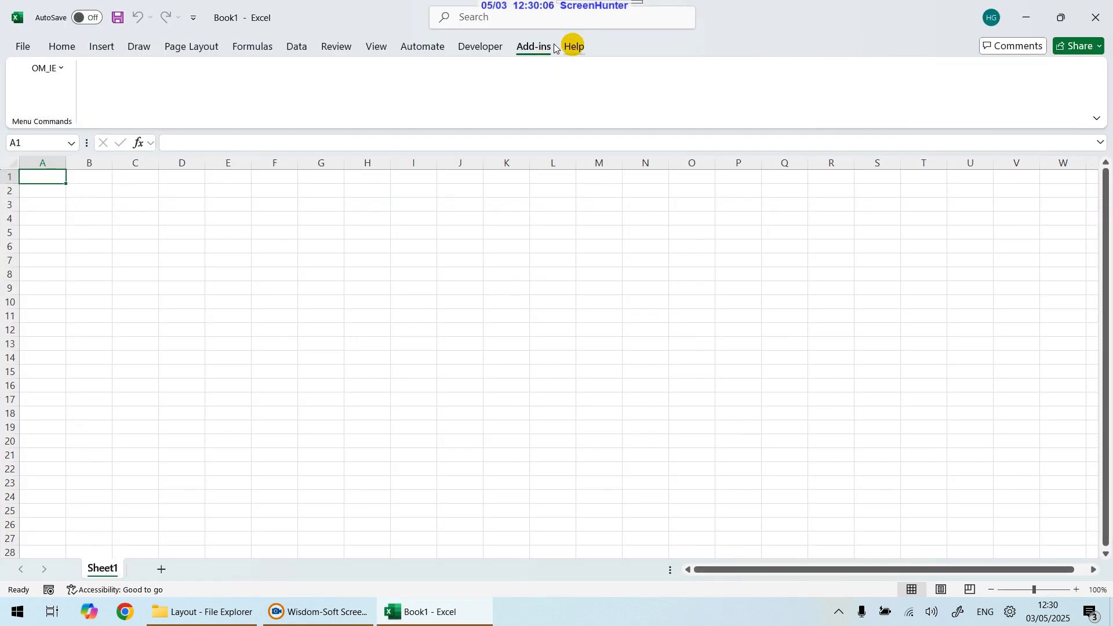
pyautogui.click(61, 68)
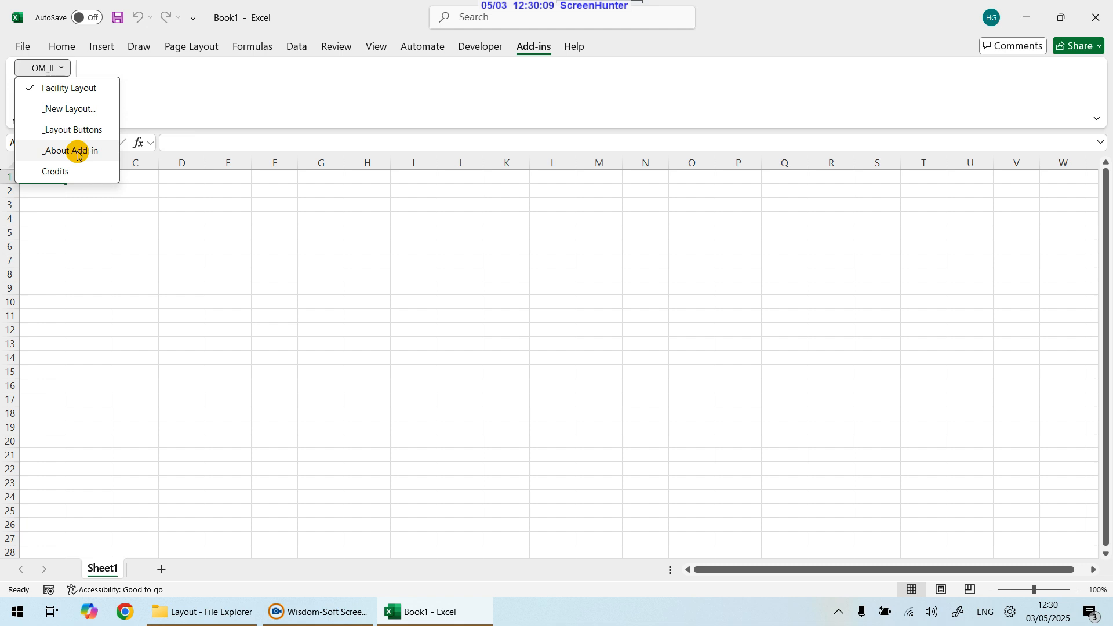
pyautogui.click(556, 321)
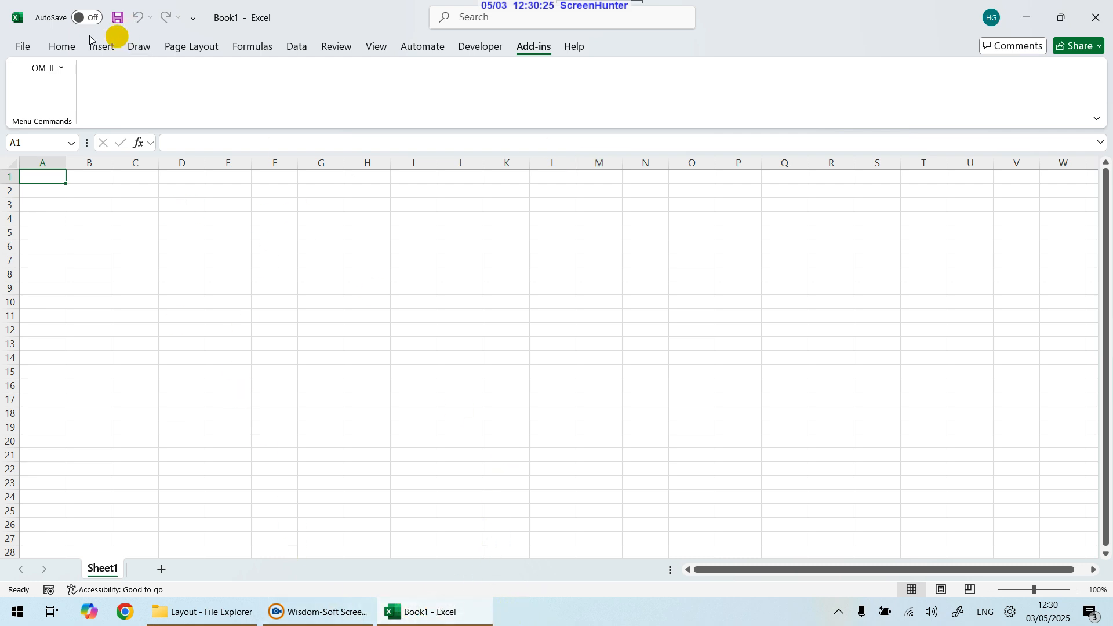
# Step: Save the blank workbook as Problem.xlsx in the Layout folder on the desktop
pyautogui.click(23, 47)
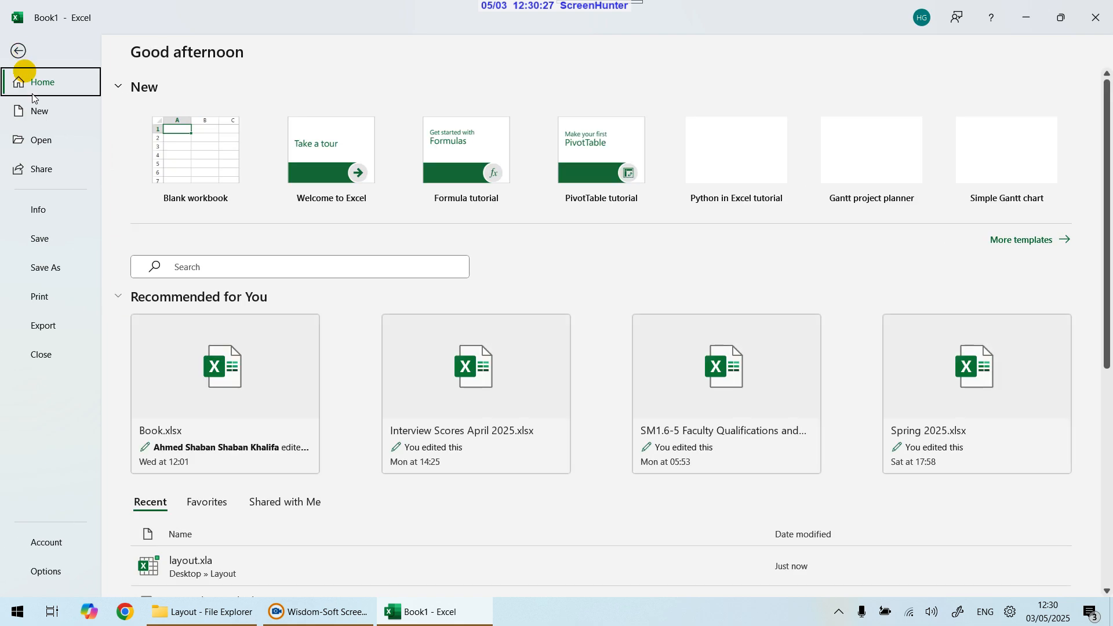
pyautogui.click(57, 270)
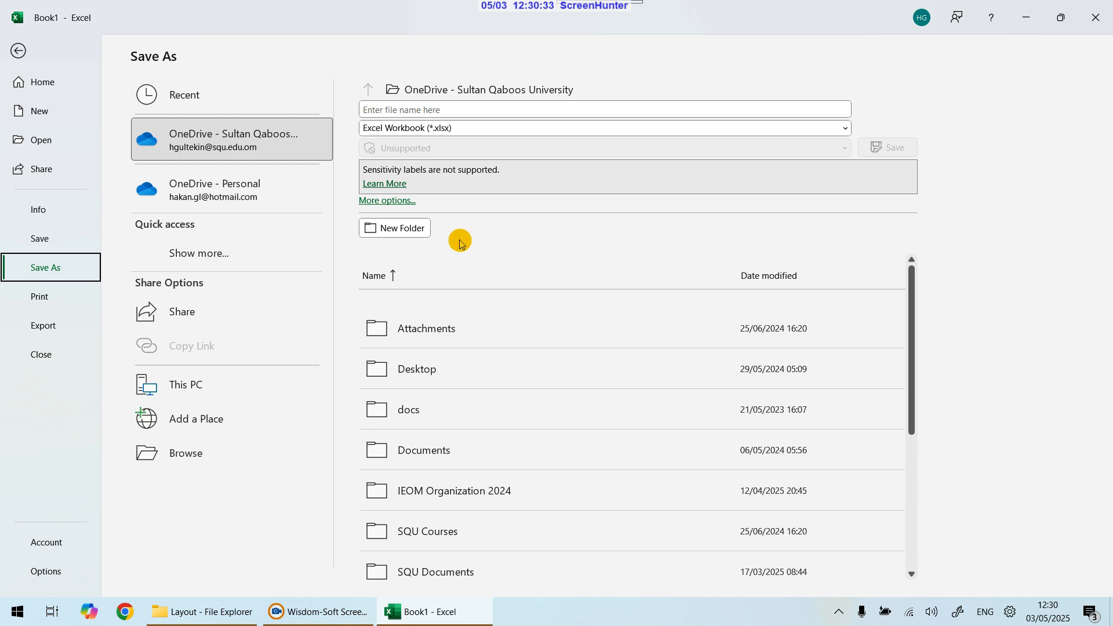
pyautogui.click(186, 457)
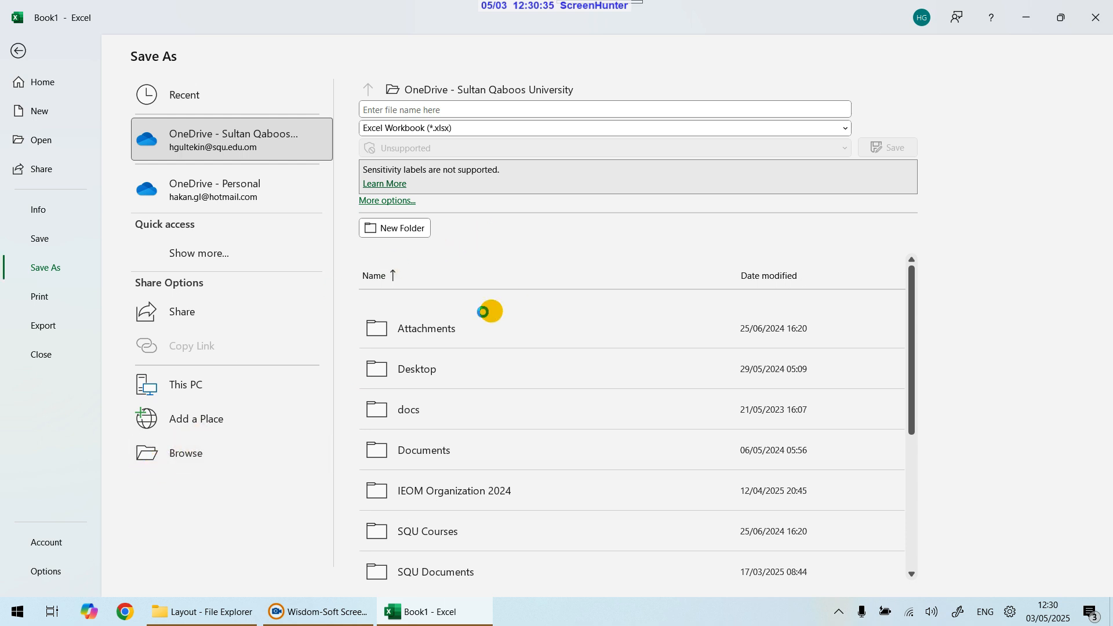
pyautogui.scroll(-1, 79, 236)
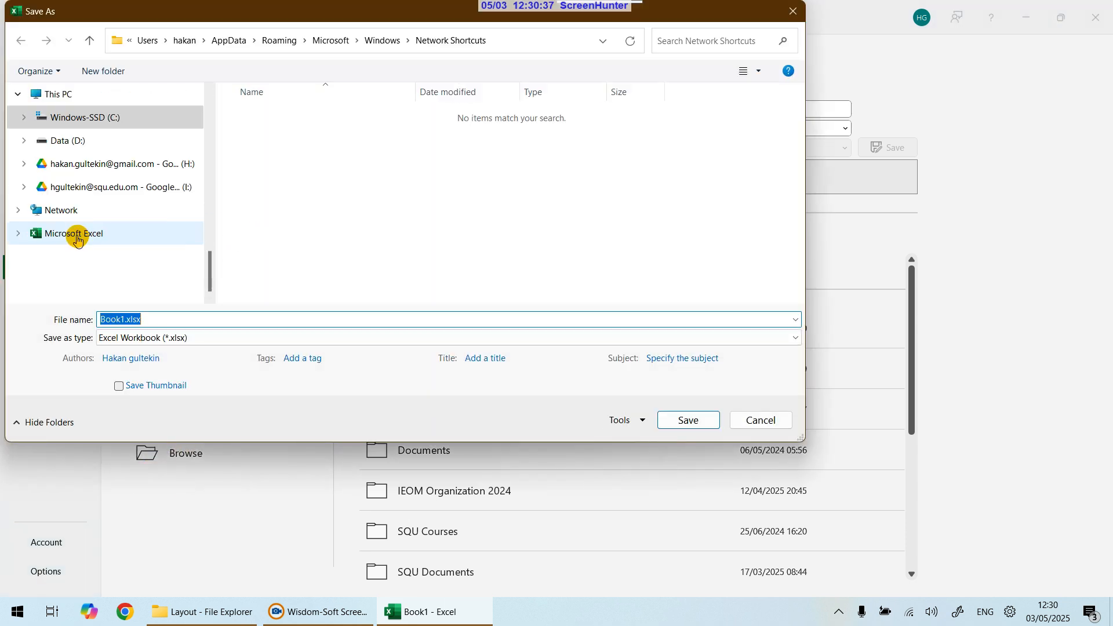
pyautogui.scroll(3, 142, 220)
pyautogui.scroll(3, 134, 223)
pyautogui.scroll(-1, 80, 259)
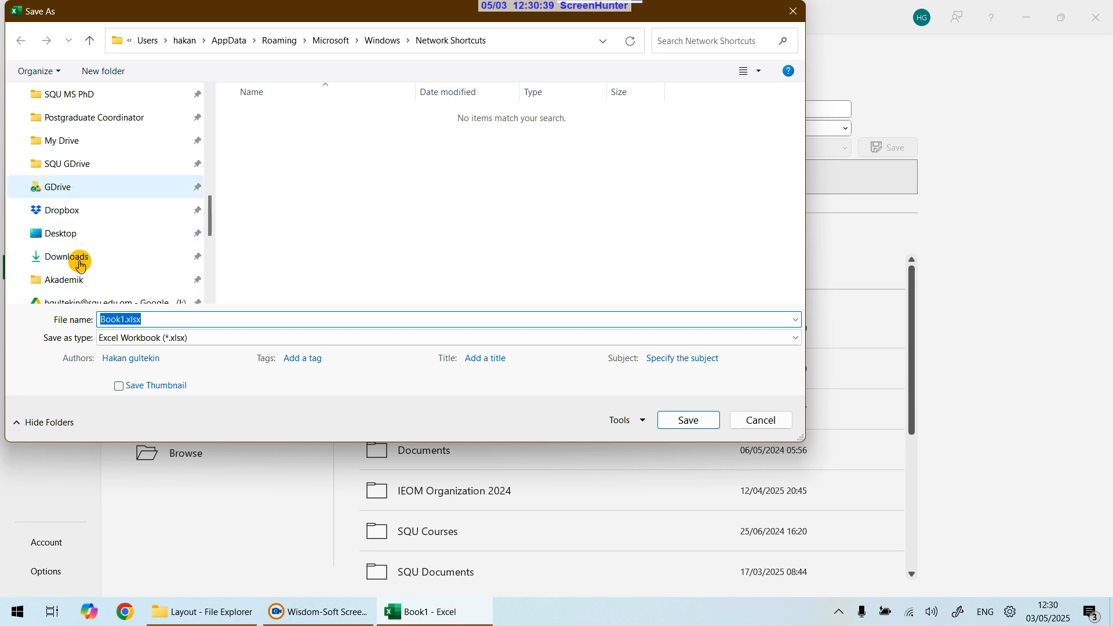
pyautogui.click(68, 243)
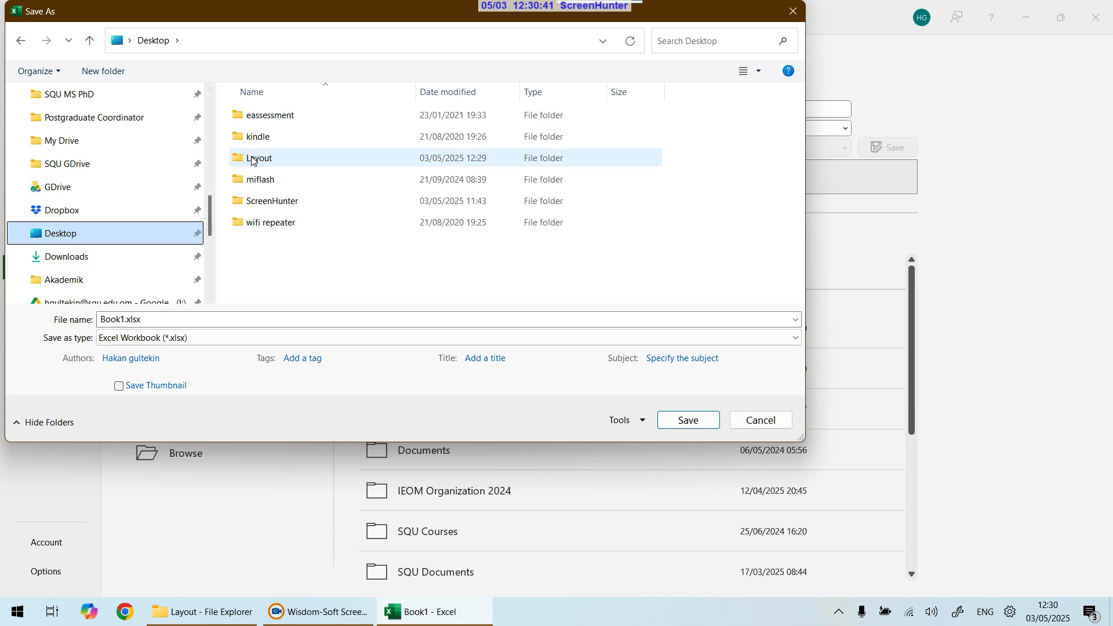
pyautogui.doubleClick(259, 155)
pyautogui.click(162, 319)
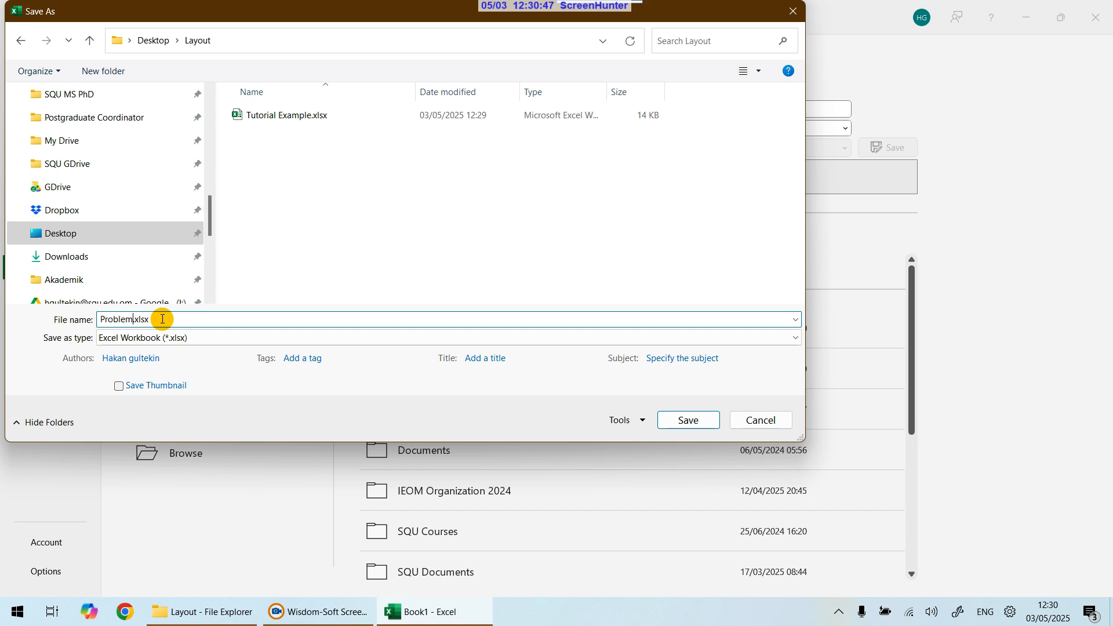
pyautogui.click(695, 420)
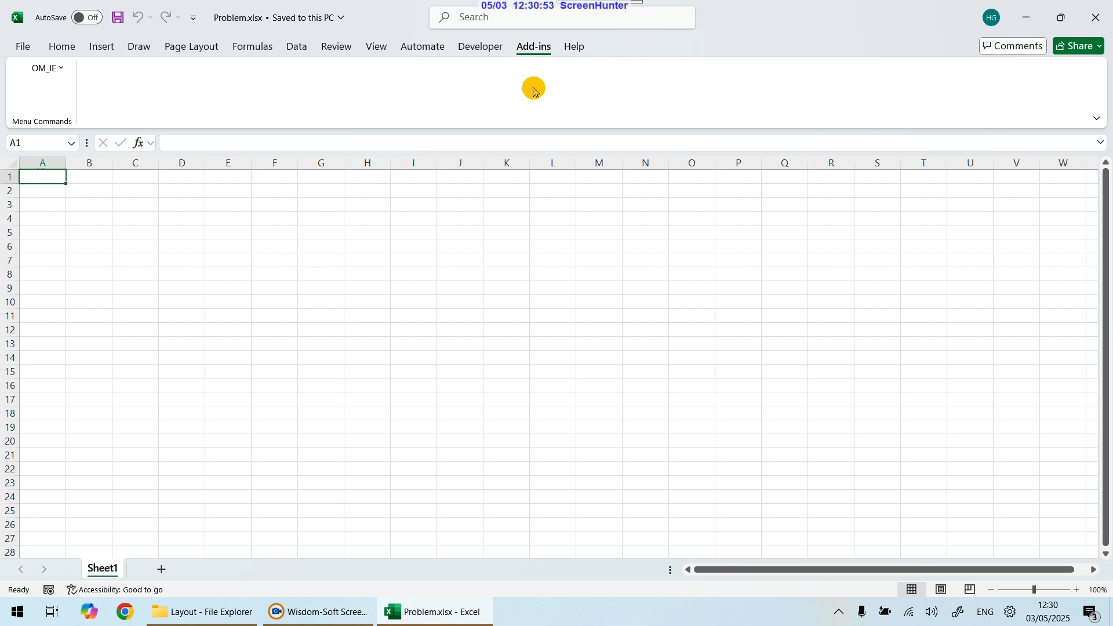
# Step: Start a New Layout from the OM_IE add-in menu and name it Hospital
pyautogui.click(53, 69)
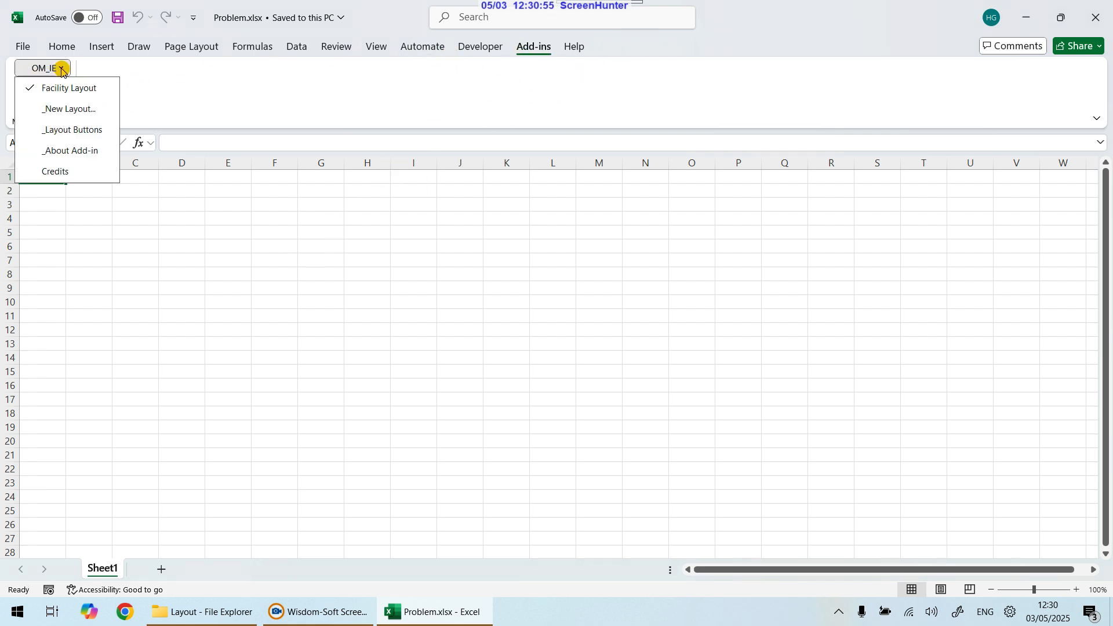
pyautogui.click(73, 111)
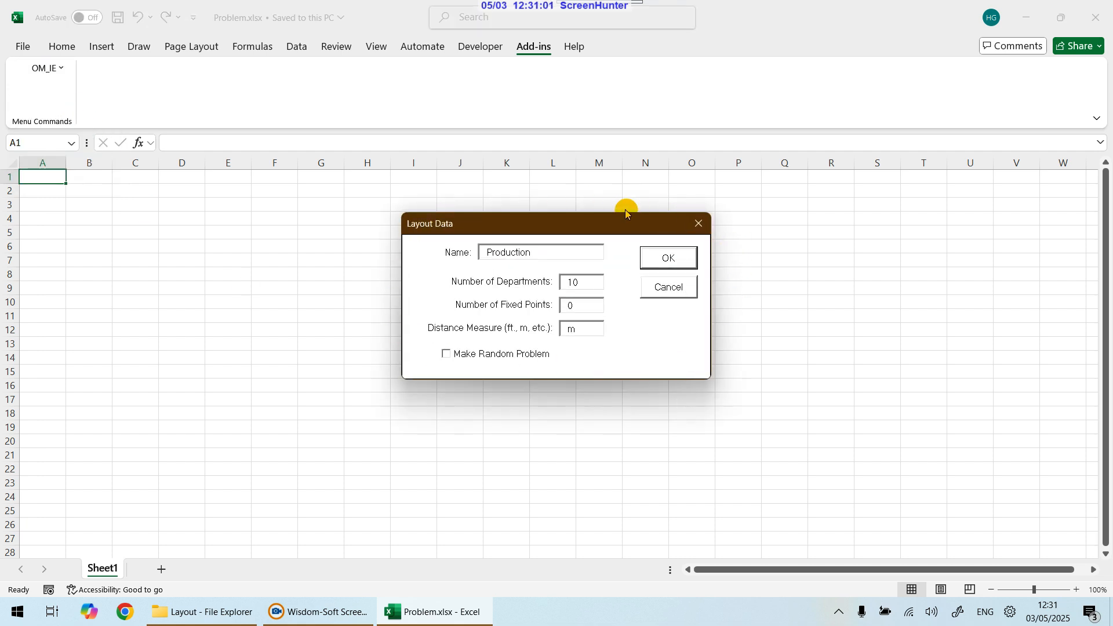
pyautogui.moveTo(545, 252); pyautogui.dragTo(470, 252)
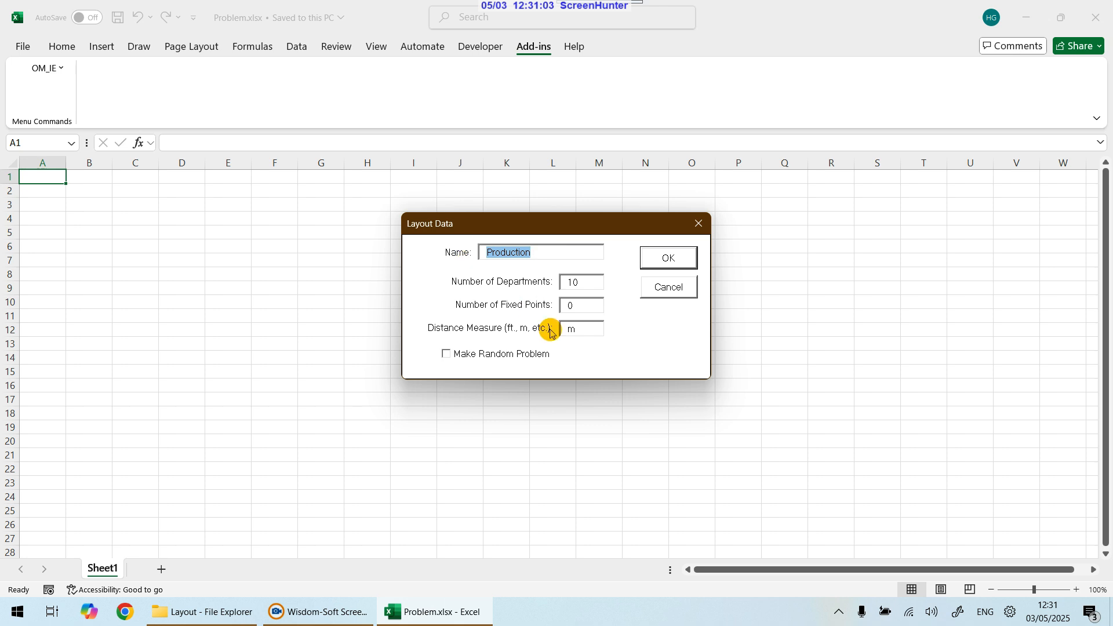
pyautogui.press('BackSpace')
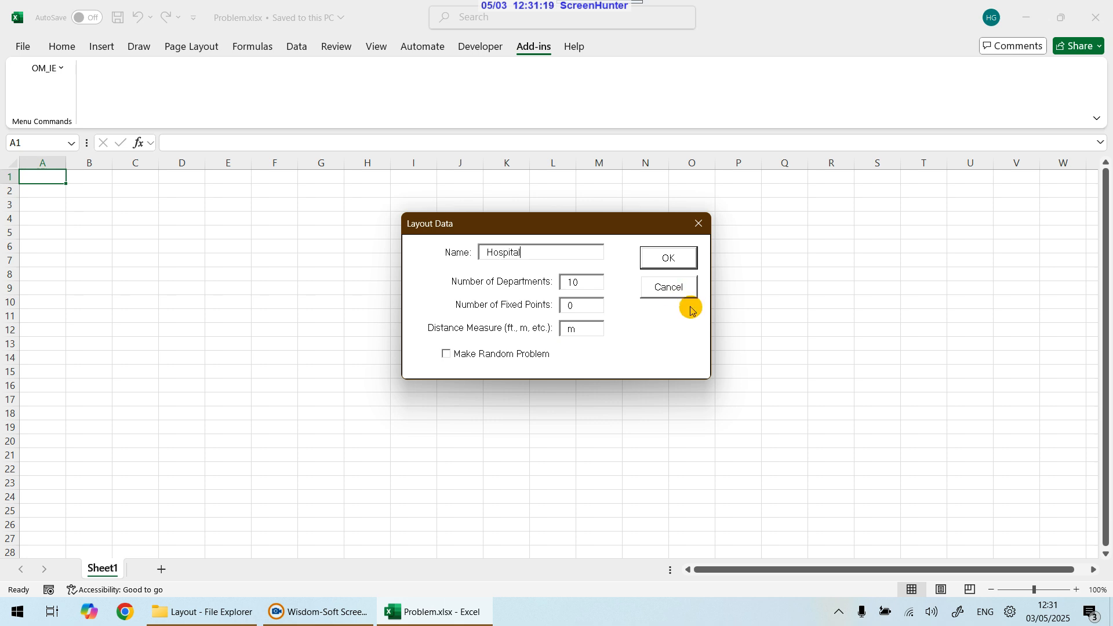
pyautogui.doubleClick(587, 280)
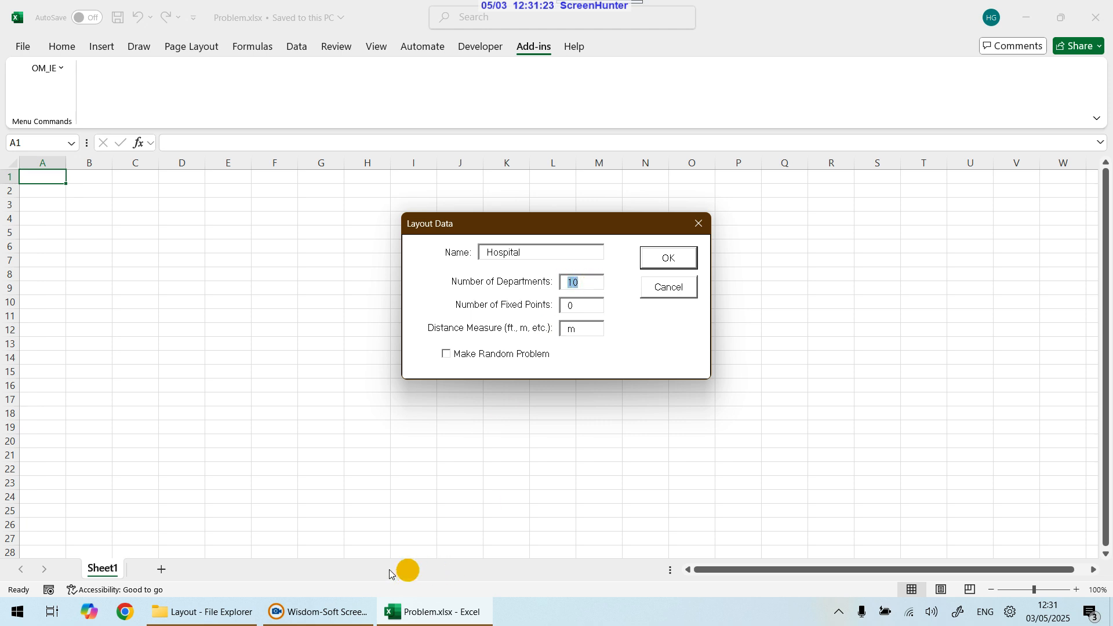
# Step: Open Tutorial Example.xlsx from the Layout folder to check how many departments the problem data has
pyautogui.click(200, 612)
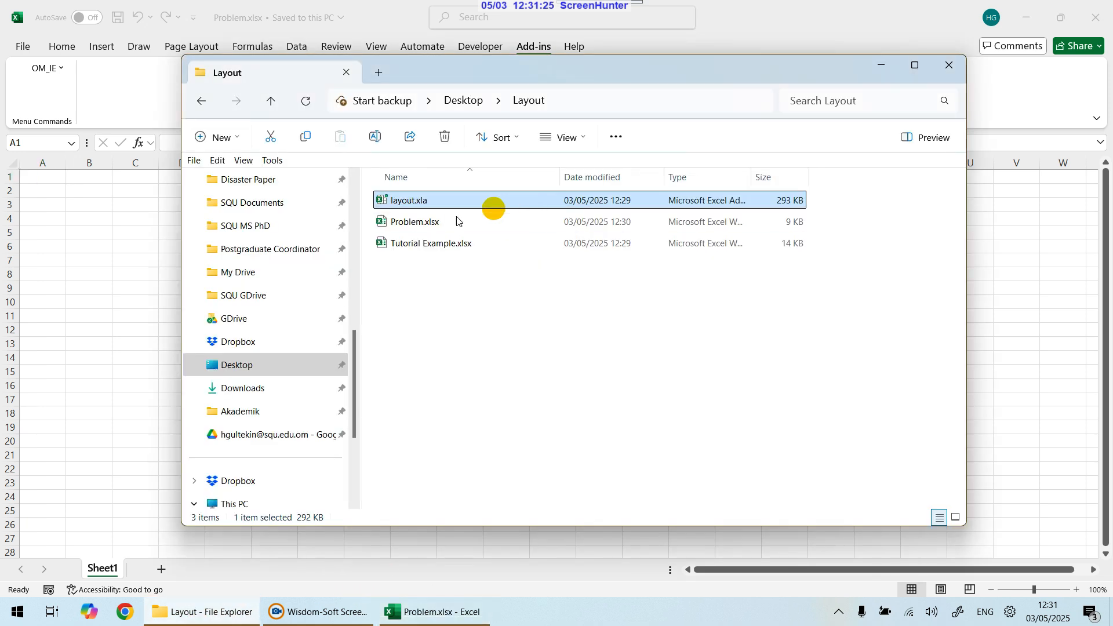
pyautogui.doubleClick(434, 245)
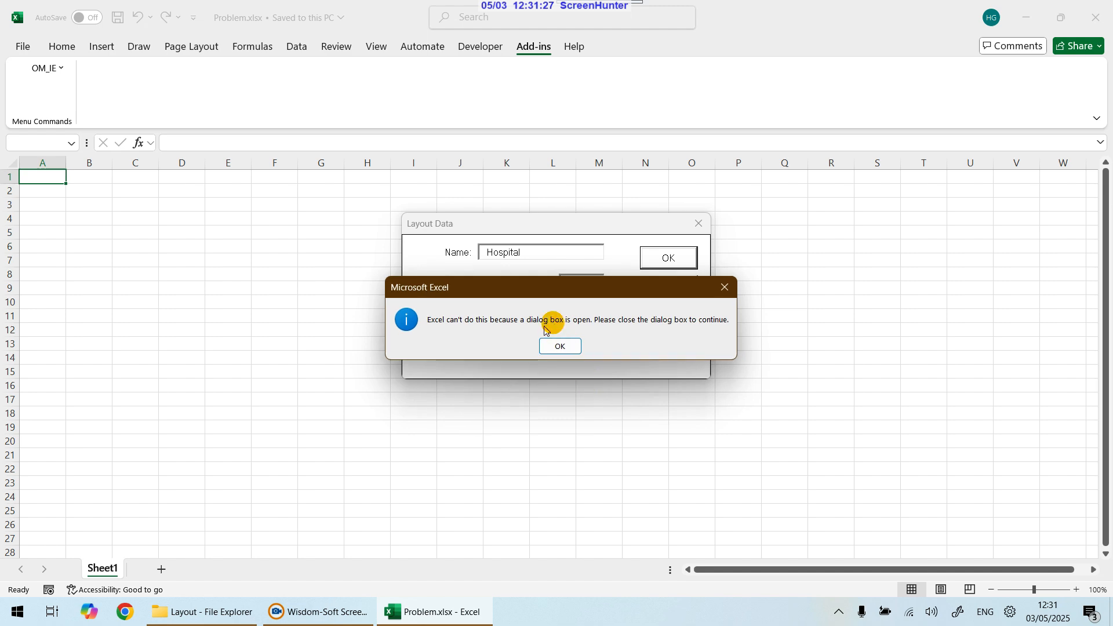
pyautogui.click(555, 346)
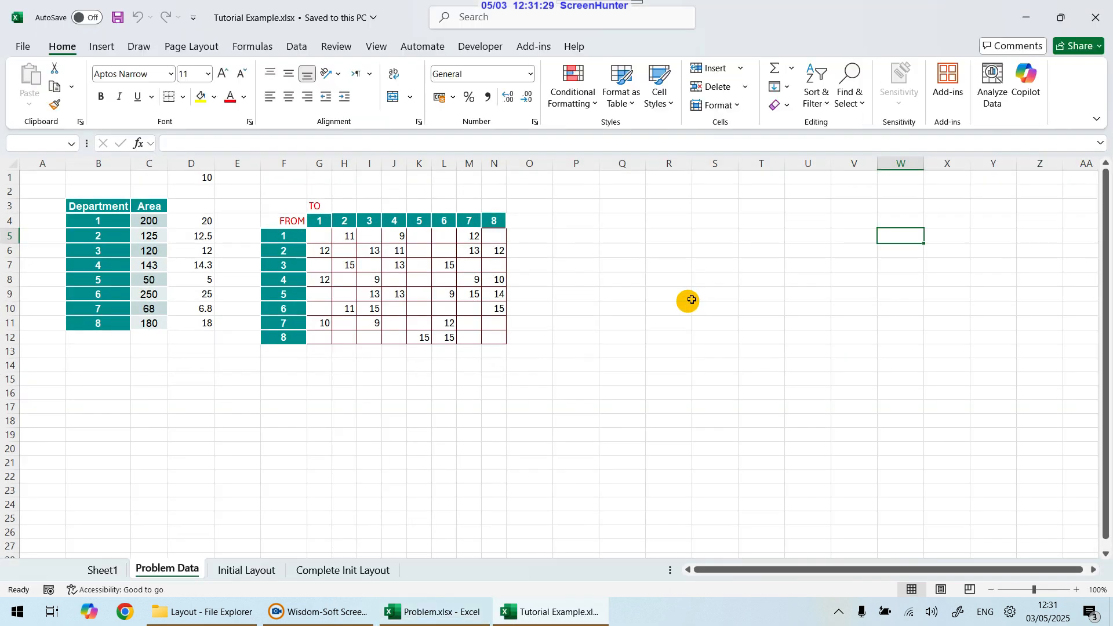
pyautogui.click(153, 220)
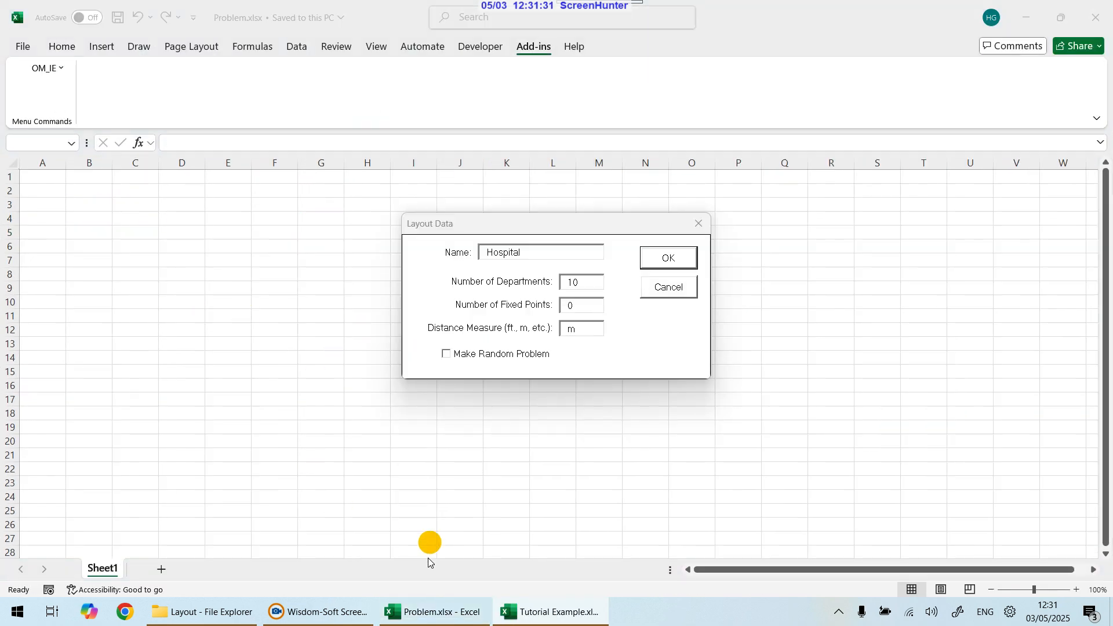
# Step: Set the layout to 8 departments, 0 fixed points and m as distance measure, tick Make Random Problem, and confirm
pyautogui.click(584, 284)
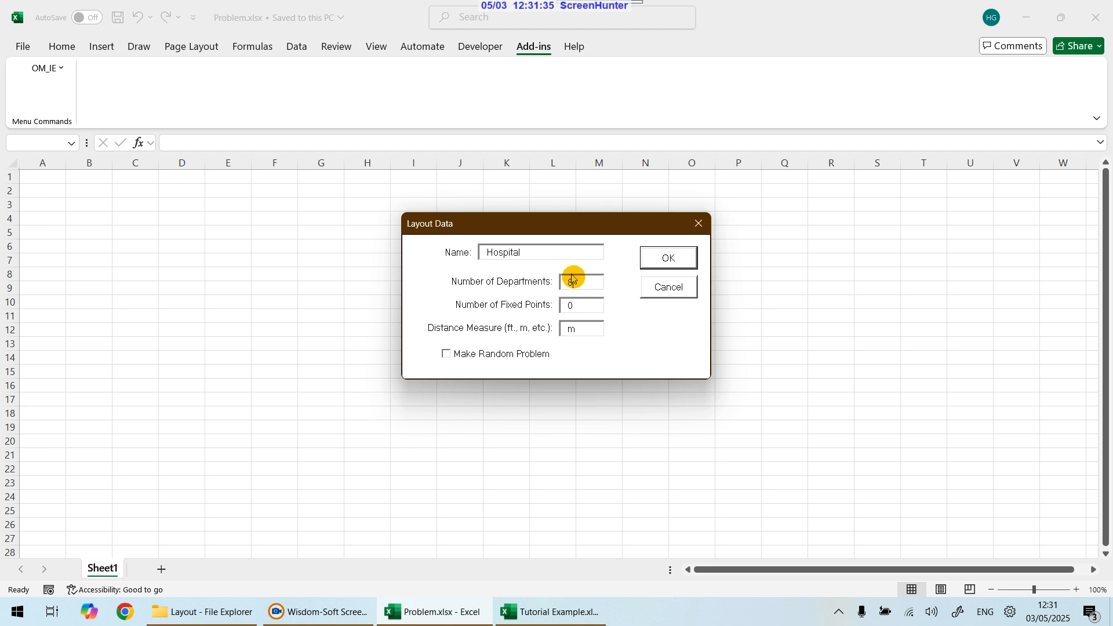
pyautogui.click(573, 306)
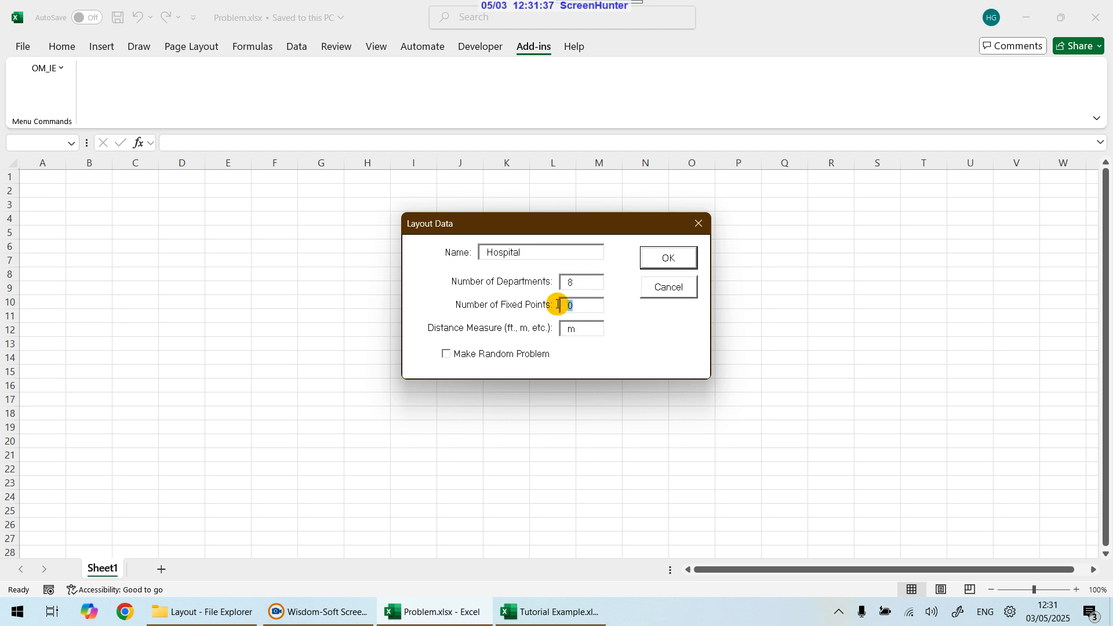
pyautogui.moveTo(558, 305); pyautogui.dragTo(603, 312)
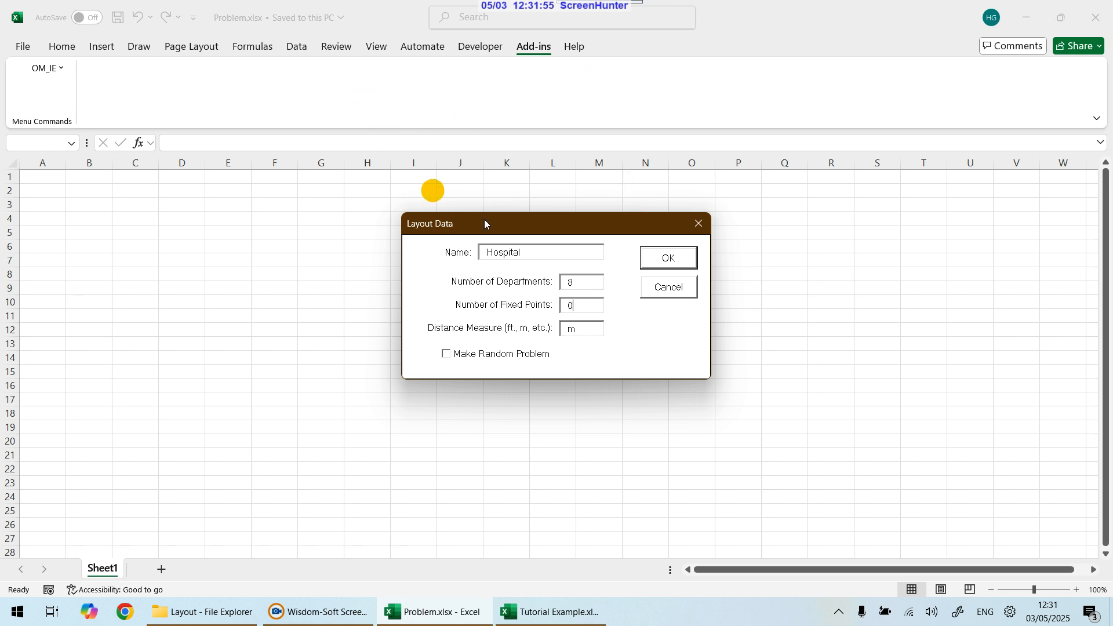
pyautogui.click(569, 305)
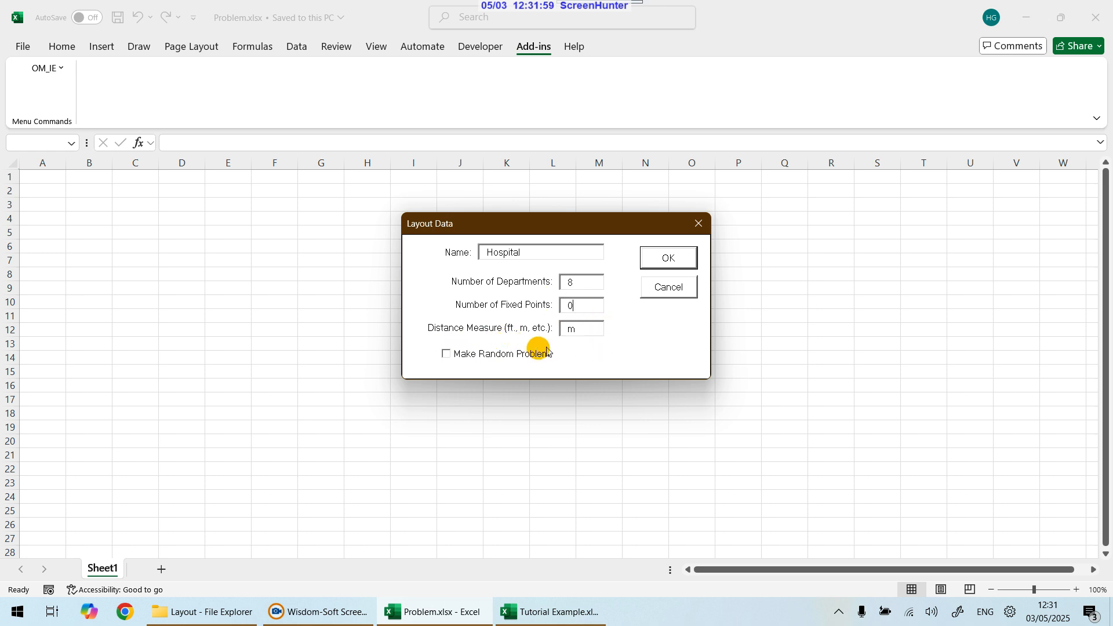
pyautogui.click(586, 328)
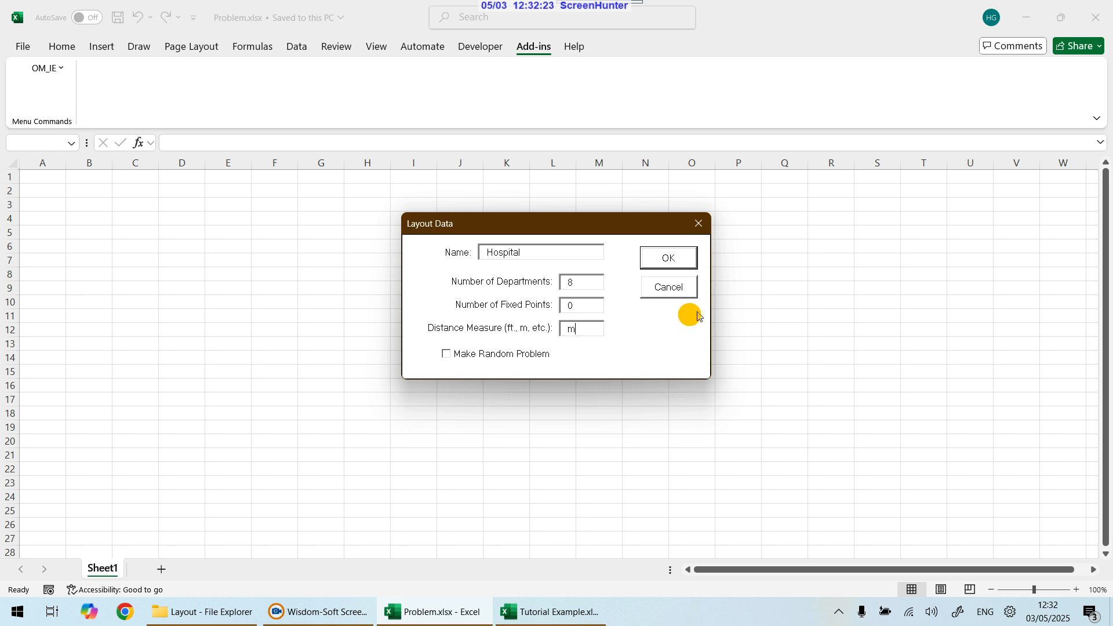
pyautogui.click(446, 354)
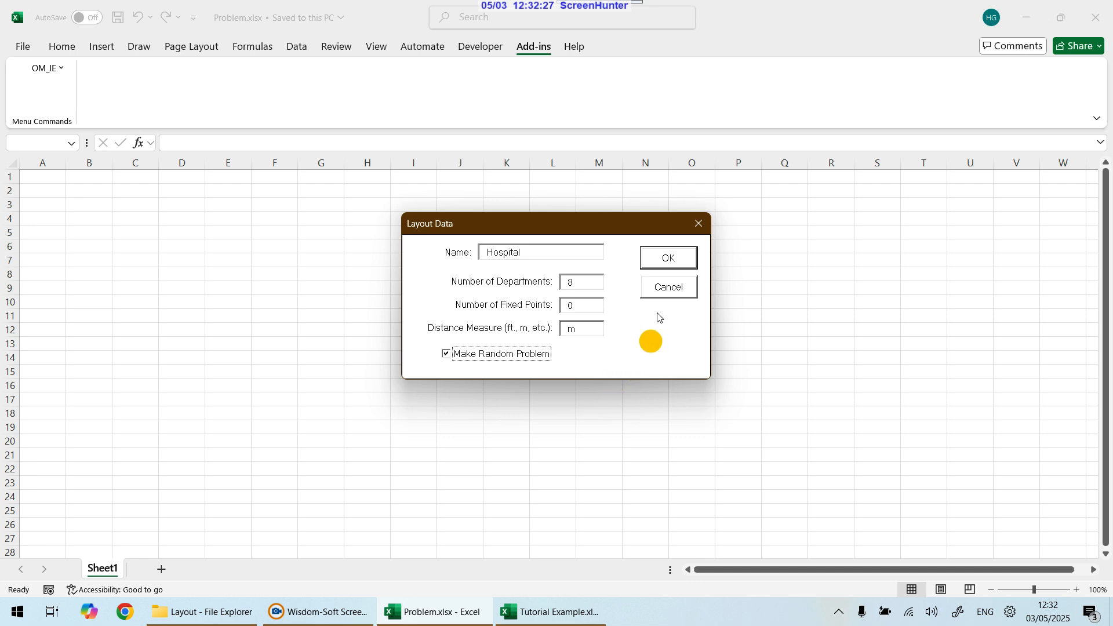
pyautogui.click(666, 261)
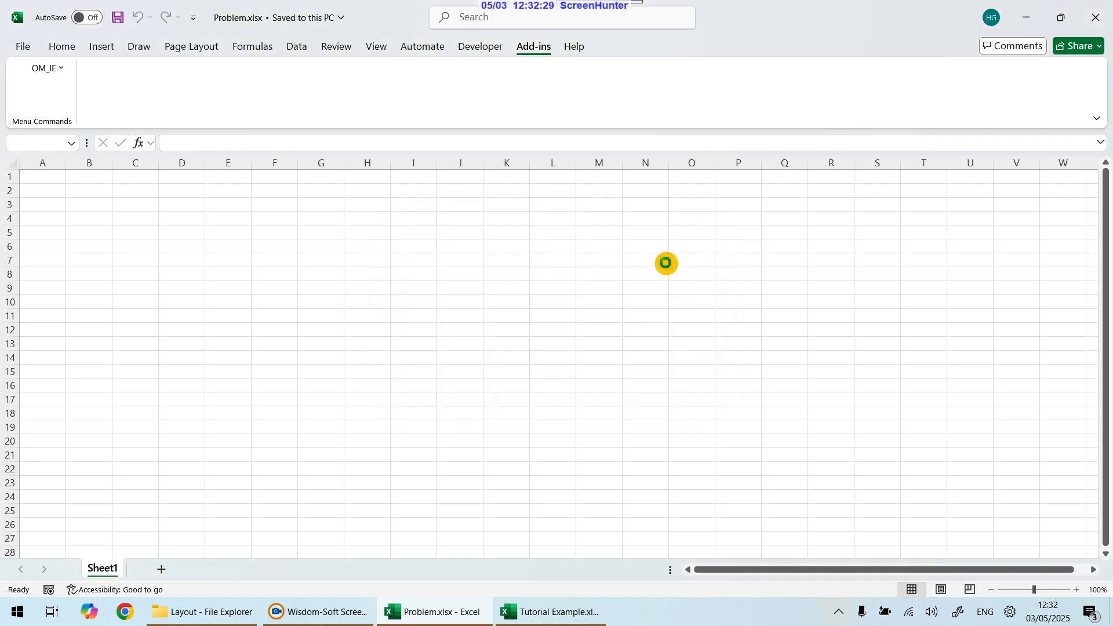
# Step: Review the Hospital_layout sheet's department information, flow matrix and cost matrix
pyautogui.scroll(-4, 571, 397)
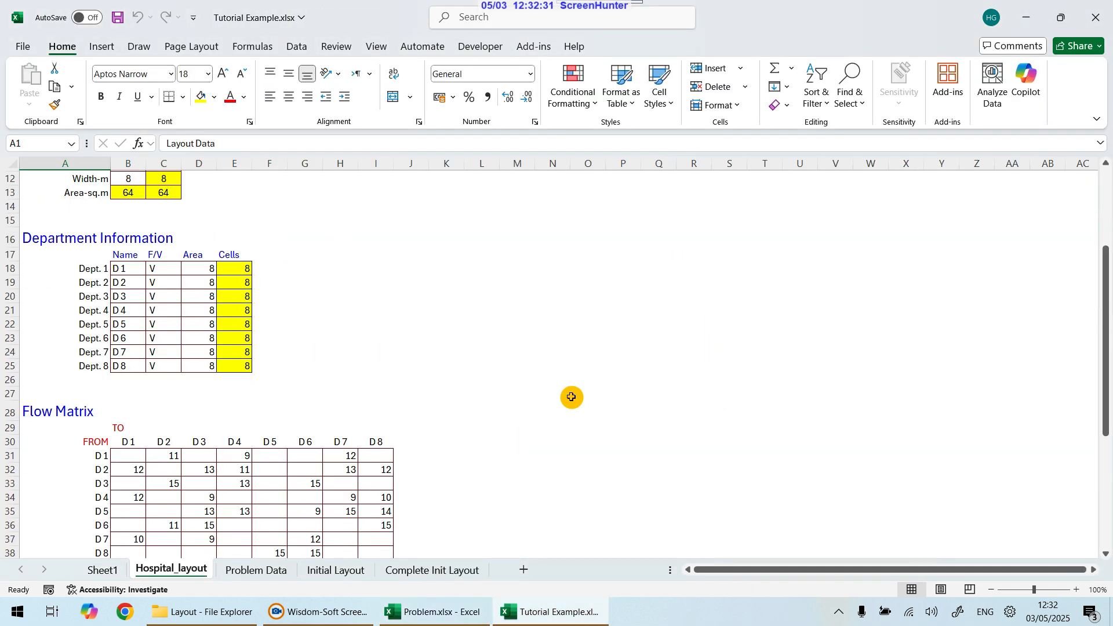
pyautogui.scroll(-4, 572, 397)
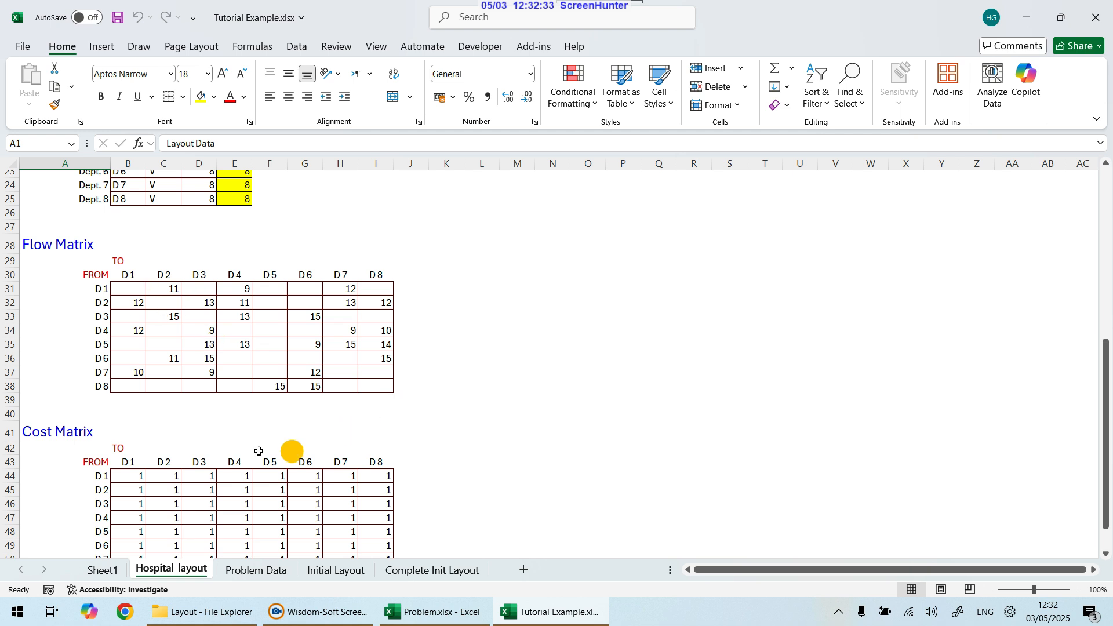
# Step: Inspect the Hospital_layout sheet's layout data, facility dimensions, department cells and flow and cost matrices
pyautogui.scroll(8, 445, 529)
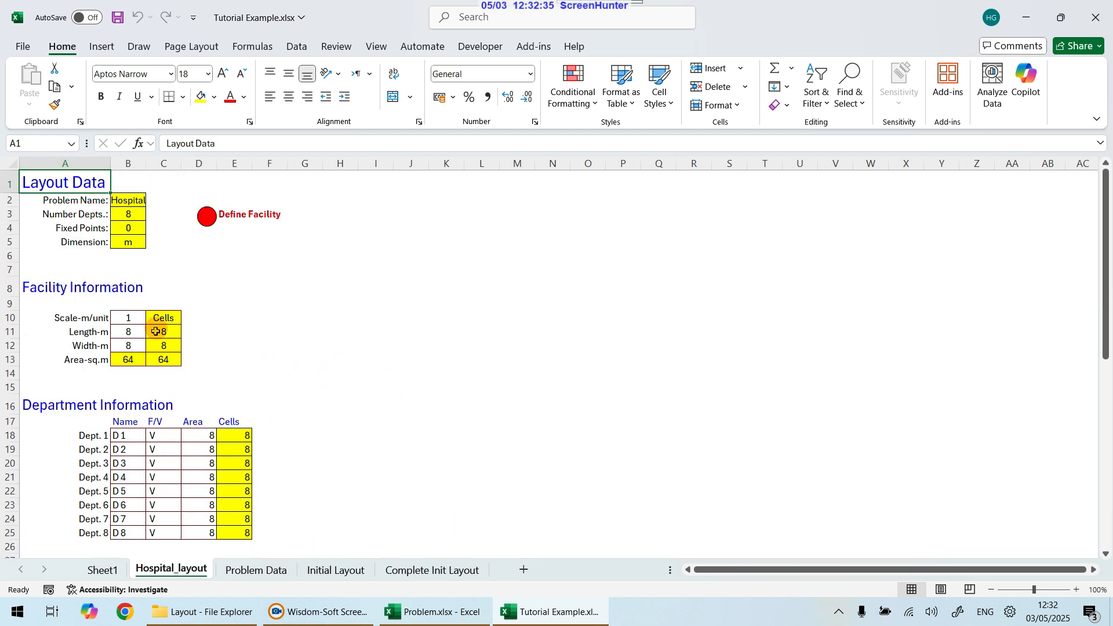
pyautogui.moveTo(134, 329); pyautogui.dragTo(131, 347)
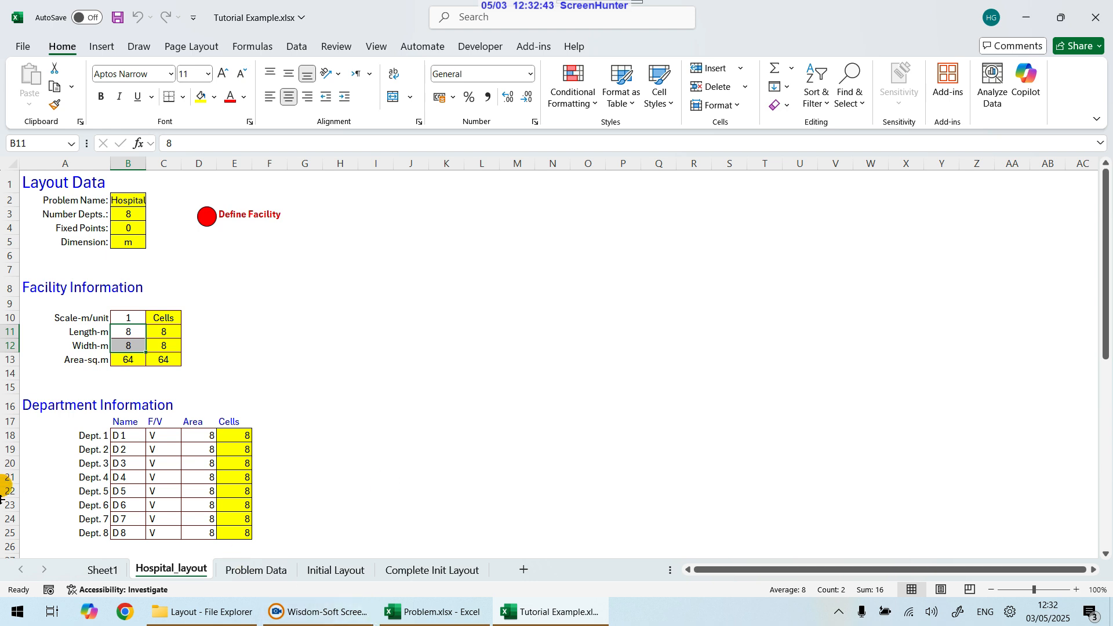
pyautogui.click(130, 214)
pyautogui.click(129, 228)
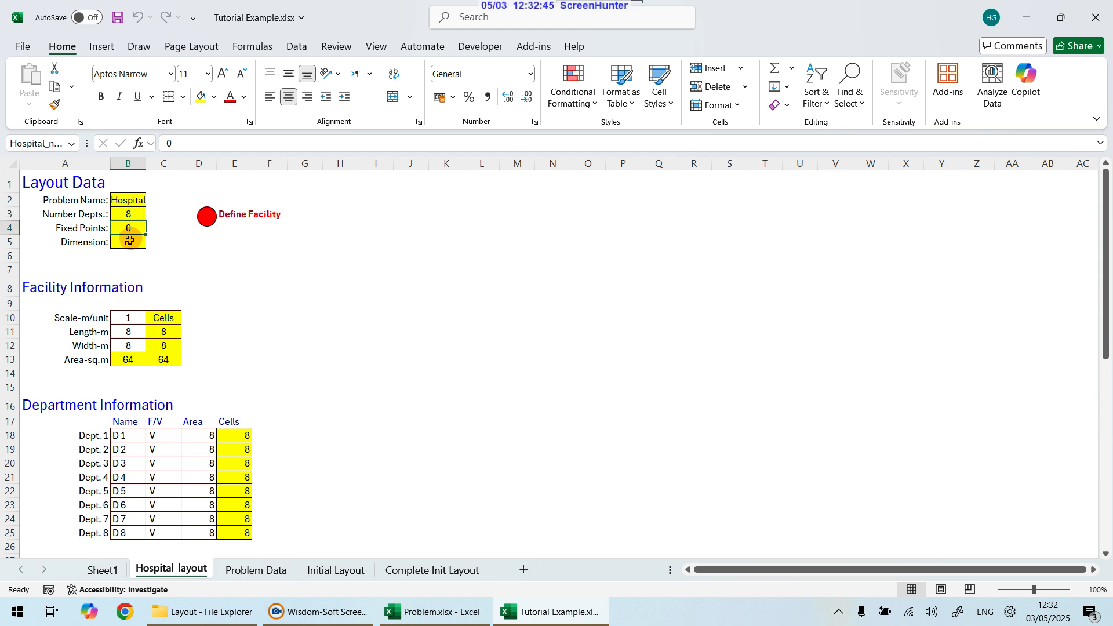
pyautogui.click(129, 241)
pyautogui.moveTo(132, 202); pyautogui.dragTo(131, 242)
pyautogui.click(164, 332)
pyautogui.moveTo(165, 317); pyautogui.dragTo(165, 356)
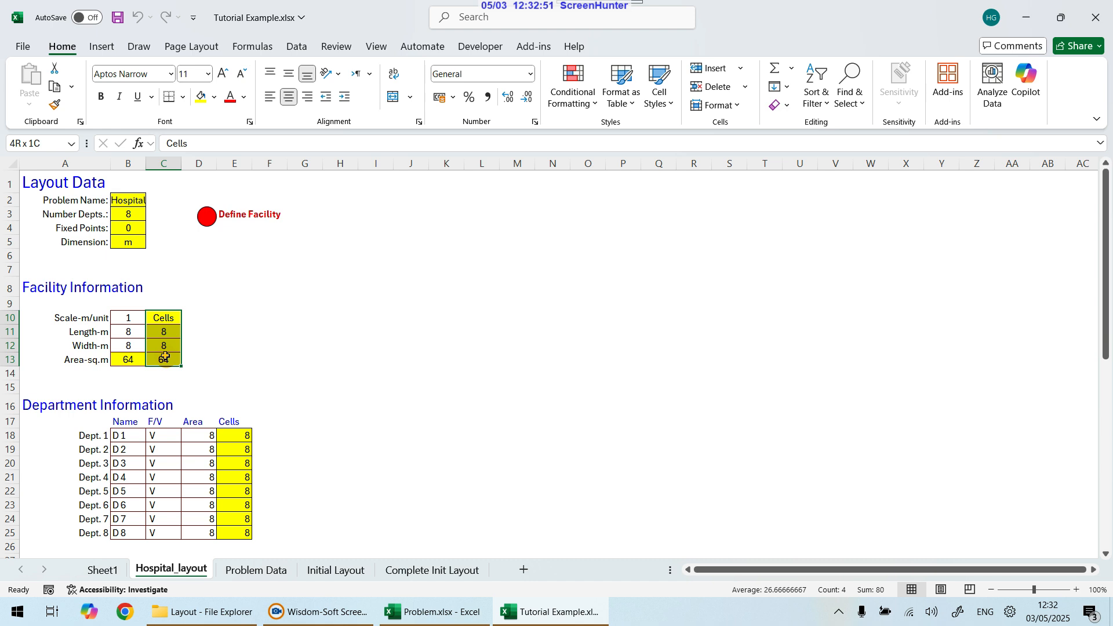
pyautogui.moveTo(165, 356); pyautogui.dragTo(165, 357)
pyautogui.click(256, 348)
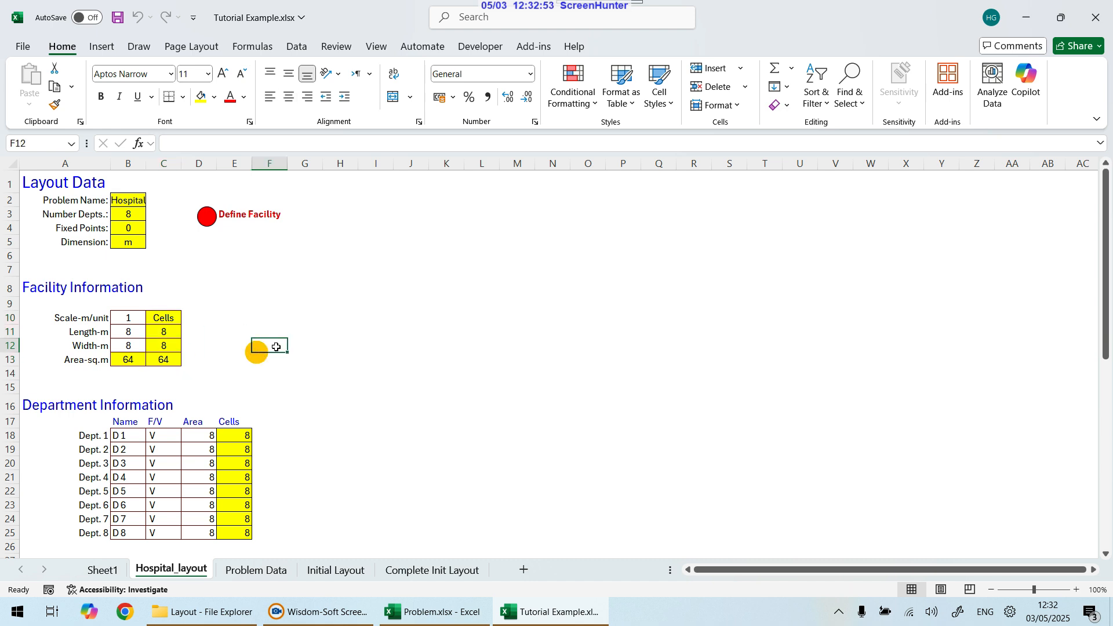
pyautogui.moveTo(120, 198); pyautogui.dragTo(129, 242)
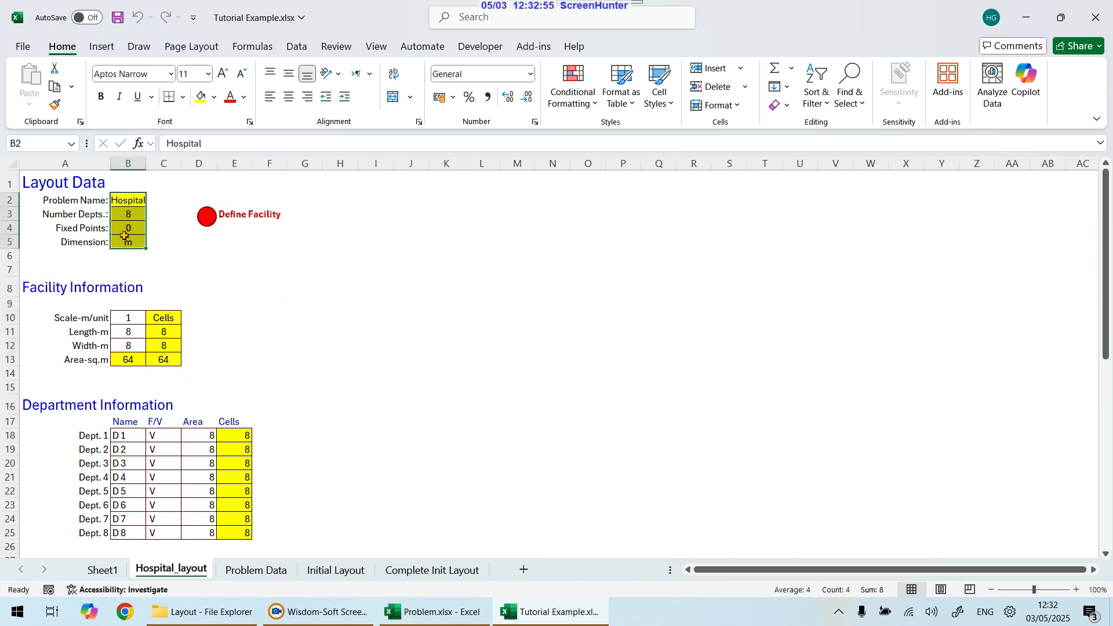
pyautogui.moveTo(163, 318); pyautogui.dragTo(156, 356)
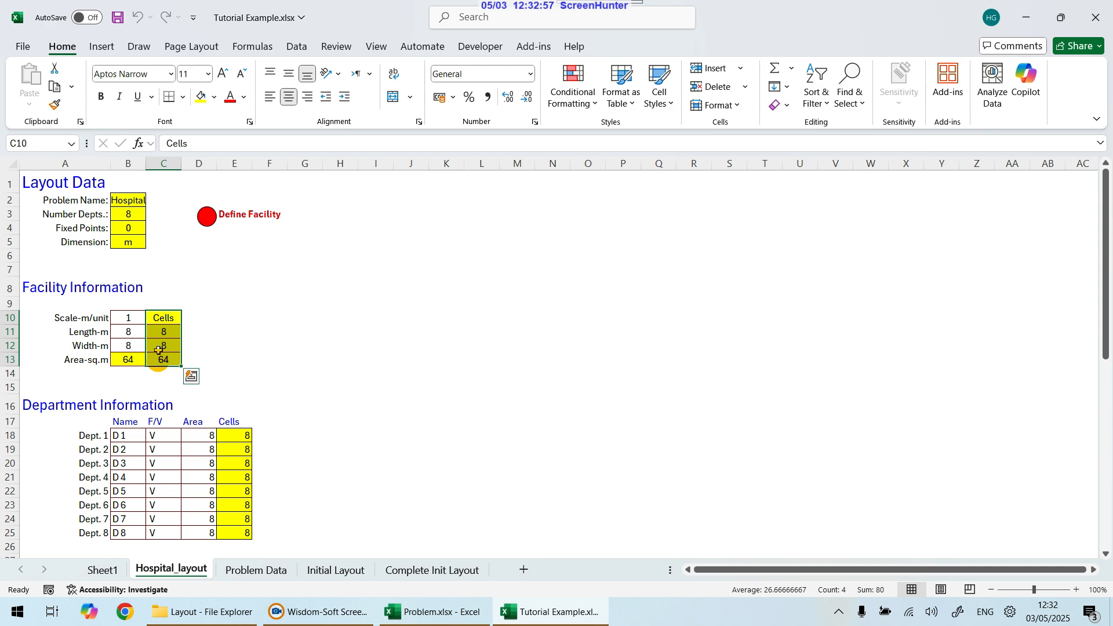
pyautogui.moveTo(129, 318); pyautogui.dragTo(132, 347)
pyautogui.moveTo(235, 435); pyautogui.dragTo(229, 528)
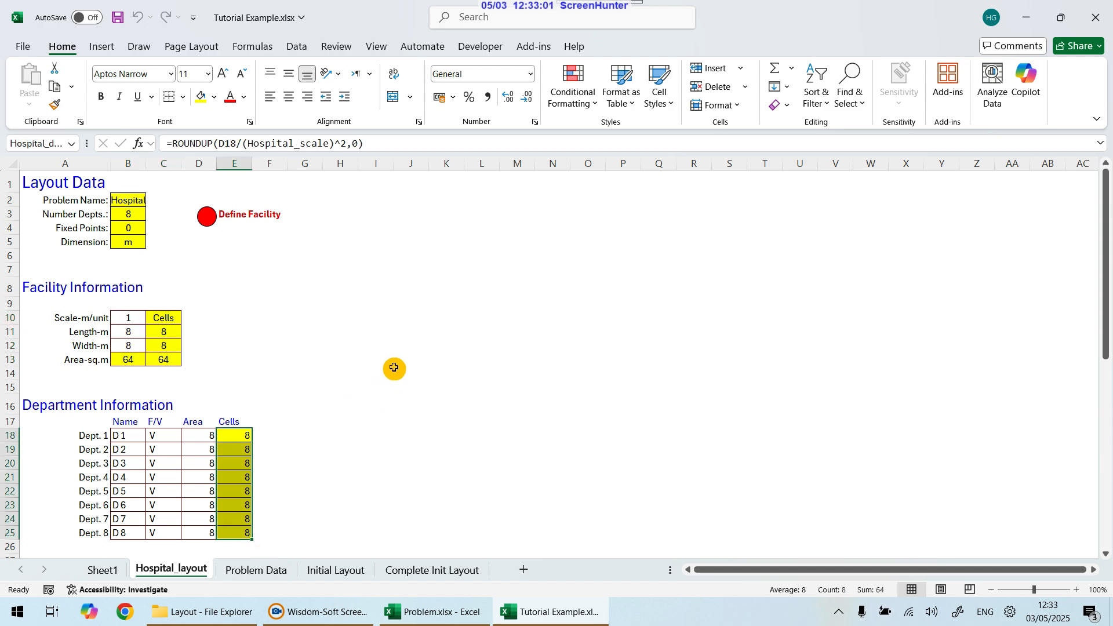
pyautogui.scroll(-1, 378, 405)
pyautogui.scroll(-10, 378, 405)
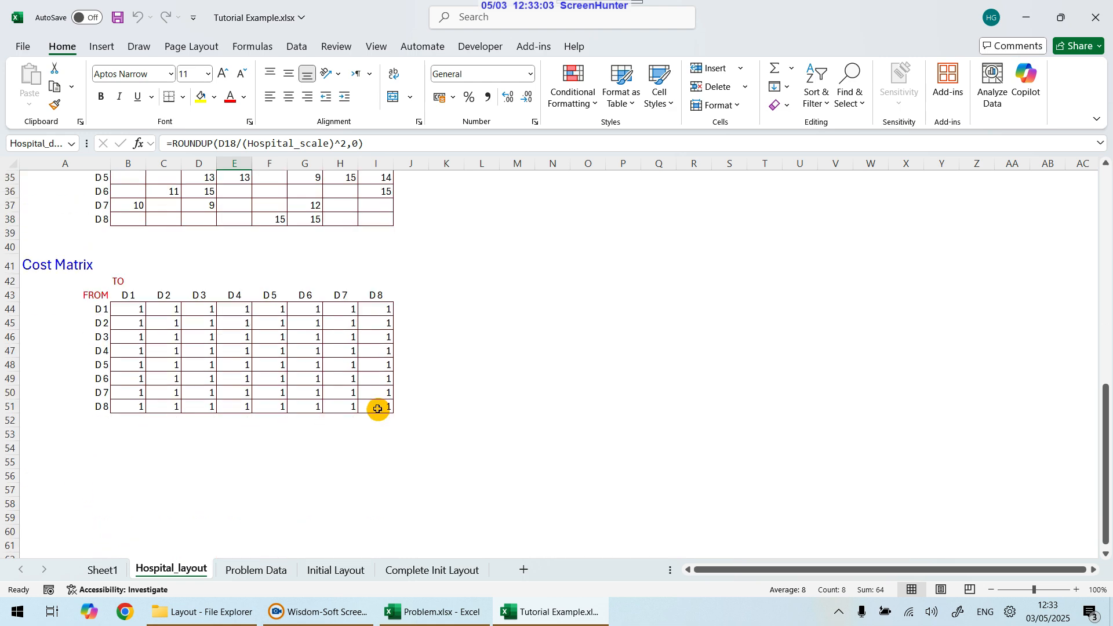
pyautogui.scroll(11, 378, 406)
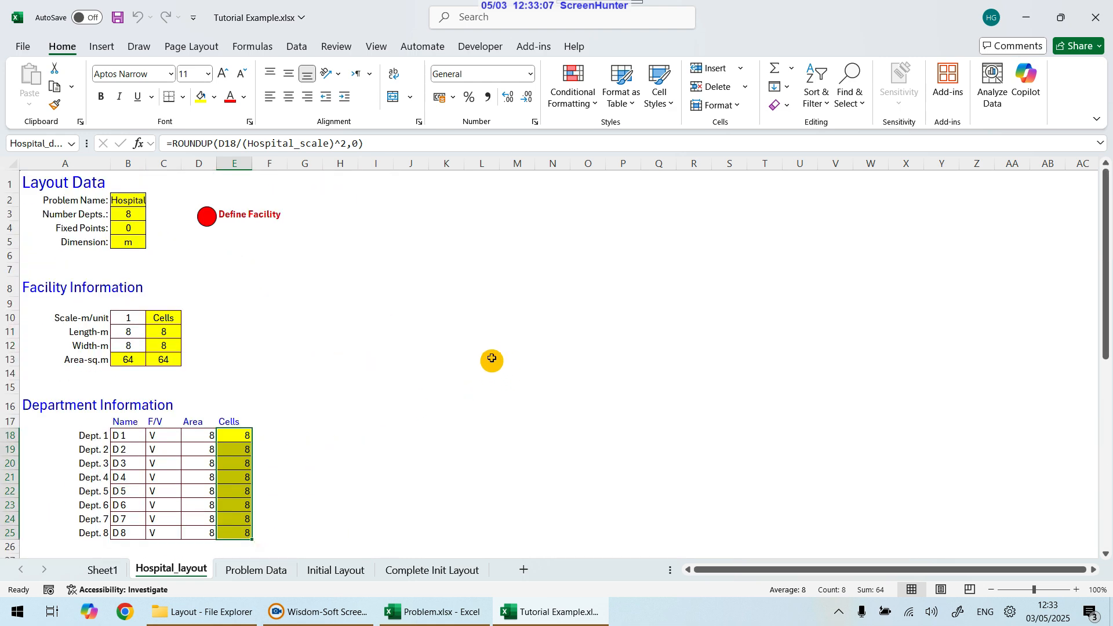
pyautogui.scroll(-2, 491, 357)
pyautogui.scroll(-1, 490, 357)
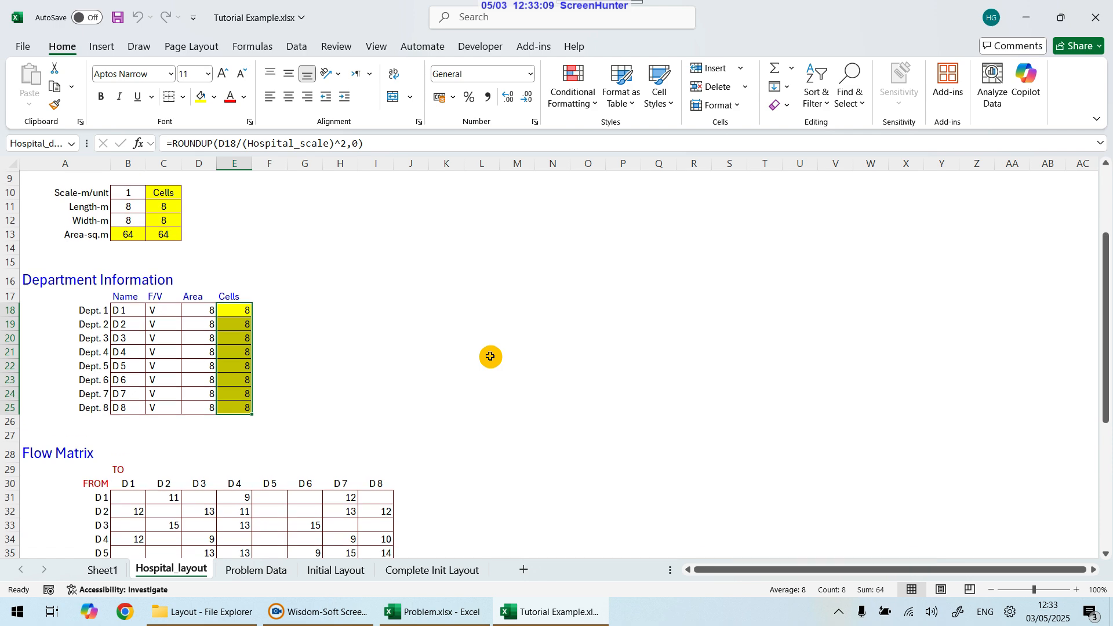
pyautogui.scroll(-2, 486, 356)
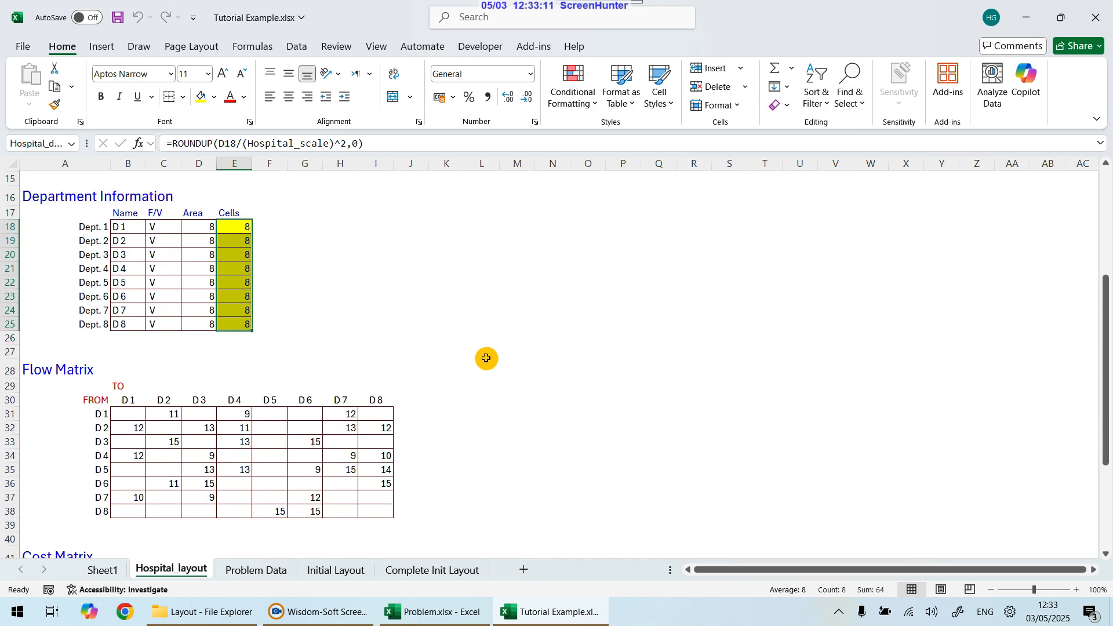
pyautogui.scroll(-1, 486, 357)
pyautogui.scroll(1, 484, 358)
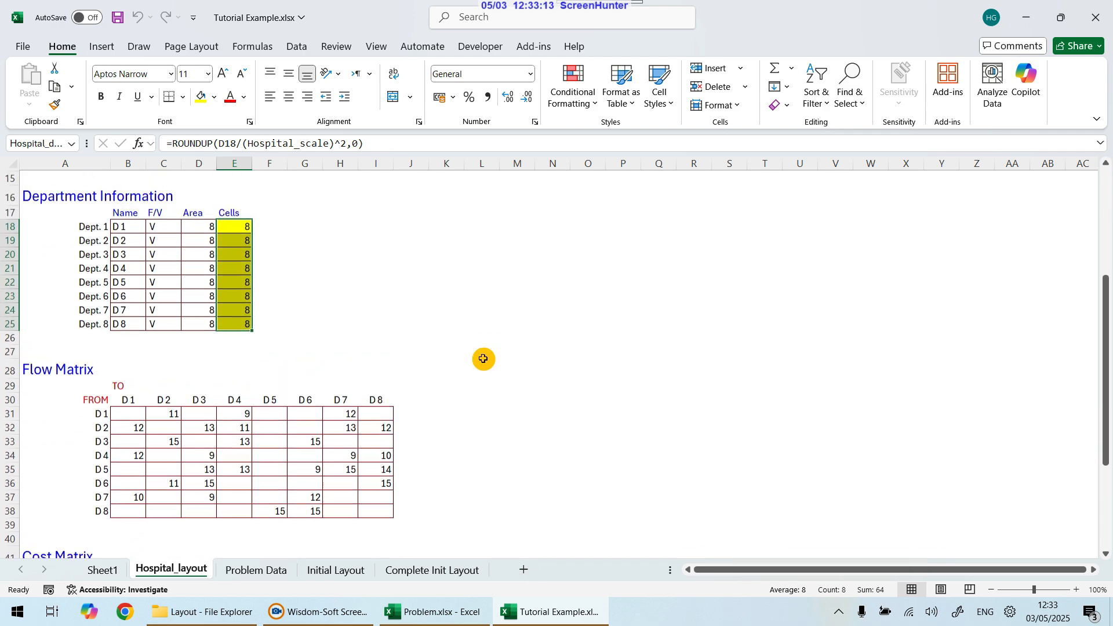
pyautogui.scroll(5, 483, 359)
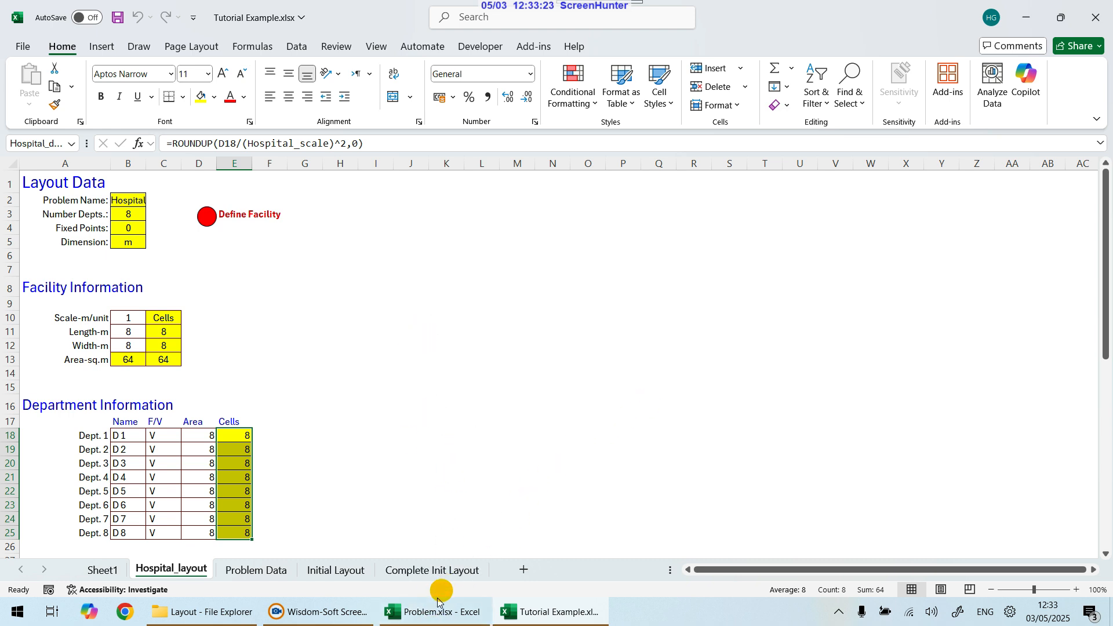
# Step: In Problem.xlsx, start a New Layout named Hospital with 8 departments and Make Random Problem unticked
pyautogui.click(459, 609)
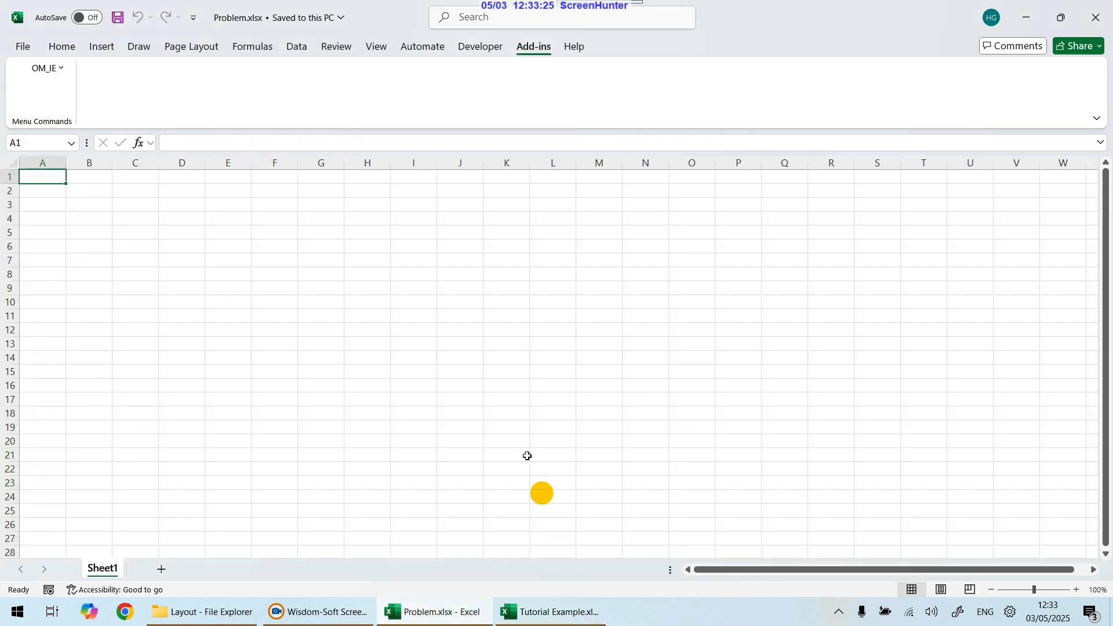
pyautogui.click(238, 329)
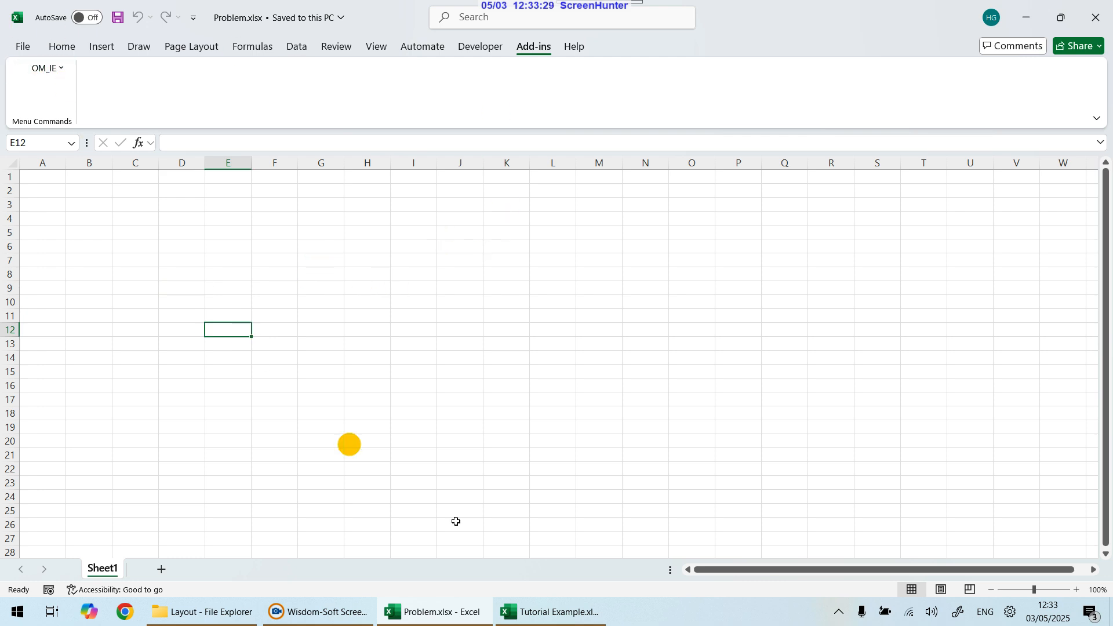
pyautogui.click(63, 69)
pyautogui.click(68, 109)
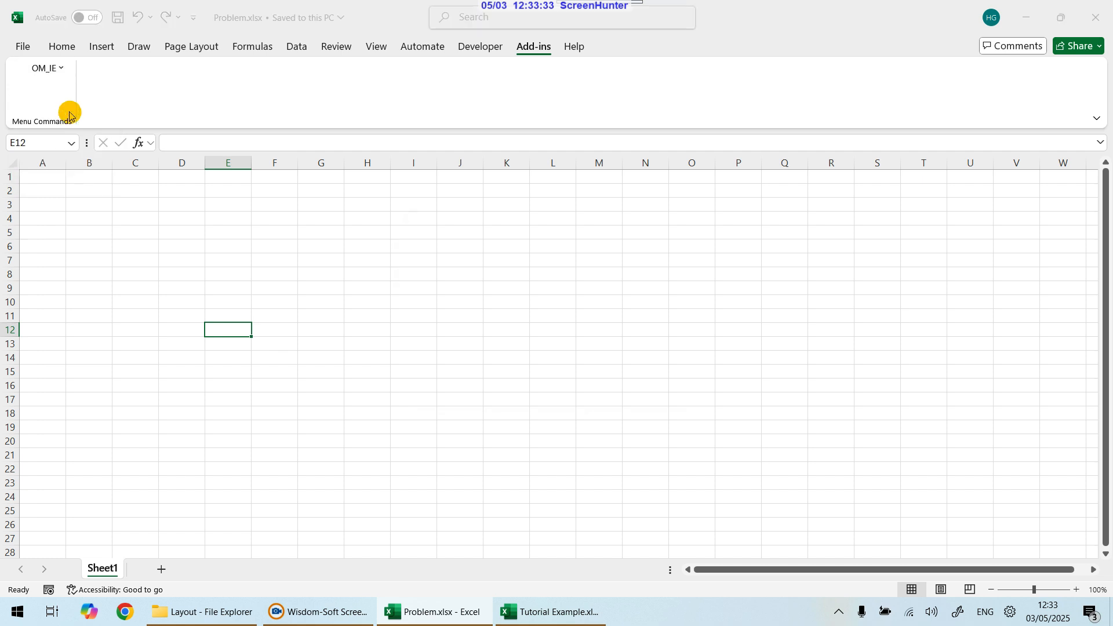
pyautogui.doubleClick(542, 251)
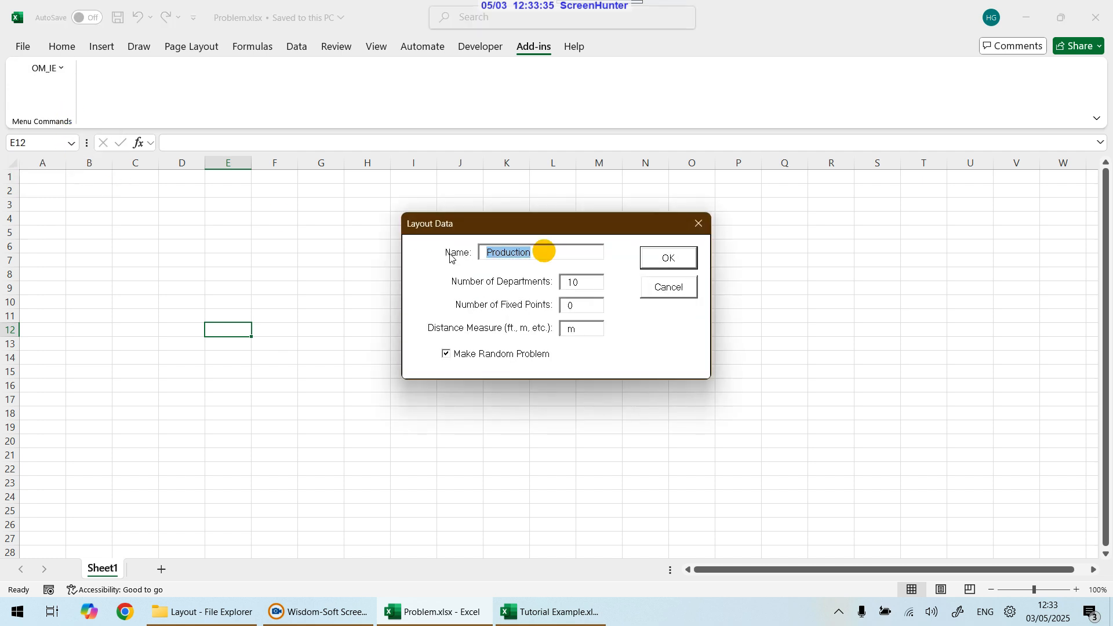
pyautogui.write('Hospital')
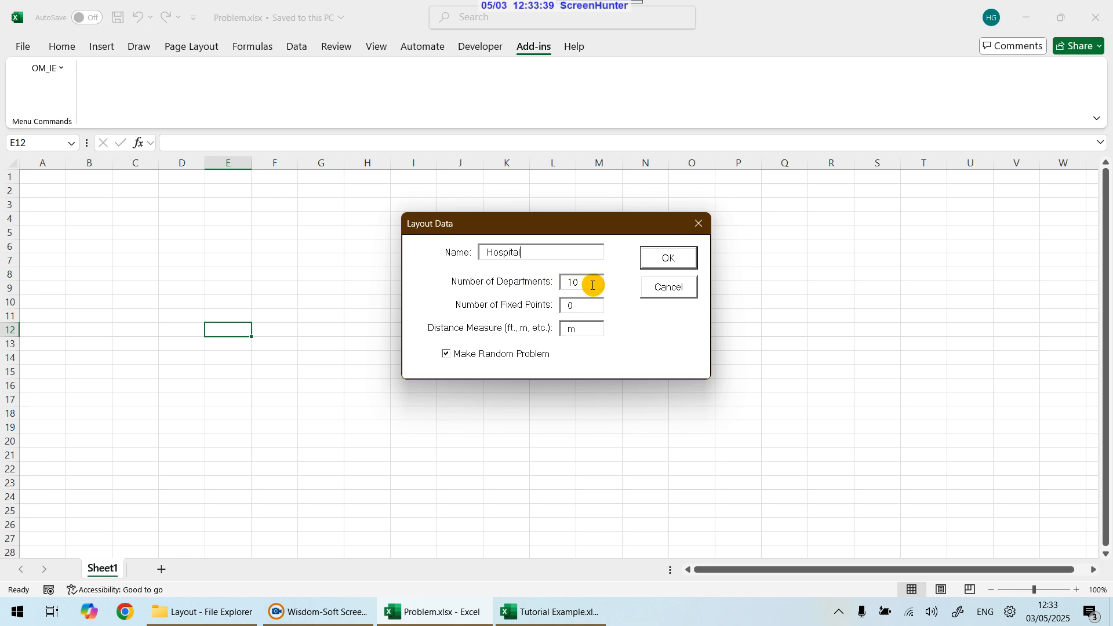
pyautogui.moveTo(591, 285); pyautogui.dragTo(561, 288)
pyautogui.write('8')
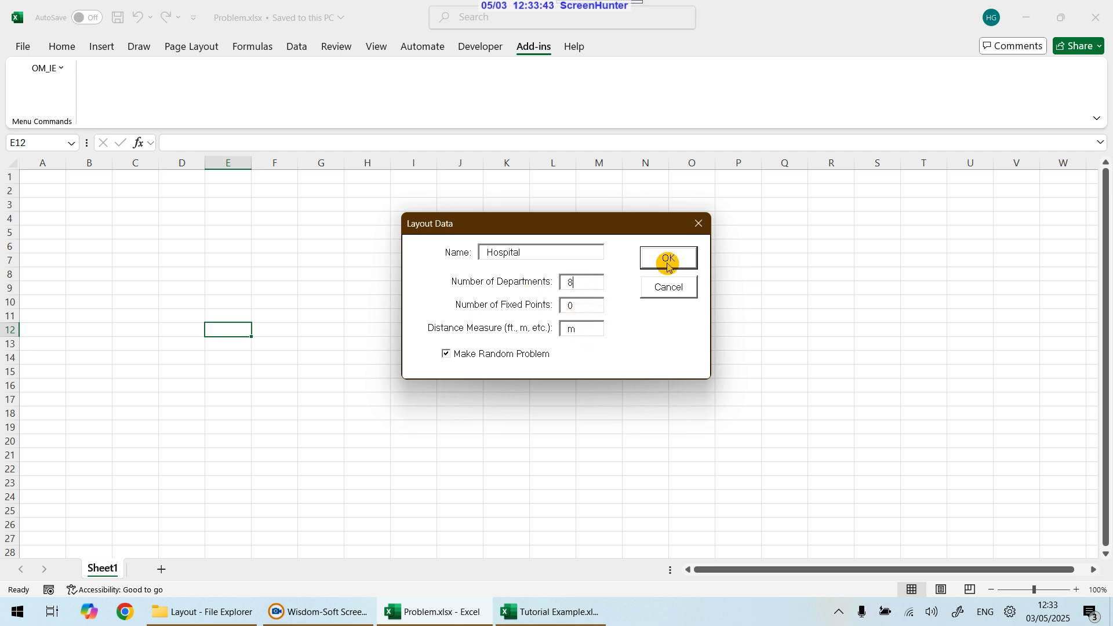
pyautogui.click(447, 353)
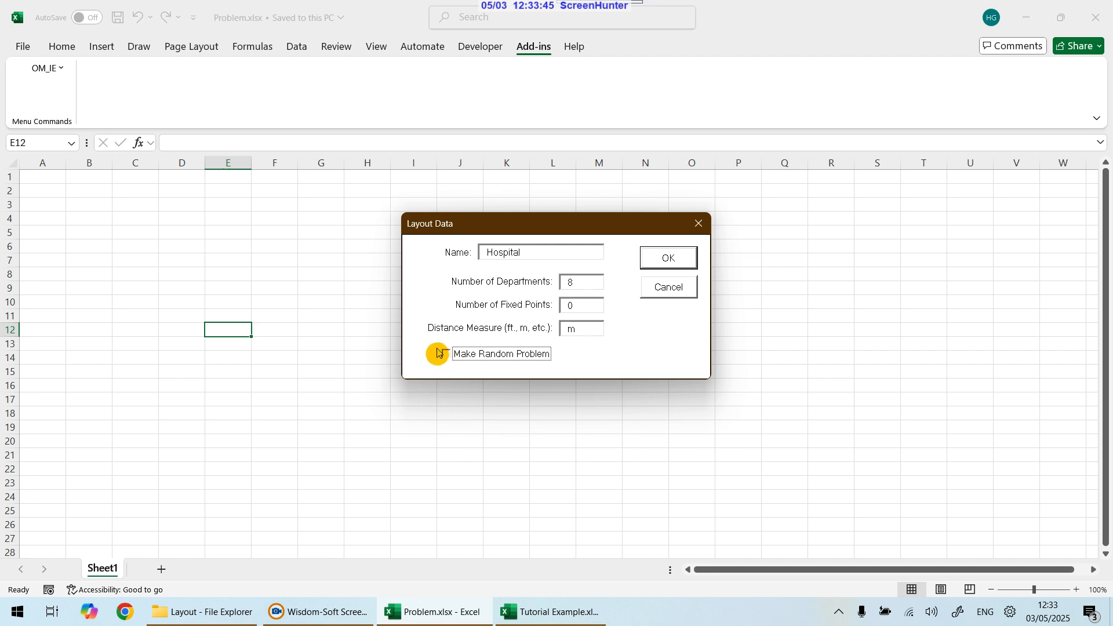
pyautogui.click(658, 263)
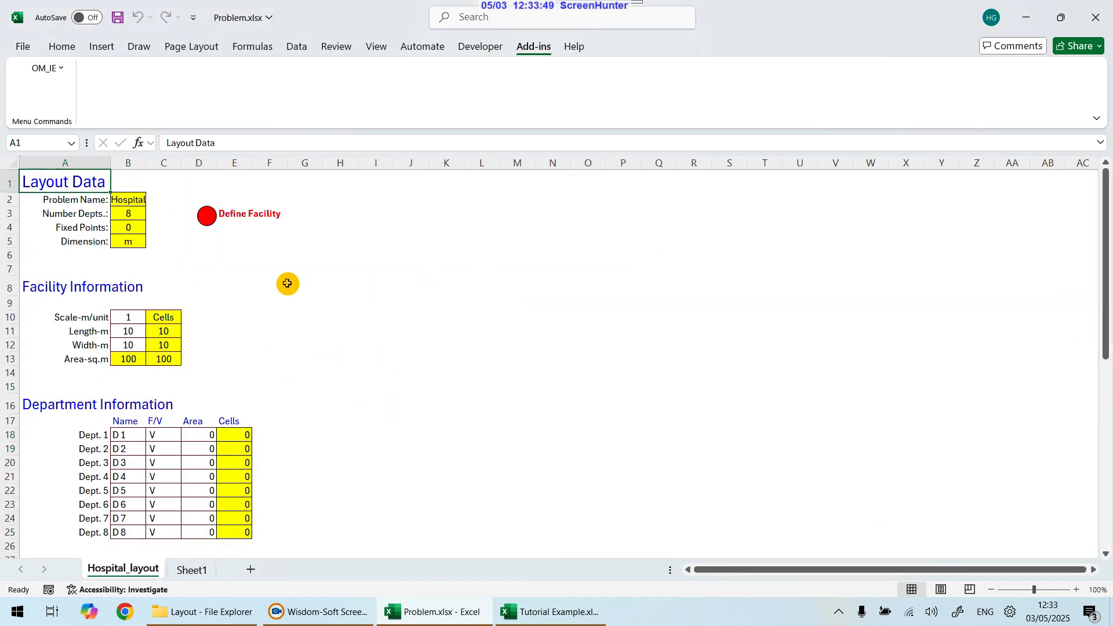
# Step: Examine the new sheet's empty flow matrix and default cost matrix ranges
pyautogui.scroll(-5, 273, 321)
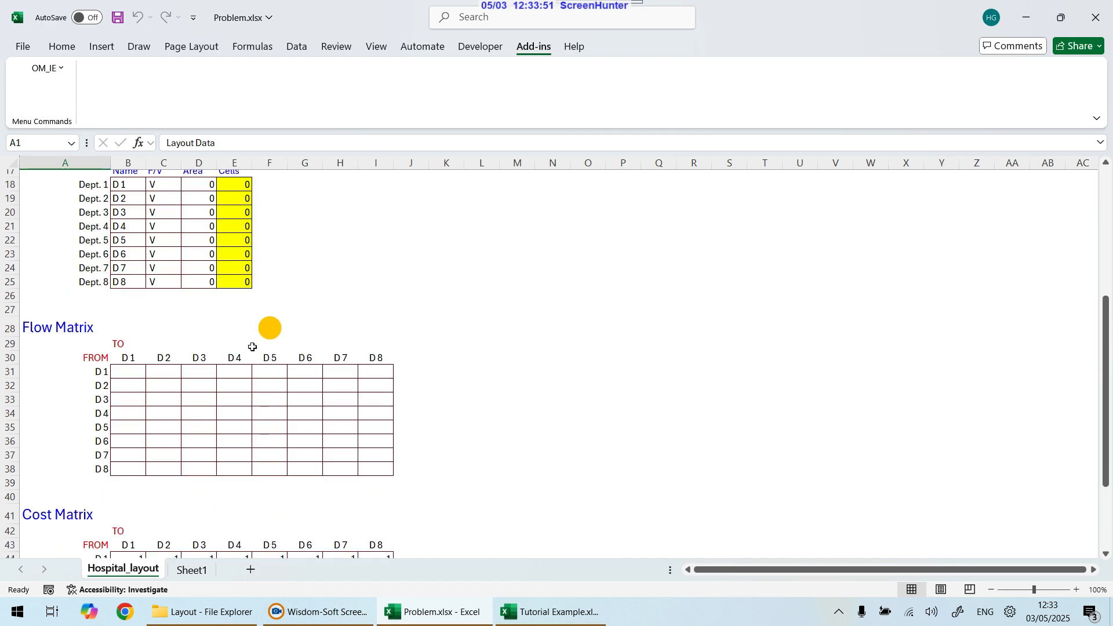
pyautogui.moveTo(126, 371); pyautogui.dragTo(293, 427)
pyautogui.scroll(-4, 290, 429)
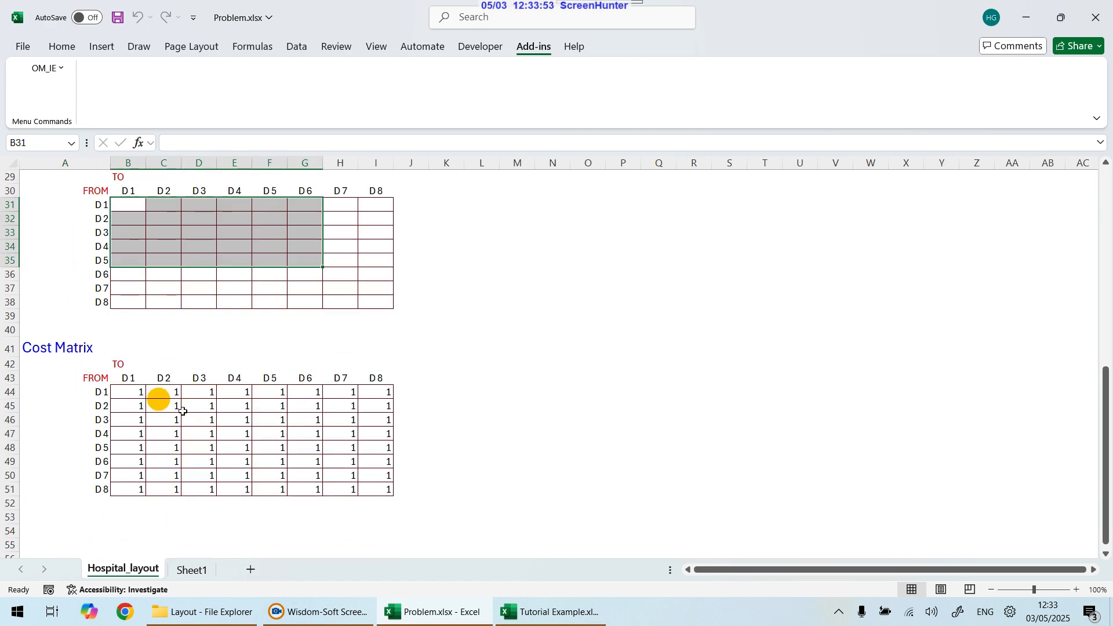
pyautogui.scroll(10, 440, 368)
pyautogui.scroll(-7, 442, 371)
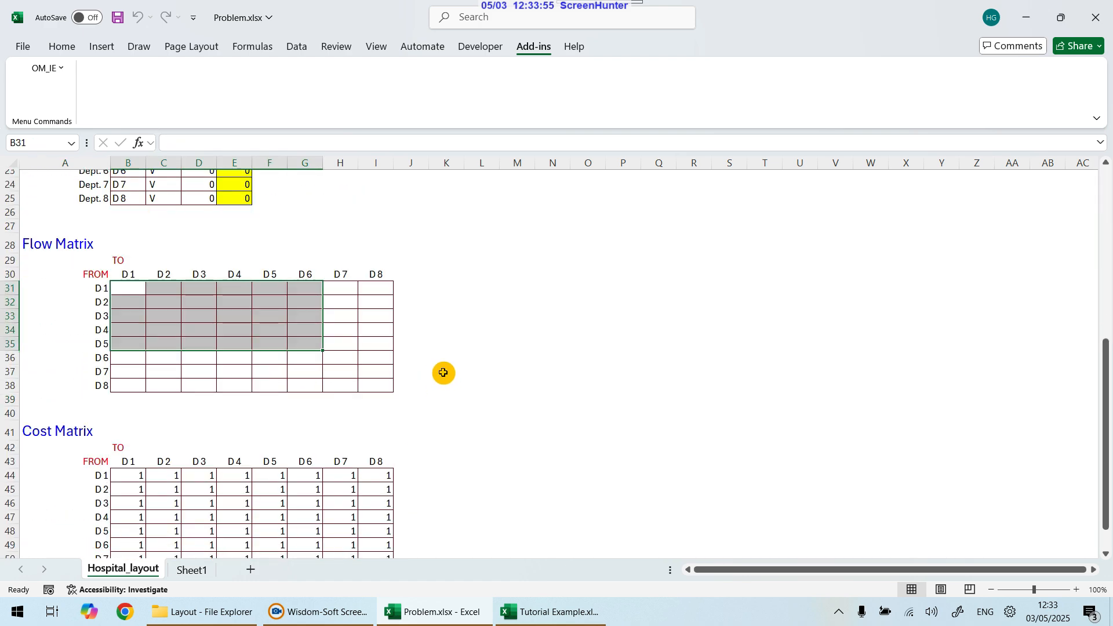
pyautogui.scroll(3, 445, 373)
pyautogui.scroll(-7, 447, 373)
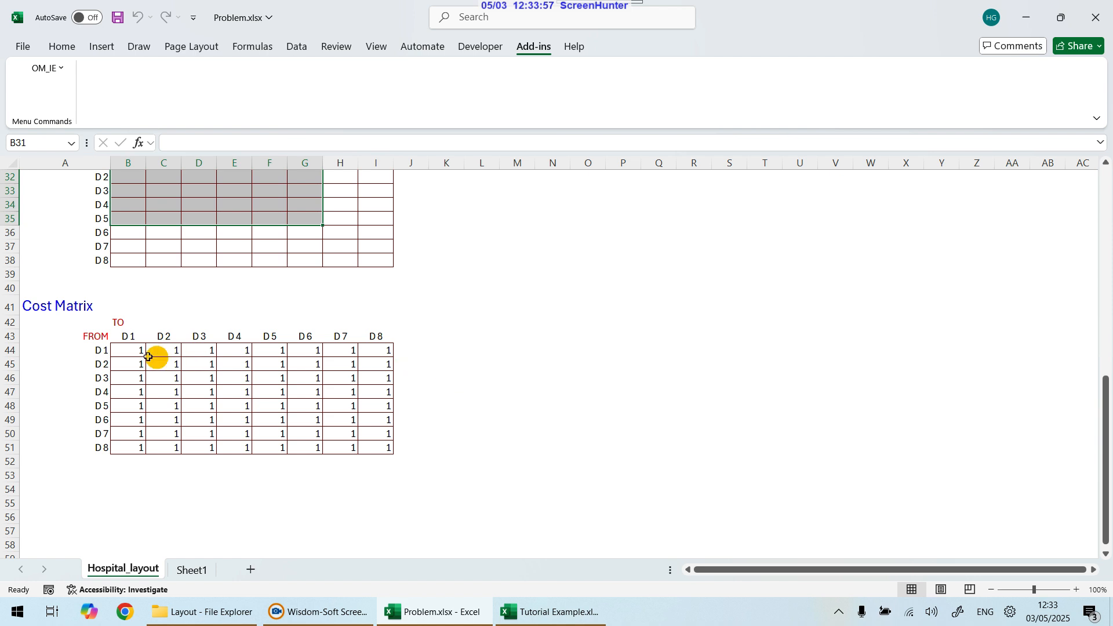
pyautogui.moveTo(129, 350); pyautogui.dragTo(380, 445)
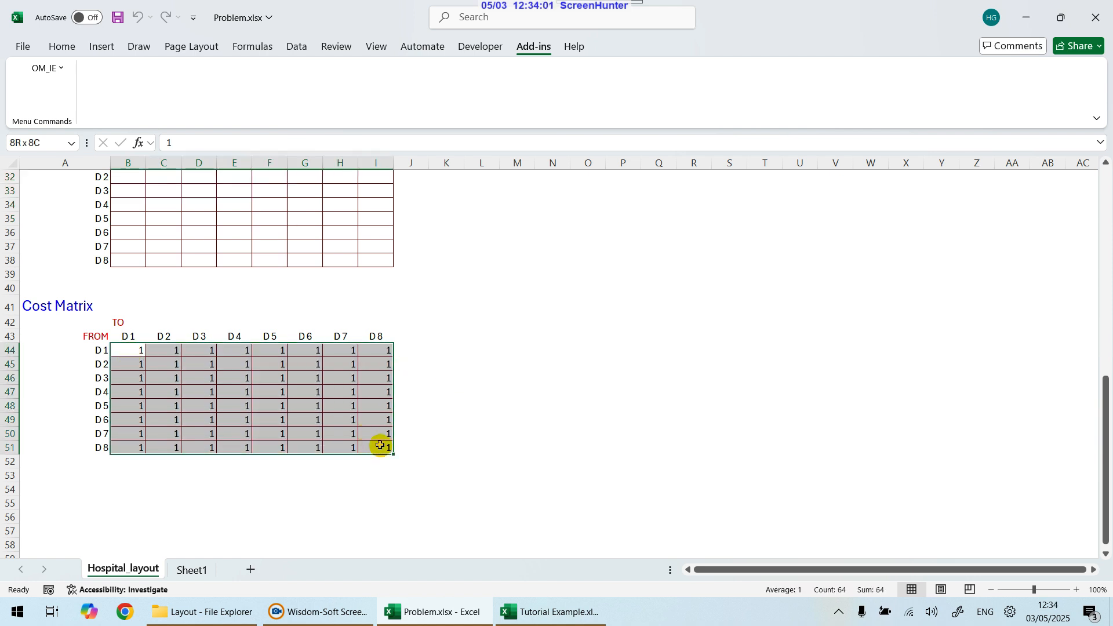
pyautogui.scroll(3, 377, 440)
pyautogui.moveTo(129, 288); pyautogui.dragTo(376, 381)
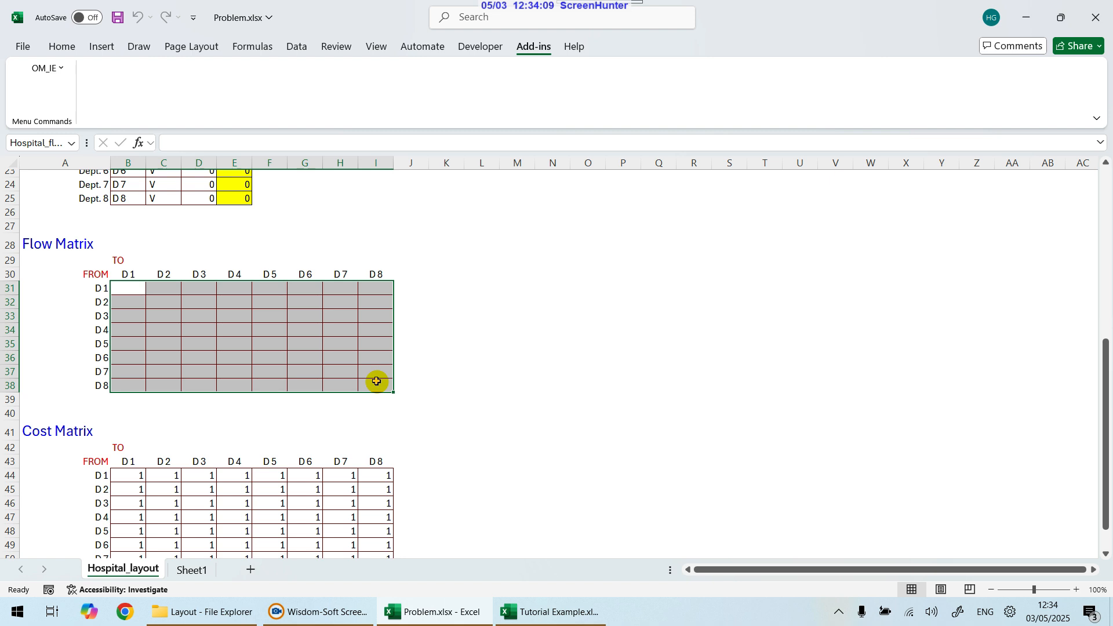
pyautogui.scroll(-3, 377, 380)
pyautogui.moveTo(141, 355); pyautogui.dragTo(376, 448)
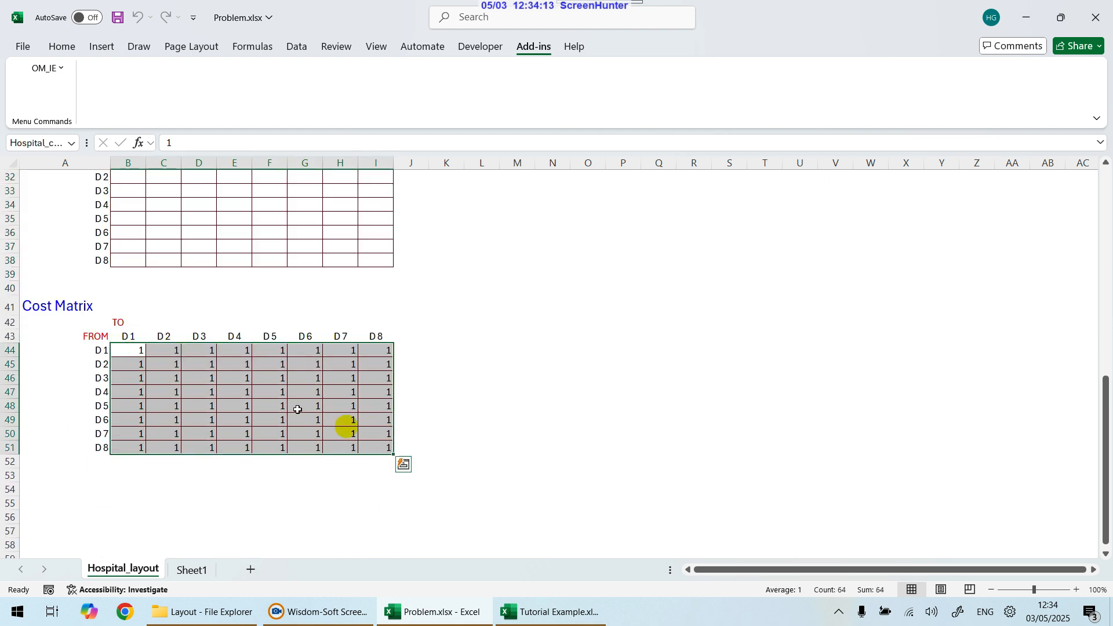
# Step: Try entering 2 and 0.5 as costs in the D3 column of the cost matrix, then reset them to 1
pyautogui.click(213, 366)
pyautogui.write('2')
pyautogui.press('Return')
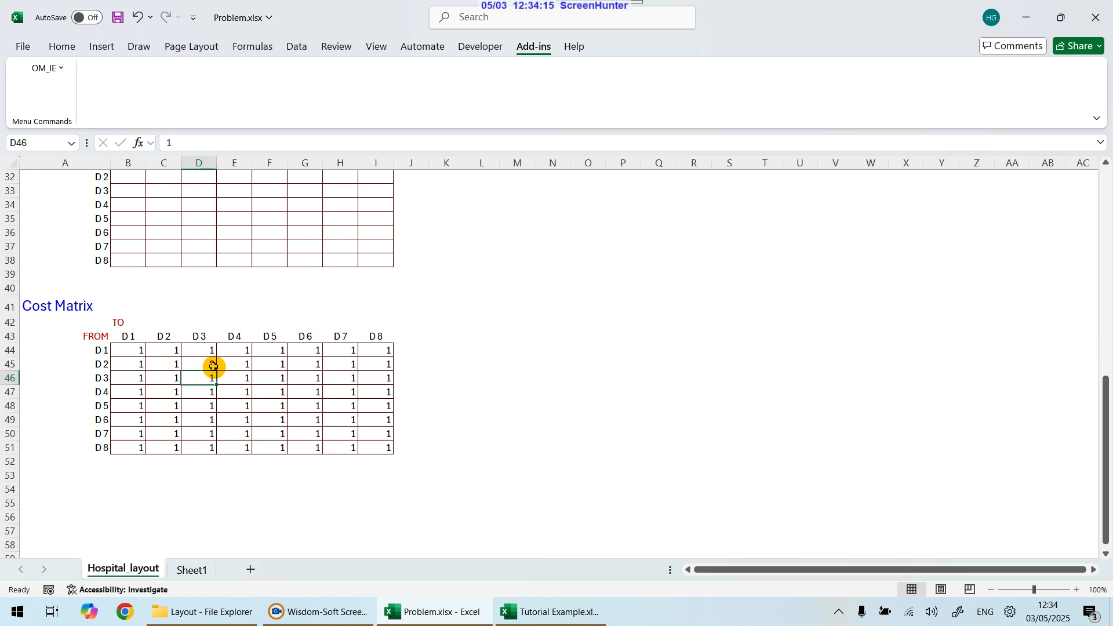
pyautogui.press('Down')
pyautogui.press('Down')
pyautogui.write('0.')
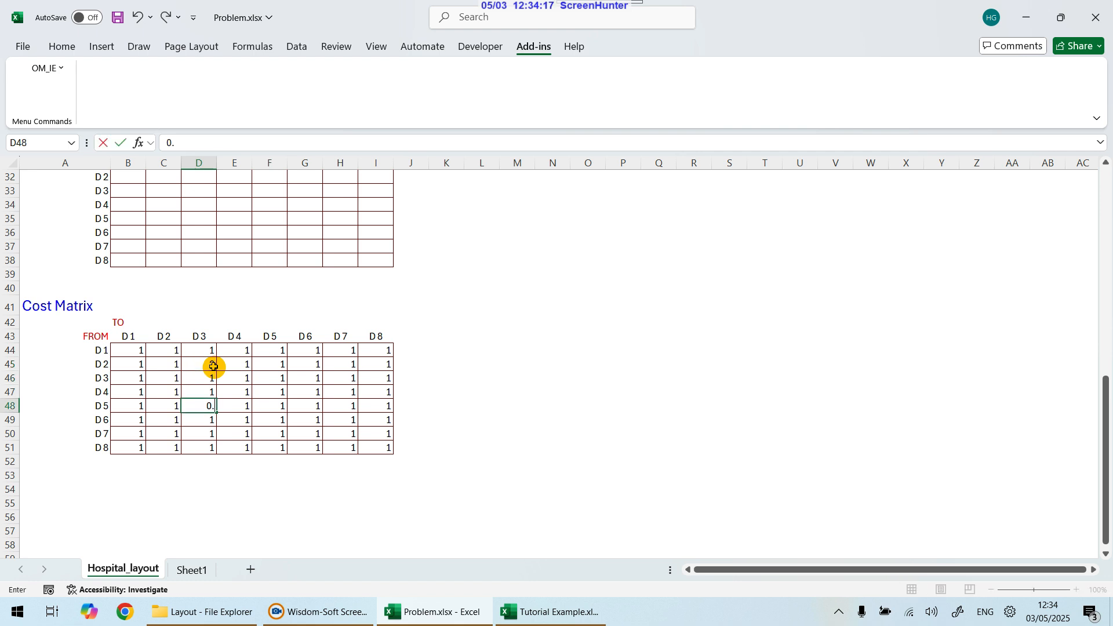
pyautogui.write('5')
pyautogui.press('Return')
pyautogui.press('Up')
pyautogui.press('Up')
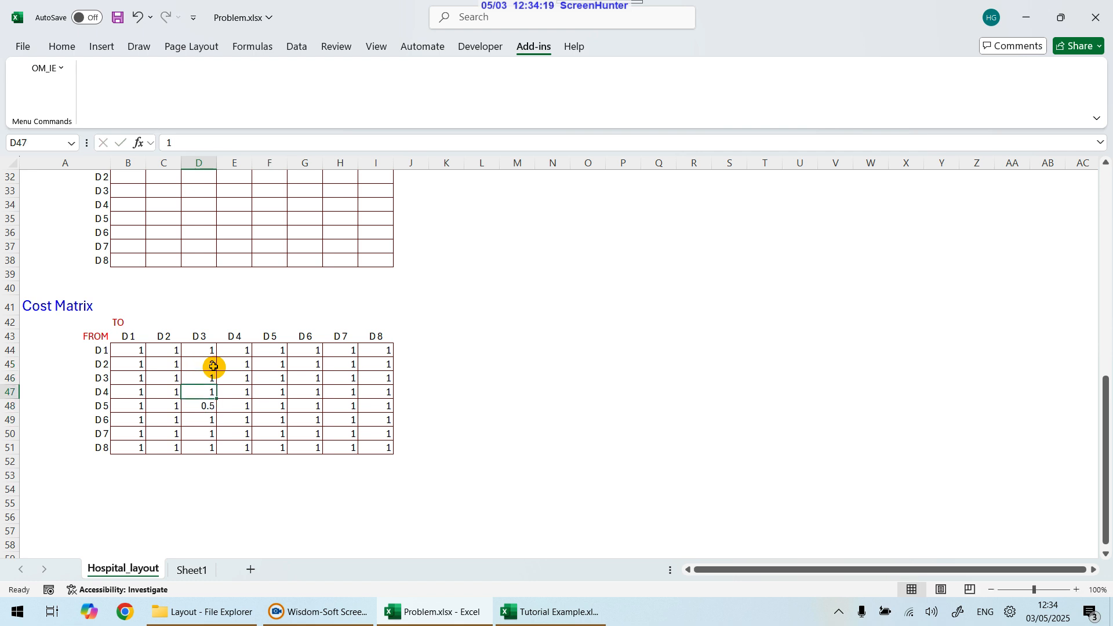
pyautogui.press('Down')
pyautogui.write('1')
pyautogui.press('Up')
pyautogui.press('Up')
pyautogui.press('Up')
pyautogui.write('1')
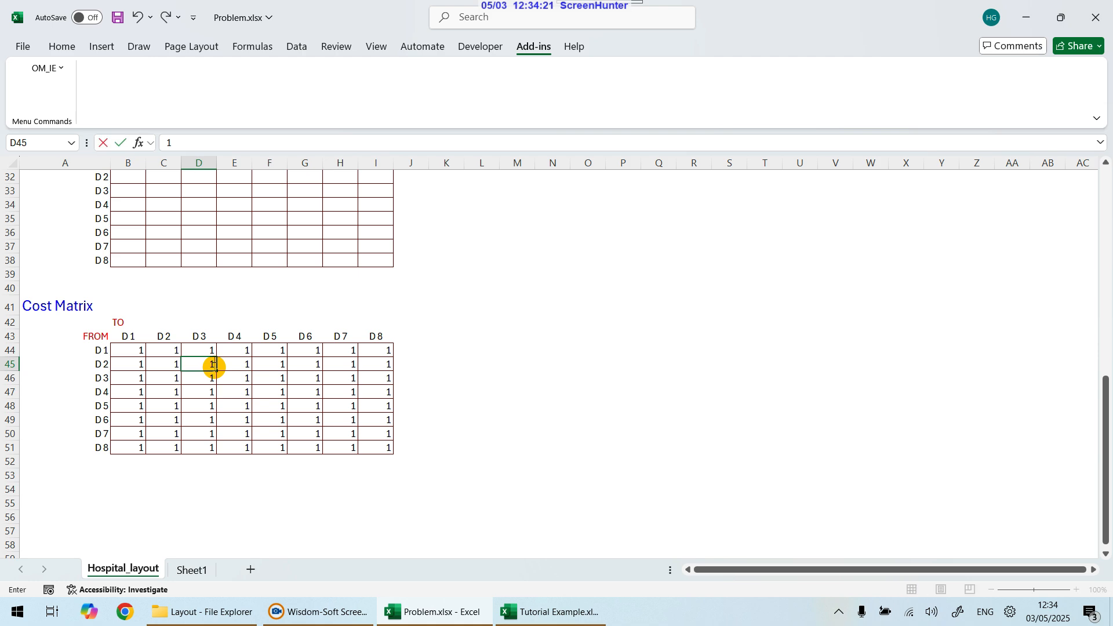
pyautogui.press('Return')
# Step: Return to the Tutorial Example workbook's Hospital_layout sheet
pyautogui.click(610, 360)
pyautogui.scroll(7, 611, 360)
pyautogui.scroll(2, 611, 360)
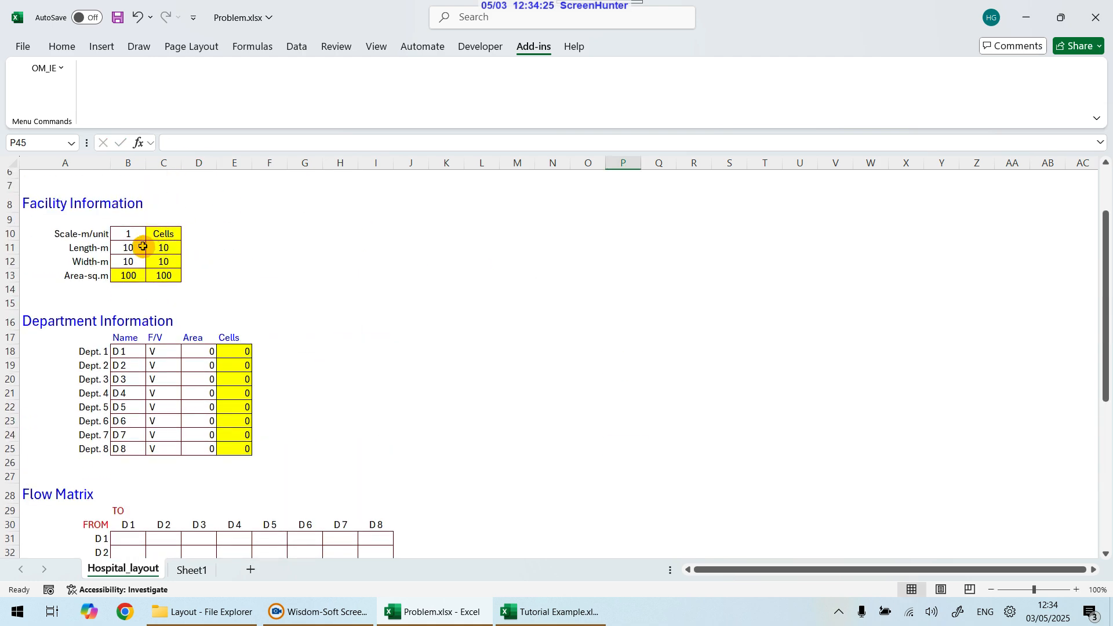
pyautogui.click(551, 612)
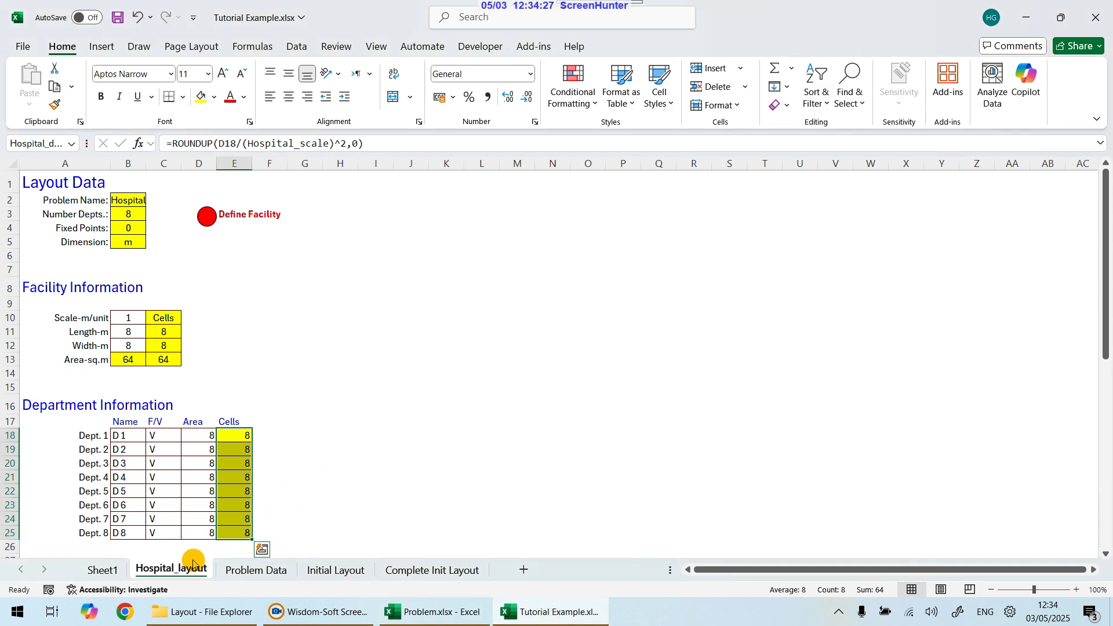
# Step: On the Problem Data sheet, round the scaled department areas with =ROUNDUP(D4,0) in E4 and fill it down to E11
pyautogui.click(256, 570)
pyautogui.click(232, 379)
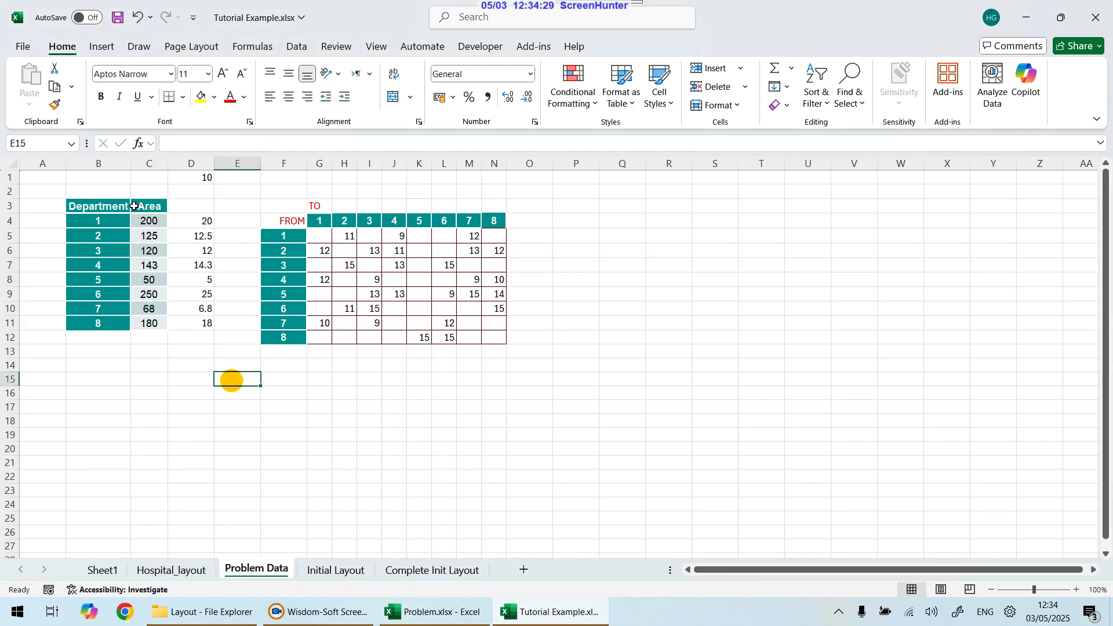
pyautogui.moveTo(193, 220); pyautogui.dragTo(192, 322)
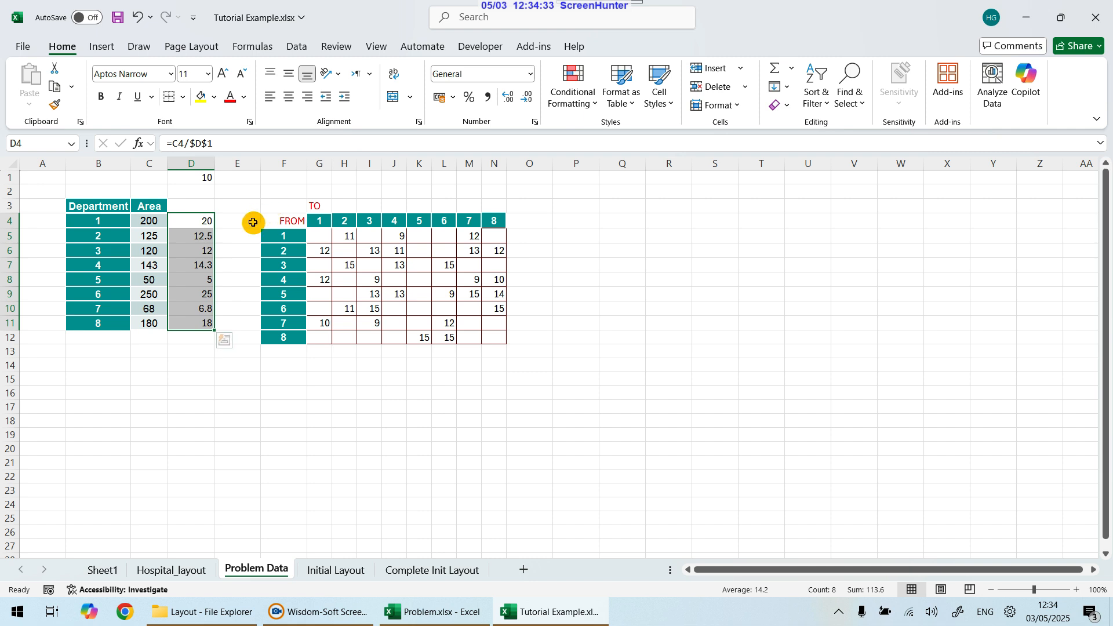
pyautogui.click(231, 225)
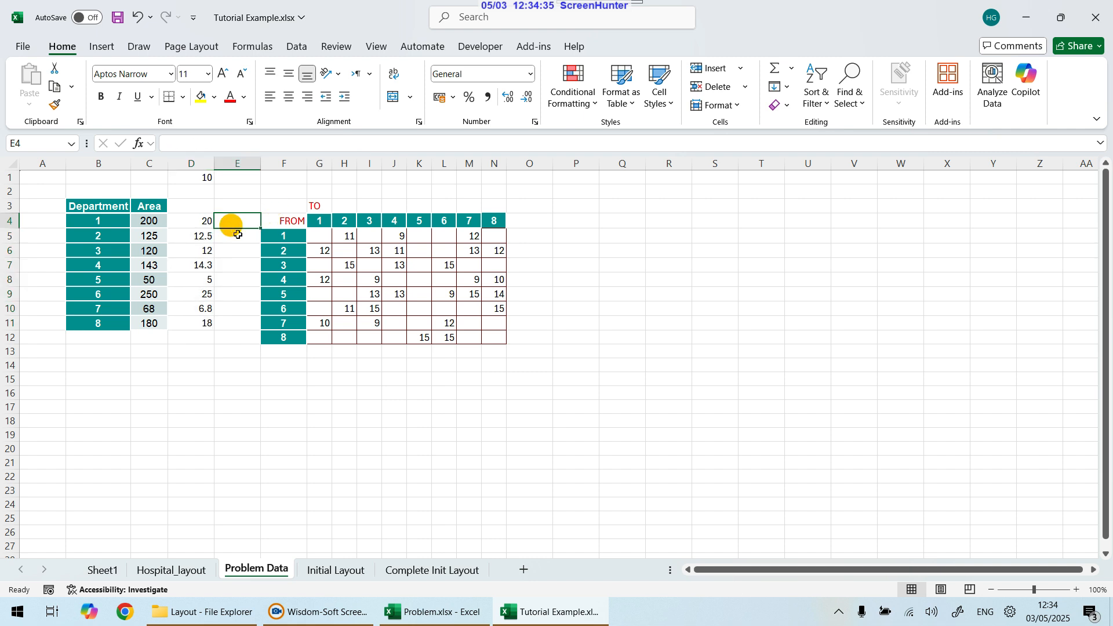
pyautogui.write('=roun')
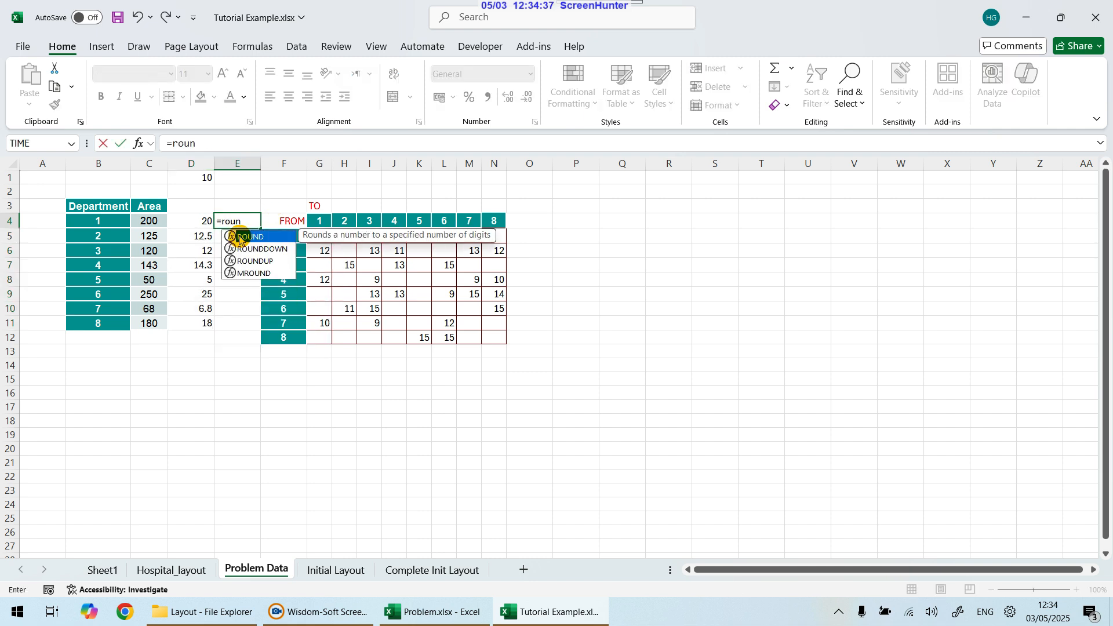
pyautogui.doubleClick(254, 261)
pyautogui.click(184, 219)
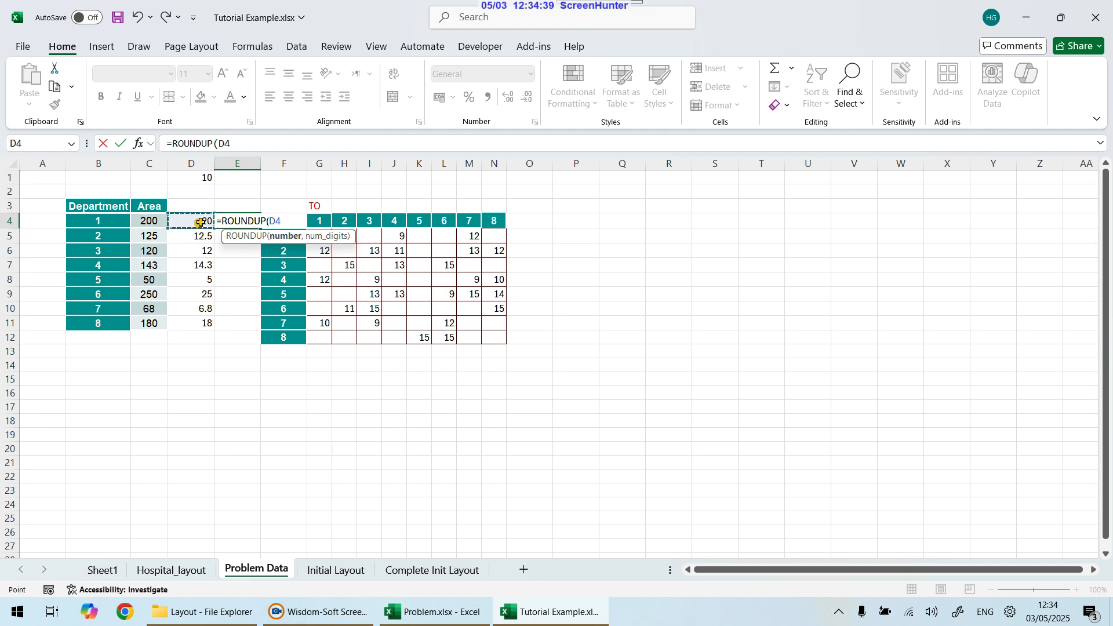
pyautogui.press('Return')
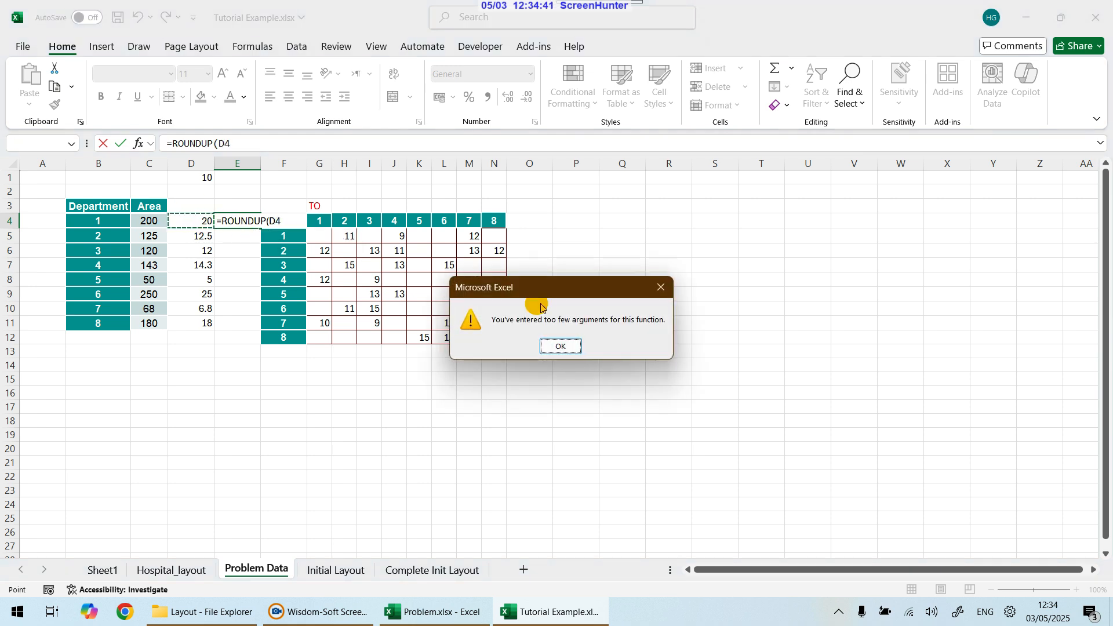
pyautogui.click(561, 346)
pyautogui.write(',0')
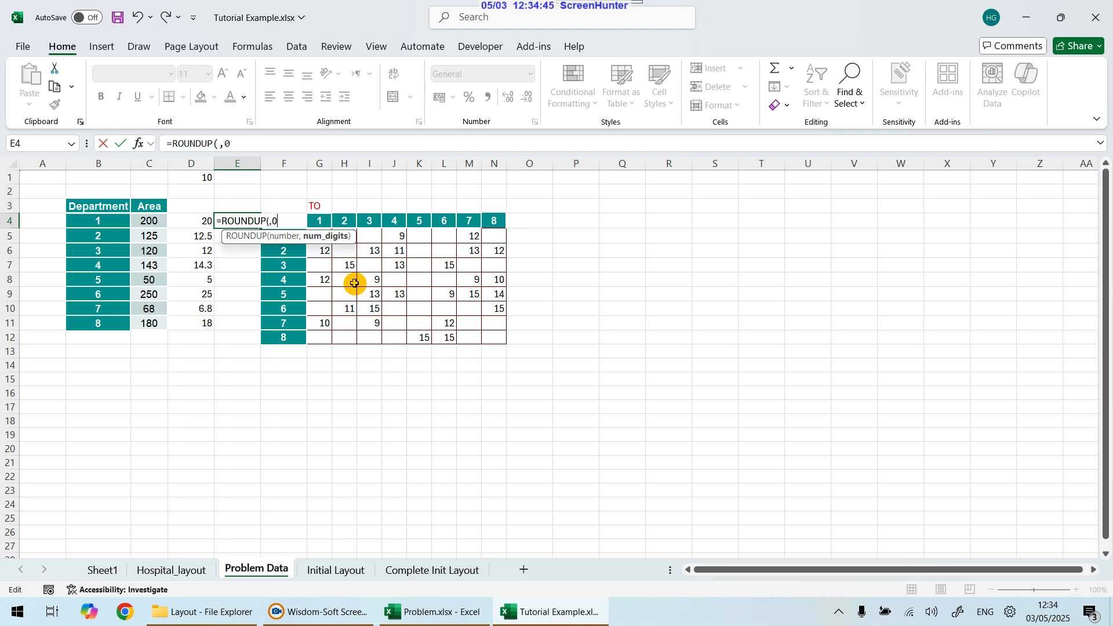
pyautogui.press('BackSpace')
pyautogui.press('BackSpace')
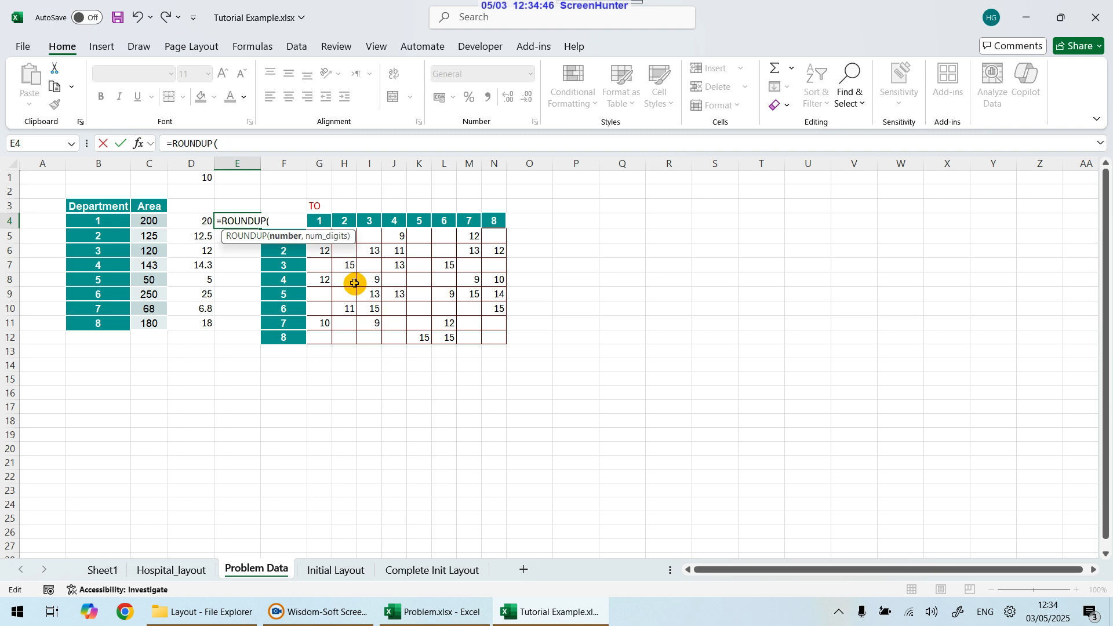
pyautogui.click(199, 223)
pyautogui.write(',')
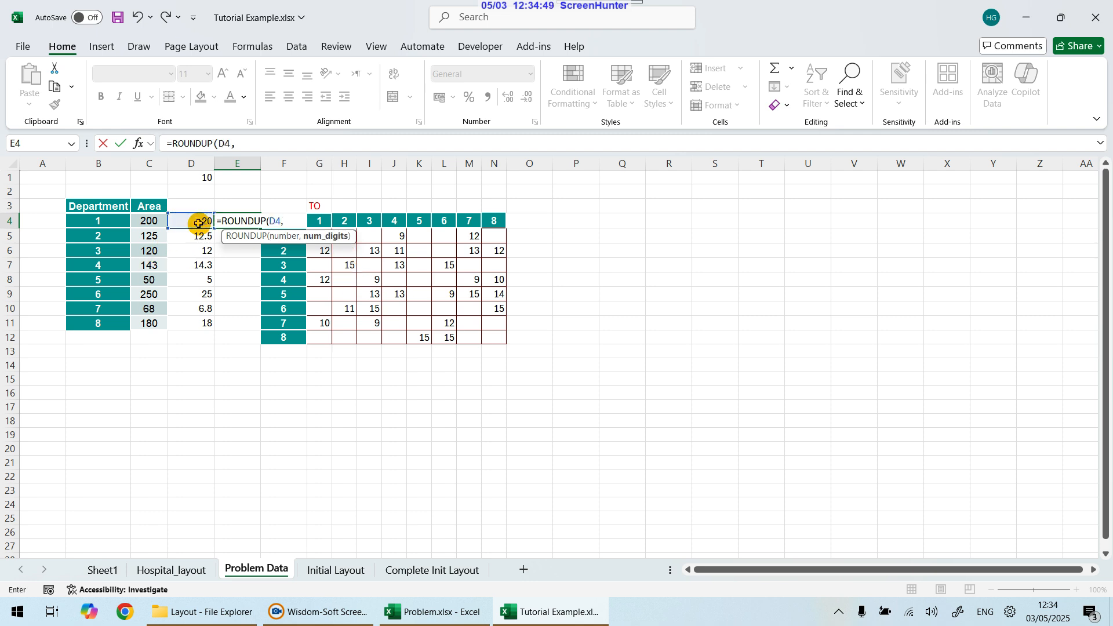
pyautogui.write('0')
pyautogui.press('Return')
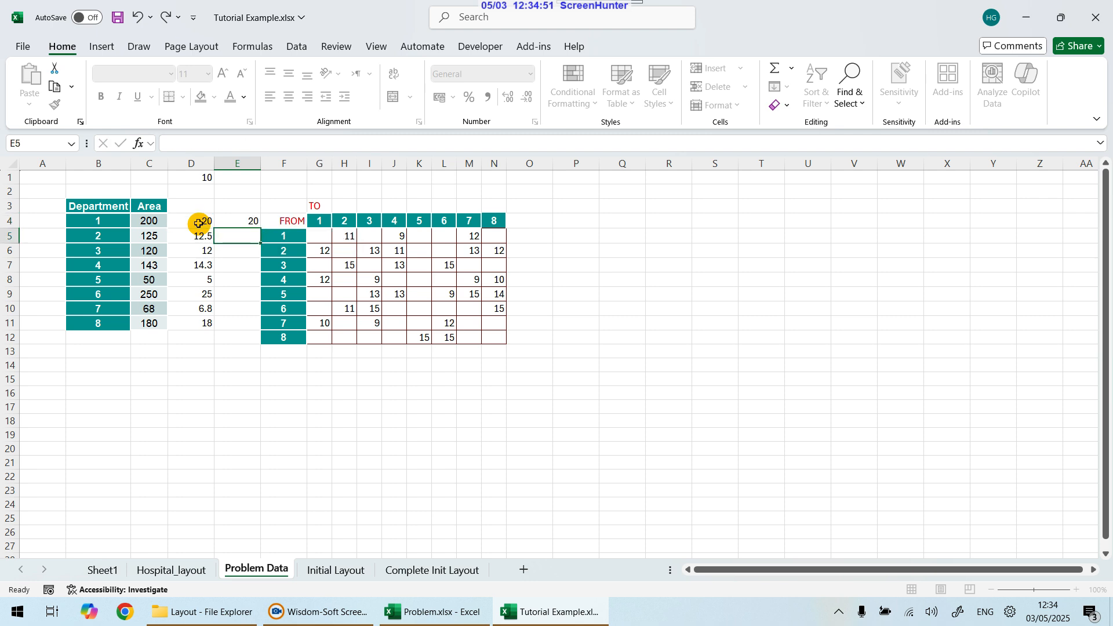
pyautogui.click(246, 221)
pyautogui.moveTo(263, 227); pyautogui.dragTo(255, 329)
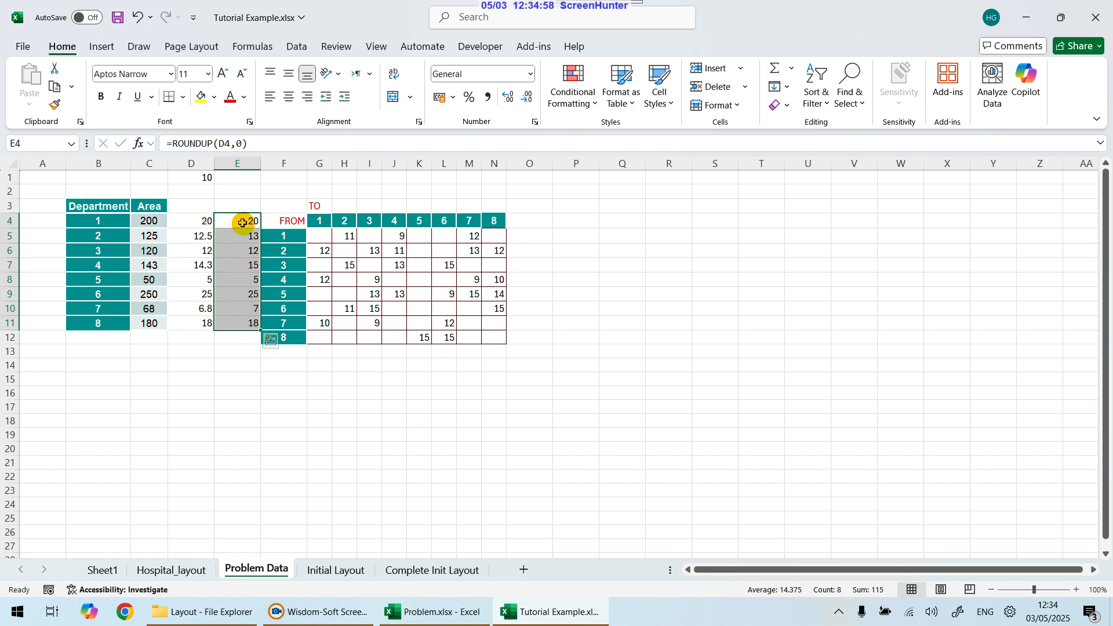
# Step: Total the rounded areas in E12 with =SUM(E4:E11)
pyautogui.click(247, 337)
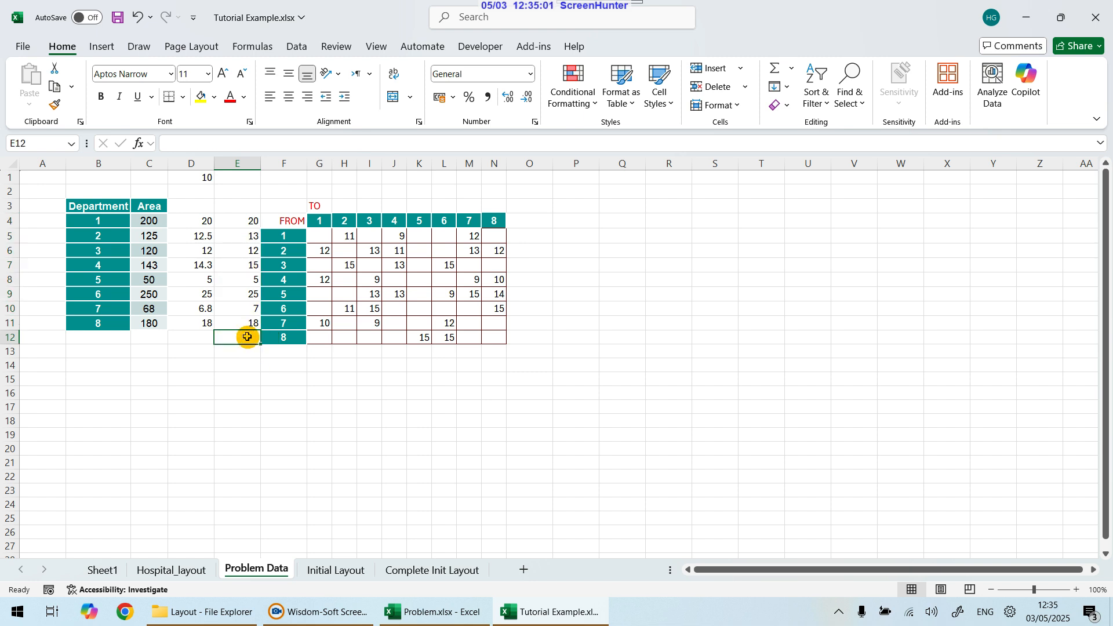
pyautogui.write('=sum')
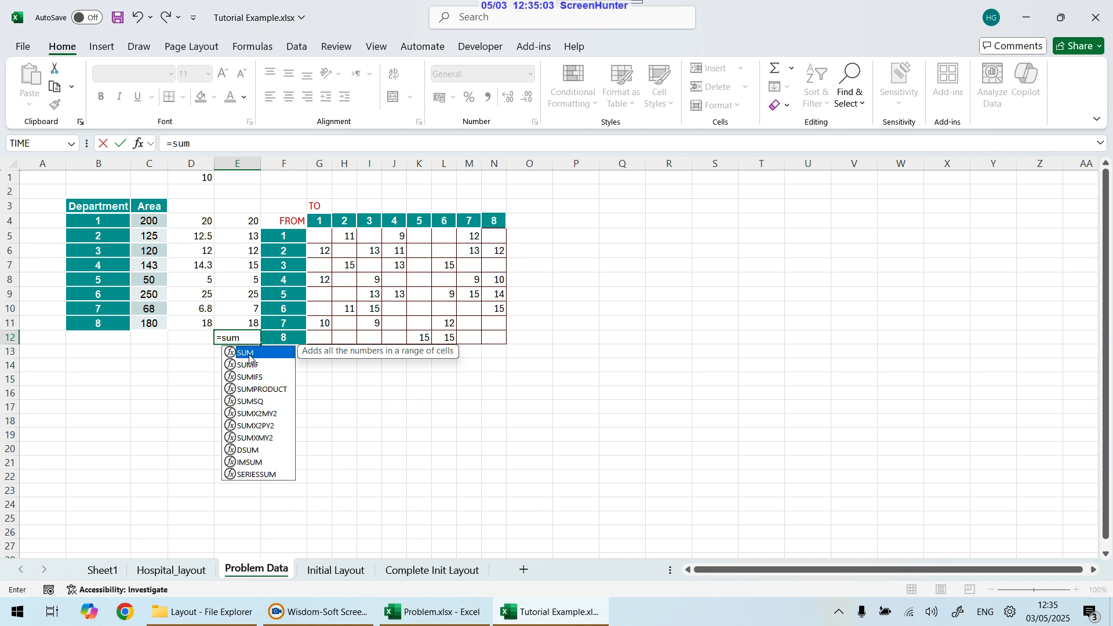
pyautogui.doubleClick(250, 353)
pyautogui.moveTo(246, 220); pyautogui.dragTo(246, 320)
pyautogui.press('Return')
pyautogui.click(246, 337)
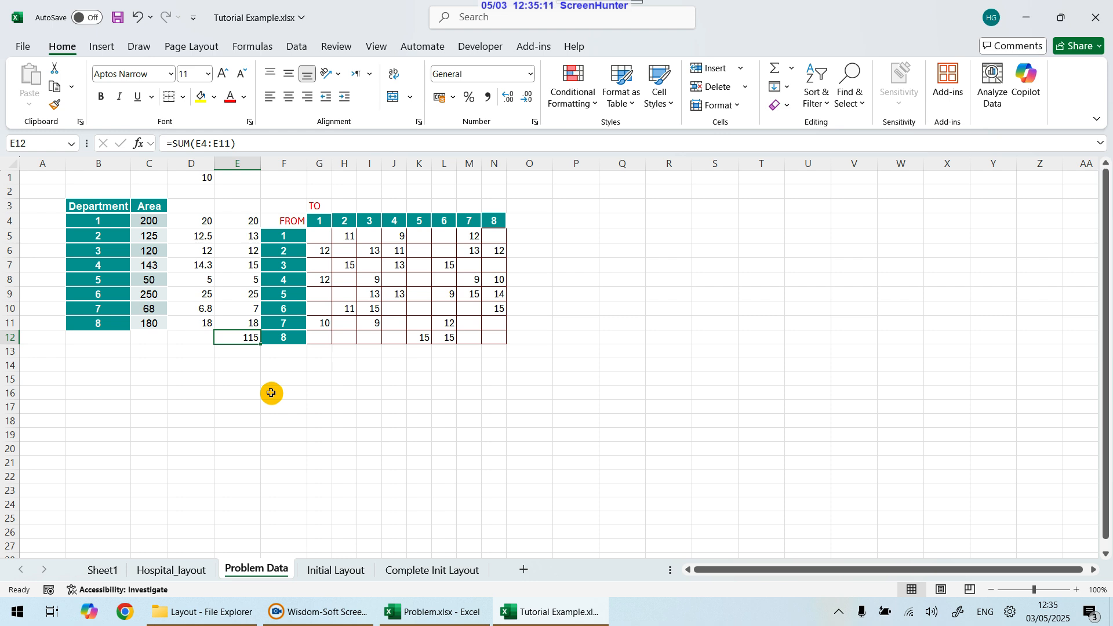
# Step: Enter 120 as the target facility area in E13 below the rounded-area total
pyautogui.scroll(-2, 270, 393)
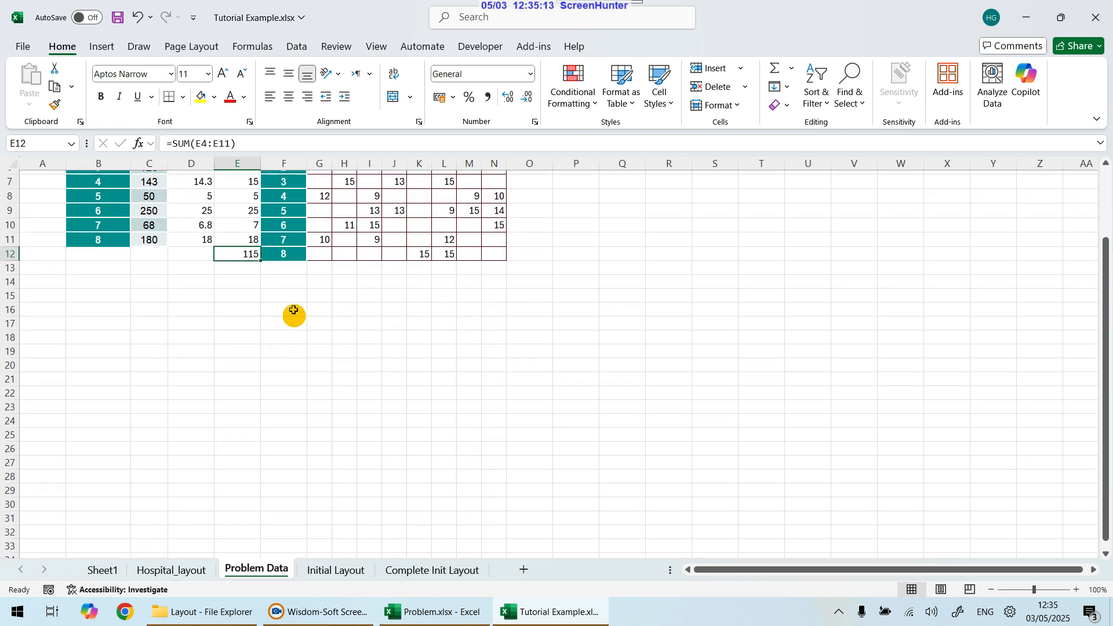
pyautogui.moveTo(237, 295); pyautogui.dragTo(537, 408)
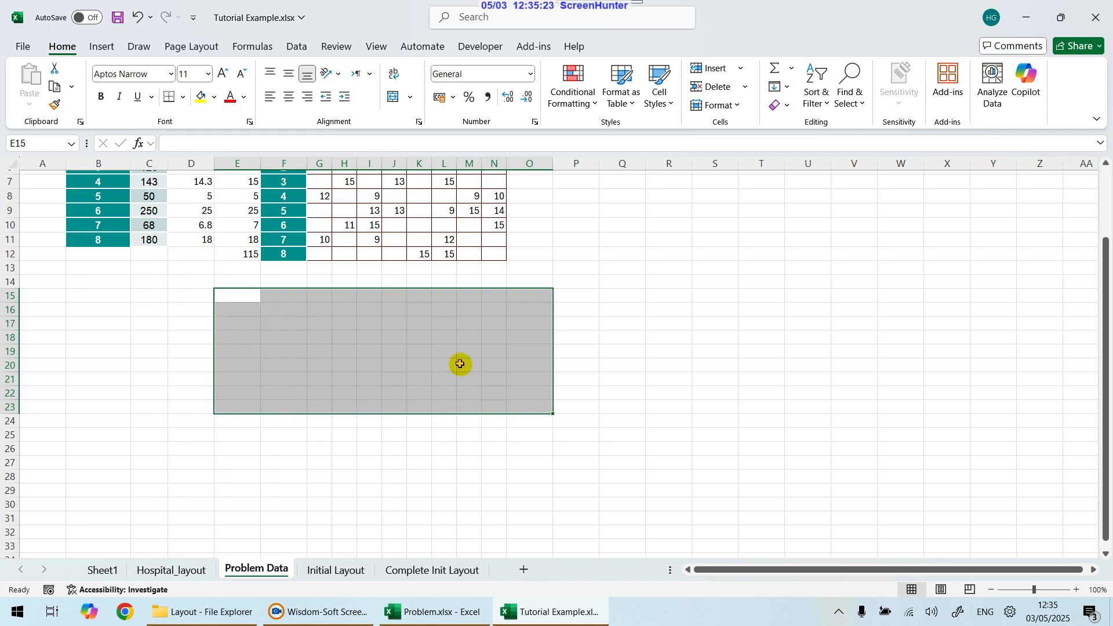
pyautogui.click(255, 254)
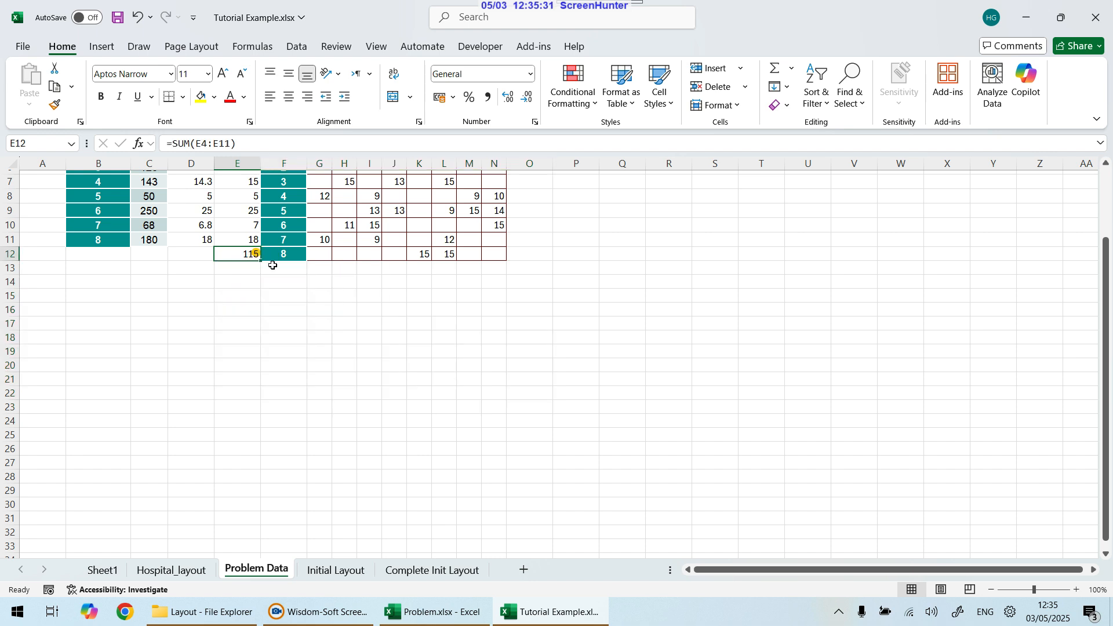
pyautogui.moveTo(243, 296); pyautogui.dragTo(616, 427)
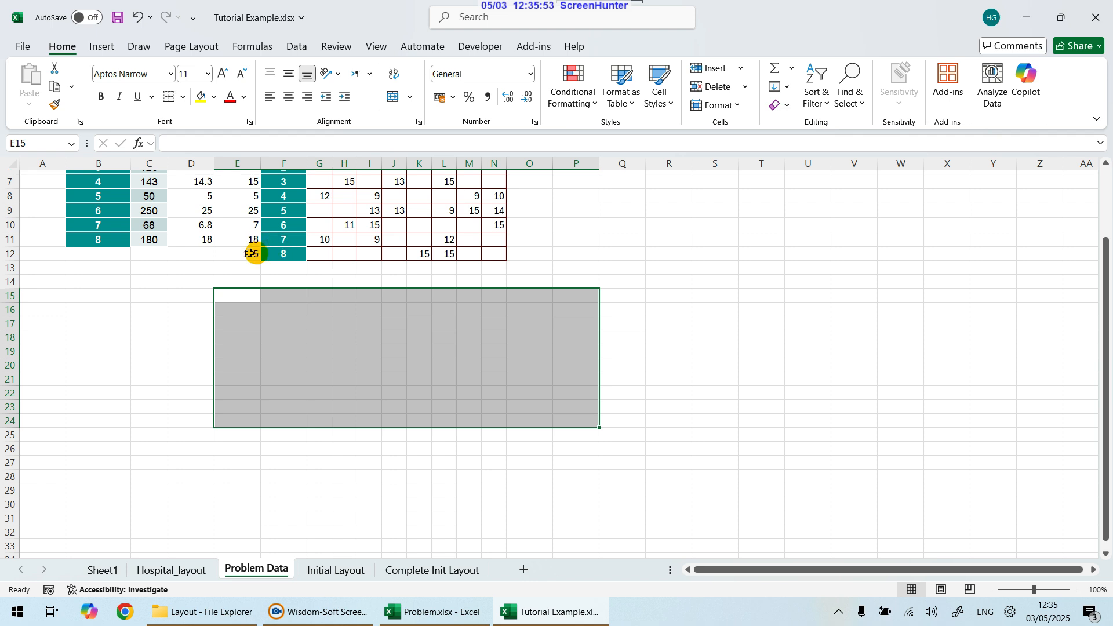
pyautogui.click(247, 252)
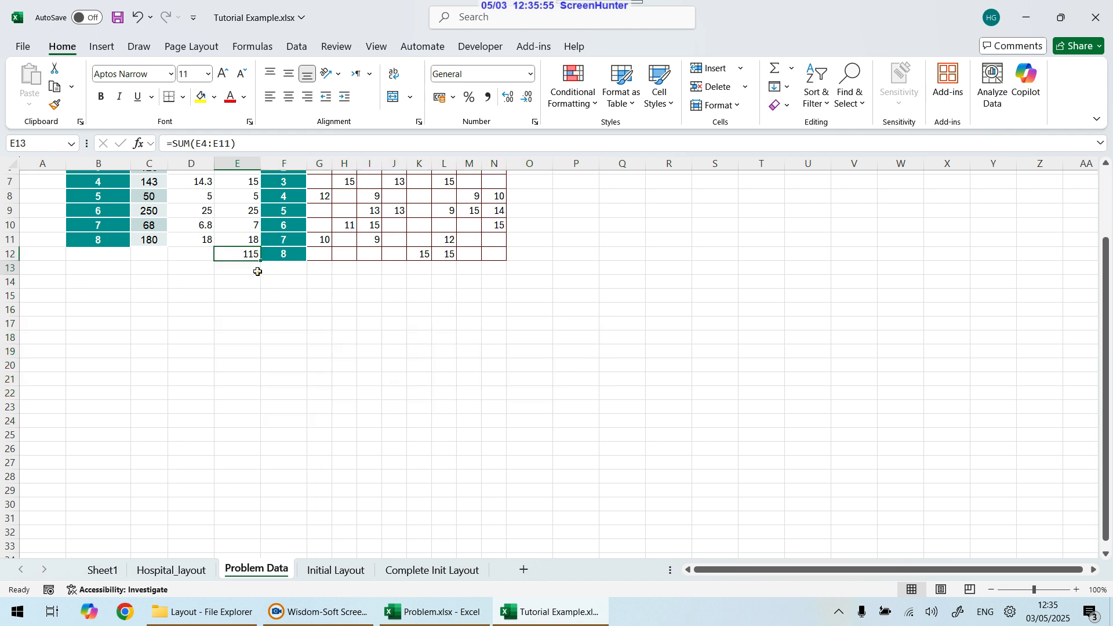
pyautogui.click(258, 273)
pyautogui.write('120')
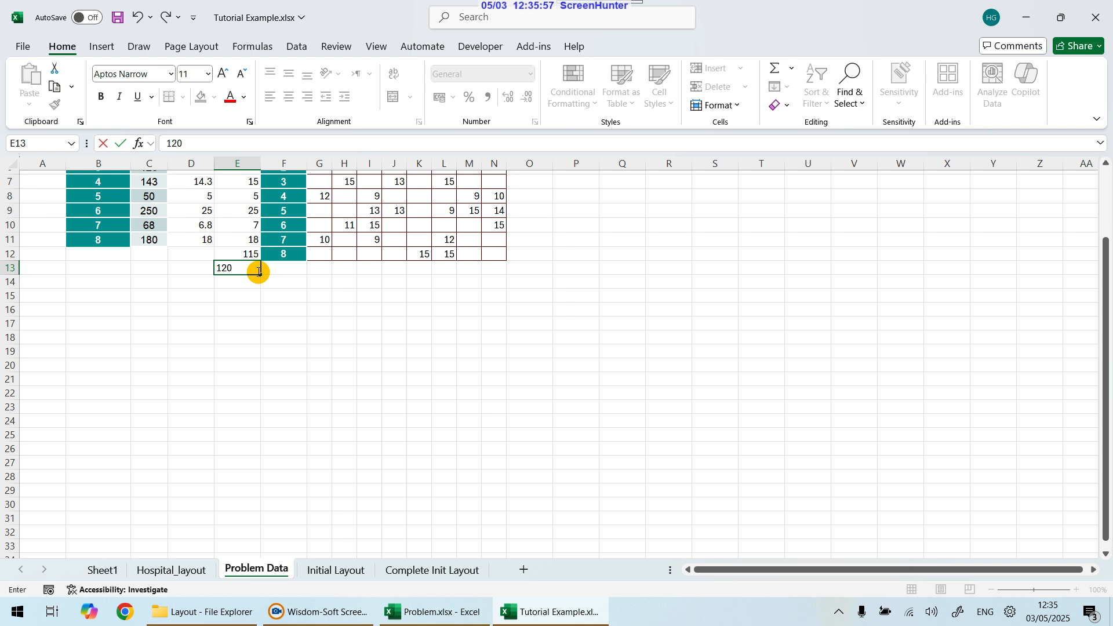
pyautogui.press('Return')
# Step: Enter 10x12 as the facility dimensions in E14
pyautogui.click(258, 273)
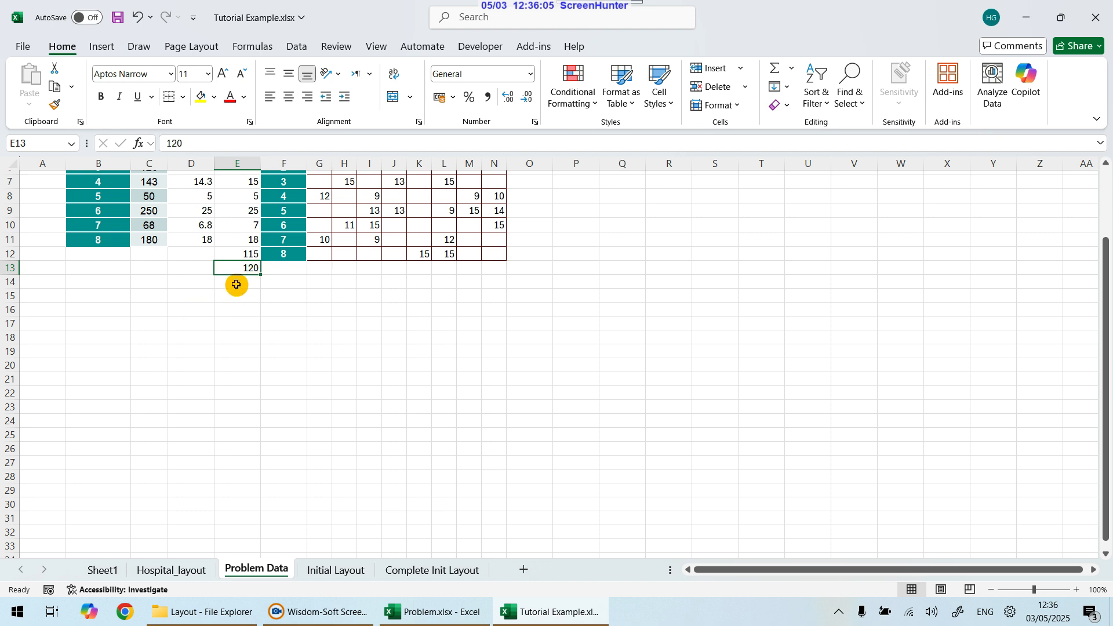
pyautogui.click(237, 284)
pyautogui.write('10x12')
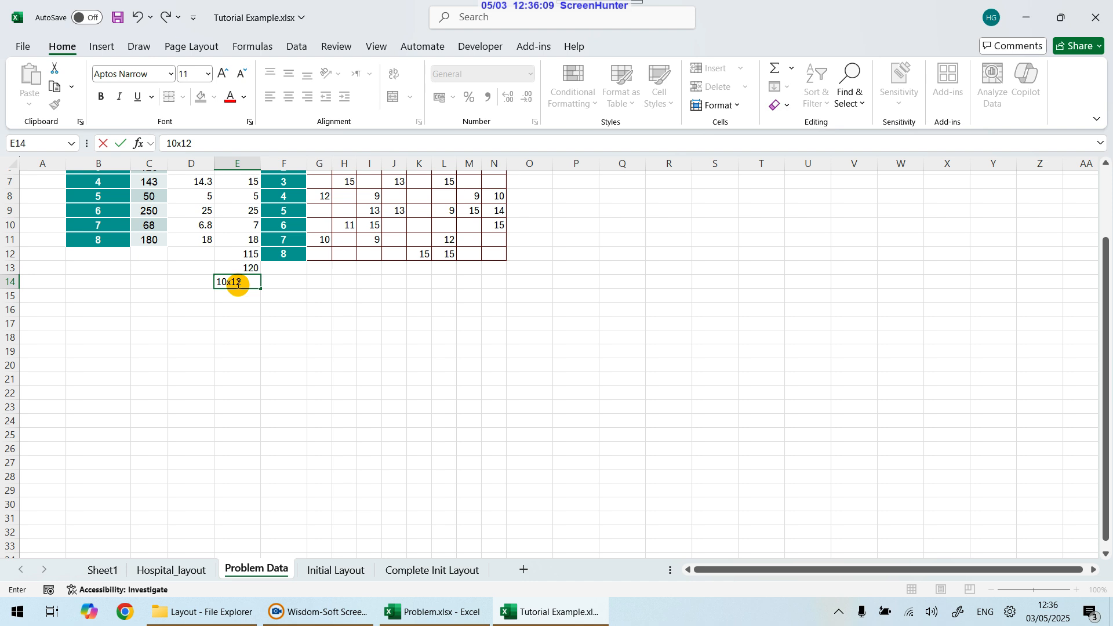
pyautogui.hotkey('ctrl', 'Return')
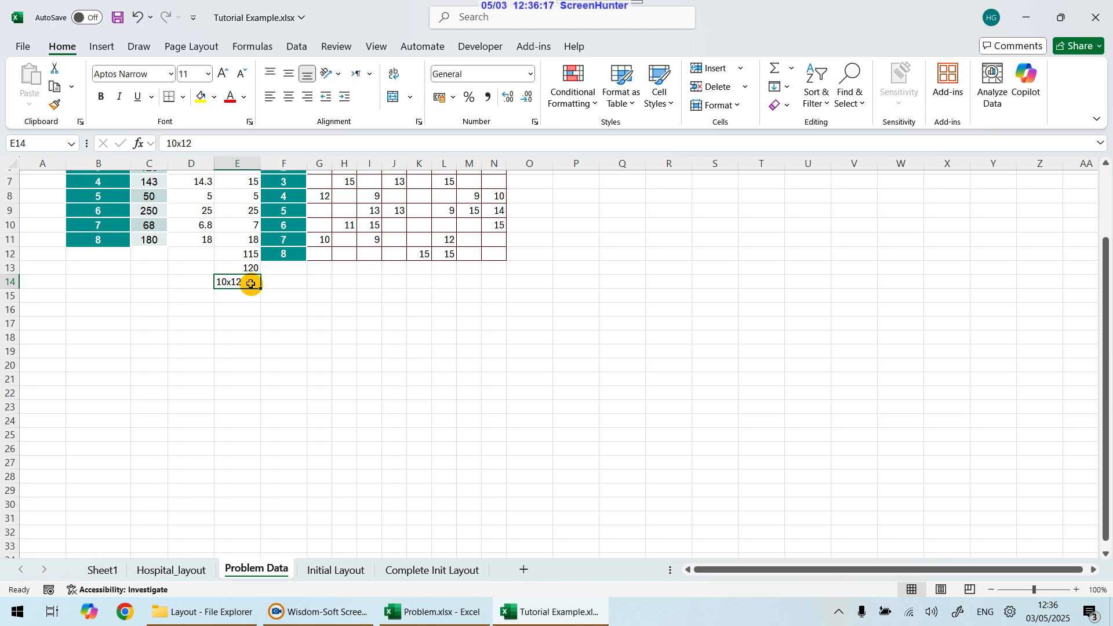
pyautogui.click(242, 253)
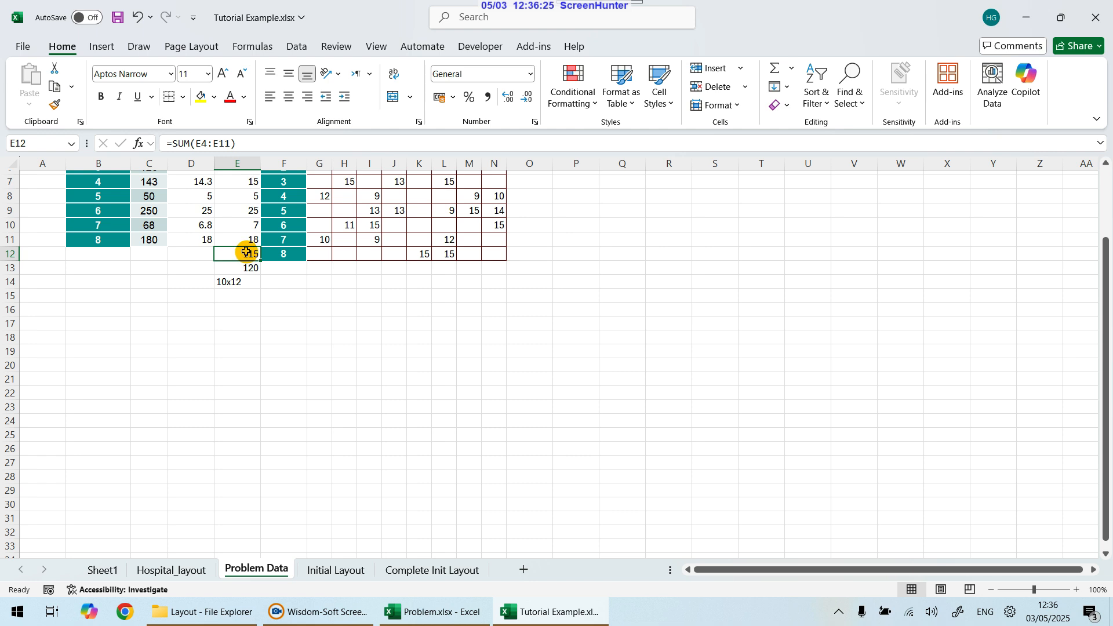
pyautogui.click(251, 268)
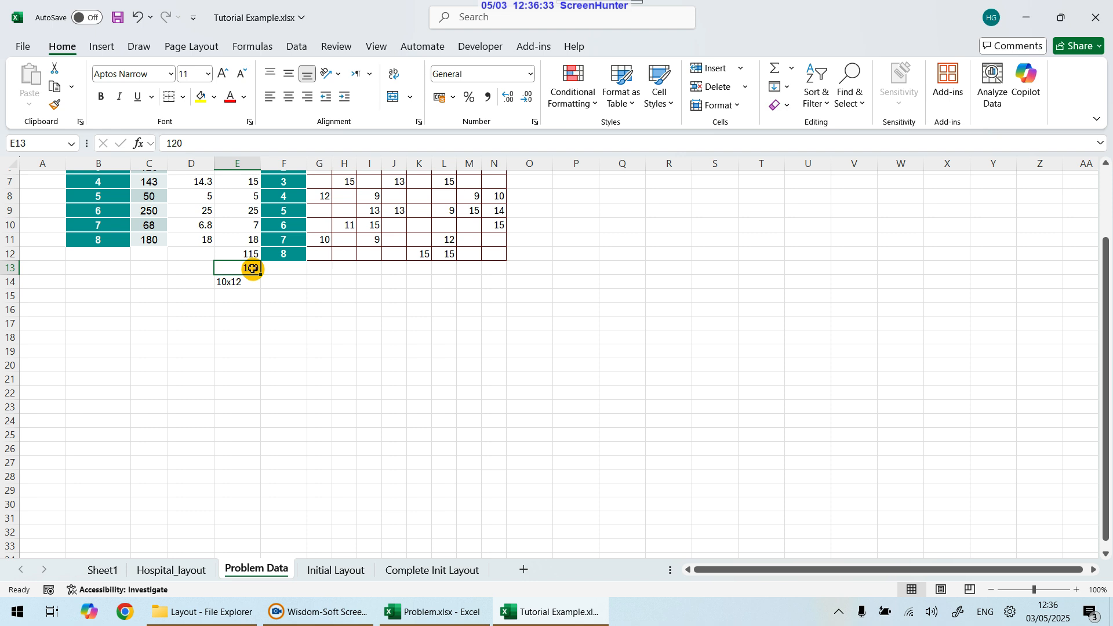
pyautogui.click(244, 257)
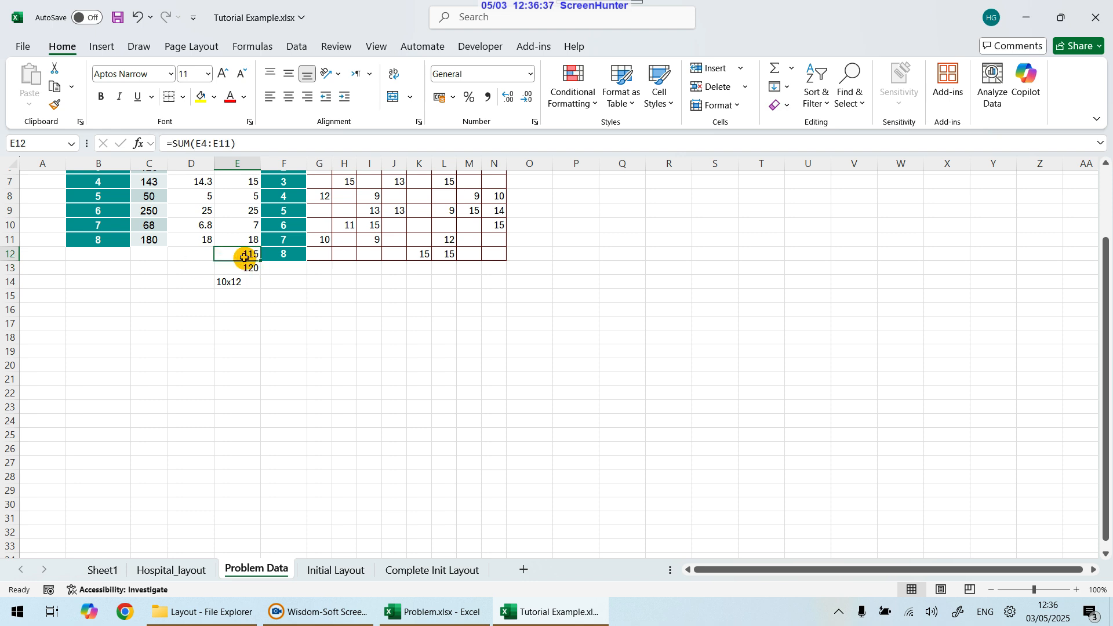
pyautogui.click(244, 272)
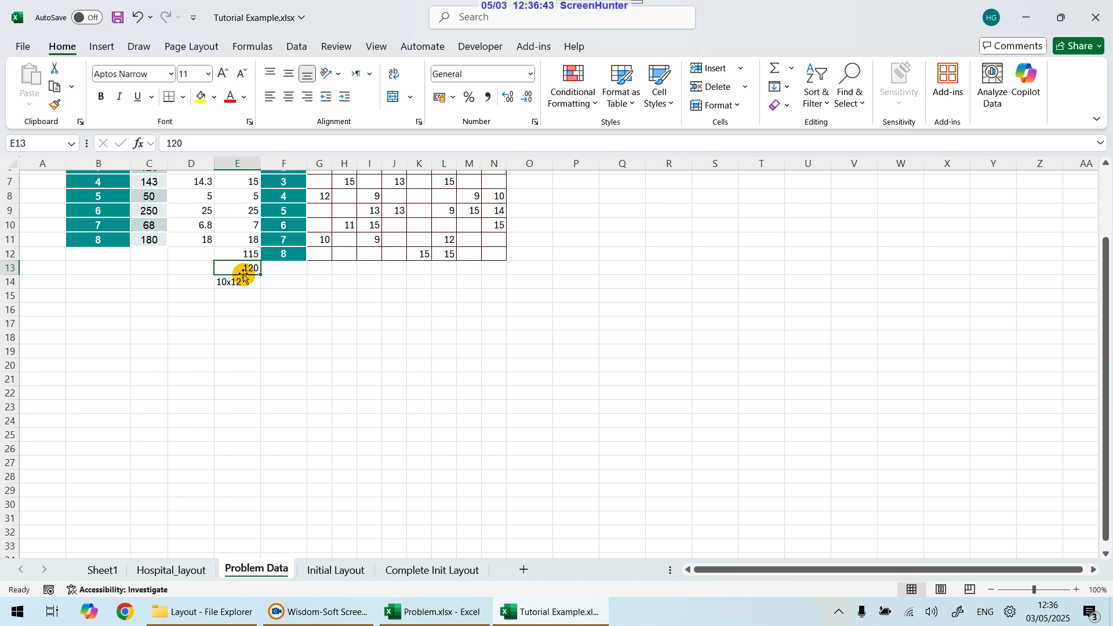
pyautogui.click(237, 282)
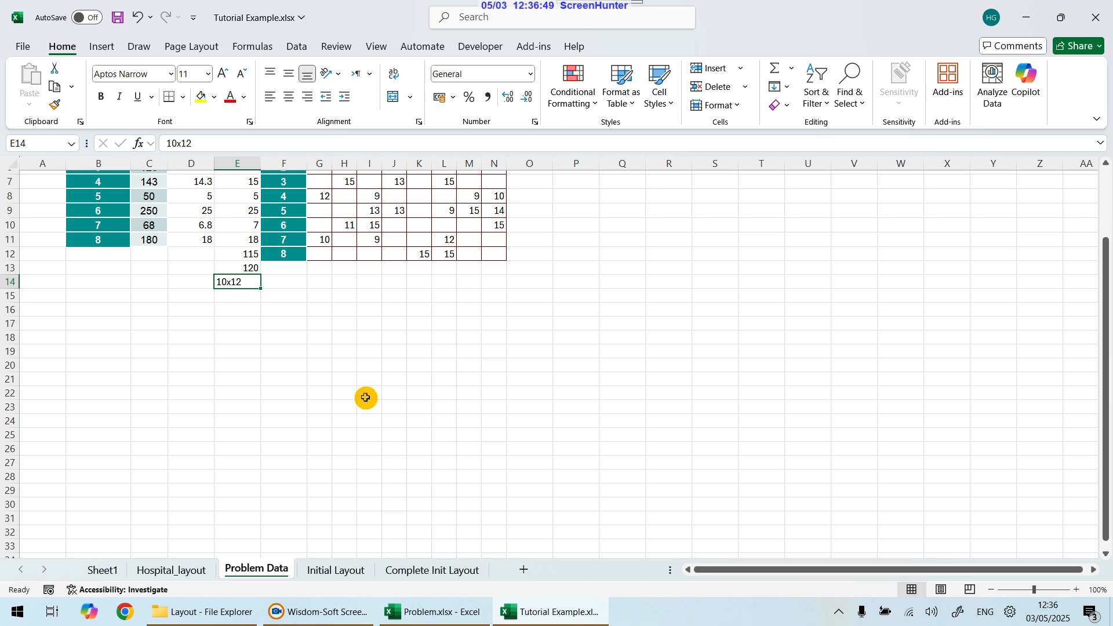
# Step: Switch to Problem.xlsx and set the Hospital layout's facility width to 12 m
pyautogui.click(426, 612)
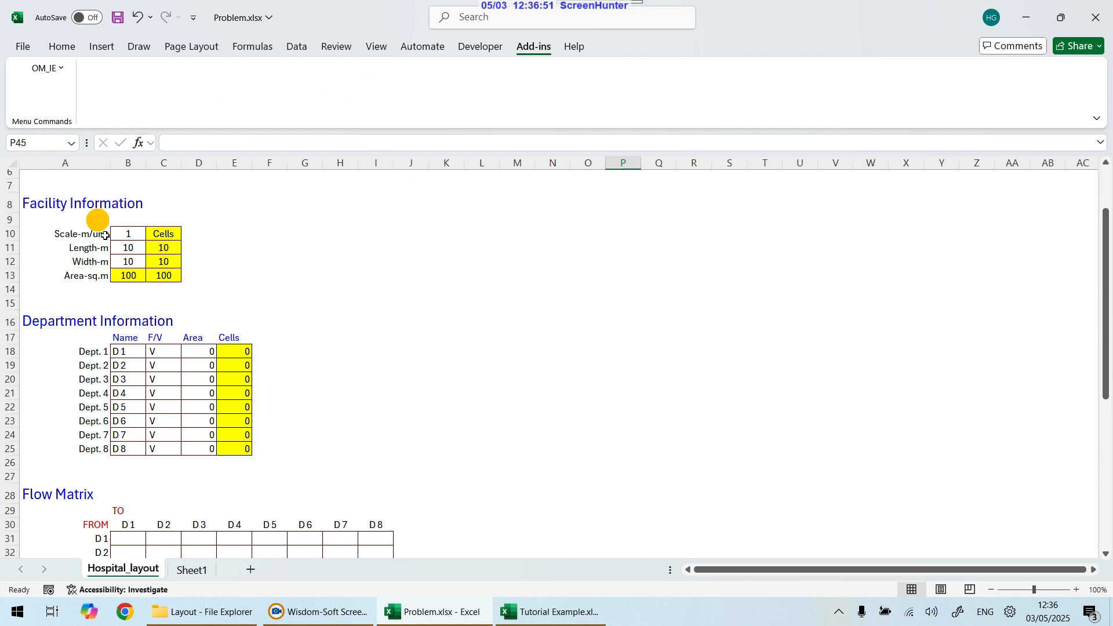
pyautogui.moveTo(129, 250); pyautogui.dragTo(133, 257)
pyautogui.click(131, 247)
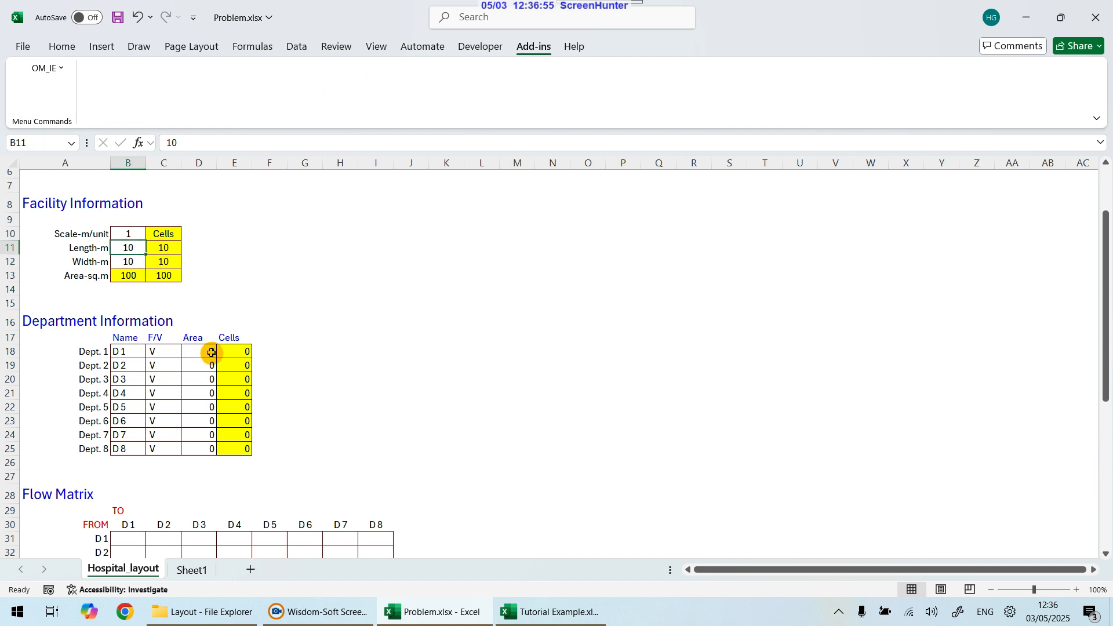
pyautogui.press('Down')
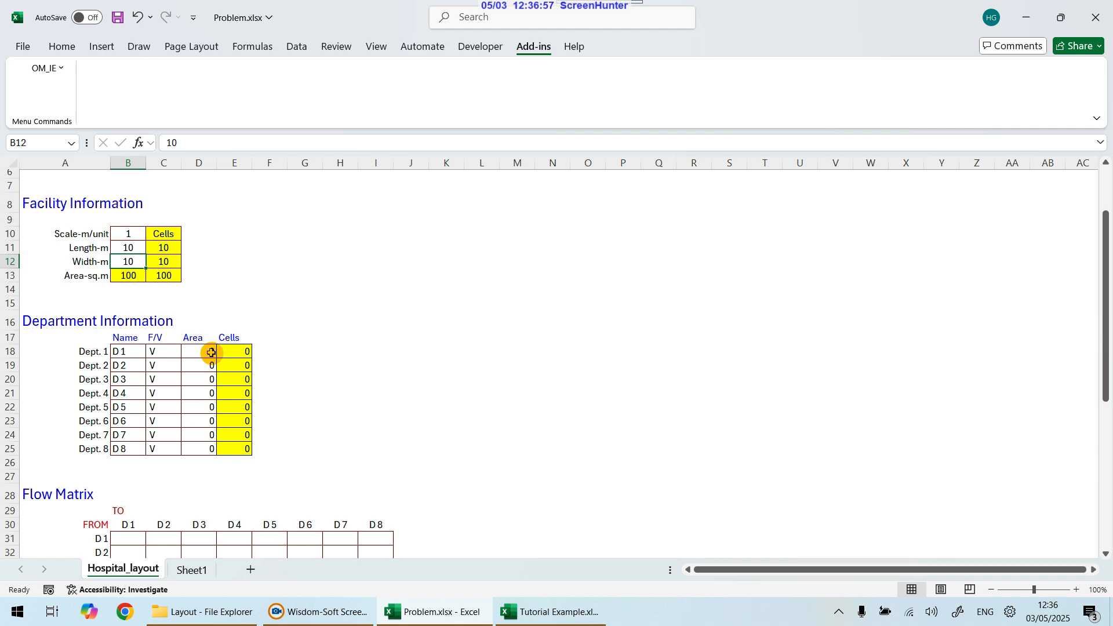
pyautogui.write('12')
pyautogui.press('Return')
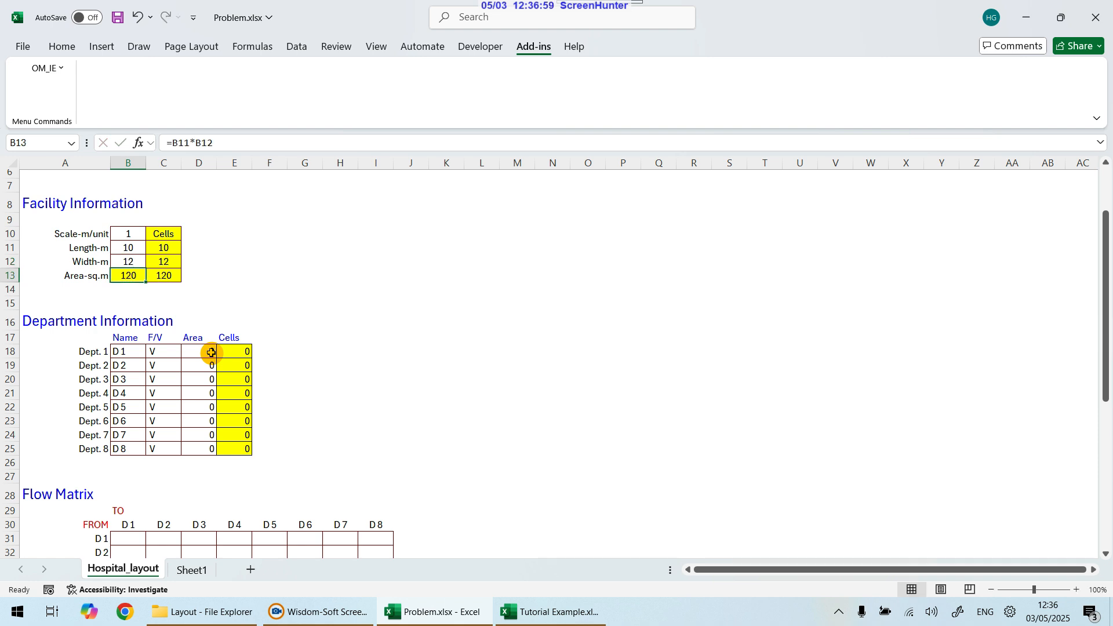
# Step: Inspect the facility length, width and area cells and their formulas
pyautogui.press('Up')
pyautogui.press('Up')
pyautogui.press('Down')
pyautogui.press('Down')
pyautogui.press('Up')
pyautogui.press('Up')
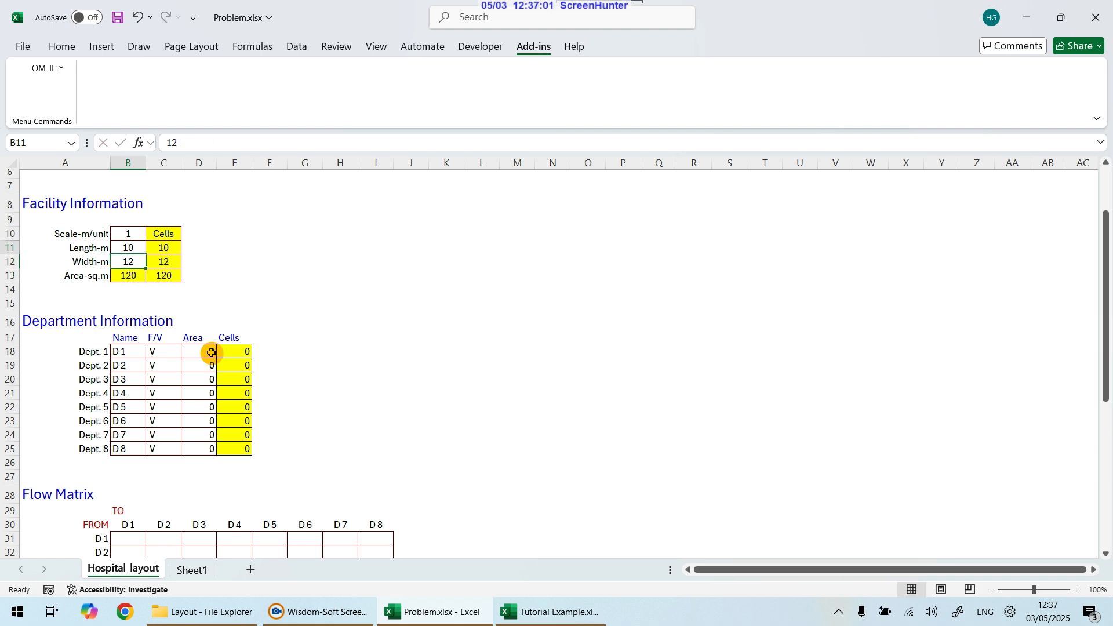
pyautogui.press('Down')
pyautogui.press('Up')
pyautogui.press('Down')
pyautogui.press('Down')
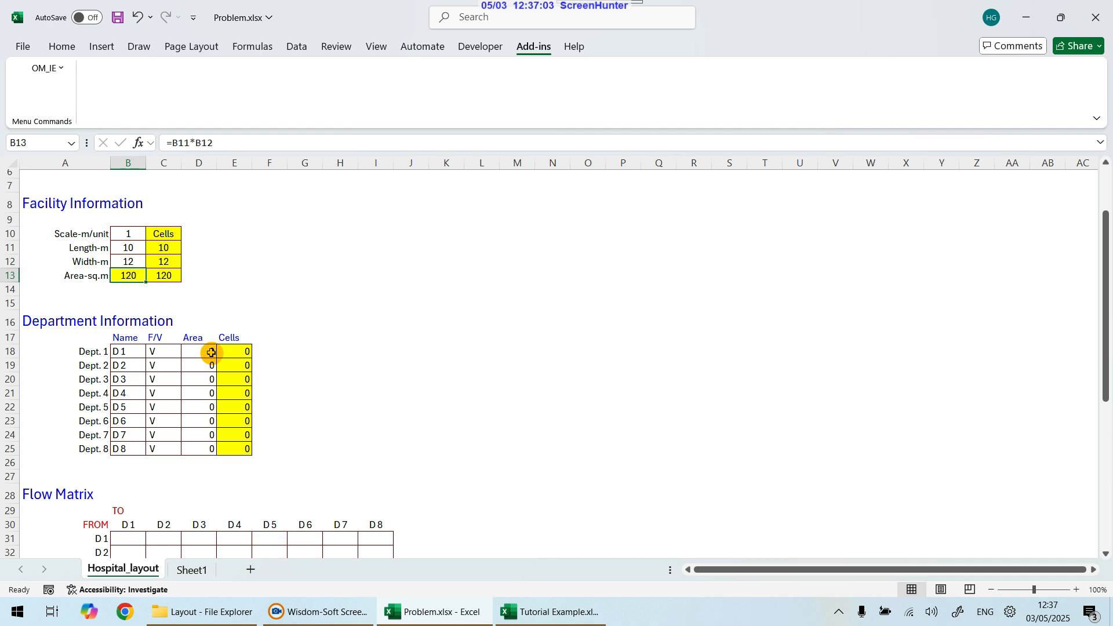
pyautogui.press('Right')
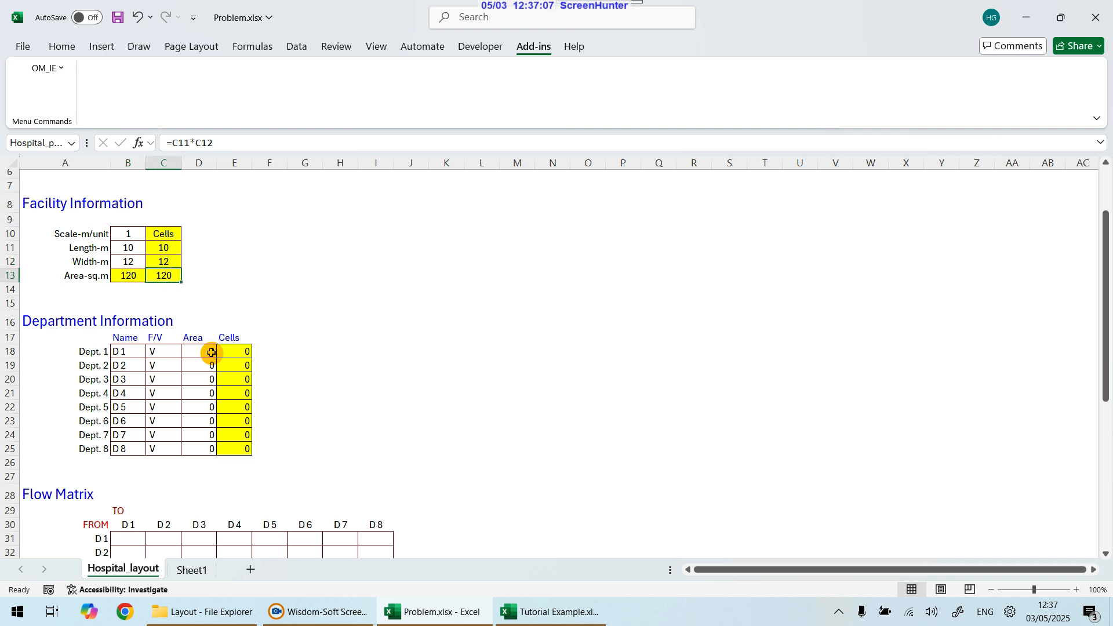
# Step: Try a scale of 5 m per unit and check the resulting facility cell counts and area formula
pyautogui.press('Left')
pyautogui.press('Up')
pyautogui.press('Up')
pyautogui.press('Up')
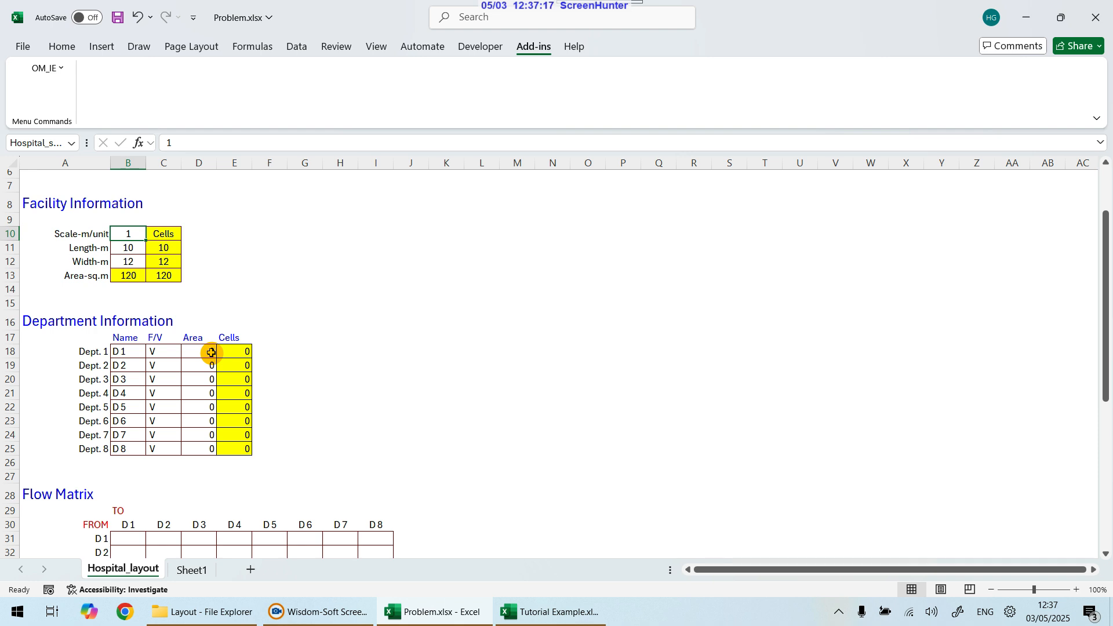
pyautogui.write('5')
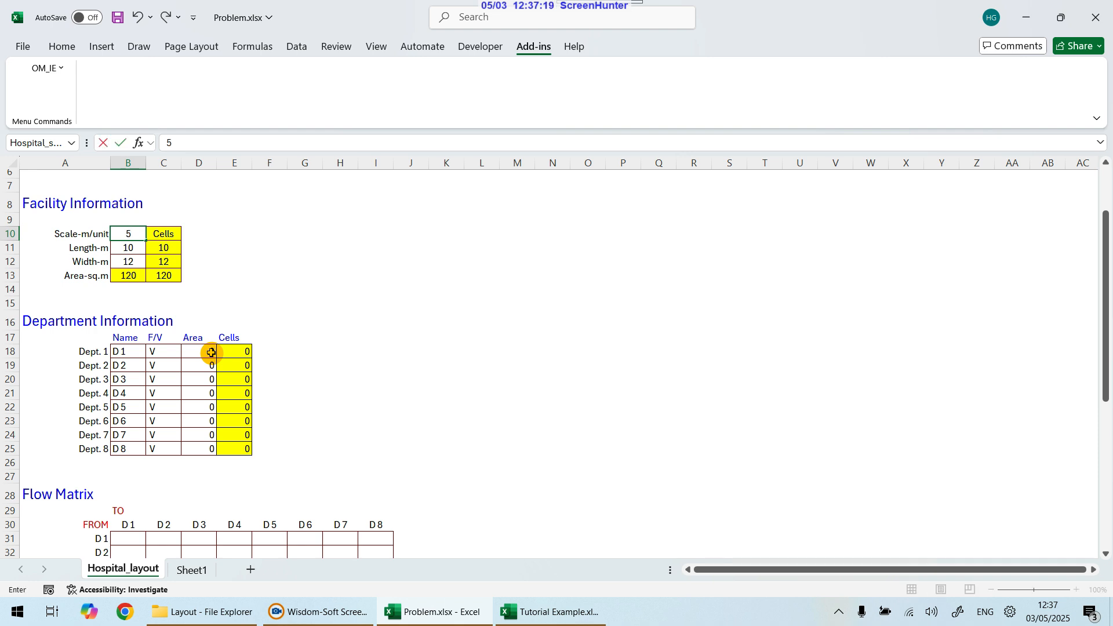
pyautogui.press('Return')
pyautogui.press('Down')
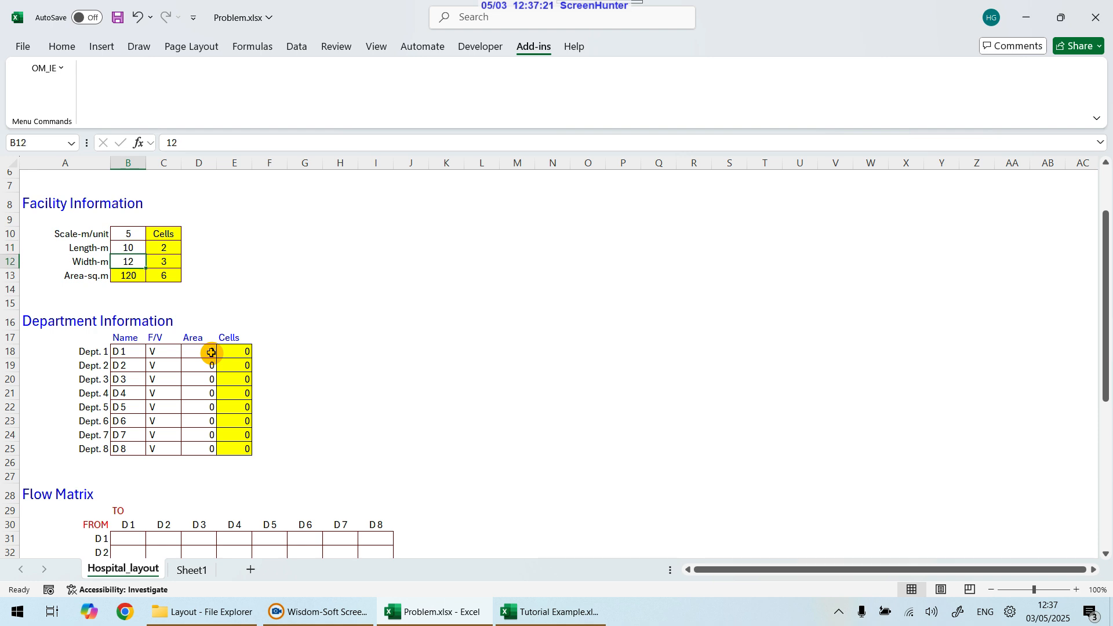
pyautogui.press('Right')
pyautogui.press('Down')
pyautogui.press('Right')
pyautogui.press('Left')
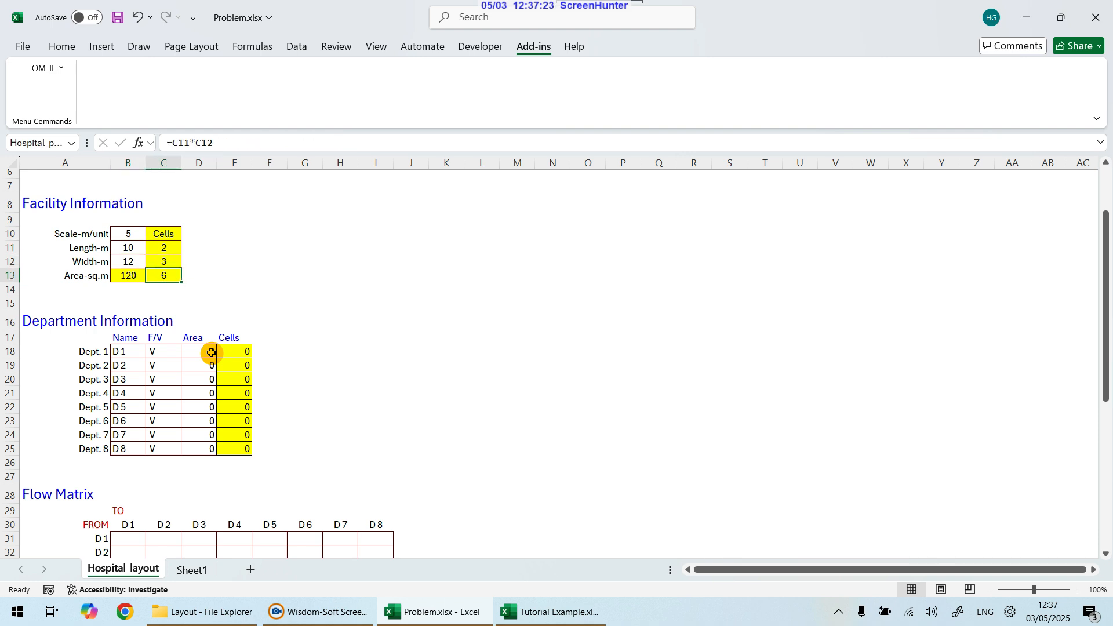
# Step: Try a scale of 1 and then 2 m per unit and check the facility area cells
pyautogui.press('Left')
pyautogui.press('Up')
pyautogui.press('Up')
pyautogui.press('Up')
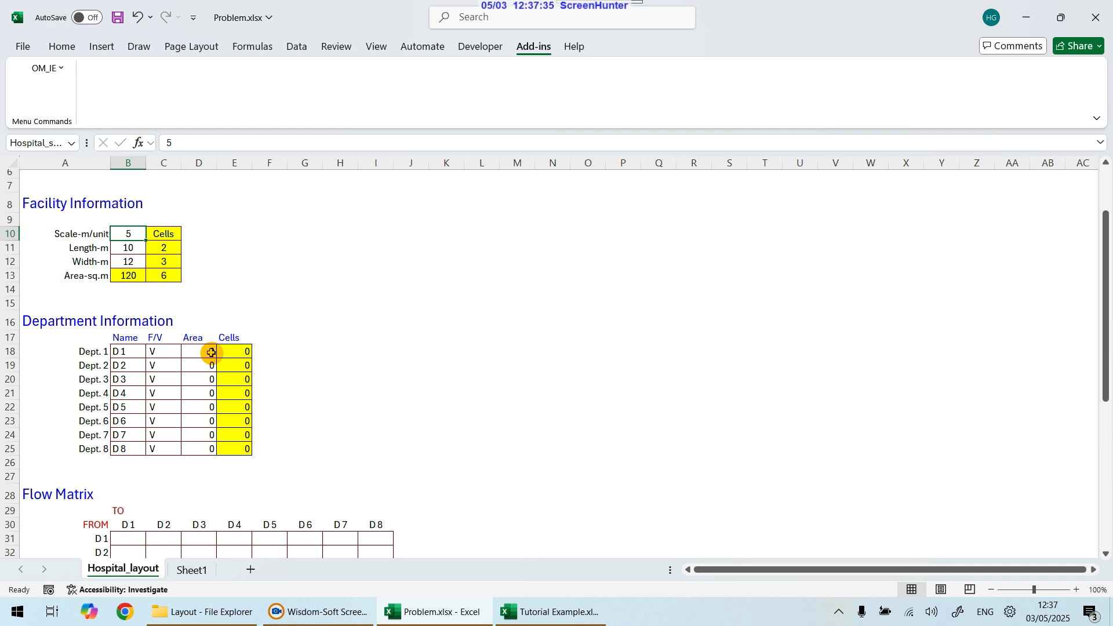
pyautogui.write('1')
pyautogui.press('Return')
pyautogui.press('Up')
pyautogui.write('2')
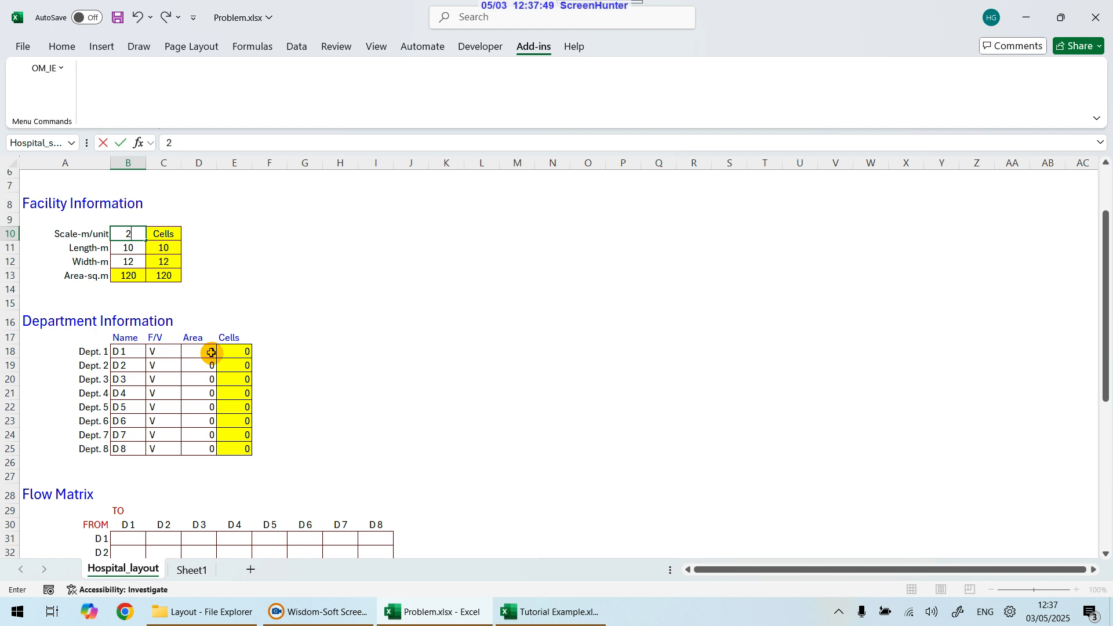
pyautogui.press('Return')
pyautogui.press('Right')
pyautogui.press('Right')
pyautogui.press('Down')
pyautogui.press('Down')
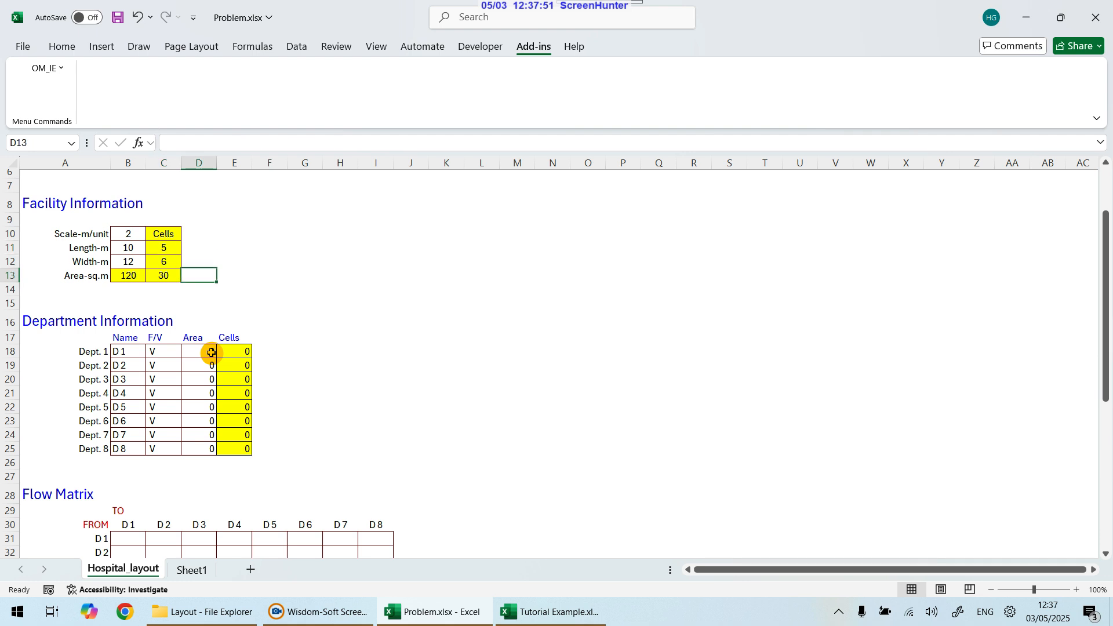
pyautogui.press('Left')
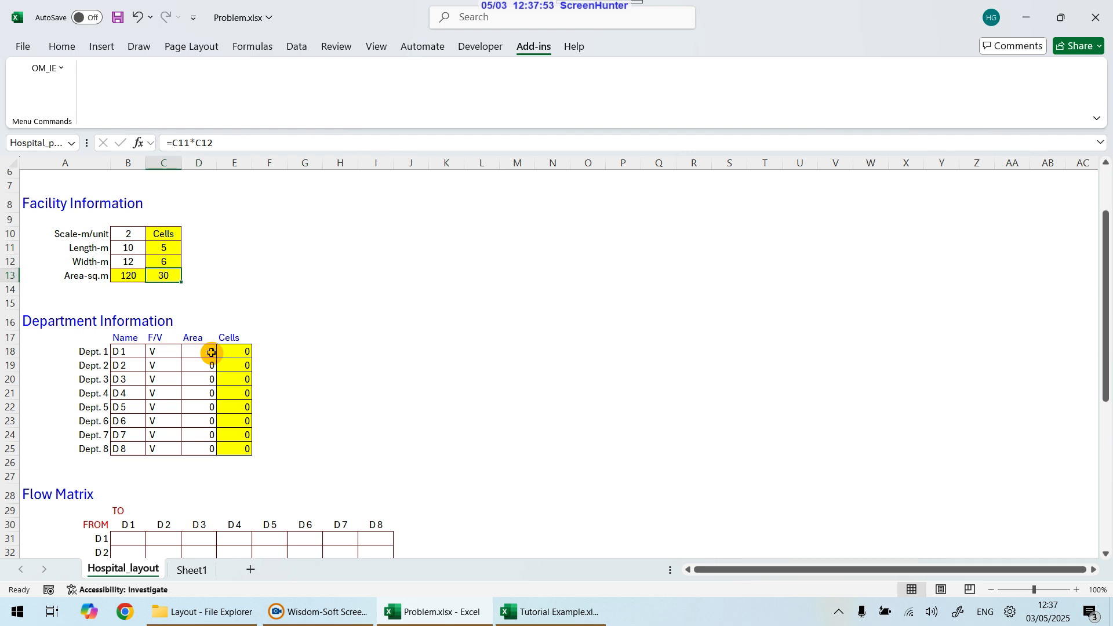
# Step: Set the scale back to 1 m per unit and try a facility length of 100 m and width of 120 m
pyautogui.press('Up')
pyautogui.press('Up')
pyautogui.press('Up')
pyautogui.press('Left')
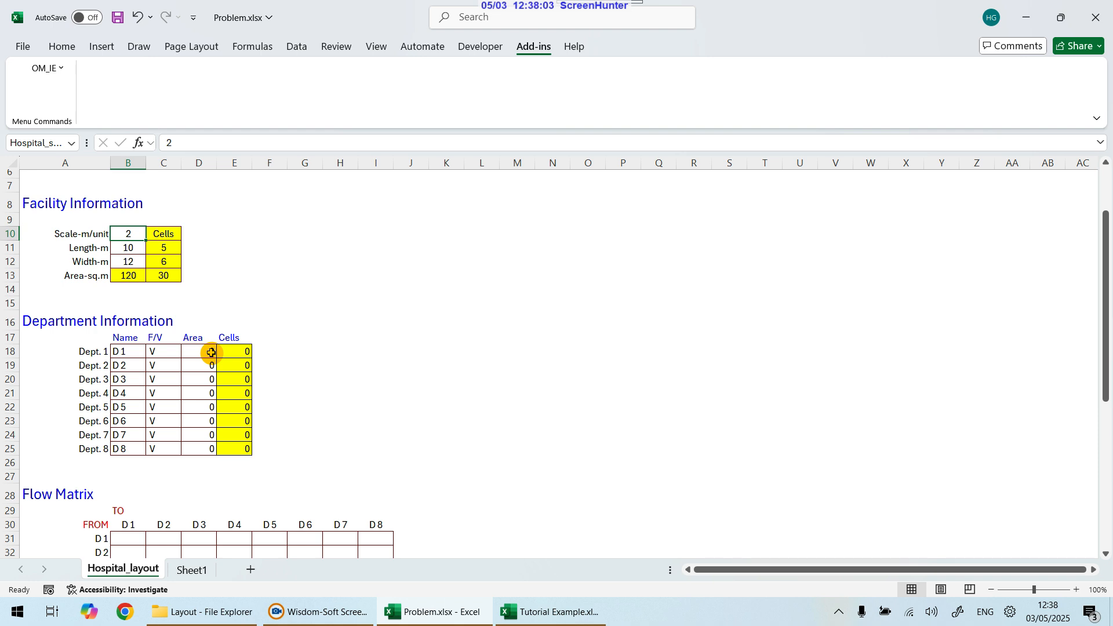
pyautogui.write('1')
pyautogui.press('Return')
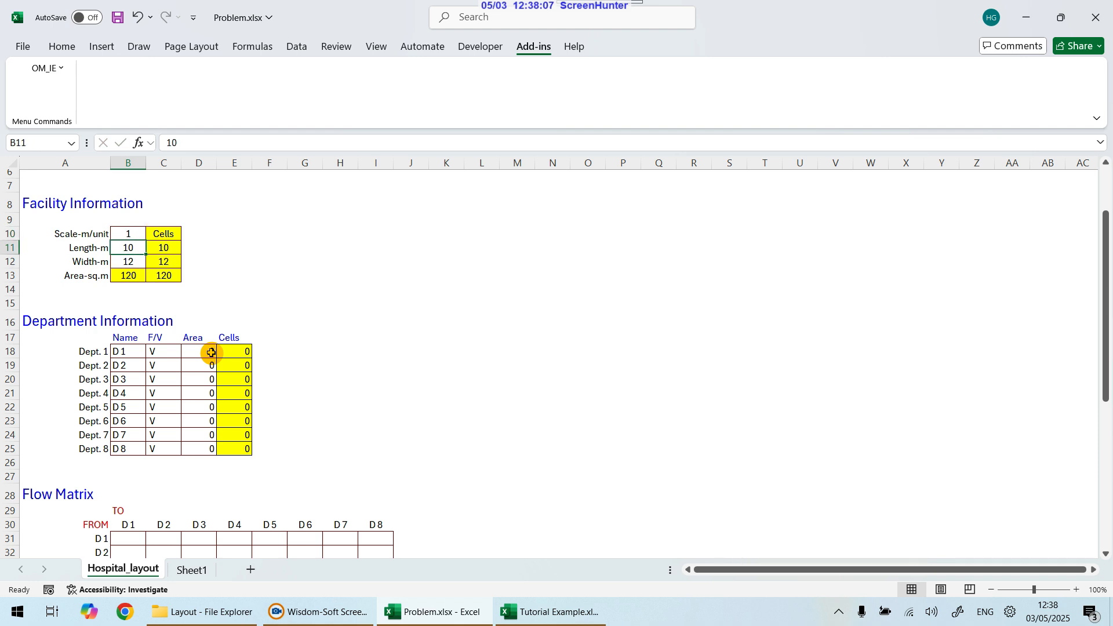
pyautogui.write('100')
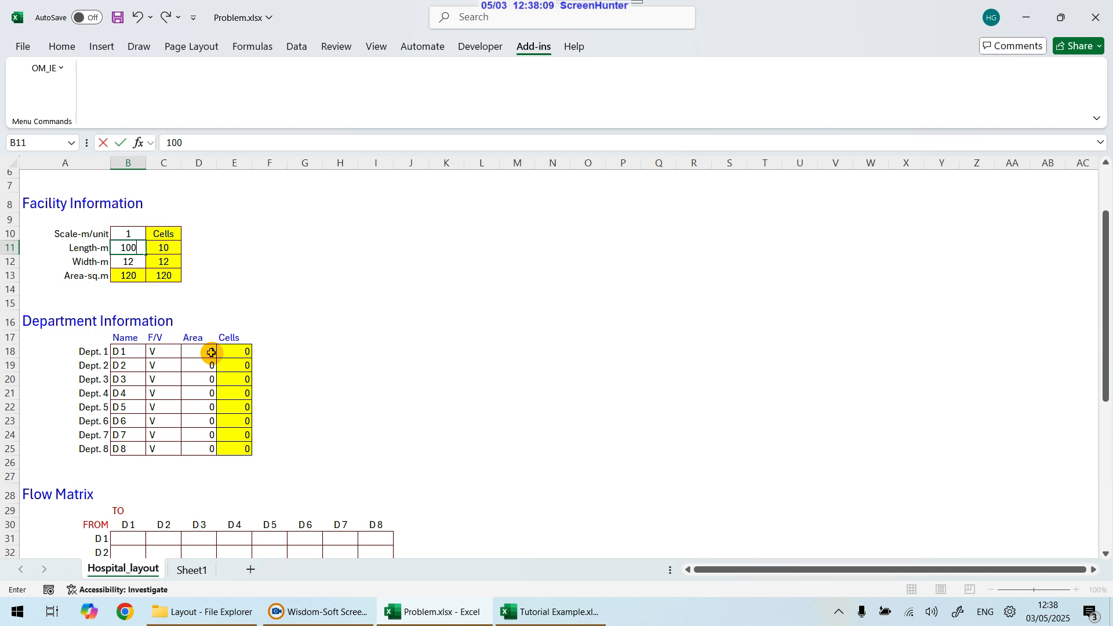
pyautogui.press('Return')
pyautogui.write('120')
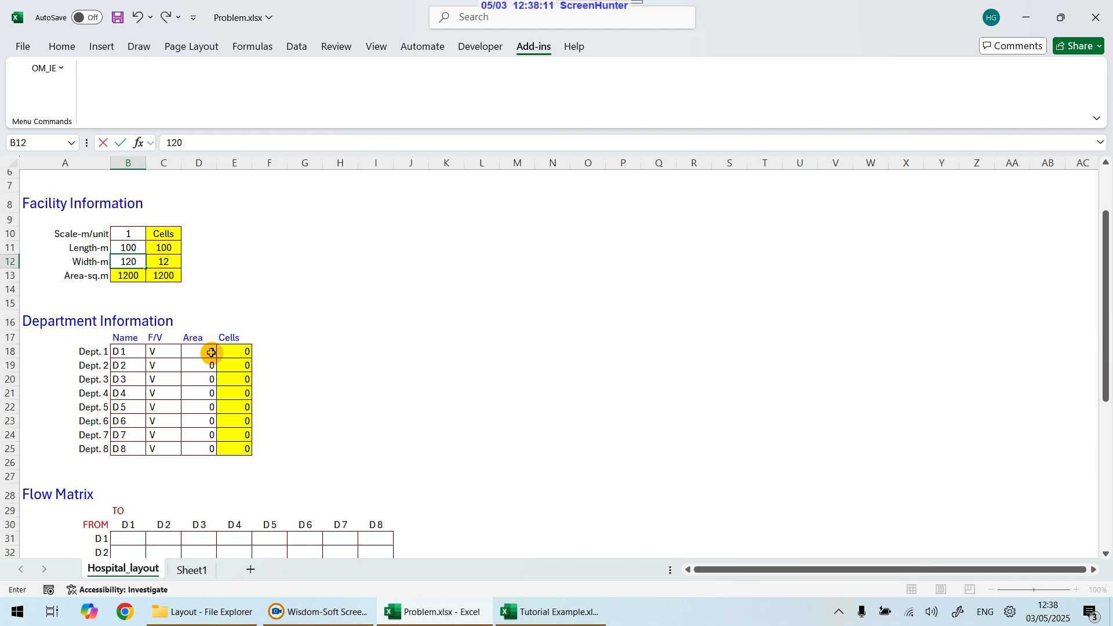
pyautogui.press('Return')
# Step: Try a scale of 3.3 m per unit and inspect the cell-count formulas for length and area
pyautogui.press('Up')
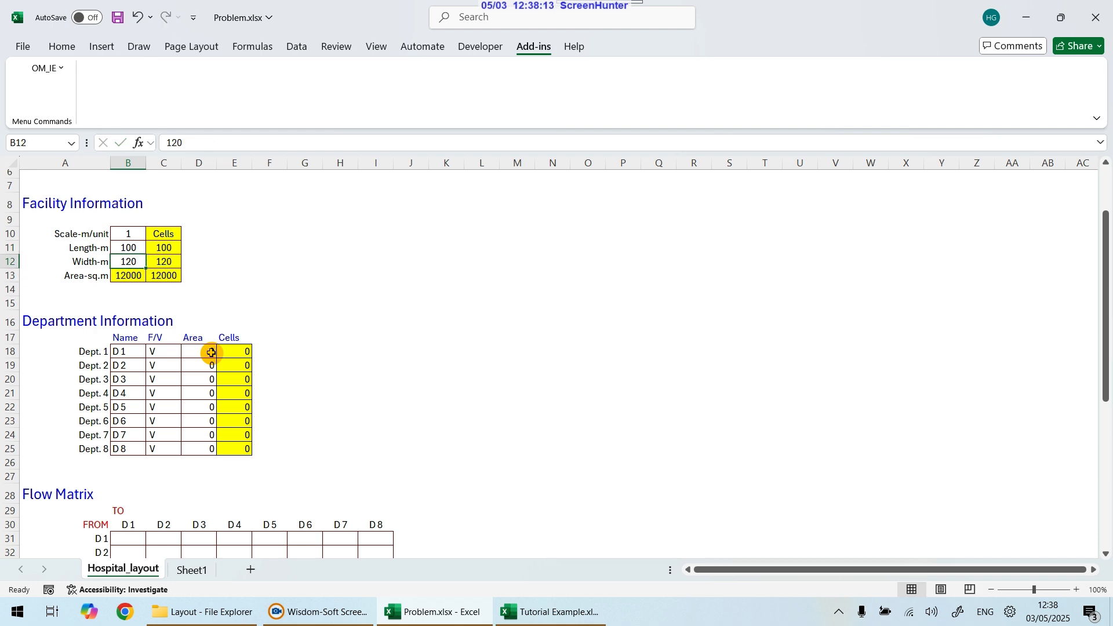
pyautogui.press('Up')
pyautogui.press('Up')
pyautogui.write('10')
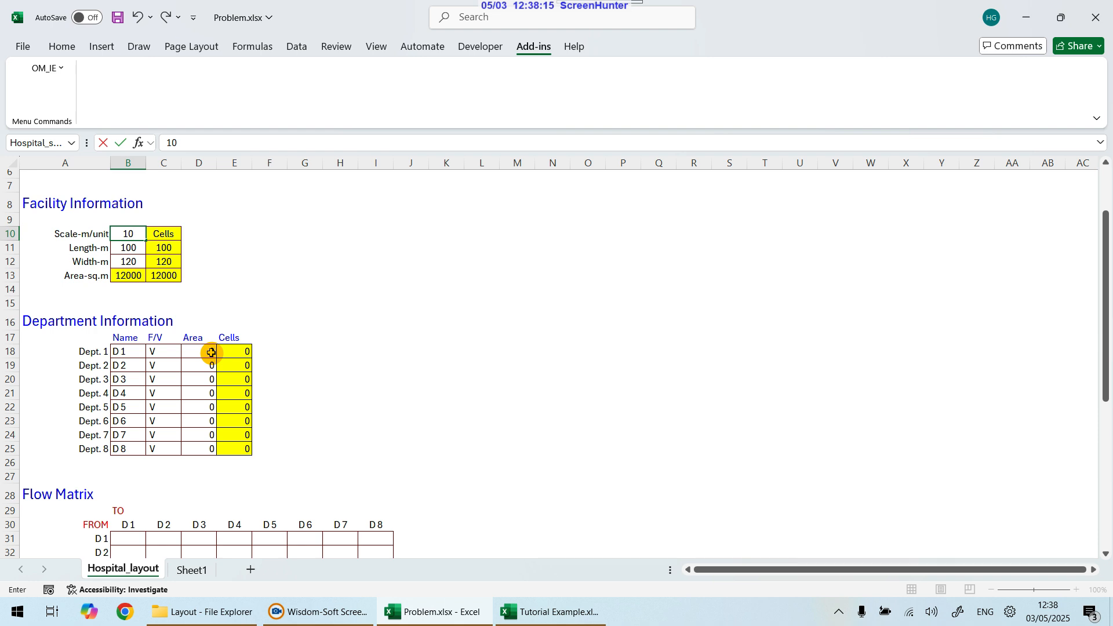
pyautogui.press('BackSpace')
pyautogui.press('BackSpace')
pyautogui.write('3.3')
pyautogui.press('Return')
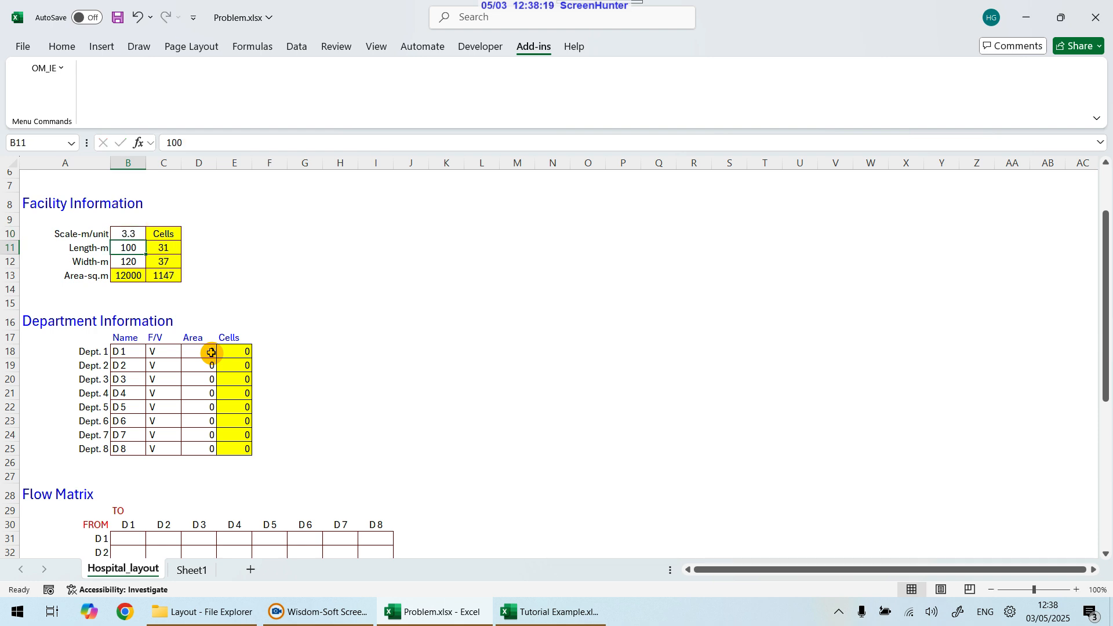
pyautogui.press('Right')
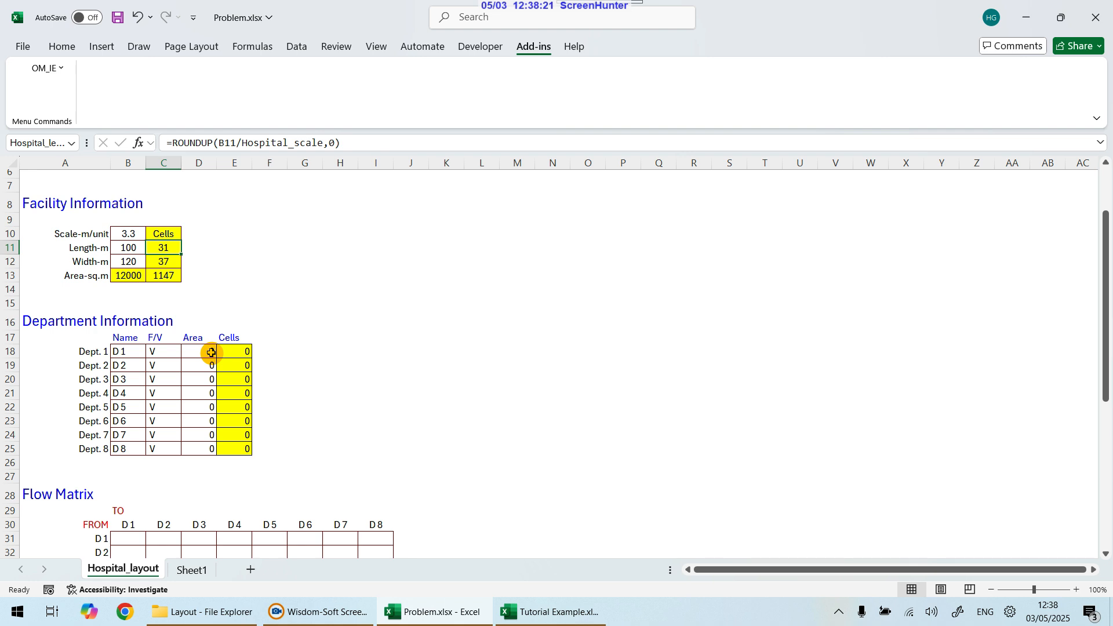
pyautogui.press('Down')
pyautogui.press('Down')
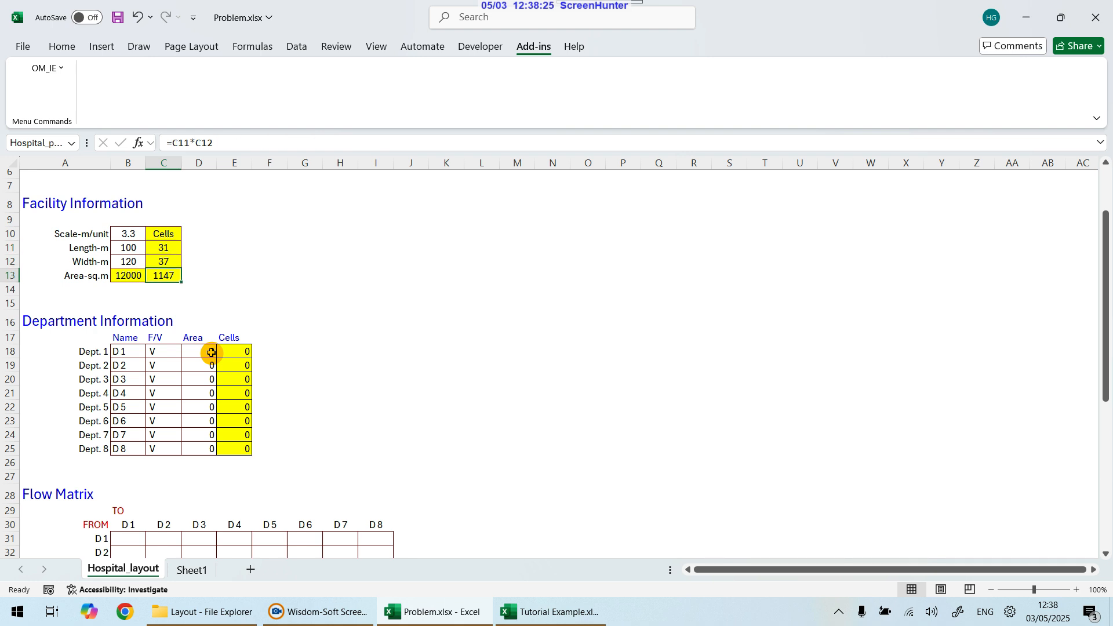
# Step: Restore the facility length to 10 m, width to 12 m and scale to 1 m per unit
pyautogui.press('Up')
pyautogui.press('Up')
pyautogui.press('Up')
pyautogui.press('Left')
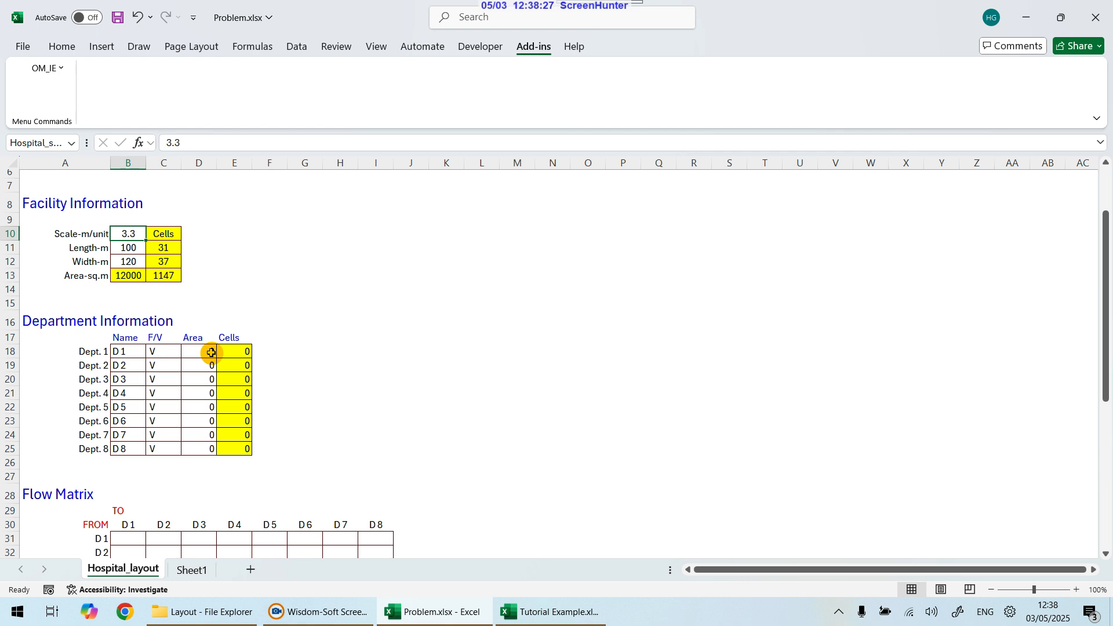
pyautogui.press('Down')
pyautogui.write('10')
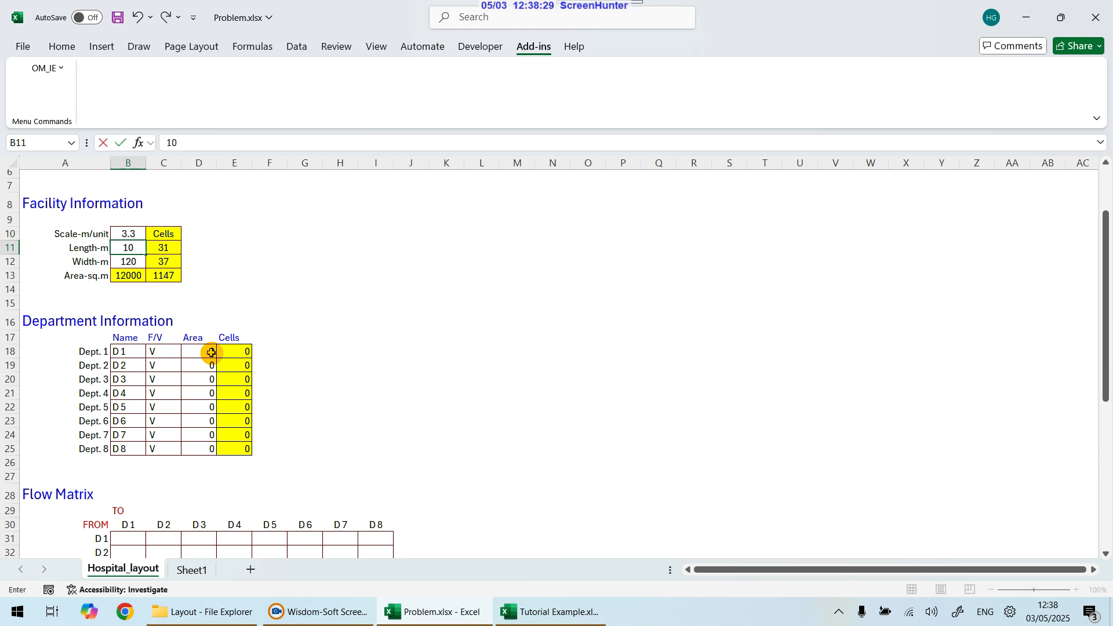
pyautogui.press('Return')
pyautogui.write('12')
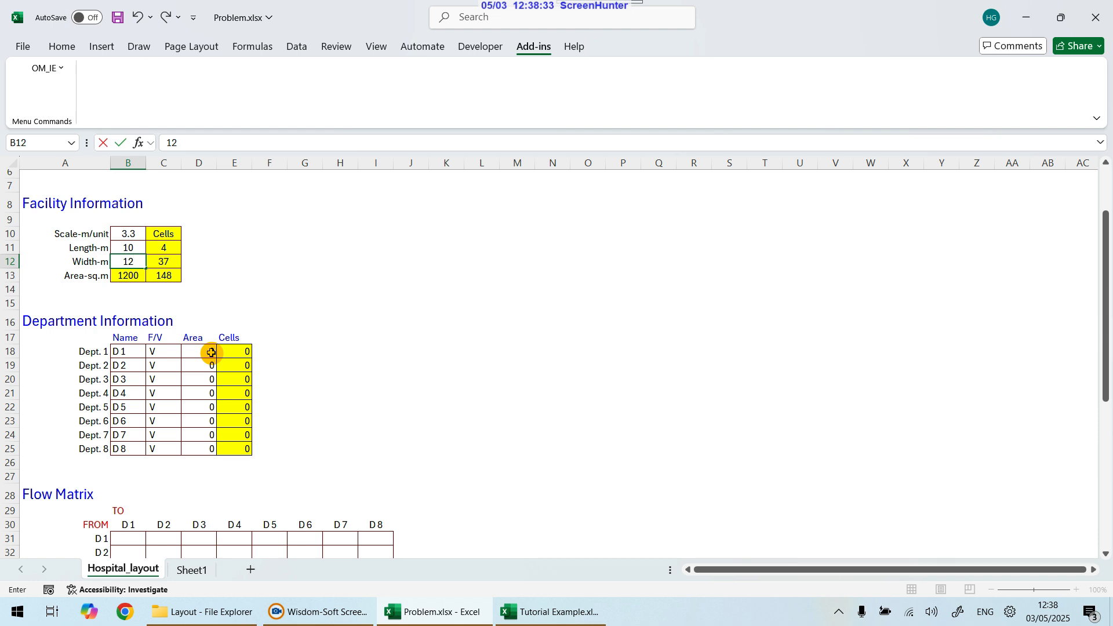
pyautogui.press('Up')
# Step: Rename Dept. 1 as Finance and Dept. 2 as Surgery in the department name column
pyautogui.press('Up')
pyautogui.write('1')
pyautogui.press('Return')
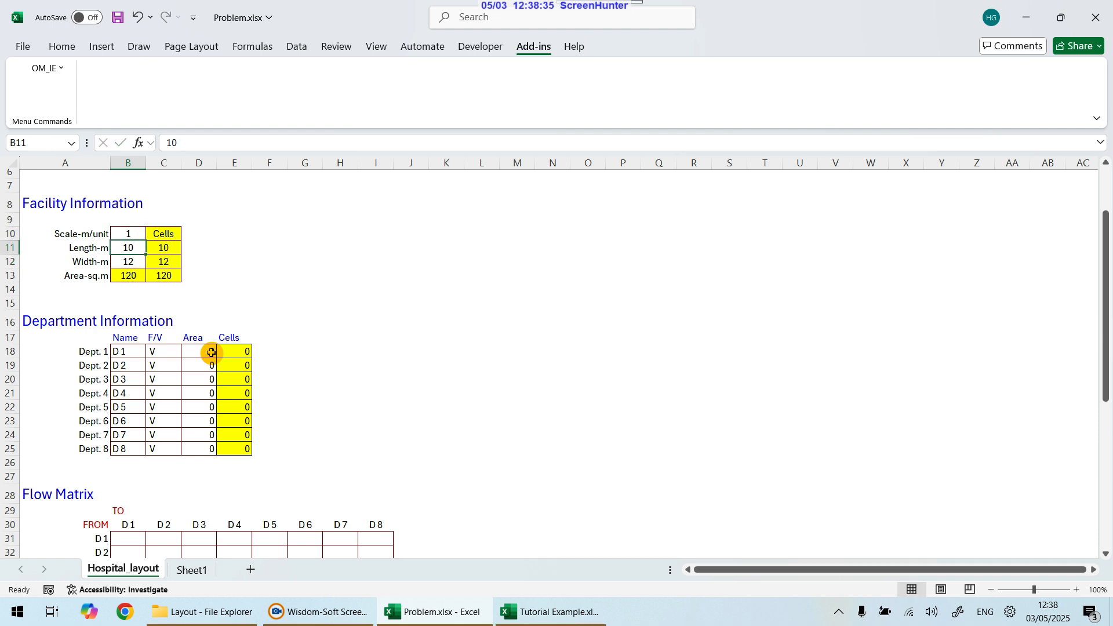
pyautogui.press('Down')
pyautogui.press('Up')
pyautogui.press('Up')
pyautogui.press('Down')
pyautogui.press('Down')
pyautogui.press('Down')
pyautogui.press('Right')
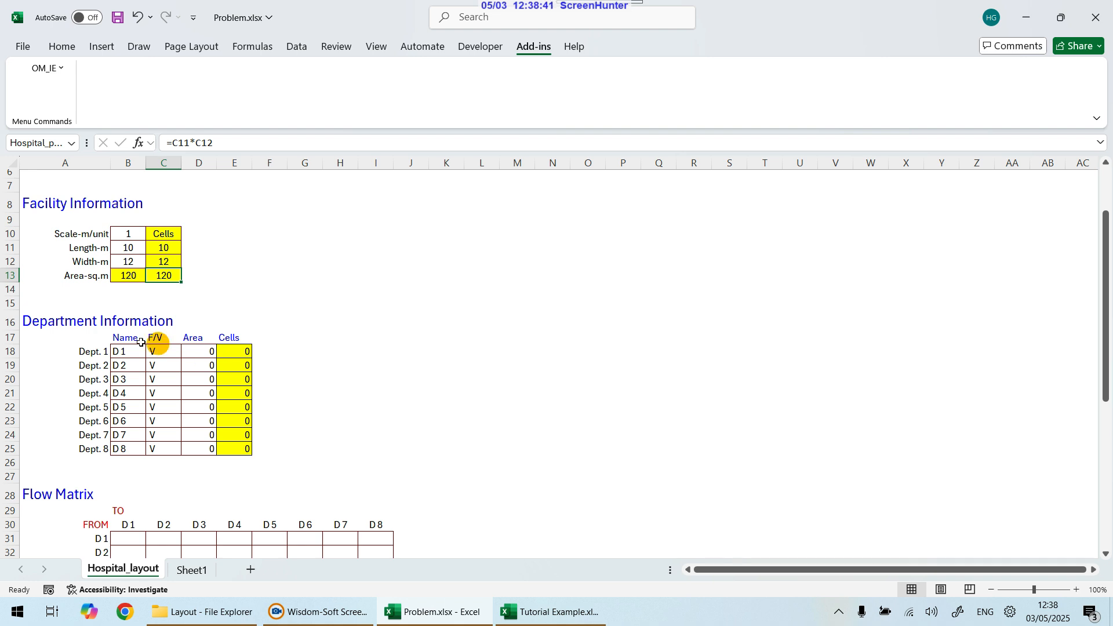
pyautogui.moveTo(120, 353)
pyautogui.mouseDown()
pyautogui.moveTo(122, 455)
pyautogui.moveTo(132, 359)
pyautogui.mouseUp()
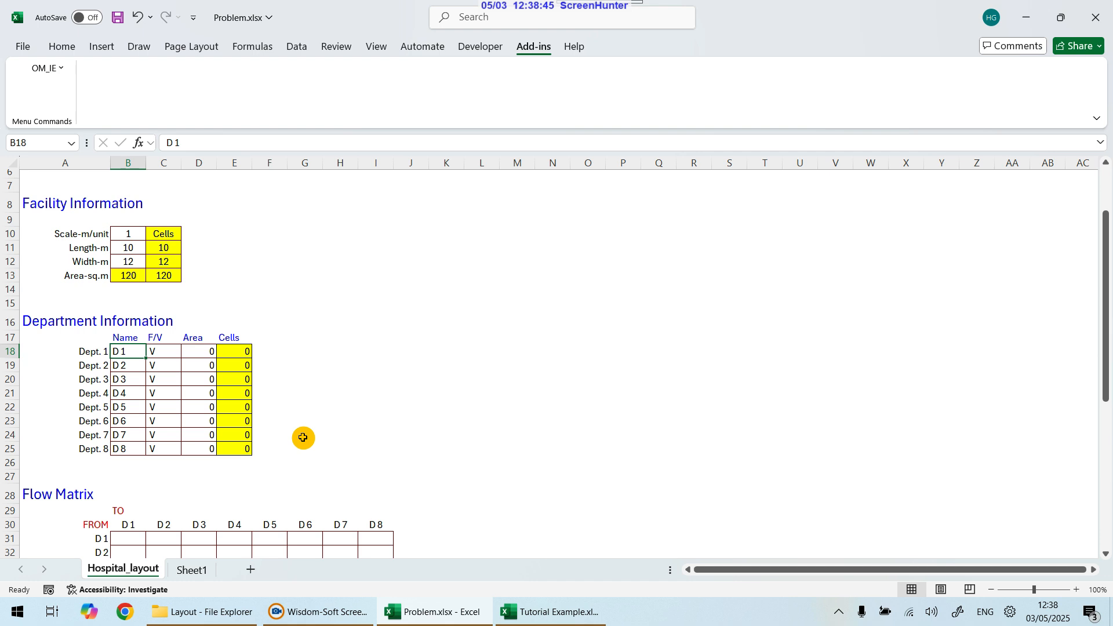
pyautogui.write('Finance')
pyautogui.press('Return')
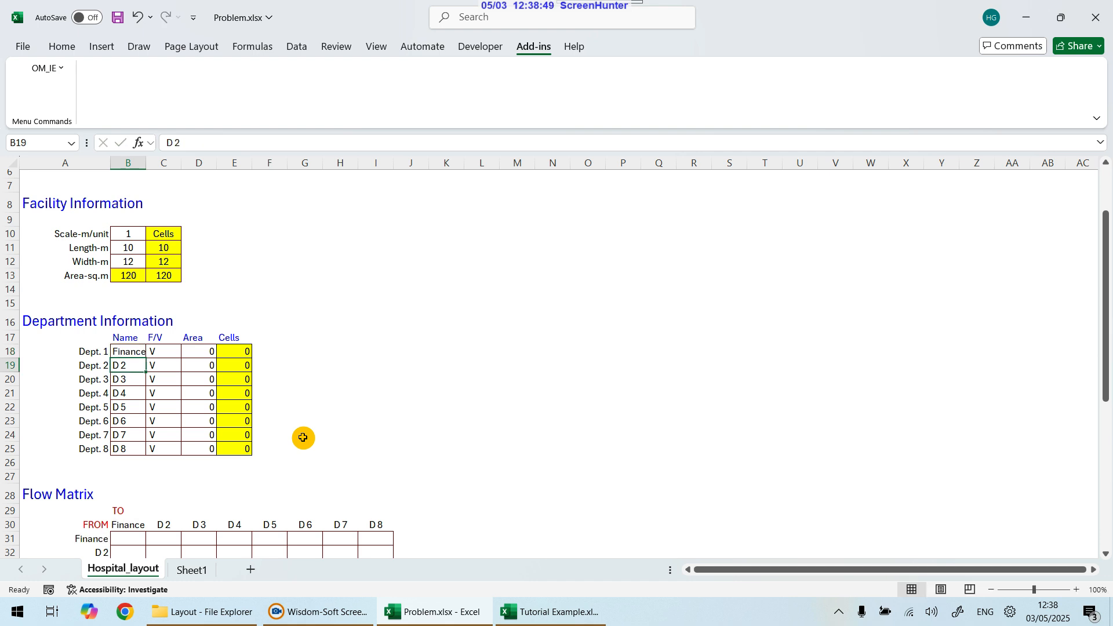
pyautogui.write('Surgery')
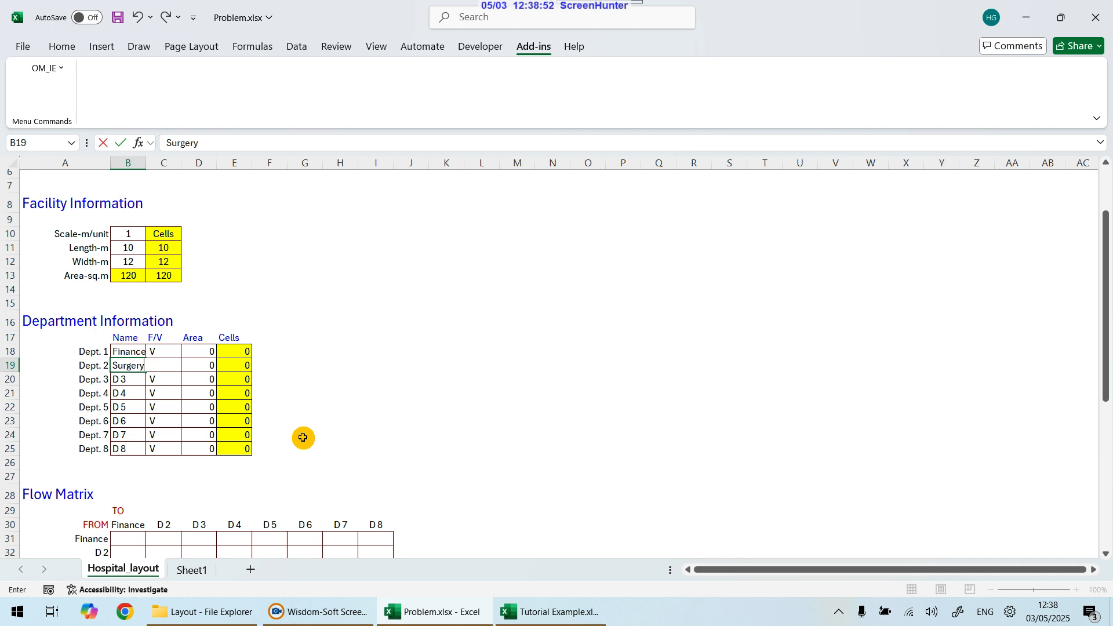
pyautogui.press('Return')
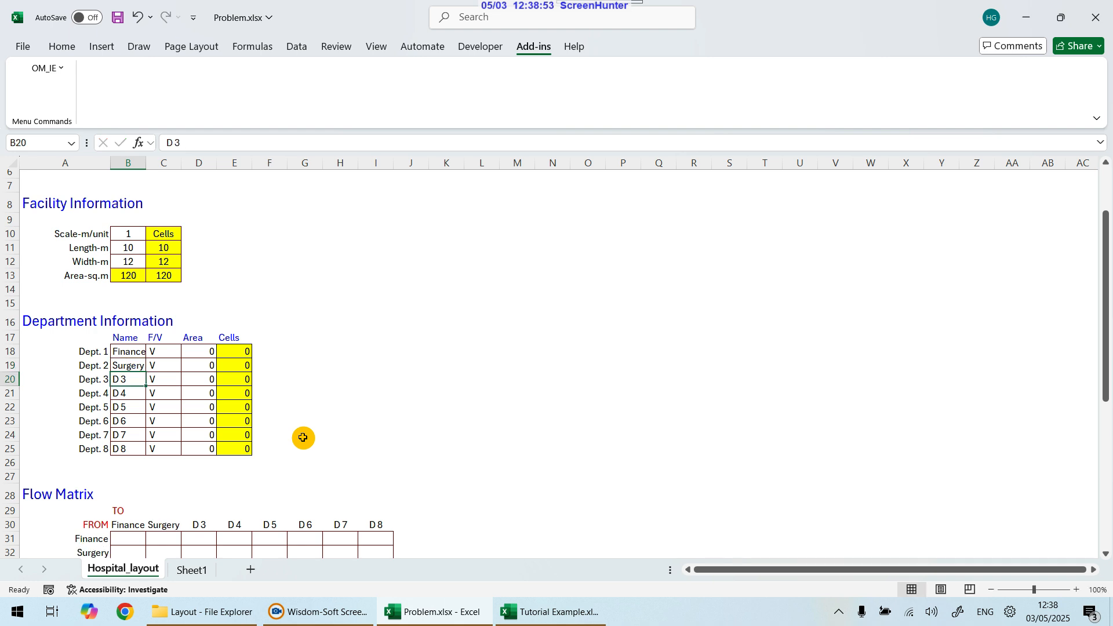
# Step: Review the department names and the F/V column entries for all eight departments
pyautogui.press('Down')
pyautogui.press('Down')
pyautogui.press('Up')
pyautogui.press('Up')
pyautogui.press('Up')
pyautogui.press('Down')
pyautogui.press('Down')
pyautogui.press('Down')
pyautogui.press('Down')
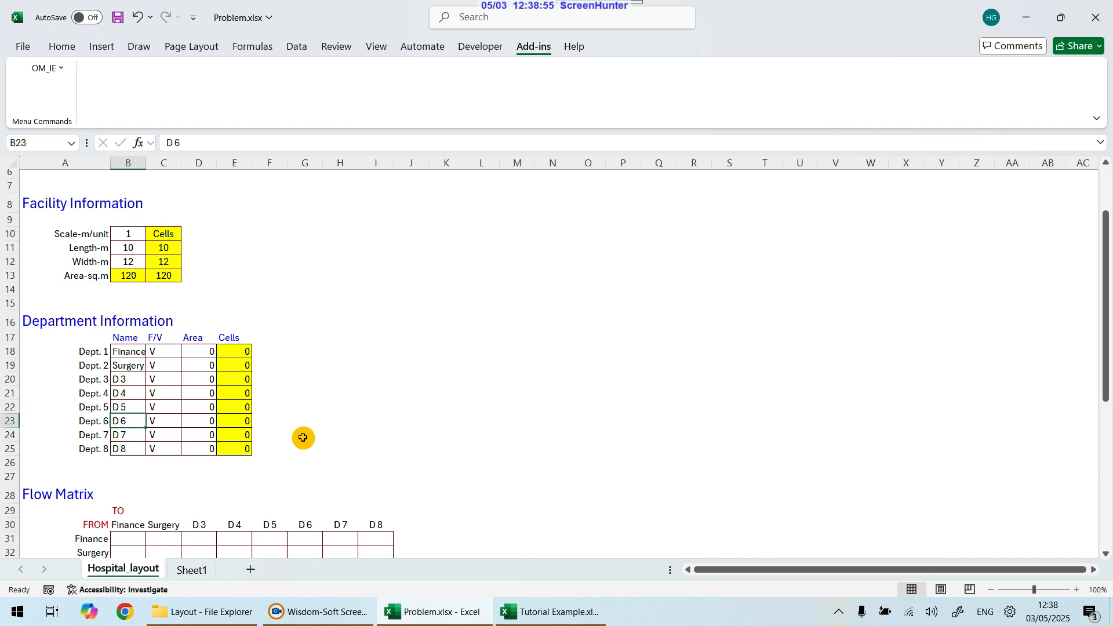
pyautogui.press('Down')
pyautogui.press('Down')
pyautogui.press('Down')
pyautogui.press('Up')
pyautogui.press('Up')
pyautogui.press('Up')
pyautogui.press('Up')
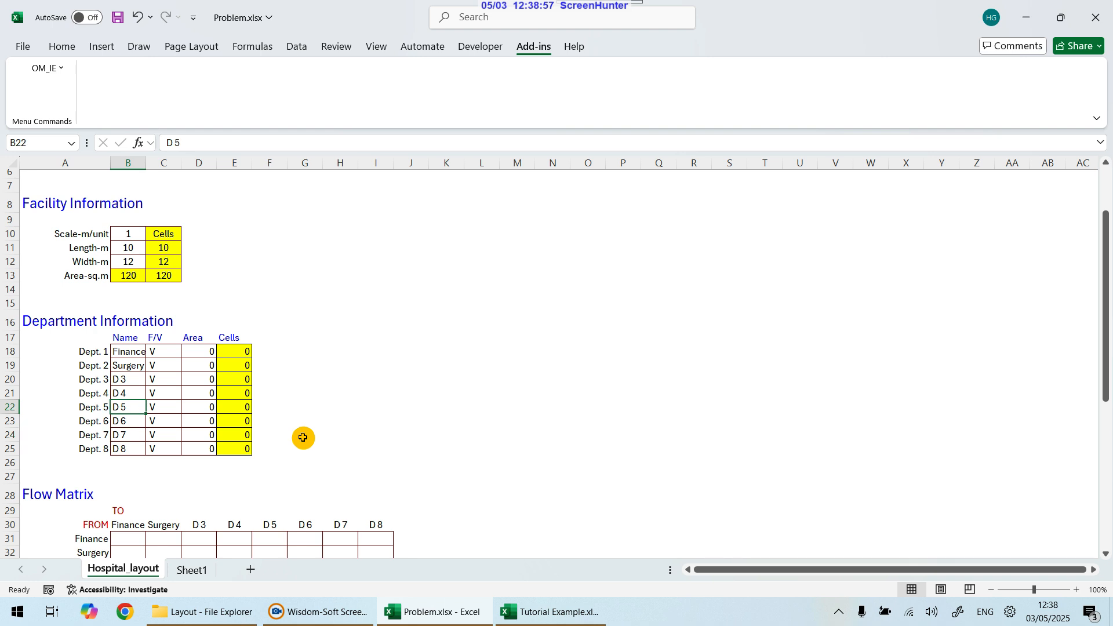
pyautogui.press('Up')
pyautogui.press('Up')
pyautogui.press('Up')
pyautogui.press('Up')
pyautogui.press('Right')
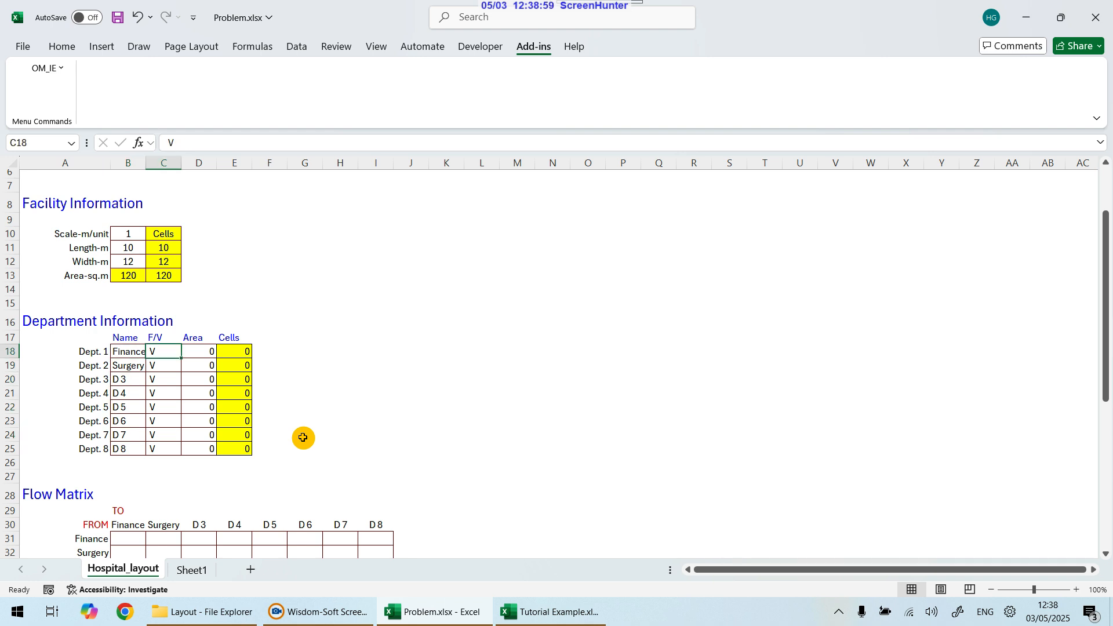
pyautogui.hotkey('shift', 'Down')
pyautogui.hotkey('shift', 'Down')
pyautogui.hotkey('shift', 'Down')
pyautogui.hotkey('shift', 'Down')
pyautogui.hotkey('shift', 'Down')
pyautogui.hotkey('shift', 'Down')
pyautogui.hotkey('shift', 'Down')
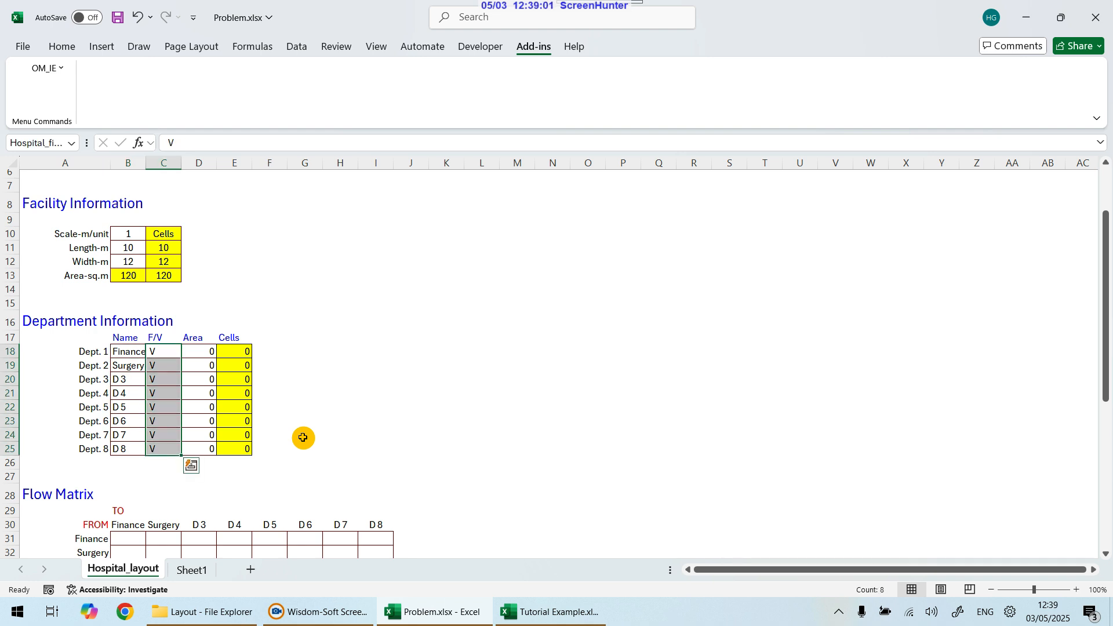
pyautogui.press('Up')
pyautogui.press('Up')
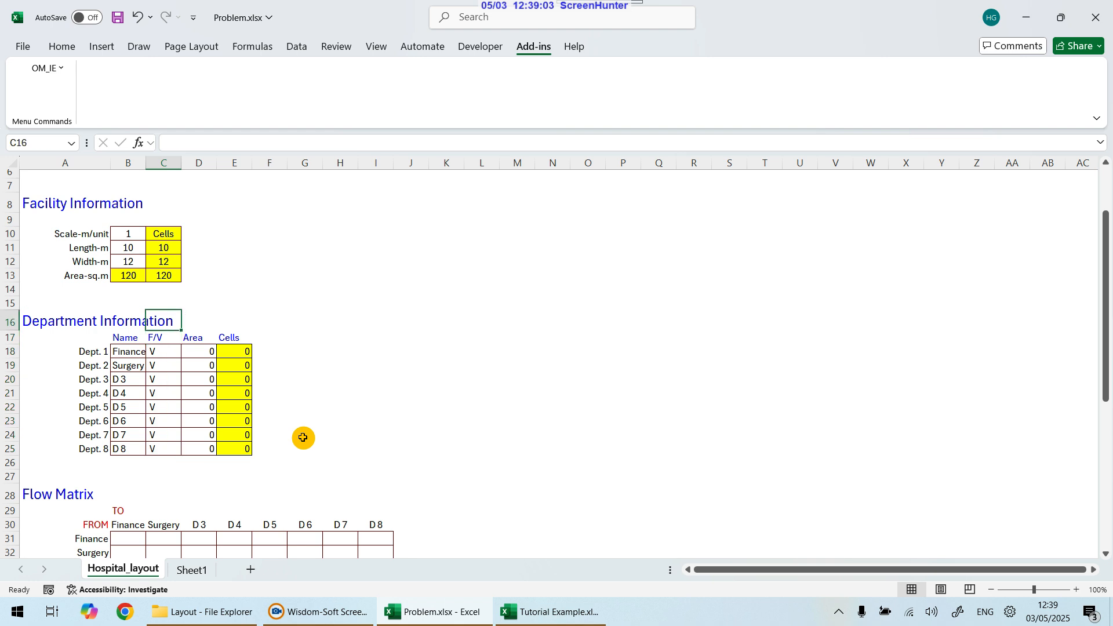
# Step: Try setting Finance as a fixed department with F, then set it back to V
pyautogui.press('Down')
pyautogui.press('Down')
pyautogui.write('F')
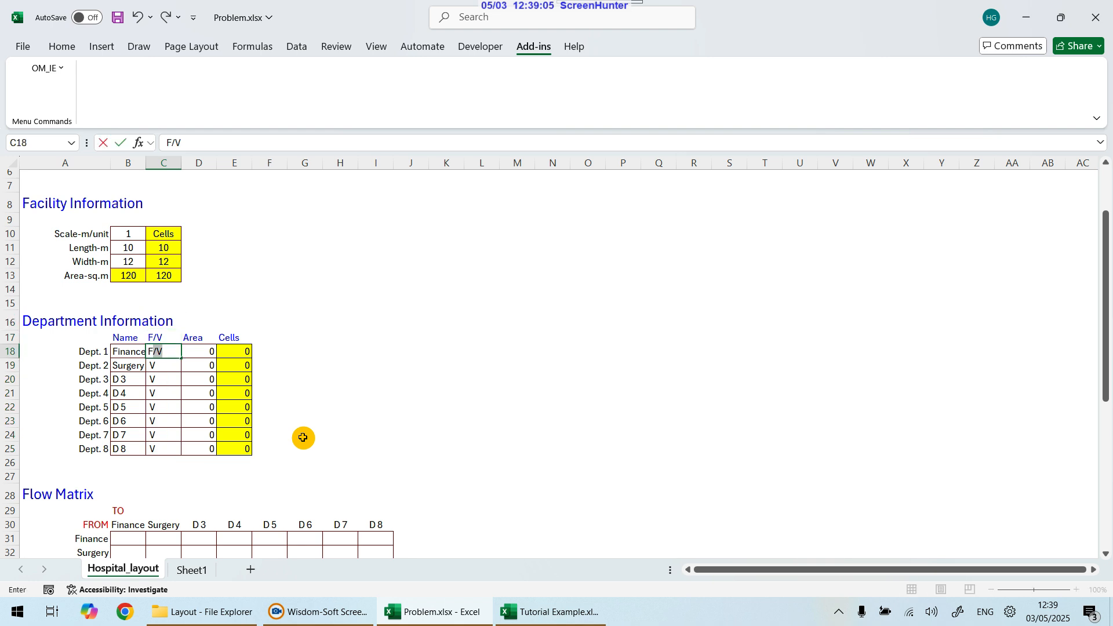
pyautogui.press('BackSpace')
pyautogui.press('Return')
pyautogui.press('Up')
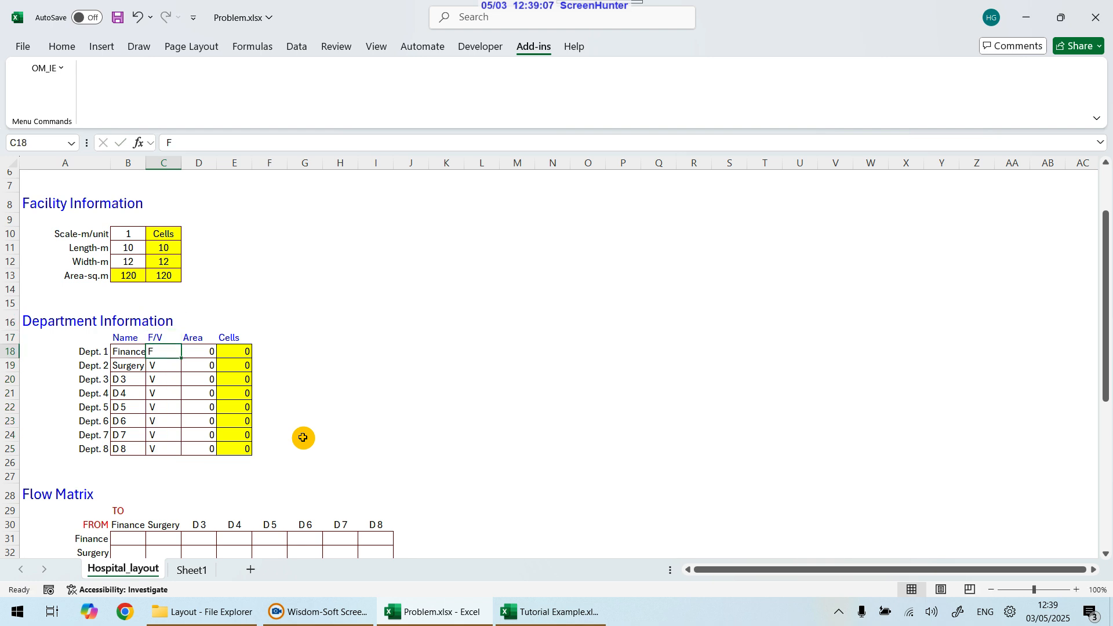
pyautogui.write('V')
pyautogui.press('Return')
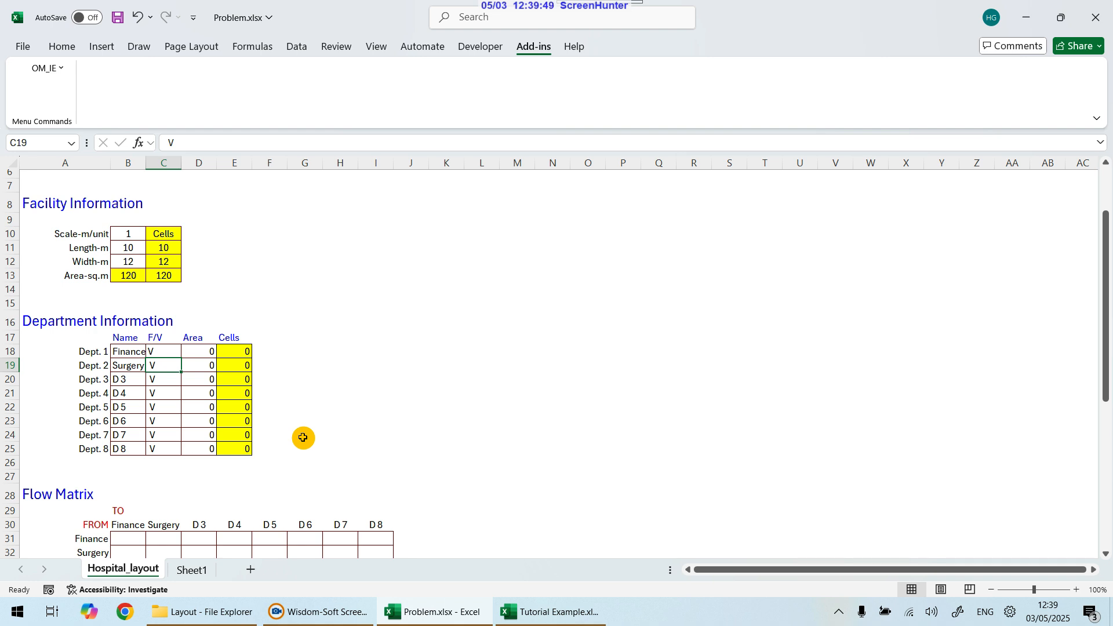
# Step: Copy the rounded department areas from the Tutorial Example's Problem Data sheet and paste them as values into the eight Area cells
pyautogui.press('Right')
pyautogui.press('Up')
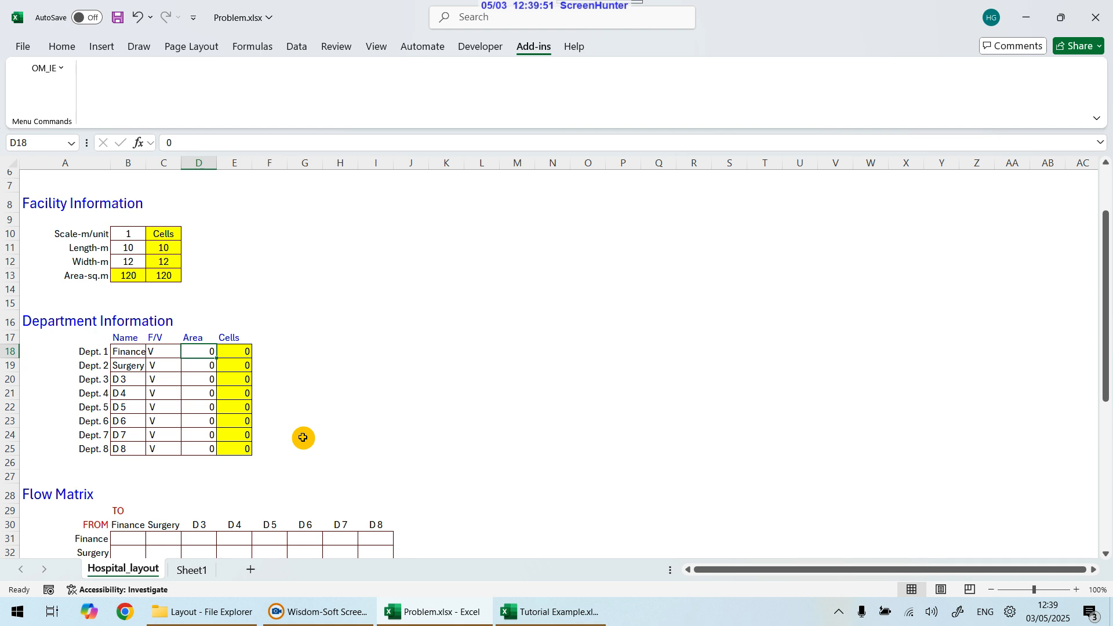
pyautogui.hotkey('shift', 'Down')
pyautogui.hotkey('shift', 'Down')
pyautogui.hotkey('shift', 'Down')
pyautogui.hotkey('shift', 'Down')
pyautogui.hotkey('shift', 'Down')
pyautogui.hotkey('shift', 'Down')
pyautogui.hotkey('shift', 'Down')
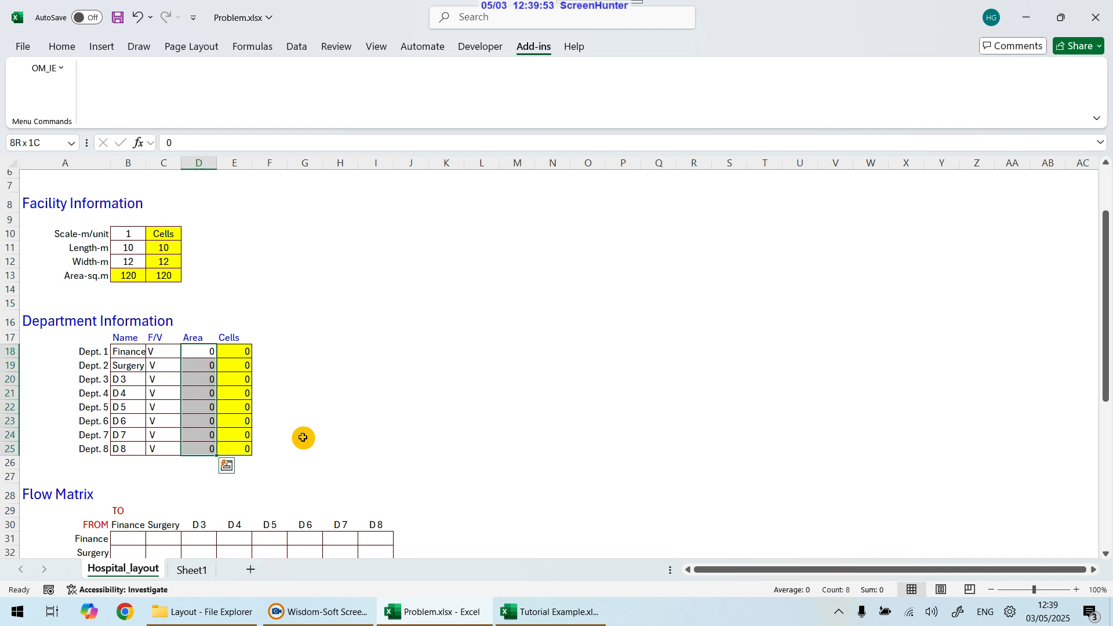
pyautogui.click(568, 611)
pyautogui.scroll(2, 347, 425)
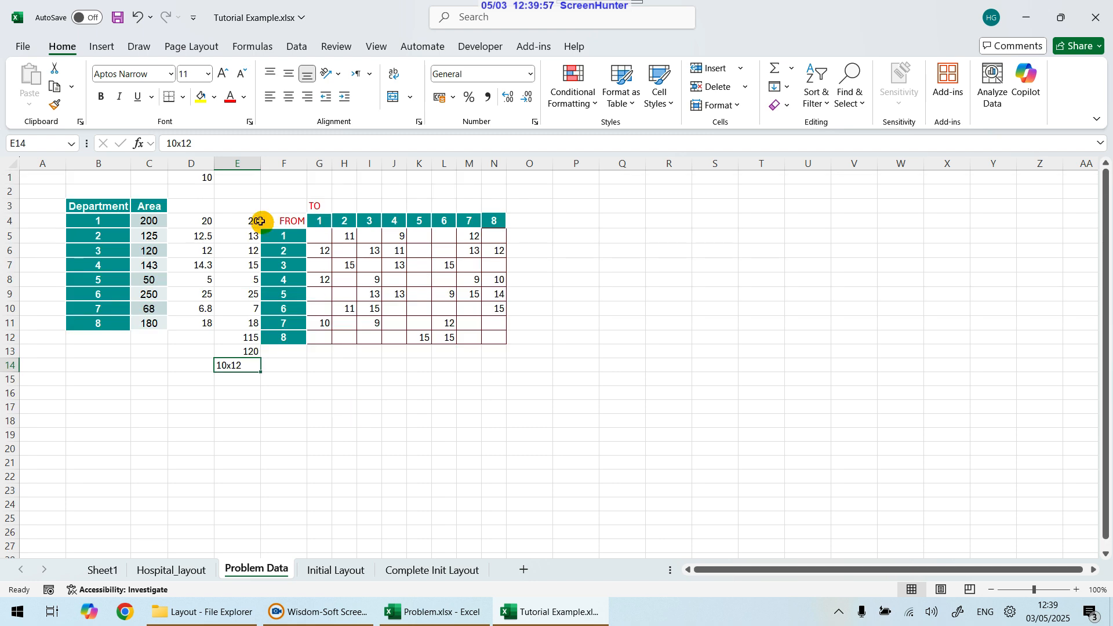
pyautogui.moveTo(238, 220); pyautogui.dragTo(237, 326)
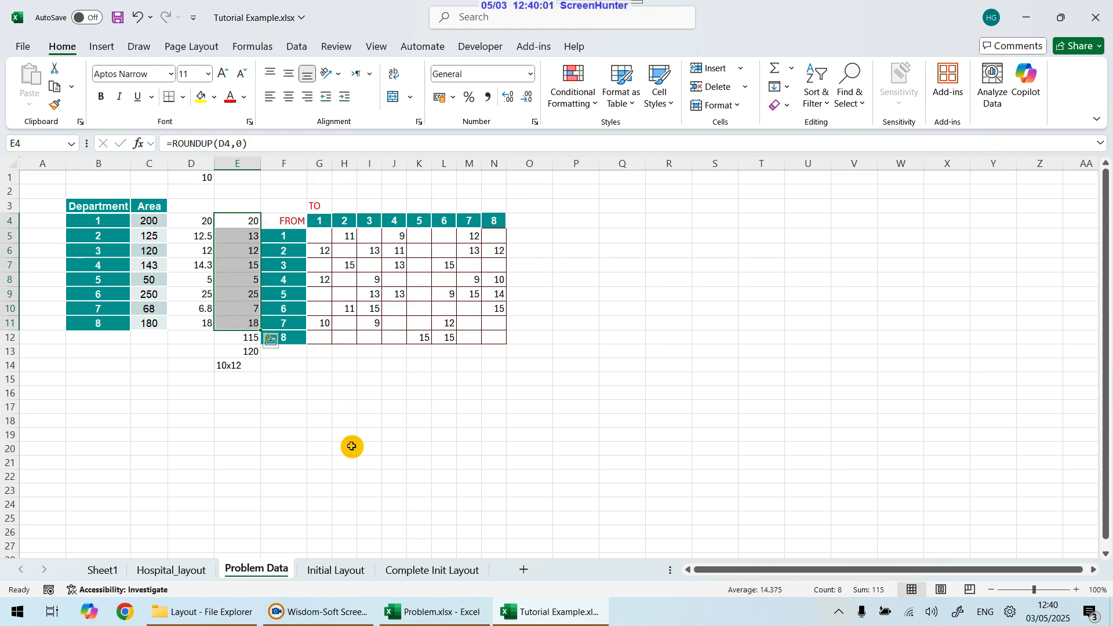
pyautogui.hotkey('ctrl', 'c')
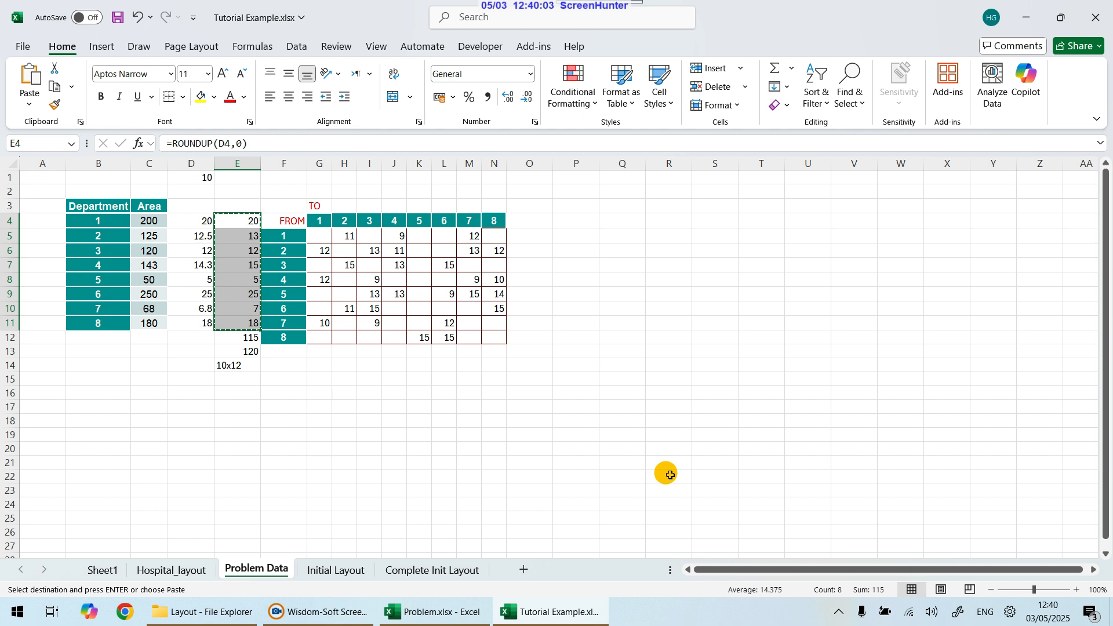
pyautogui.click(446, 610)
pyautogui.click(197, 351)
pyautogui.rightClick(200, 351)
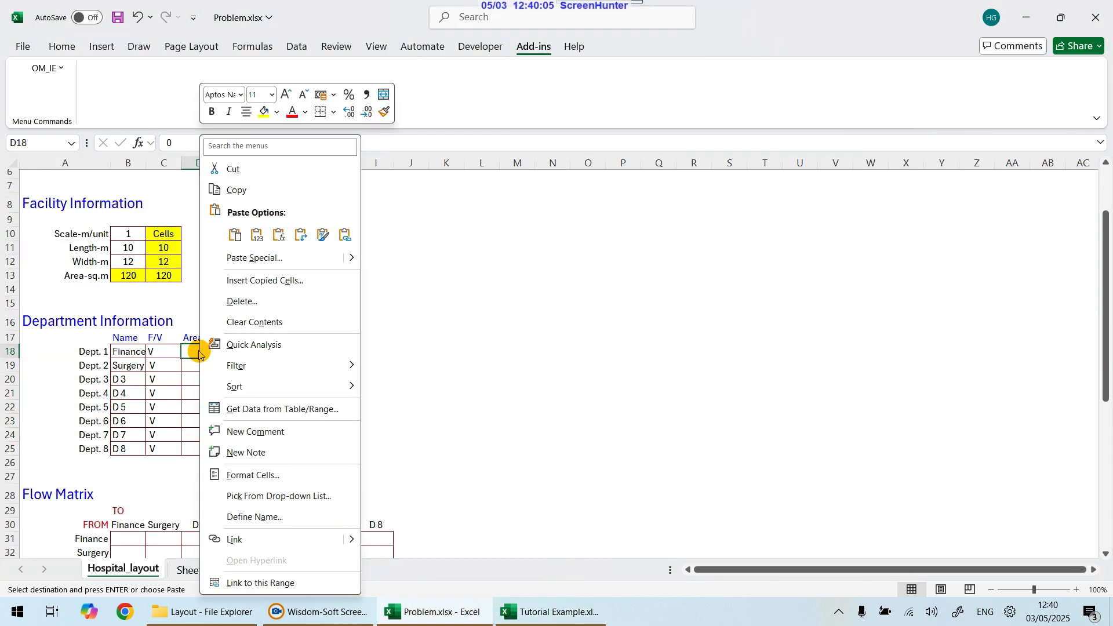
pyautogui.click(263, 235)
pyautogui.click(415, 351)
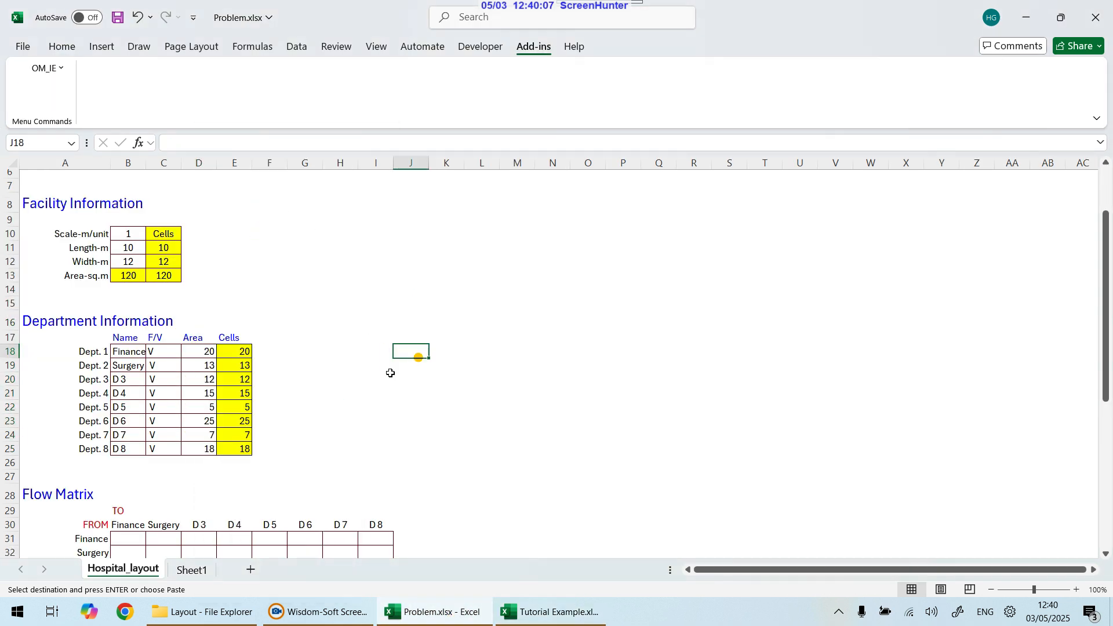
# Step: Examine the department areas, names, and the row labels of the Flow and Cost matrices
pyautogui.click(201, 352)
pyautogui.moveTo(201, 352); pyautogui.dragTo(203, 449)
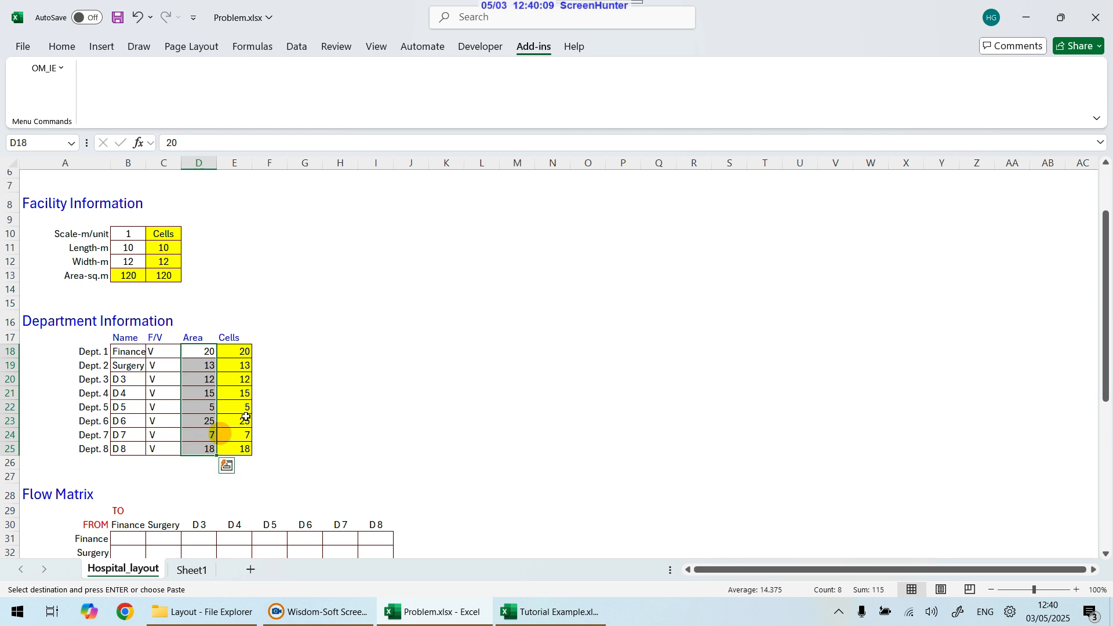
pyautogui.scroll(-2, 452, 342)
pyautogui.scroll(-2, 452, 341)
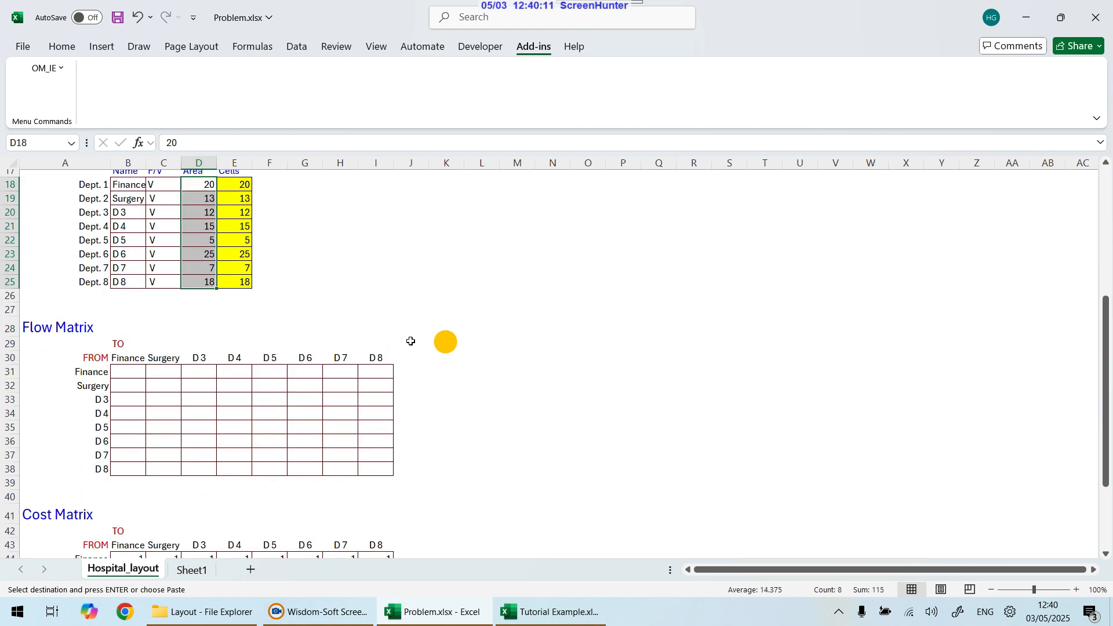
pyautogui.moveTo(124, 376); pyautogui.dragTo(378, 467)
pyautogui.click(210, 412)
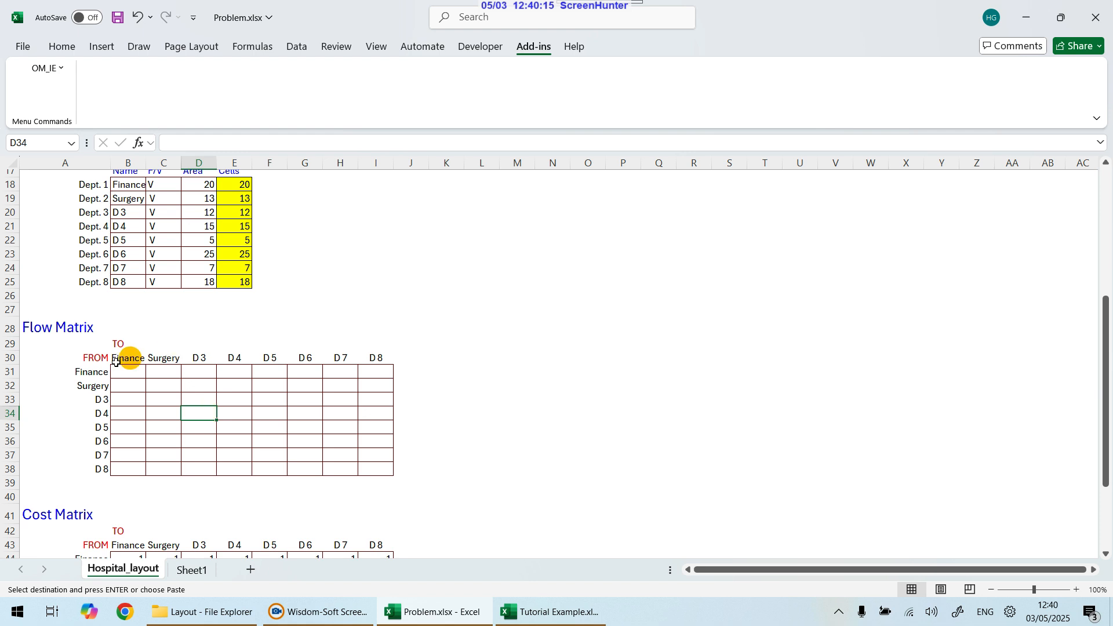
pyautogui.scroll(1, 122, 278)
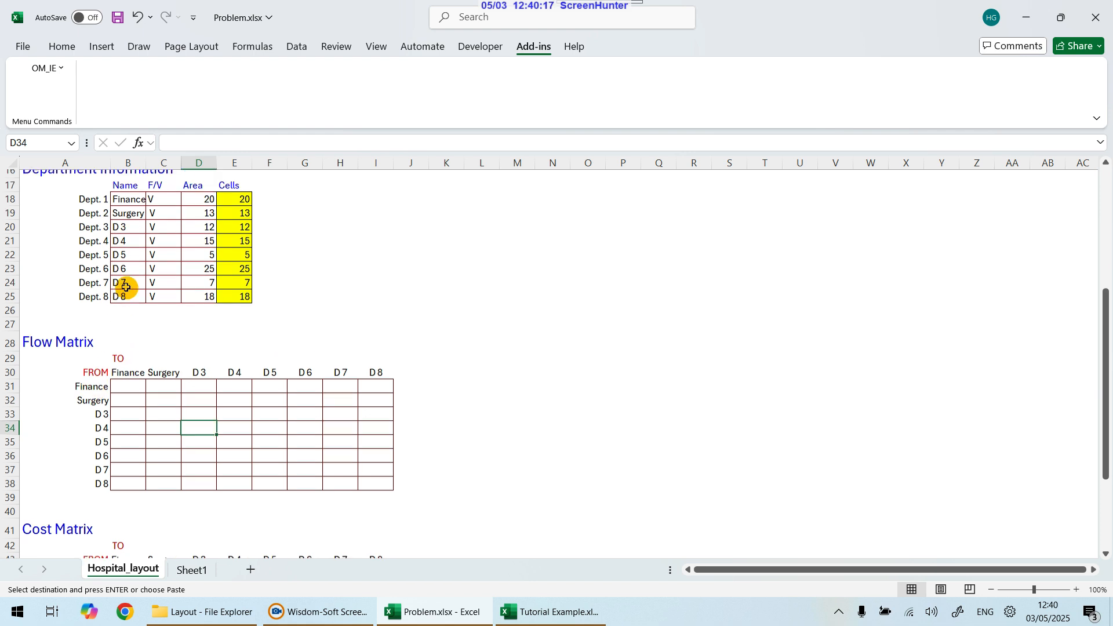
pyautogui.moveTo(125, 226); pyautogui.dragTo(120, 322)
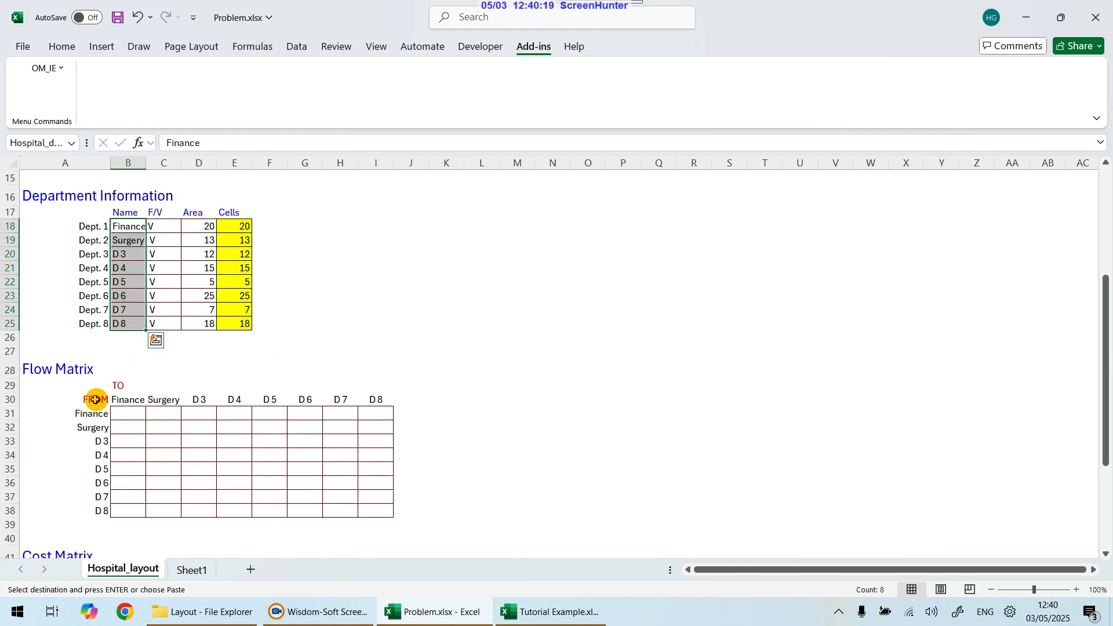
pyautogui.moveTo(93, 413); pyautogui.dragTo(91, 508)
pyautogui.scroll(-5, 145, 464)
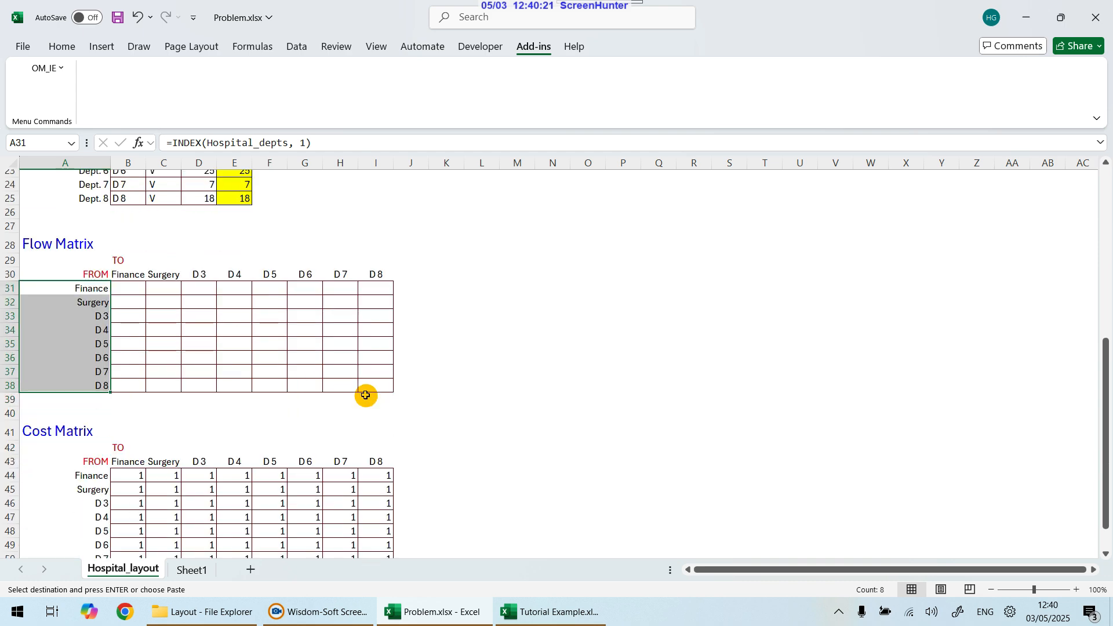
pyautogui.moveTo(99, 392); pyautogui.dragTo(92, 487)
pyautogui.scroll(3, 189, 418)
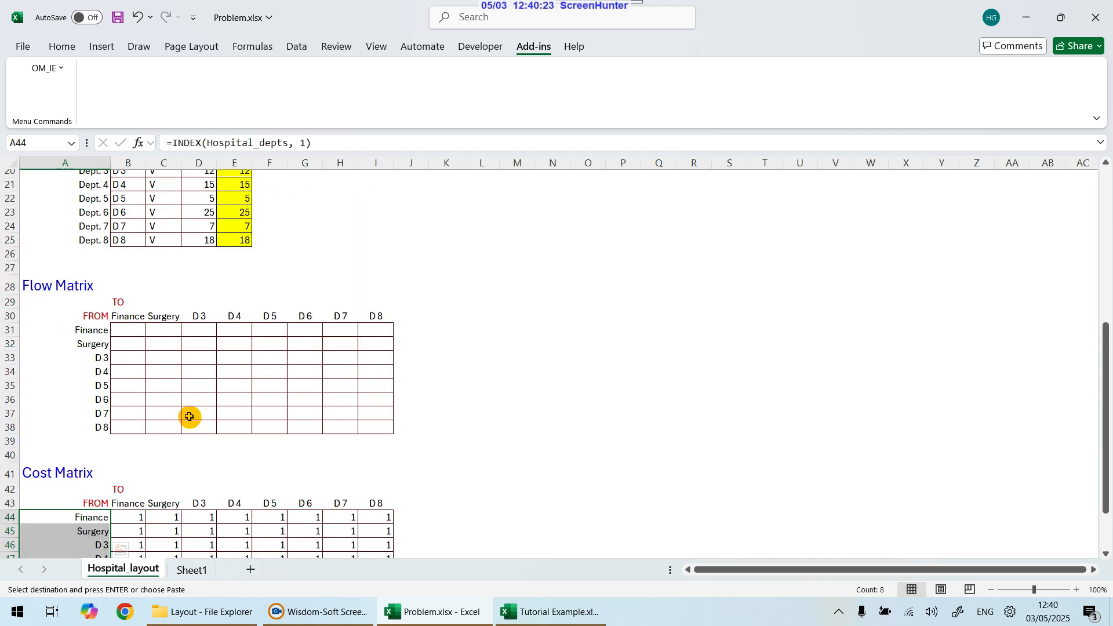
pyautogui.click(173, 325)
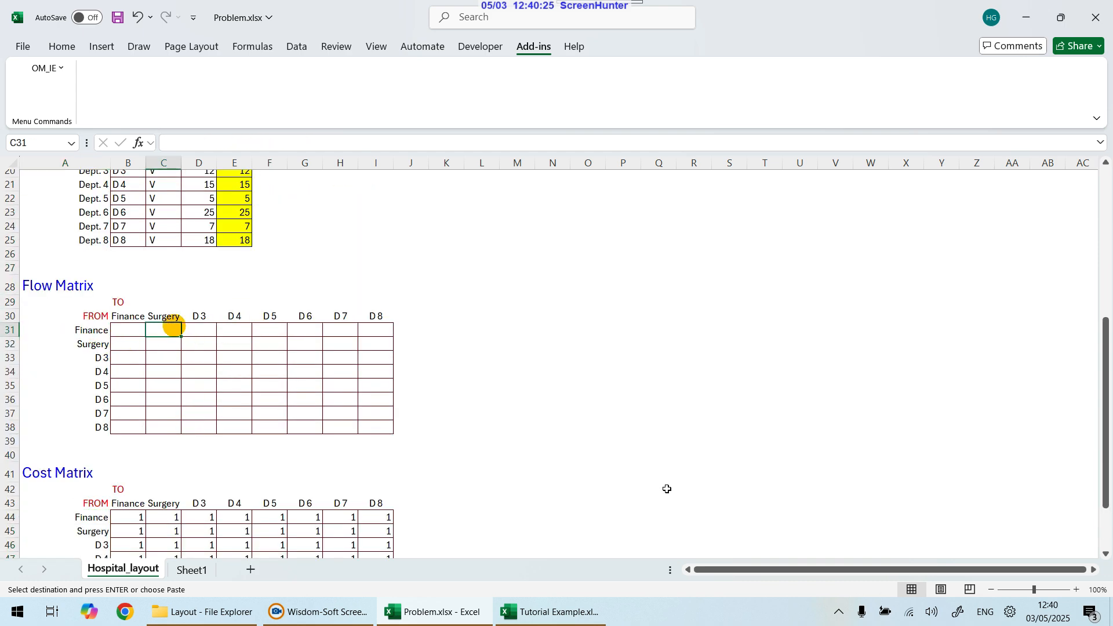
# Step: Copy the 8×8 flow table from the Tutorial Example's Problem Data sheet and paste it as values into the Flow Matrix
pyautogui.click(549, 608)
pyautogui.click(447, 390)
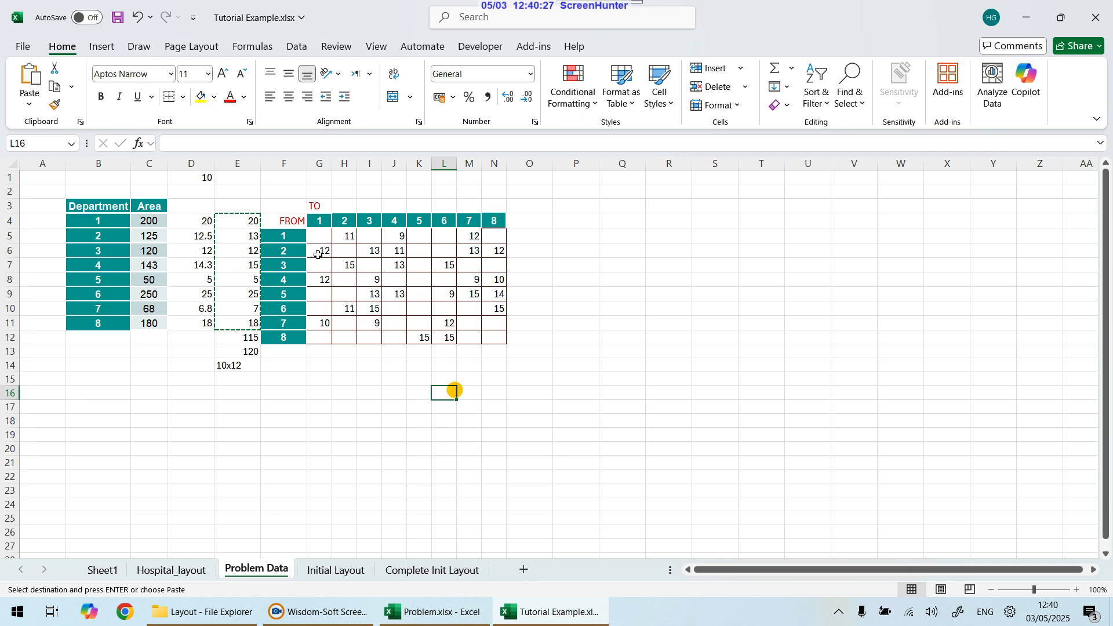
pyautogui.click(344, 236)
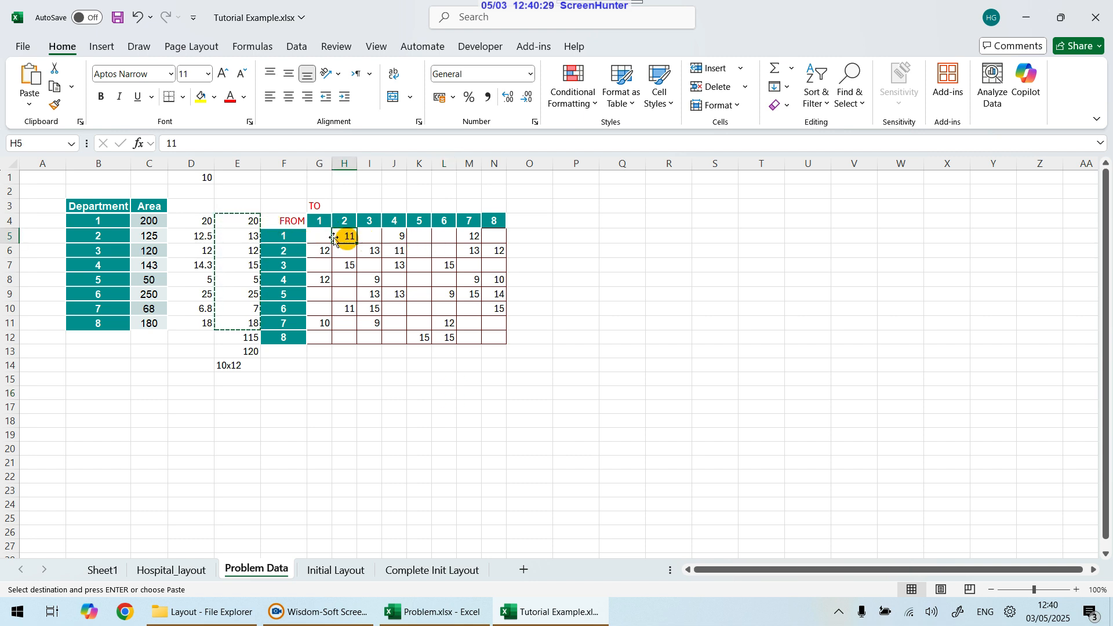
pyautogui.moveTo(321, 236); pyautogui.dragTo(492, 336)
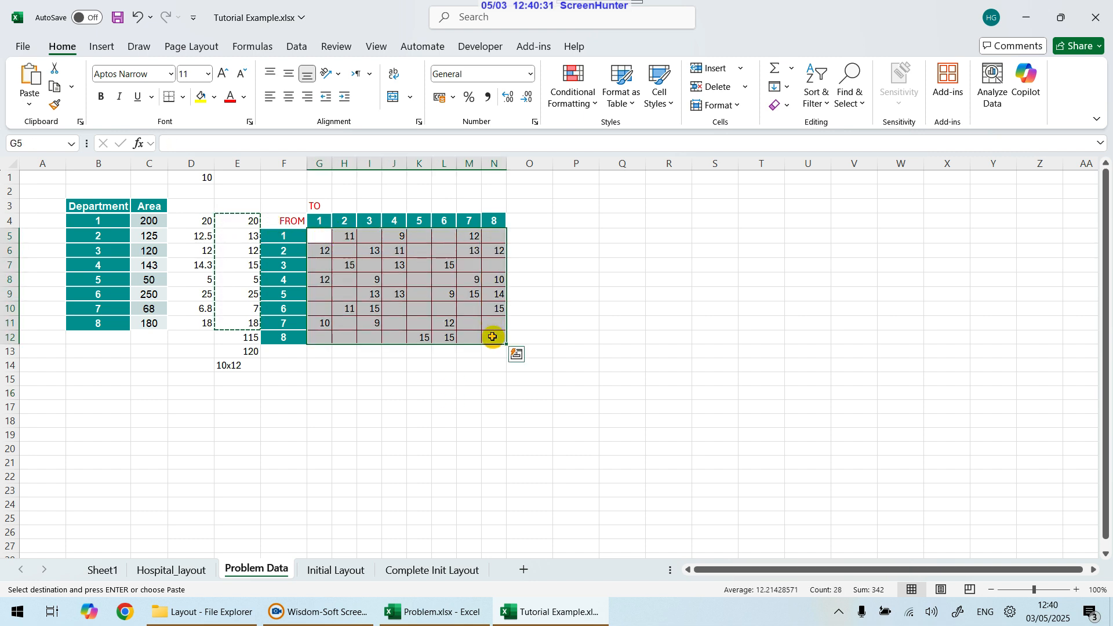
pyautogui.hotkey('ctrl', 'c')
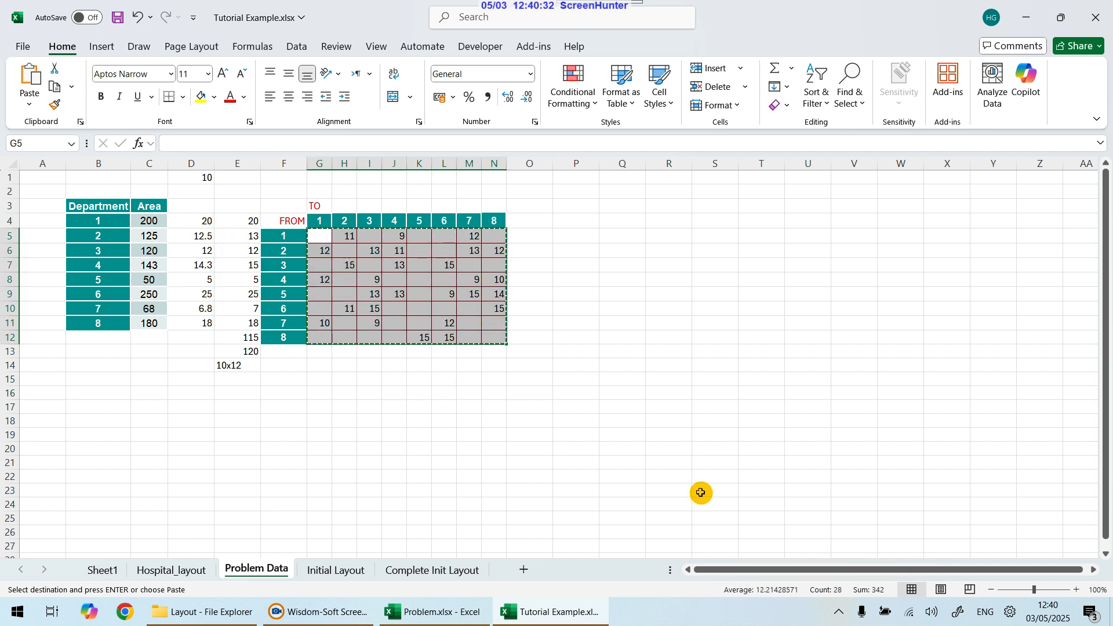
pyautogui.click(428, 613)
pyautogui.click(120, 330)
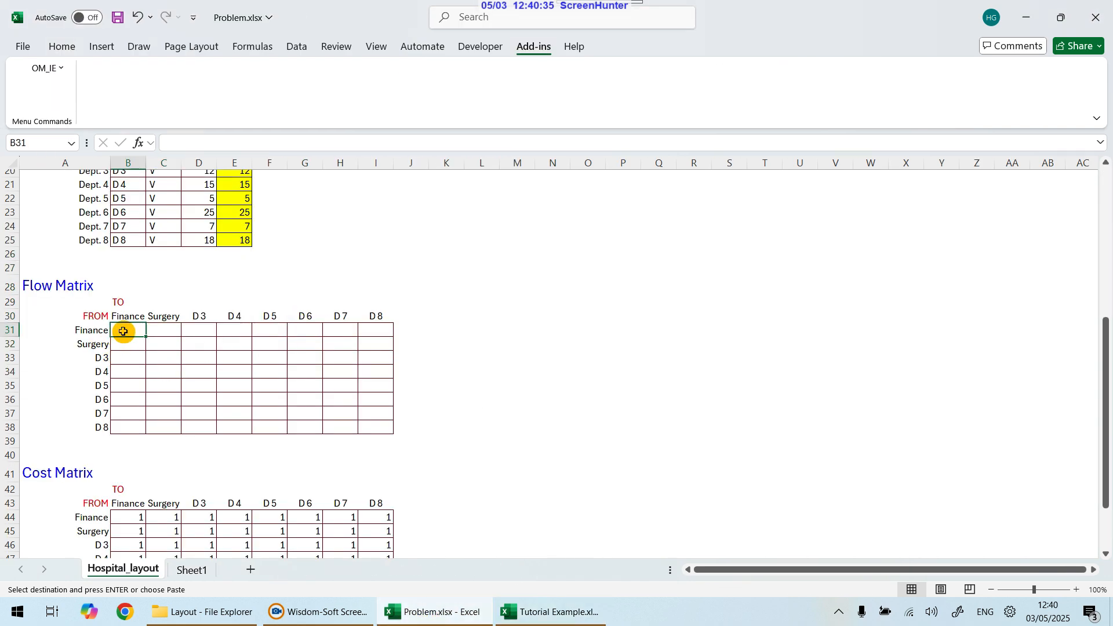
pyautogui.rightClick(120, 331)
pyautogui.click(186, 236)
pyautogui.click(519, 347)
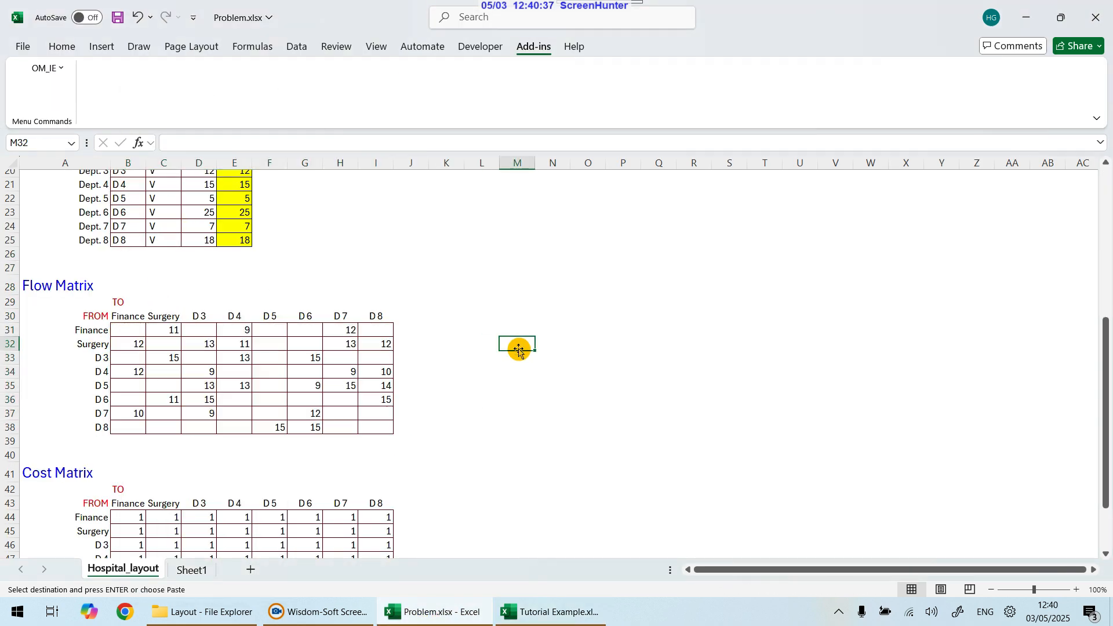
# Step: Review the Cost Matrix, the facility area and the department Cells column
pyautogui.scroll(-2, 518, 348)
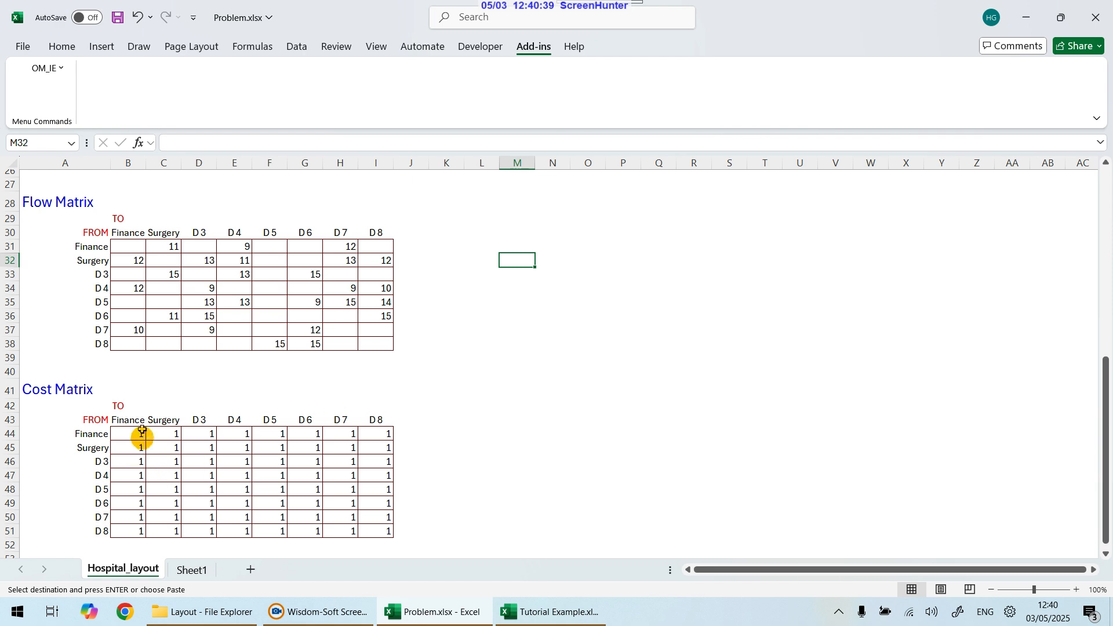
pyautogui.moveTo(139, 435); pyautogui.dragTo(383, 530)
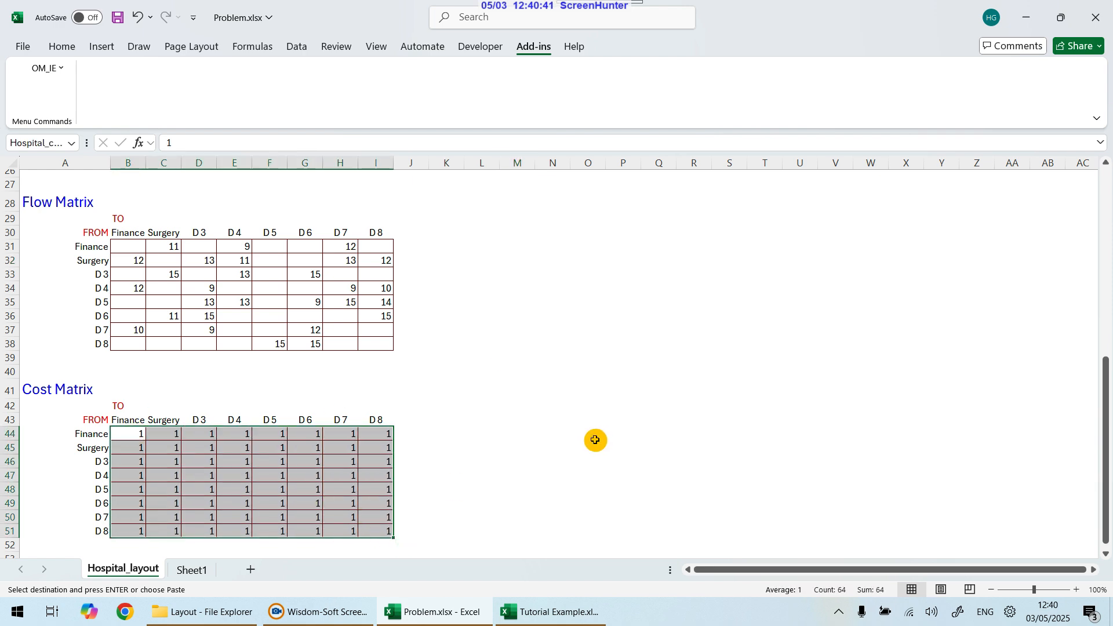
pyautogui.scroll(-2, 593, 441)
pyautogui.scroll(10, 594, 443)
pyautogui.scroll(-1, 593, 443)
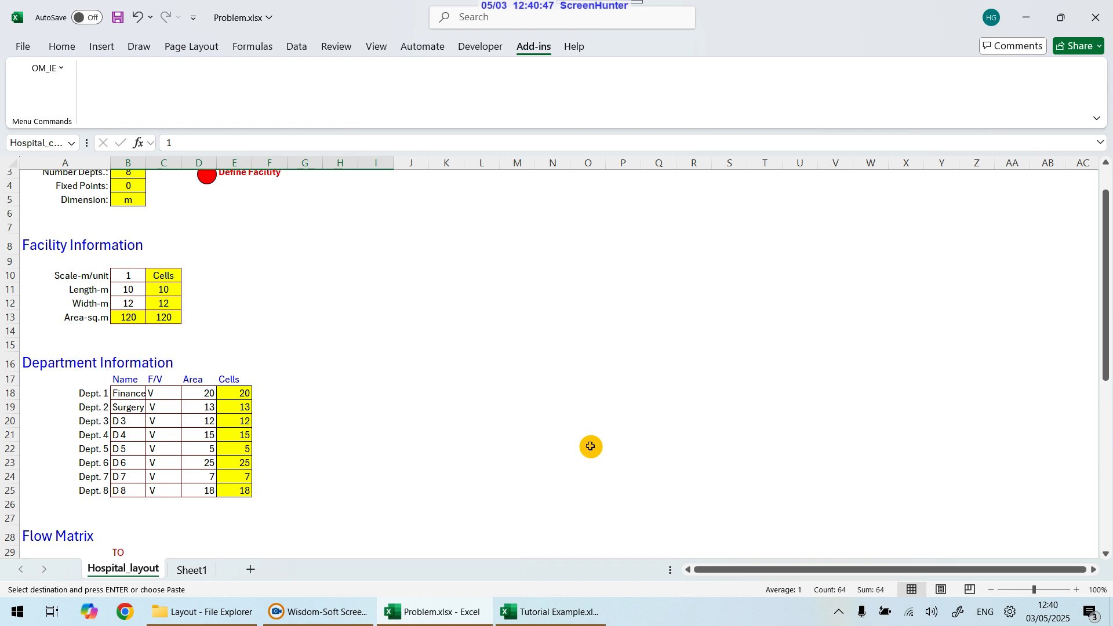
pyautogui.scroll(1, 590, 446)
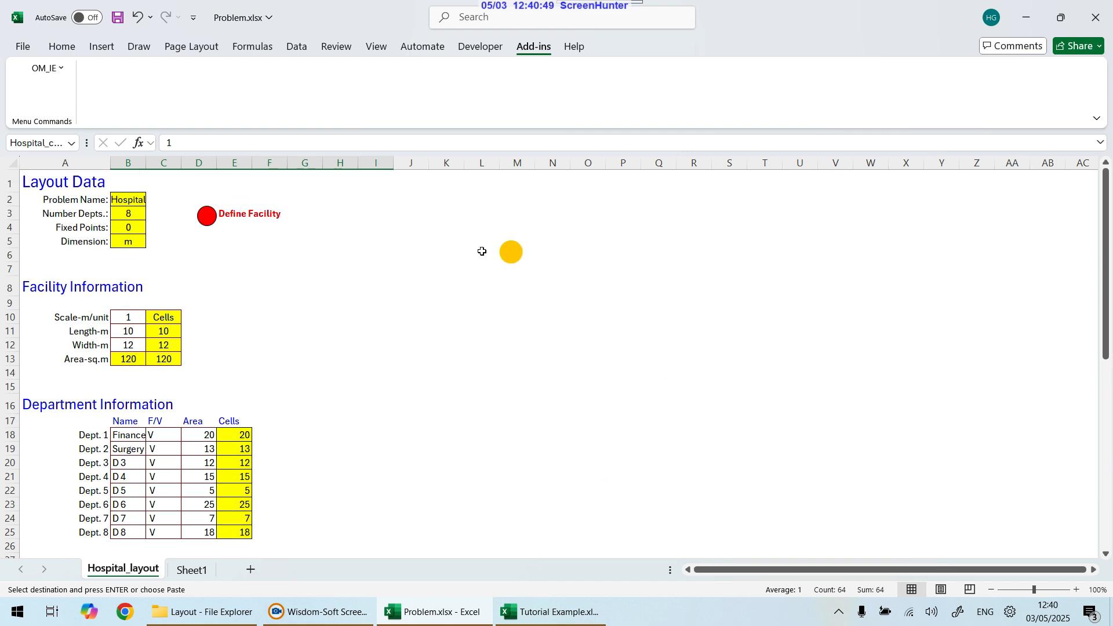
pyautogui.click(173, 359)
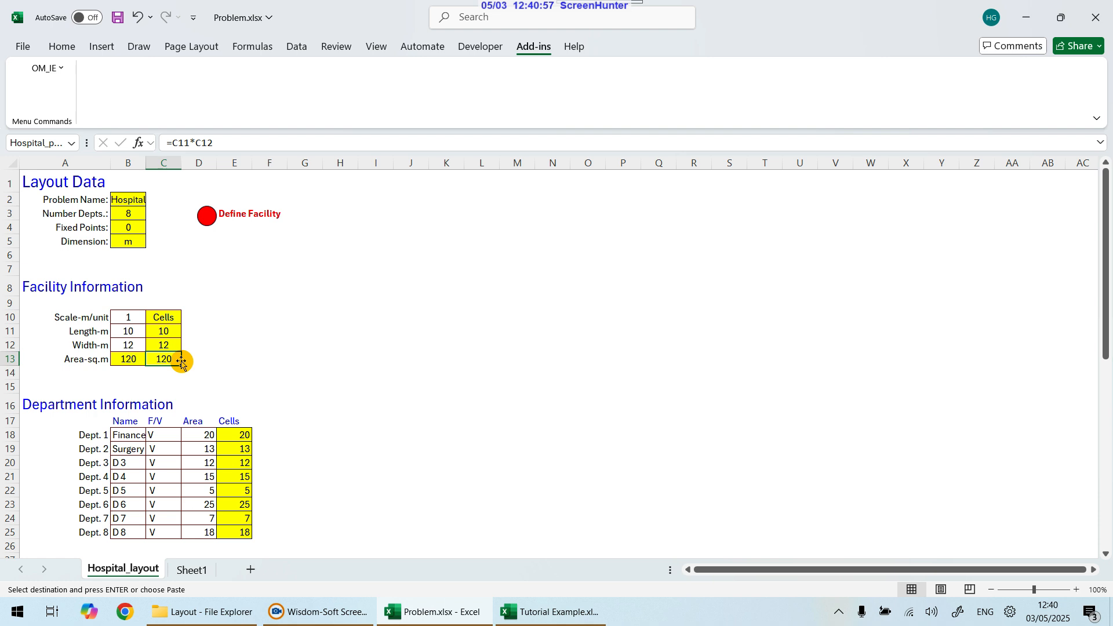
pyautogui.scroll(-2, 390, 380)
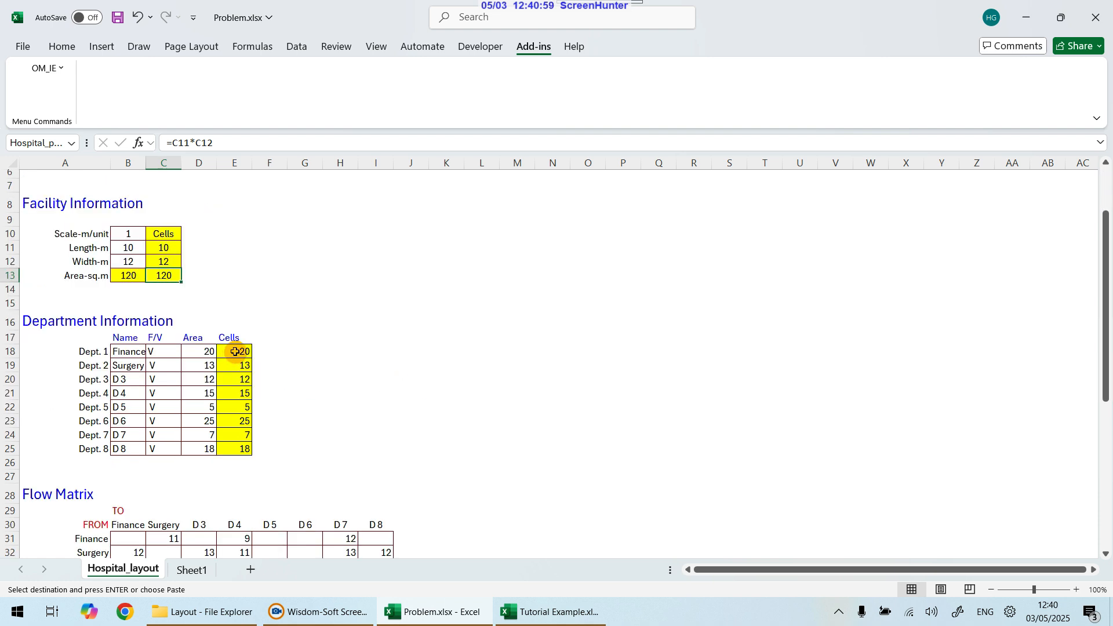
pyautogui.moveTo(235, 352); pyautogui.dragTo(234, 447)
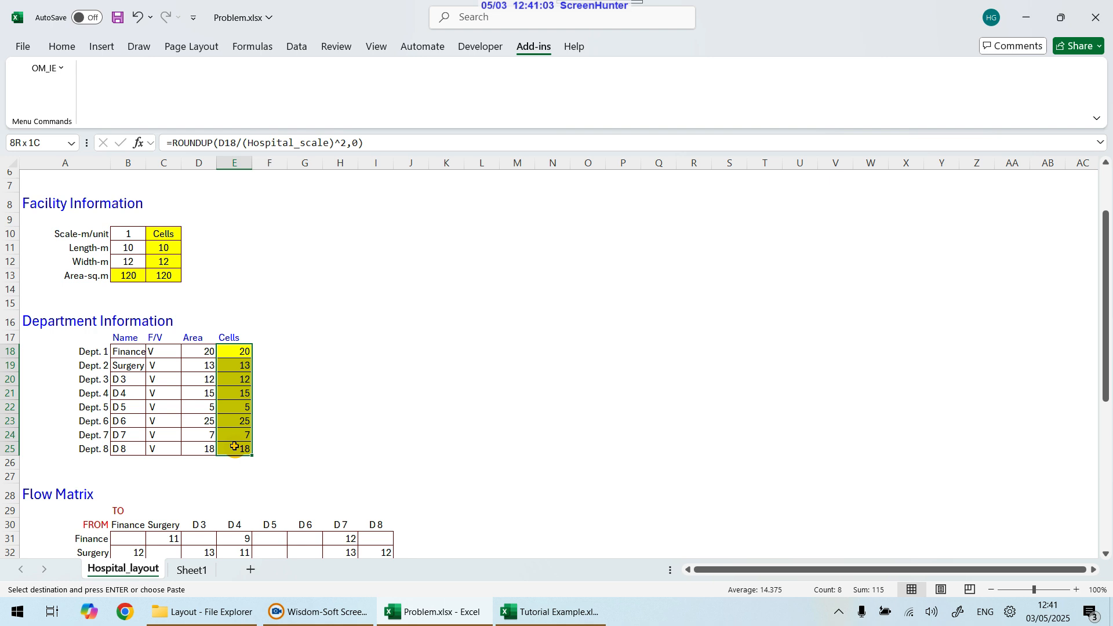
pyautogui.moveTo(235, 447)
pyautogui.mouseDown()
pyautogui.moveTo(256, 427)
pyautogui.moveTo(300, 417)
pyautogui.moveTo(242, 427)
pyautogui.moveTo(240, 446)
pyautogui.mouseUp()
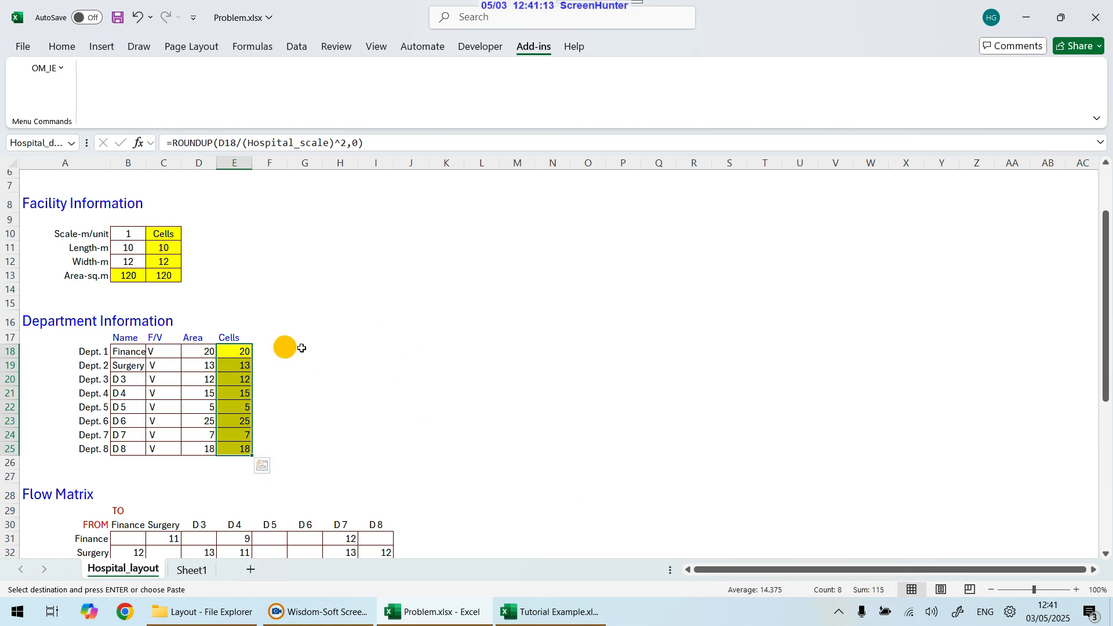
# Step: Set Dept. 3's area to 20
pyautogui.click(332, 351)
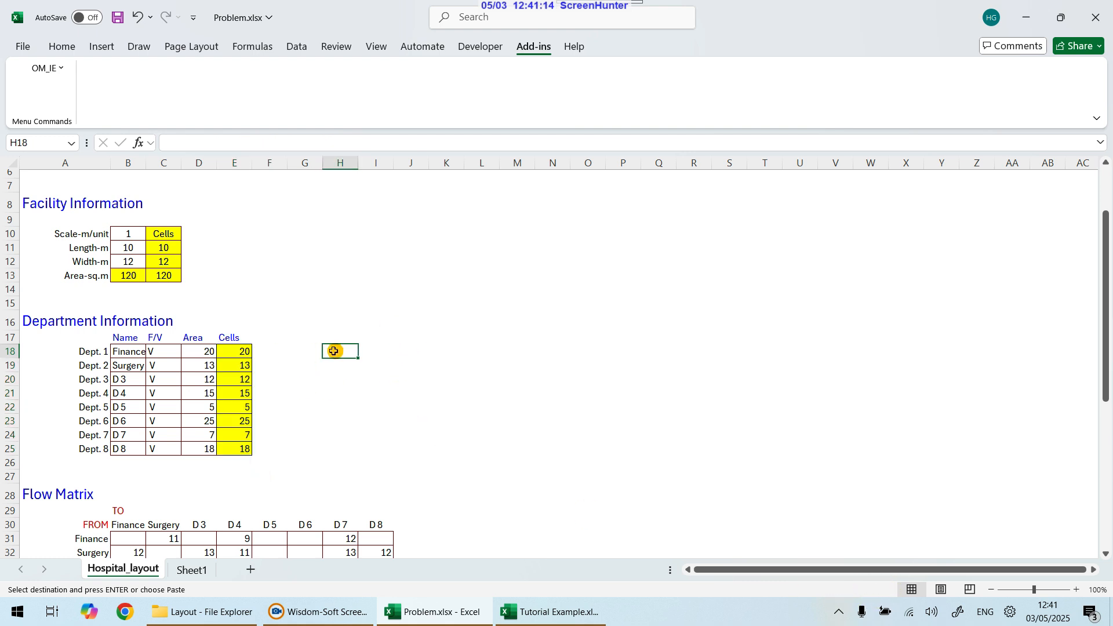
pyautogui.click(200, 381)
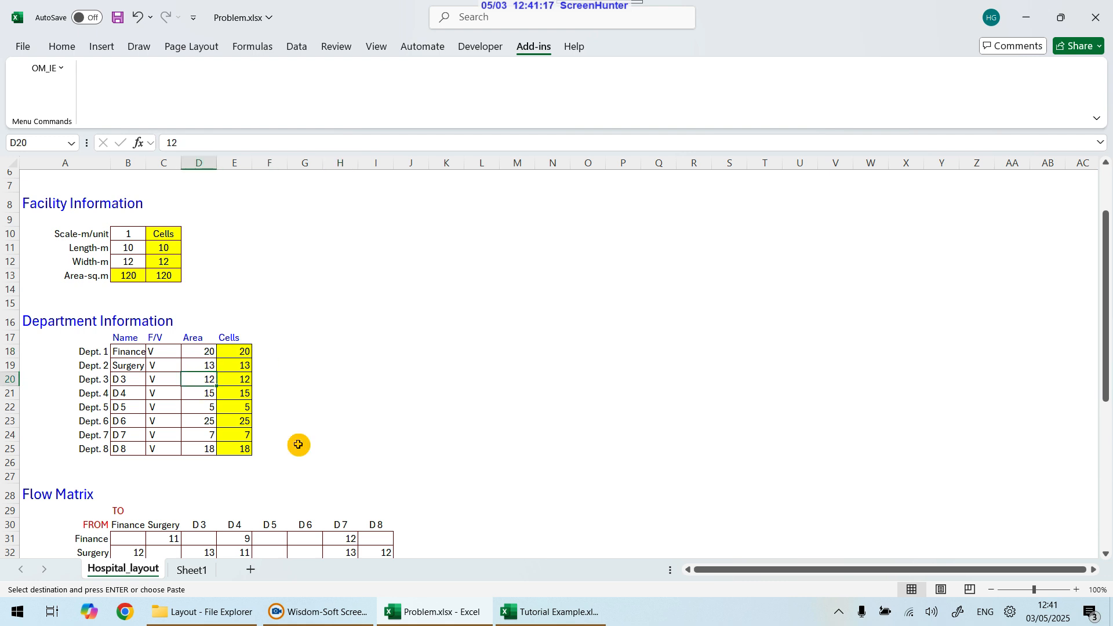
pyautogui.write('2')
pyautogui.press('Return')
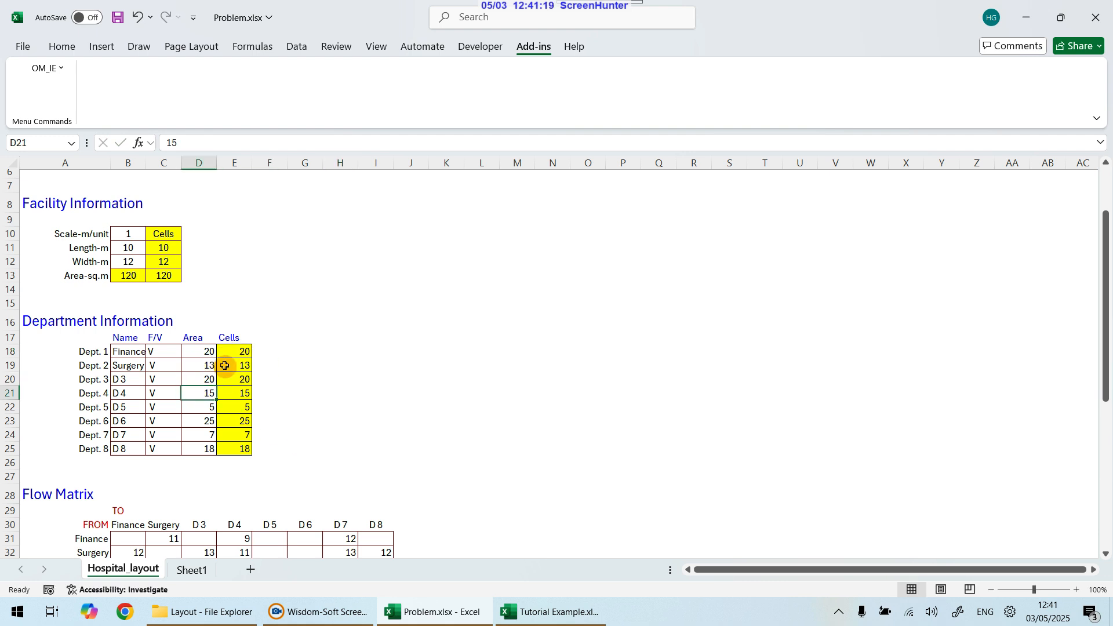
# Step: Try to define the facility for the Hospital problem
pyautogui.moveTo(239, 349); pyautogui.dragTo(248, 448)
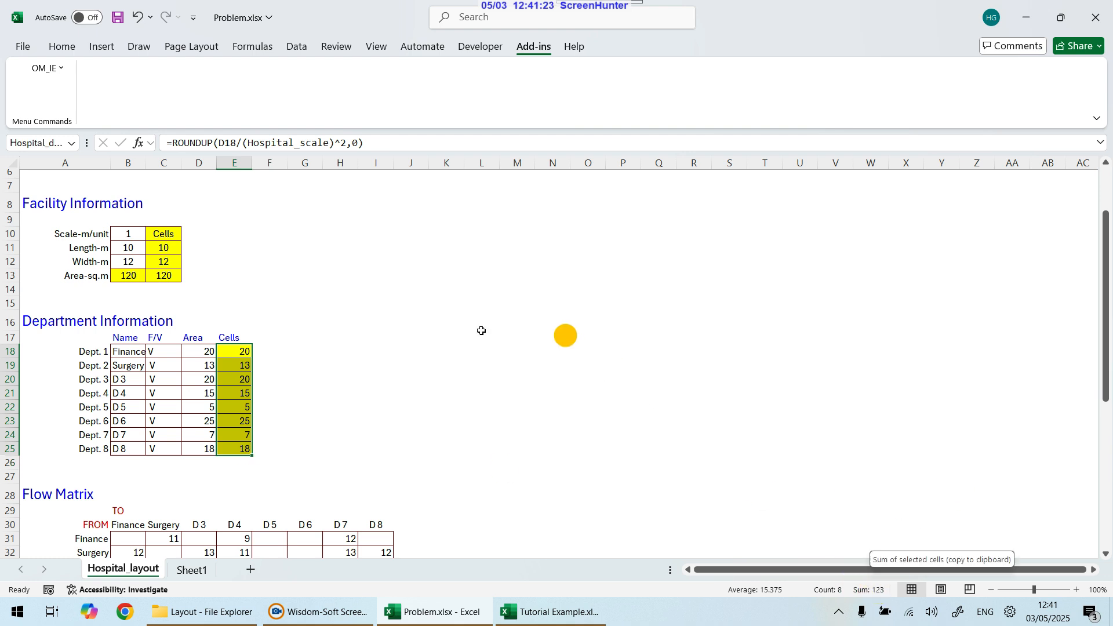
pyautogui.scroll(2, 371, 302)
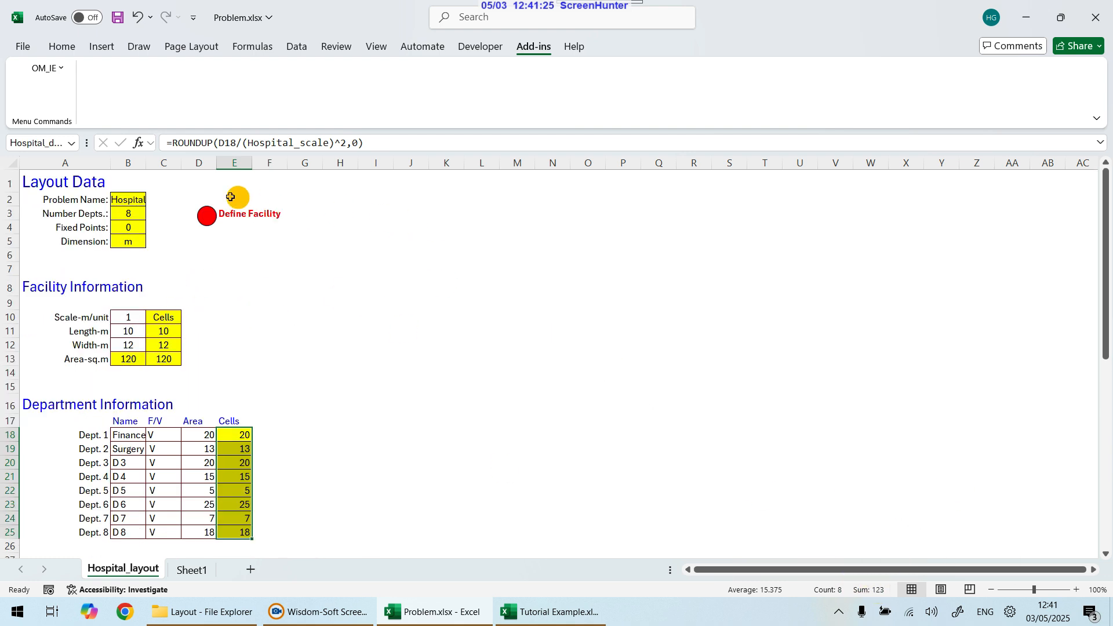
pyautogui.click(210, 220)
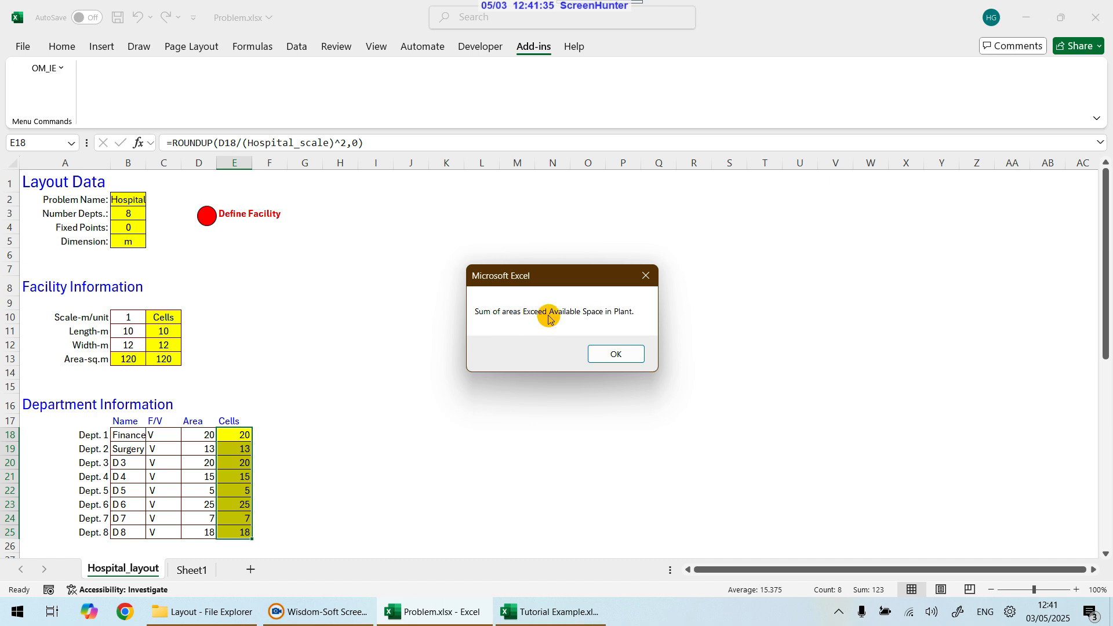
pyautogui.click(623, 352)
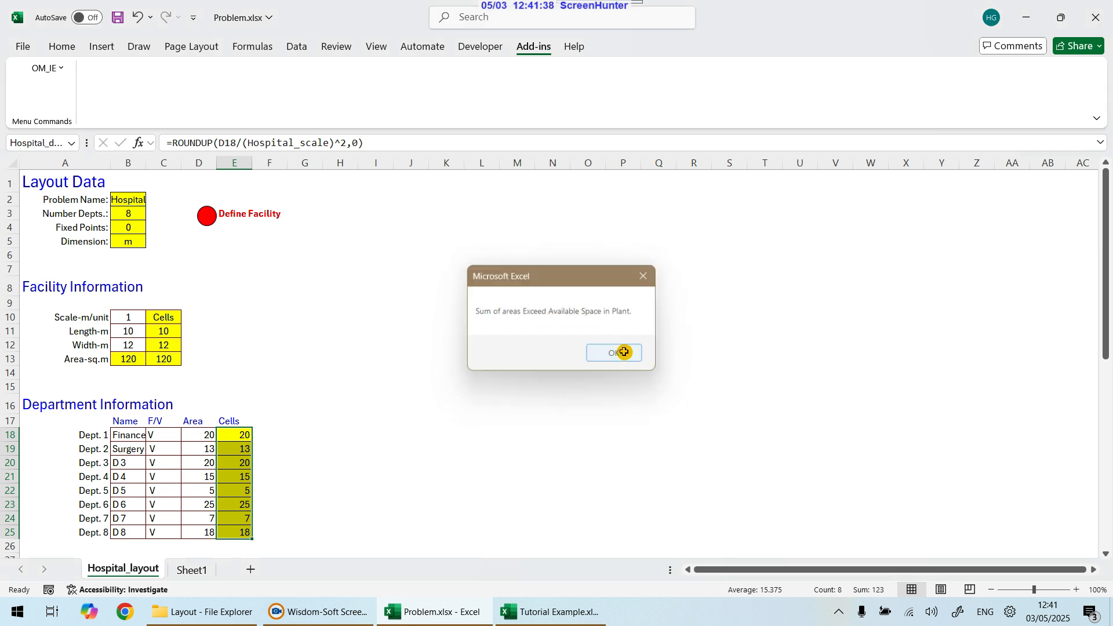
# Step: Set Dept. 3's area to 12 and compare the total department area with the facility area
pyautogui.click(210, 464)
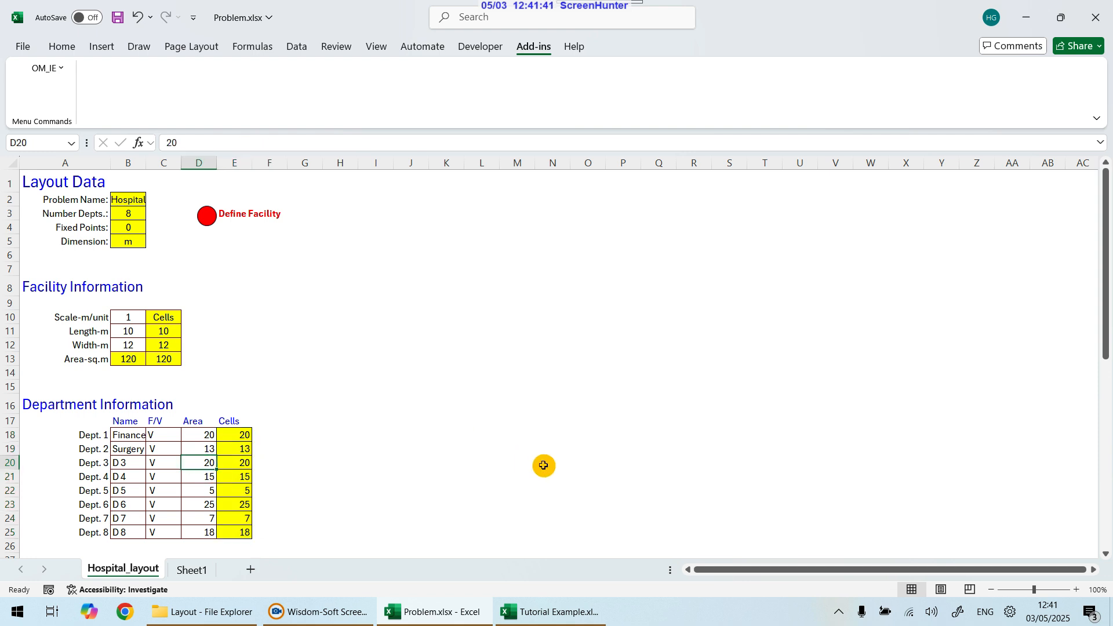
pyautogui.write('12')
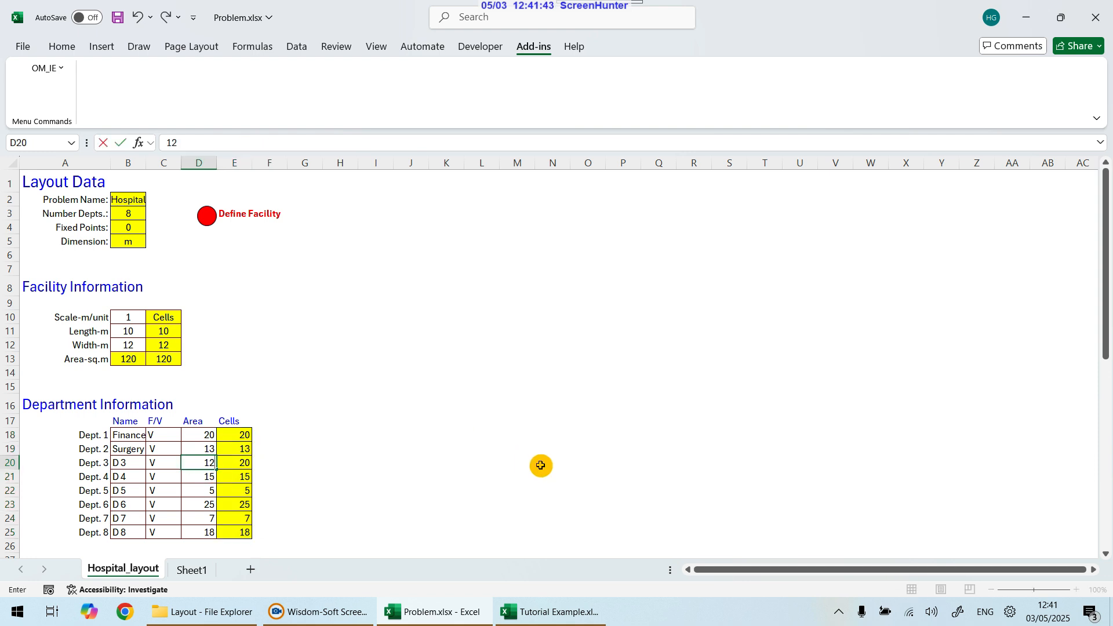
pyautogui.press('Return')
pyautogui.moveTo(210, 435); pyautogui.dragTo(209, 532)
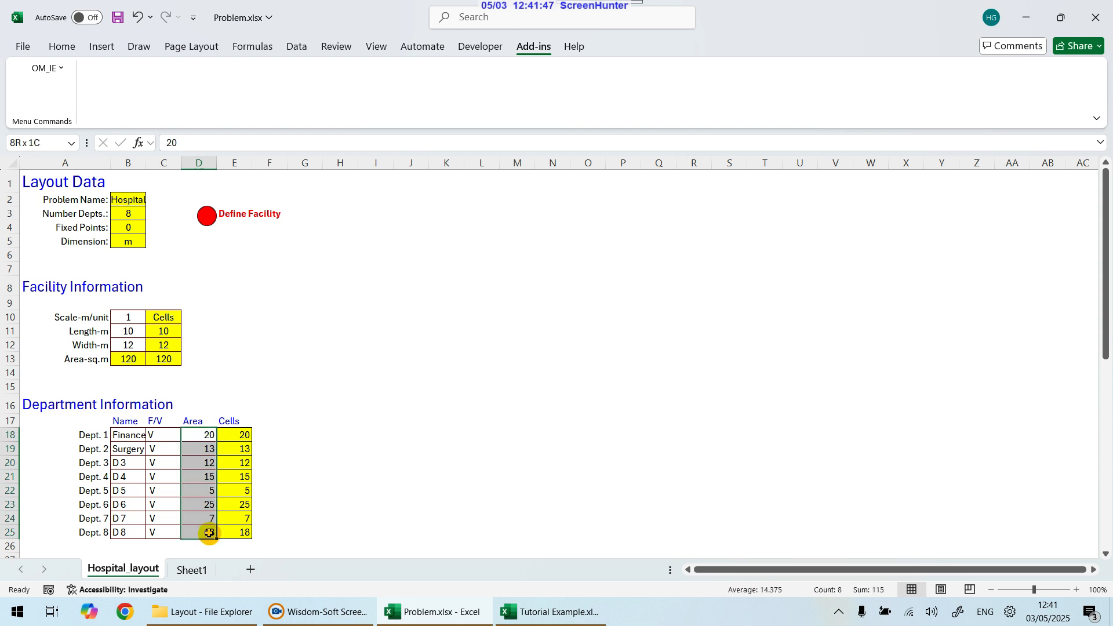
pyautogui.click(168, 359)
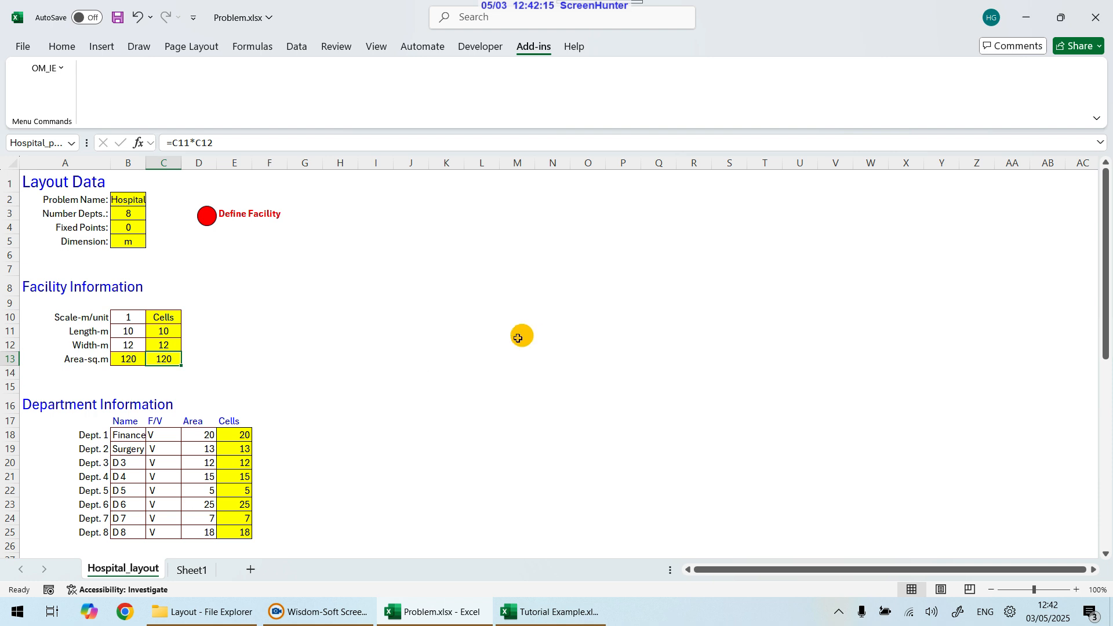
pyautogui.scroll(-1, 514, 346)
pyautogui.scroll(1, 514, 346)
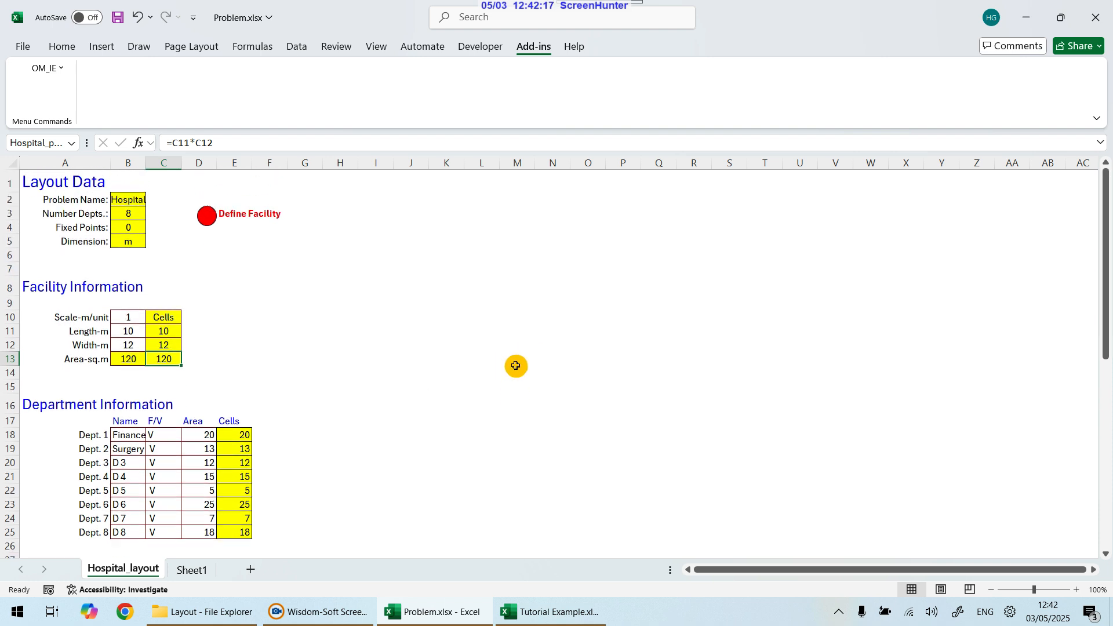
# Step: Start Define Facility and choose the Traditional Craft method with Rectilinear distance
pyautogui.click(208, 218)
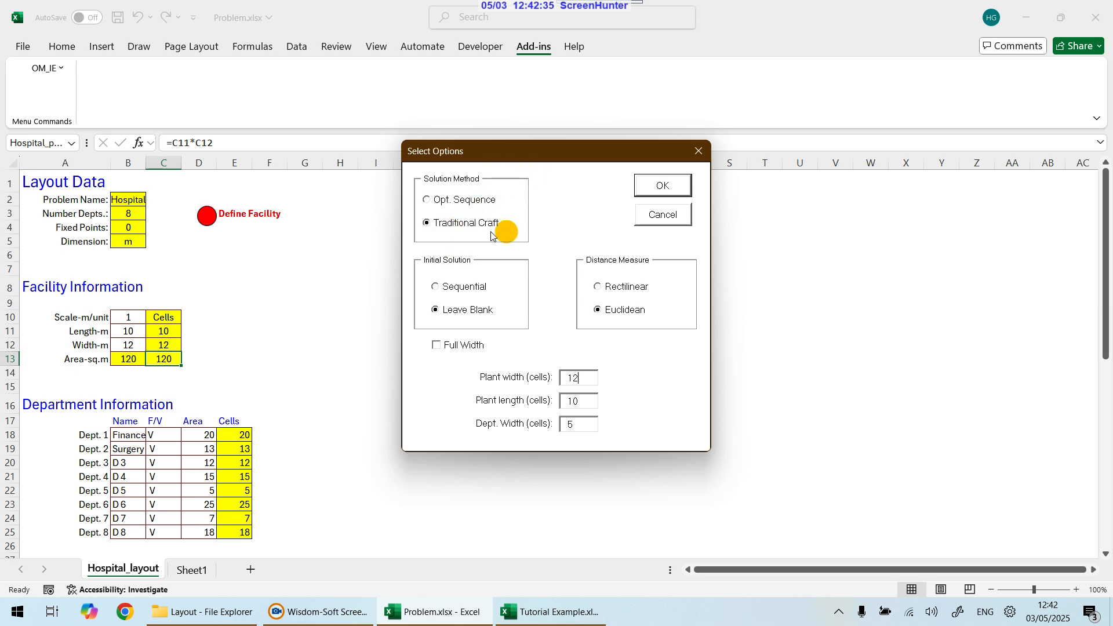
pyautogui.click(426, 200)
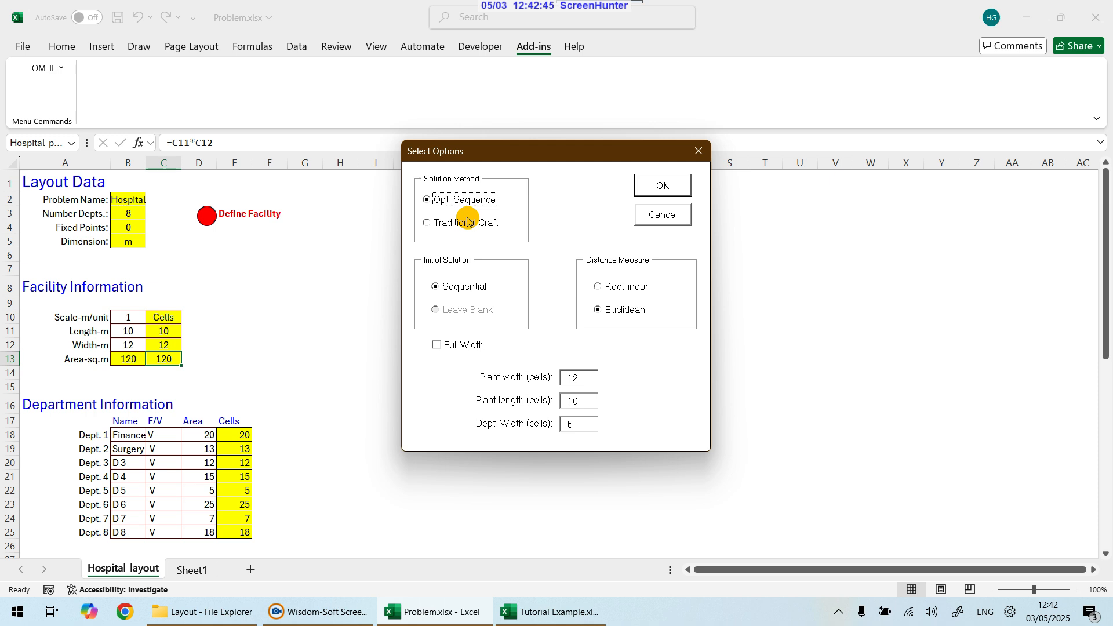
pyautogui.click(427, 223)
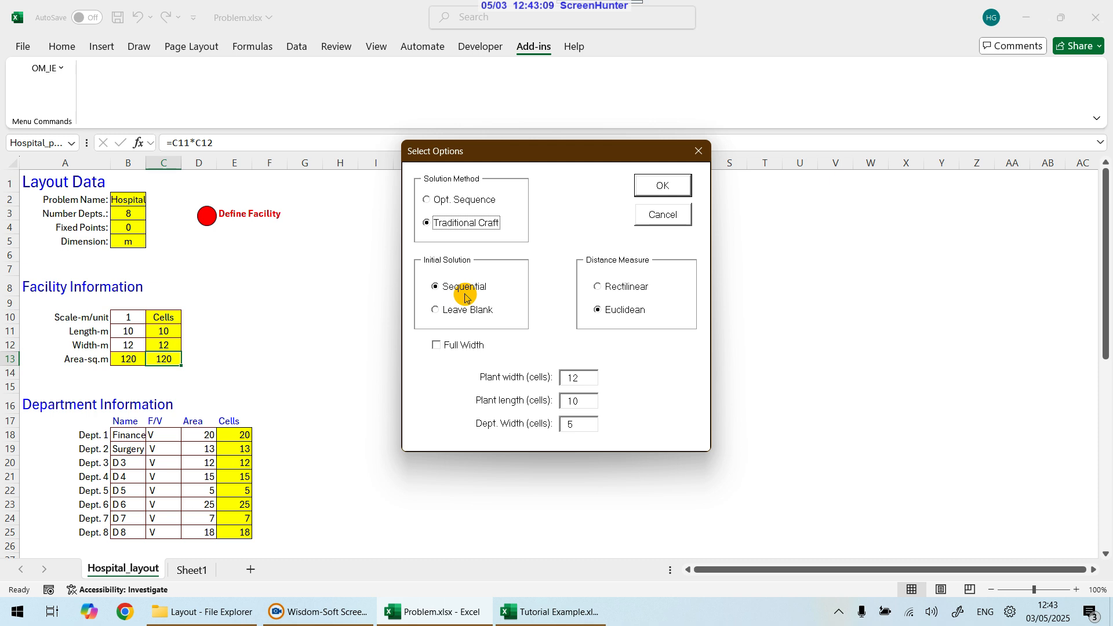
pyautogui.click(435, 311)
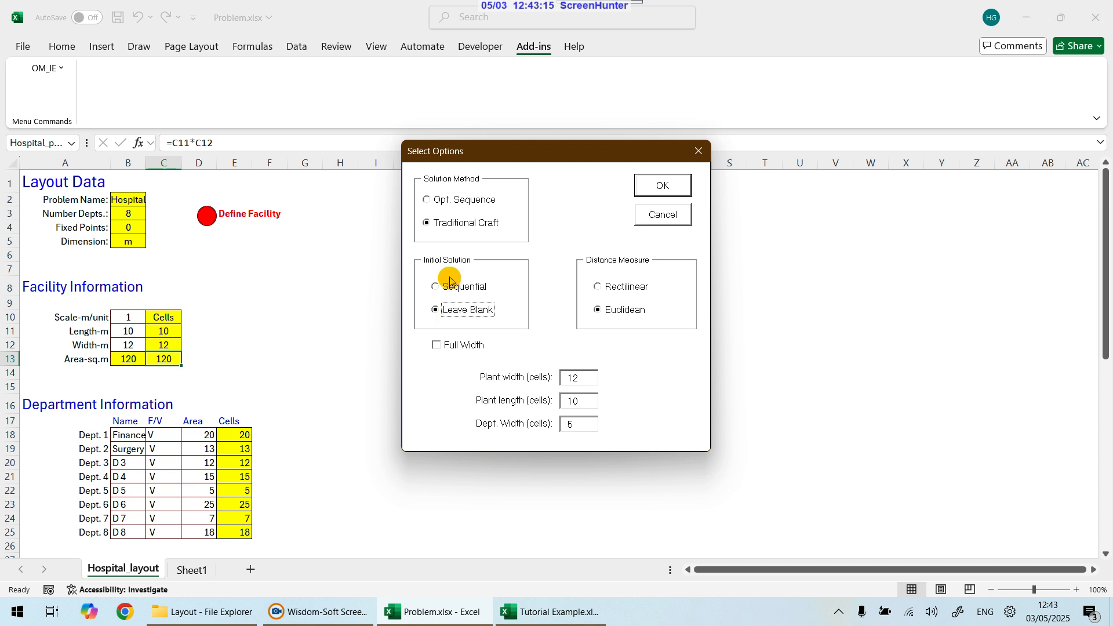
pyautogui.click(436, 287)
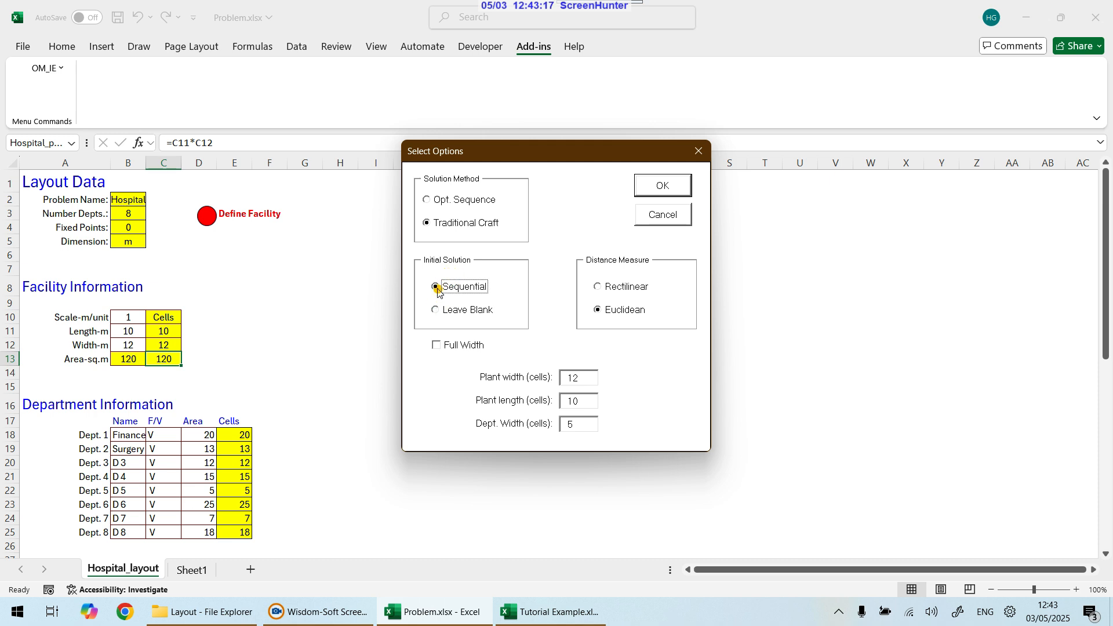
pyautogui.click(434, 310)
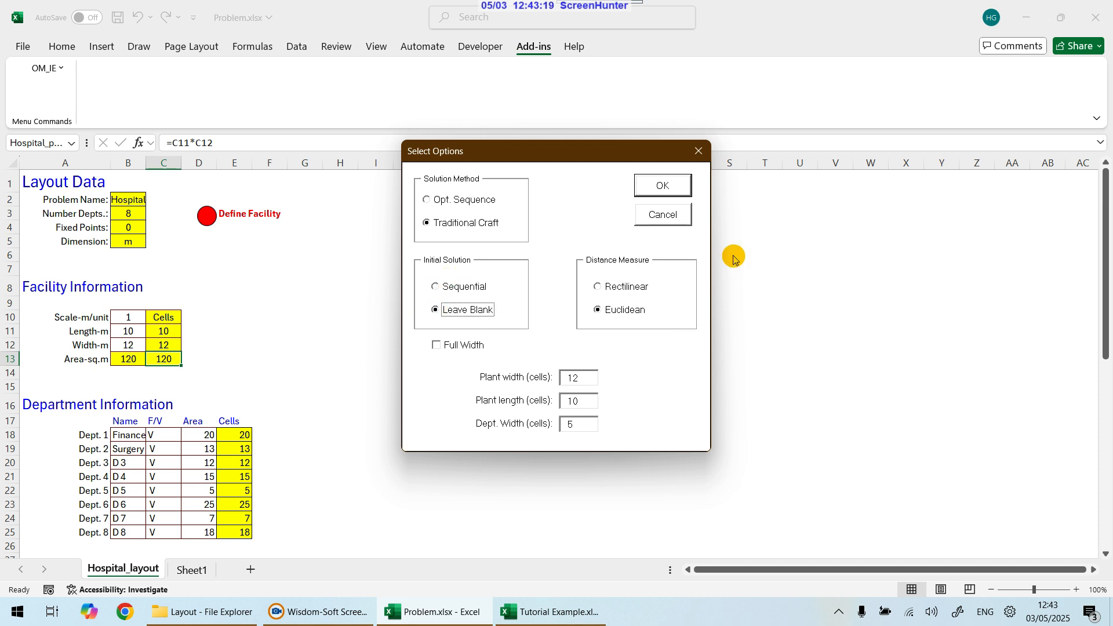
pyautogui.click(598, 287)
pyautogui.click(600, 309)
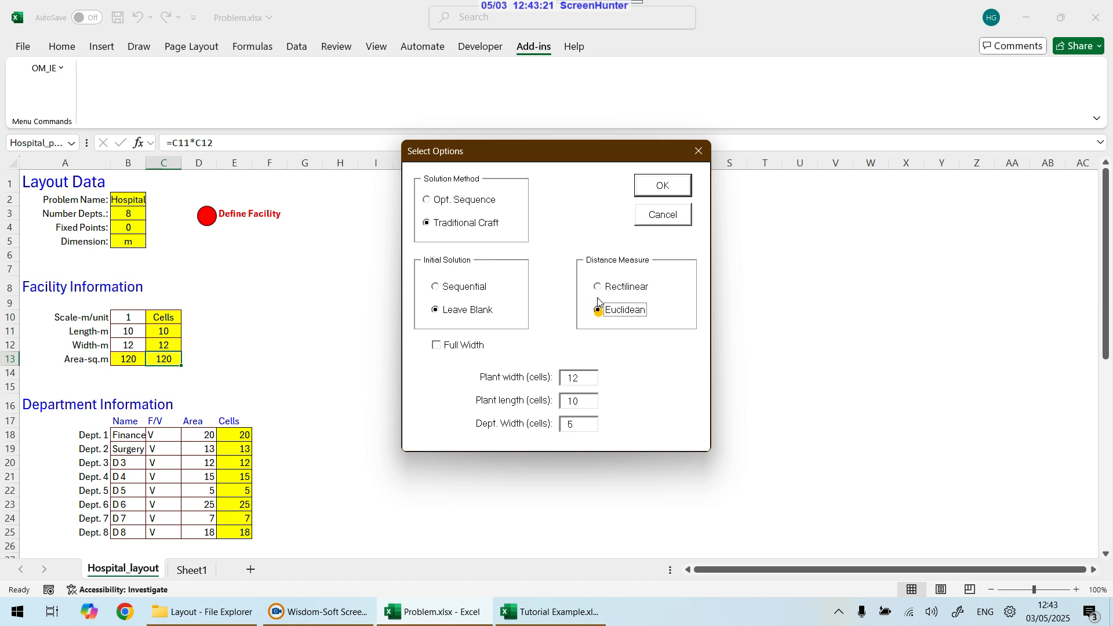
pyautogui.click(598, 287)
pyautogui.click(598, 311)
pyautogui.click(599, 286)
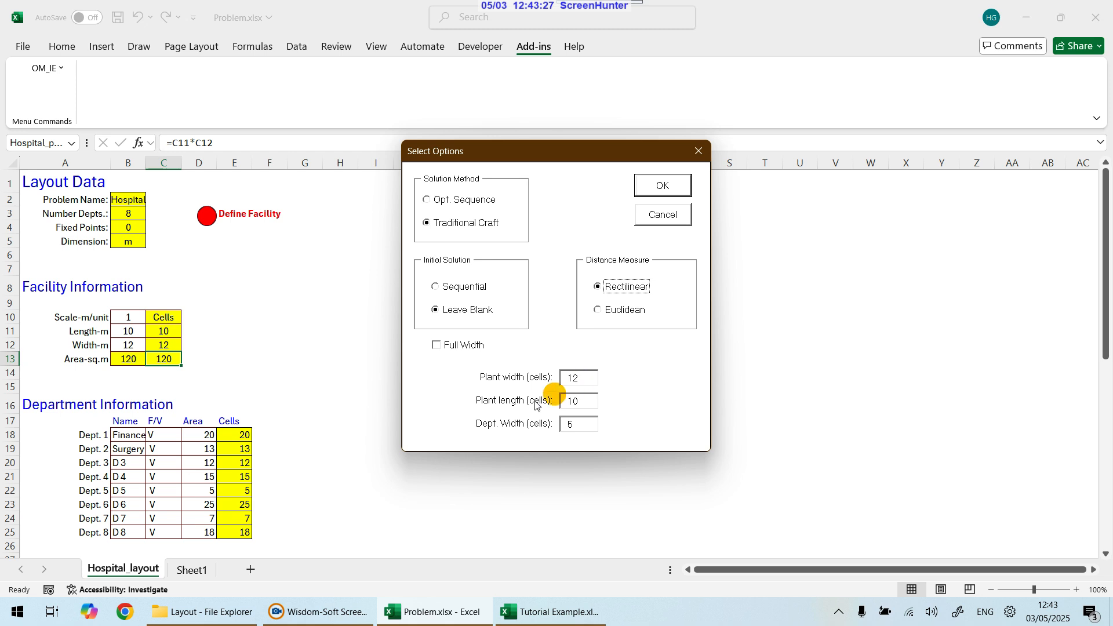
# Step: Choose a Sequential initial solution, set the department width to 4 cells, and confirm the options
pyautogui.doubleClick(573, 402)
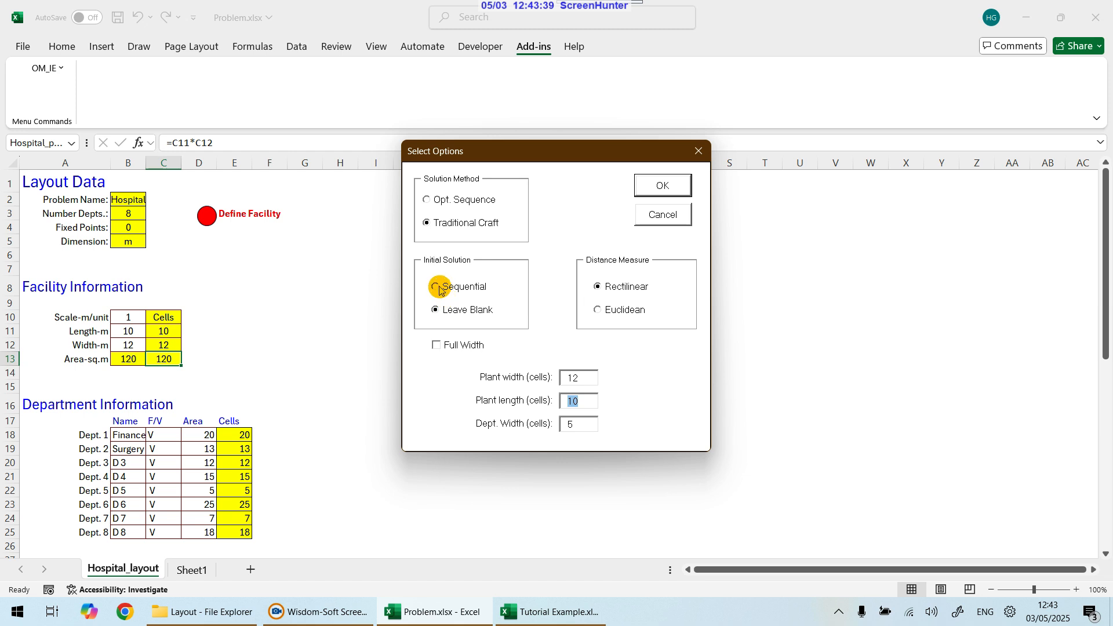
pyautogui.click(439, 288)
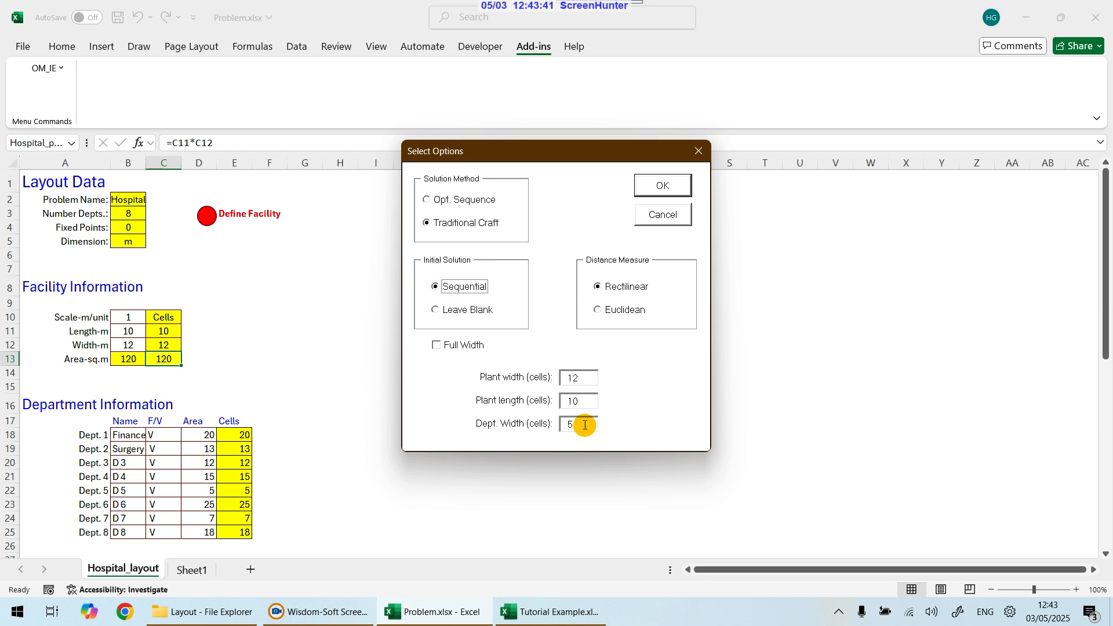
pyautogui.moveTo(585, 425); pyautogui.dragTo(562, 424)
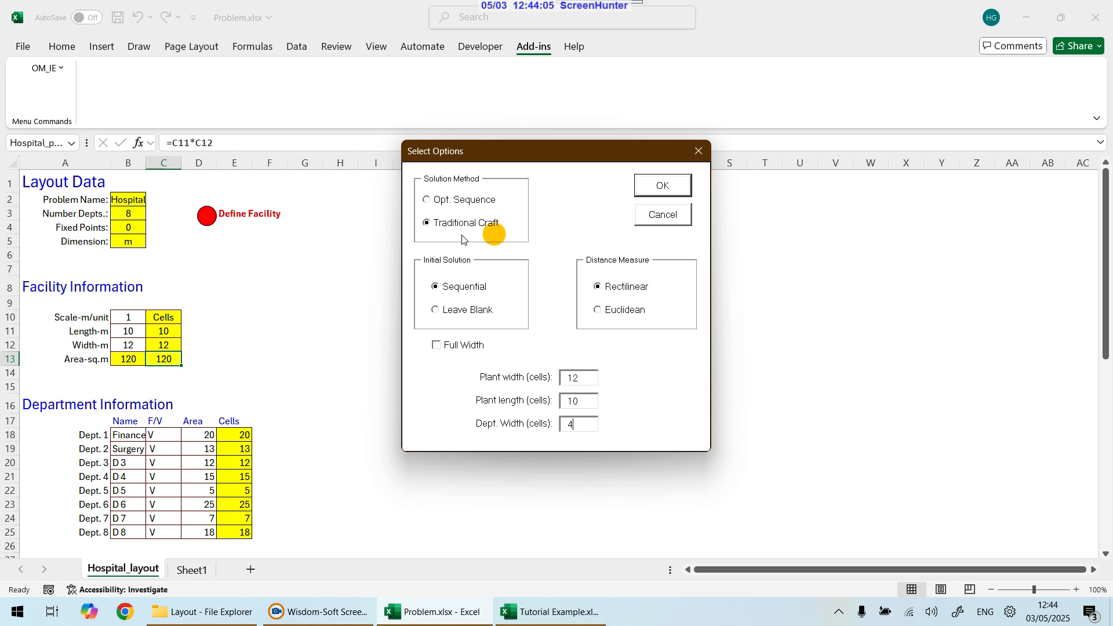
pyautogui.click(666, 186)
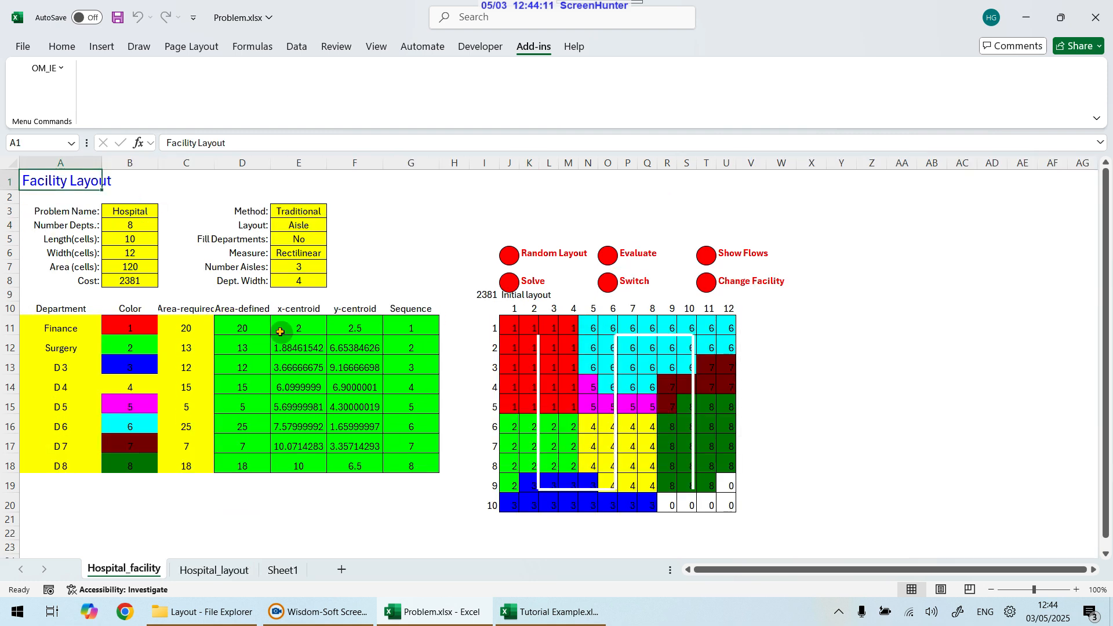
# Step: Examine the facility sheet's parameters, department table and initial layout grid
pyautogui.moveTo(37, 326); pyautogui.dragTo(162, 483)
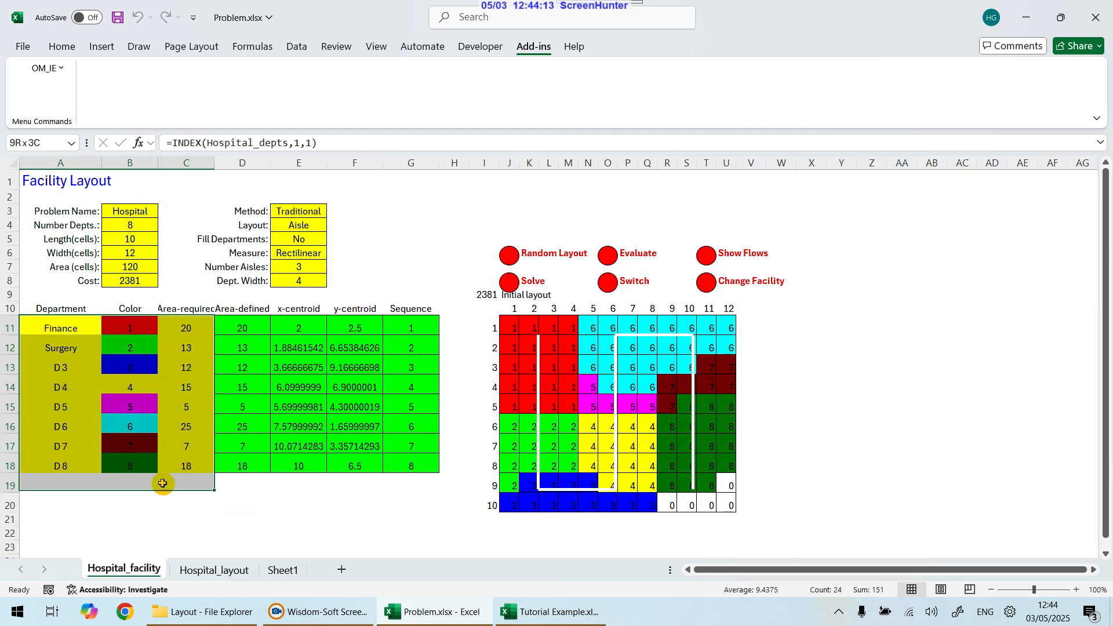
pyautogui.click(59, 330)
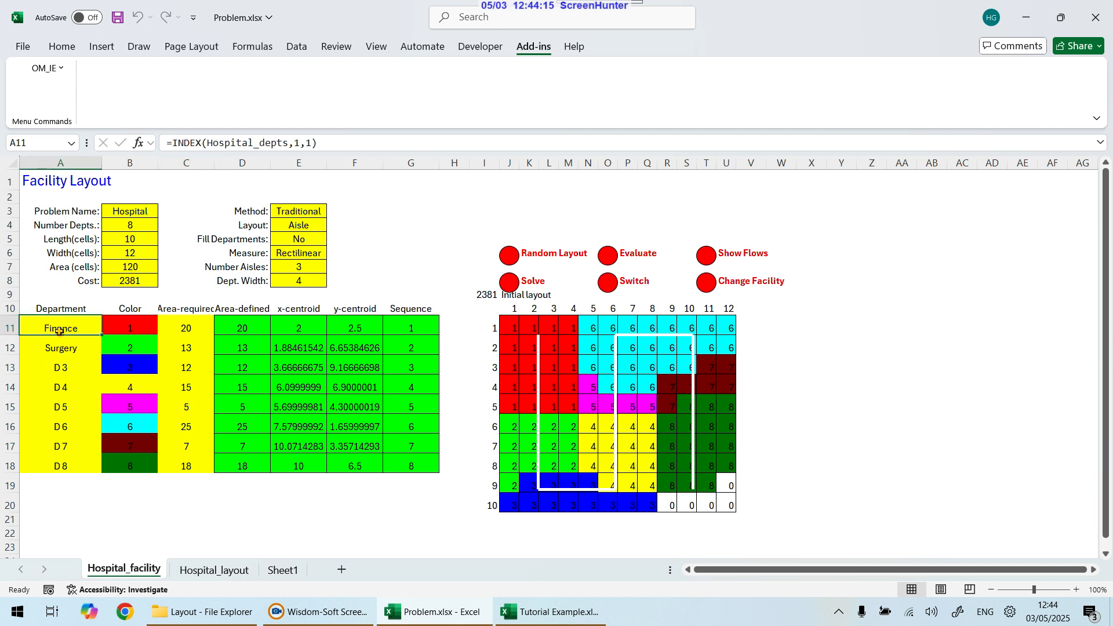
pyautogui.click(147, 327)
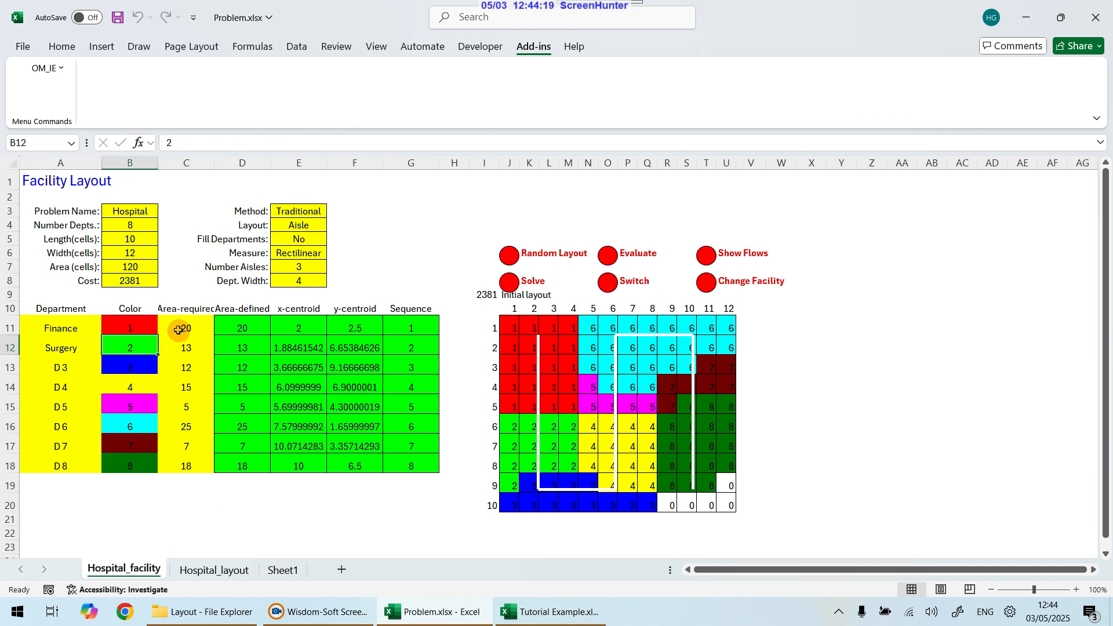
pyautogui.moveTo(180, 326); pyautogui.dragTo(183, 458)
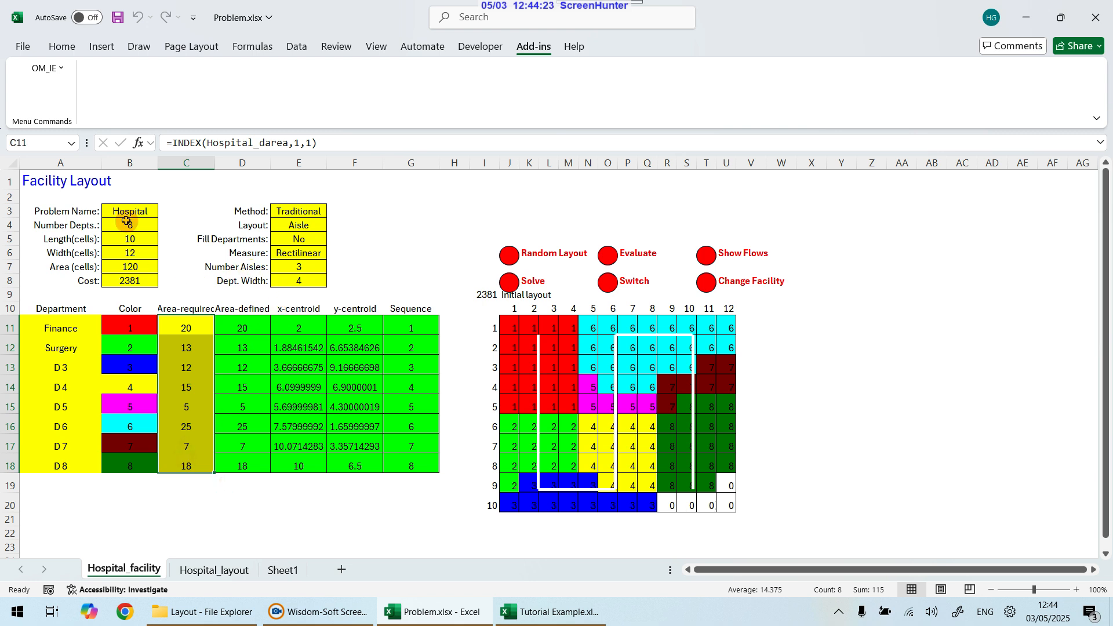
pyautogui.moveTo(128, 211); pyautogui.dragTo(134, 282)
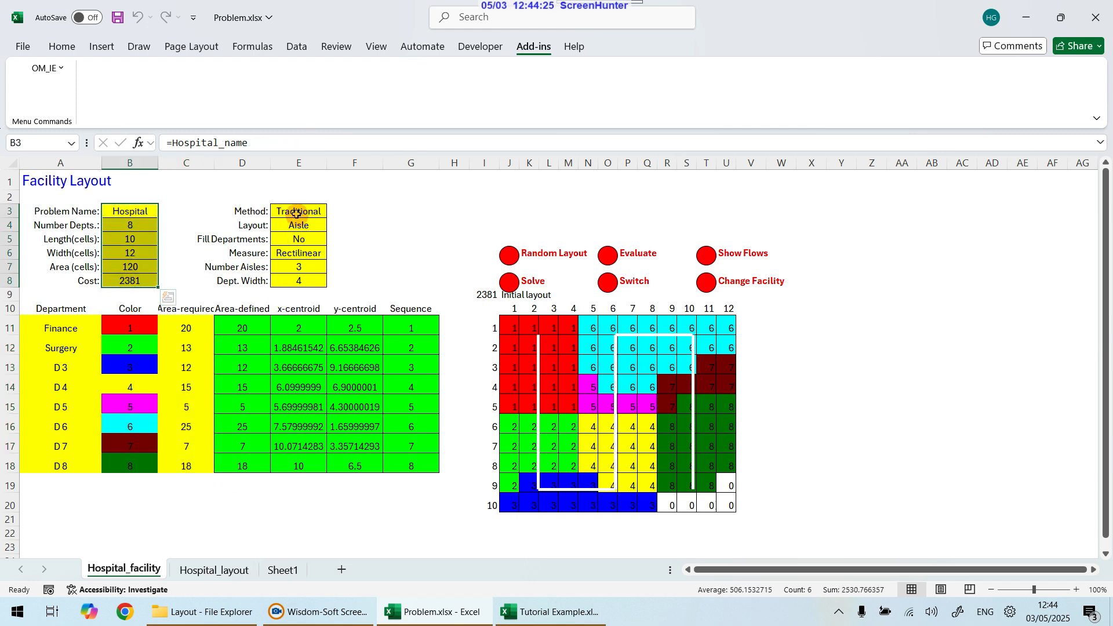
pyautogui.moveTo(296, 214); pyautogui.dragTo(296, 283)
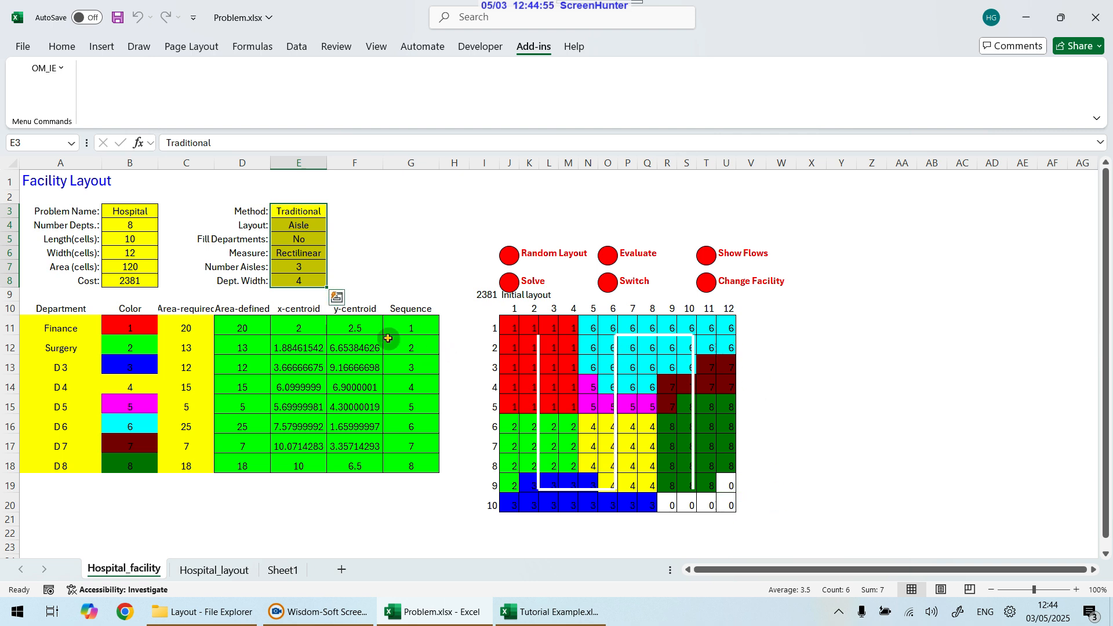
pyautogui.moveTo(188, 330); pyautogui.dragTo(176, 460)
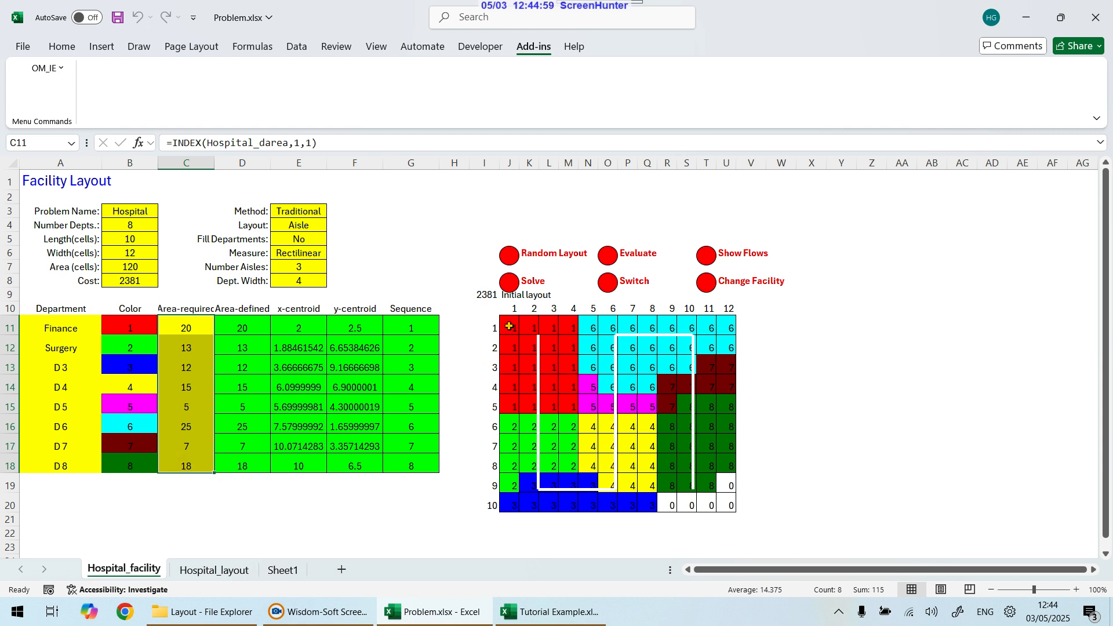
pyautogui.moveTo(509, 327); pyautogui.dragTo(682, 502)
pyautogui.click(791, 482)
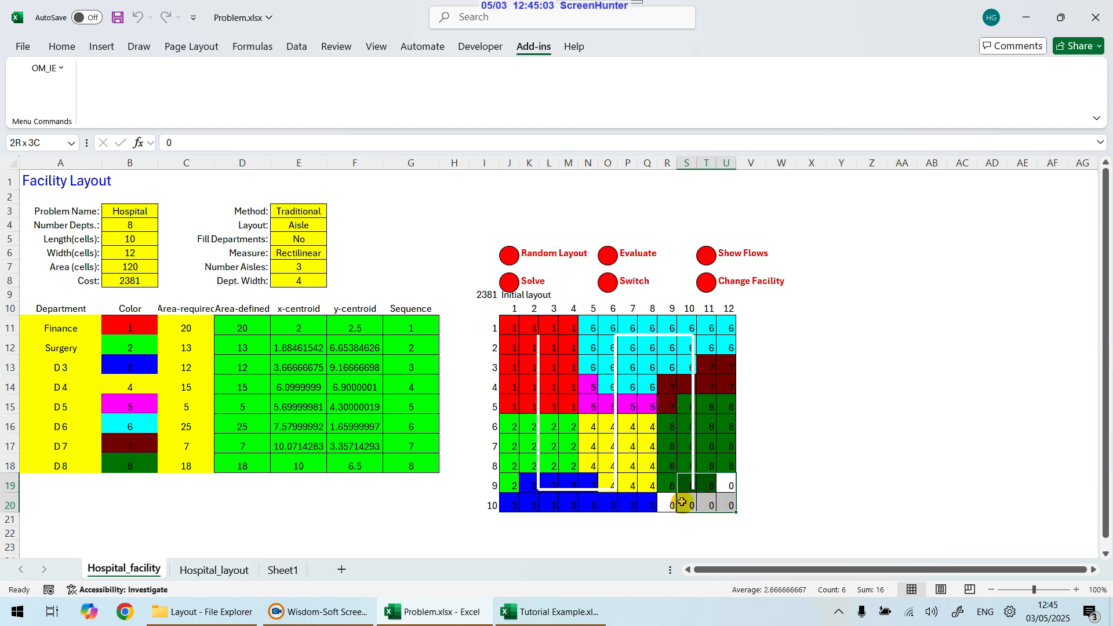
pyautogui.click(764, 499)
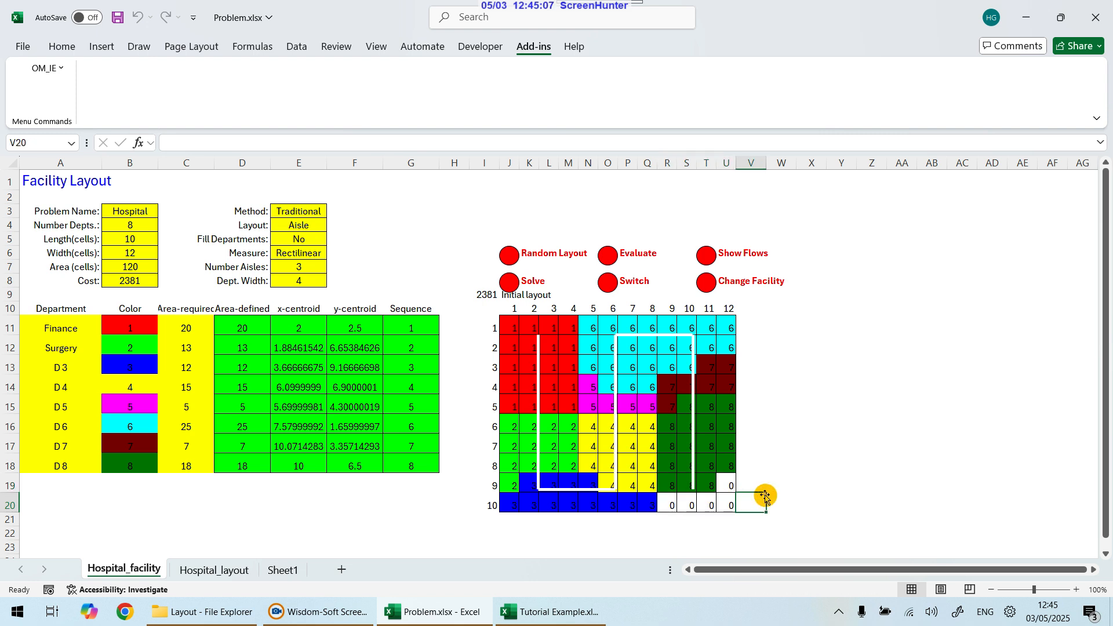
pyautogui.click(885, 432)
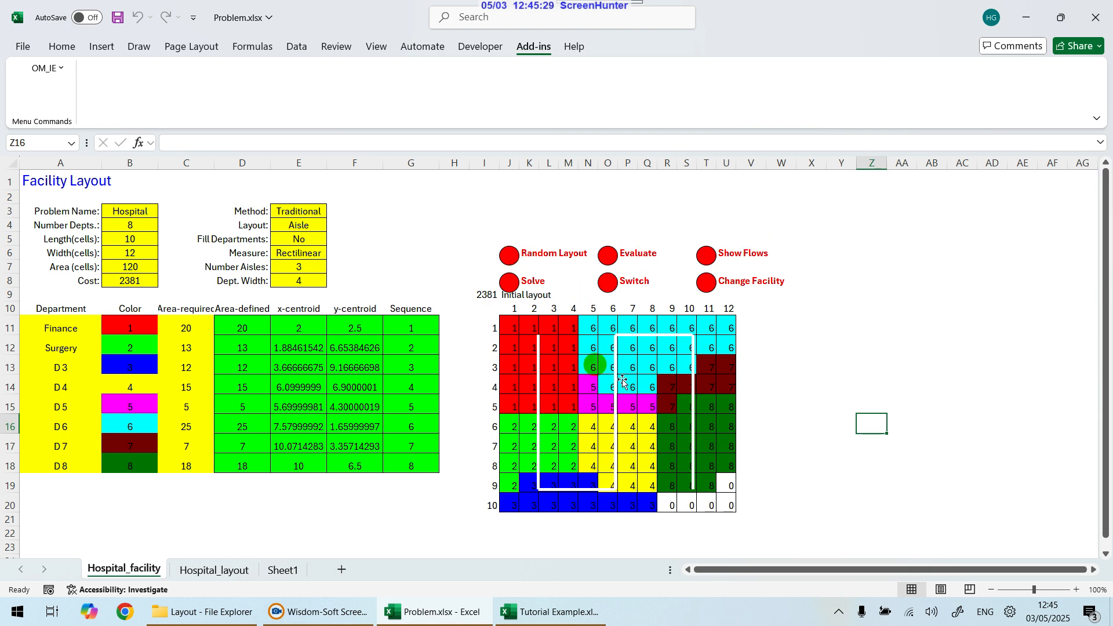
# Step: Generate a random initial layout three times
pyautogui.click(508, 258)
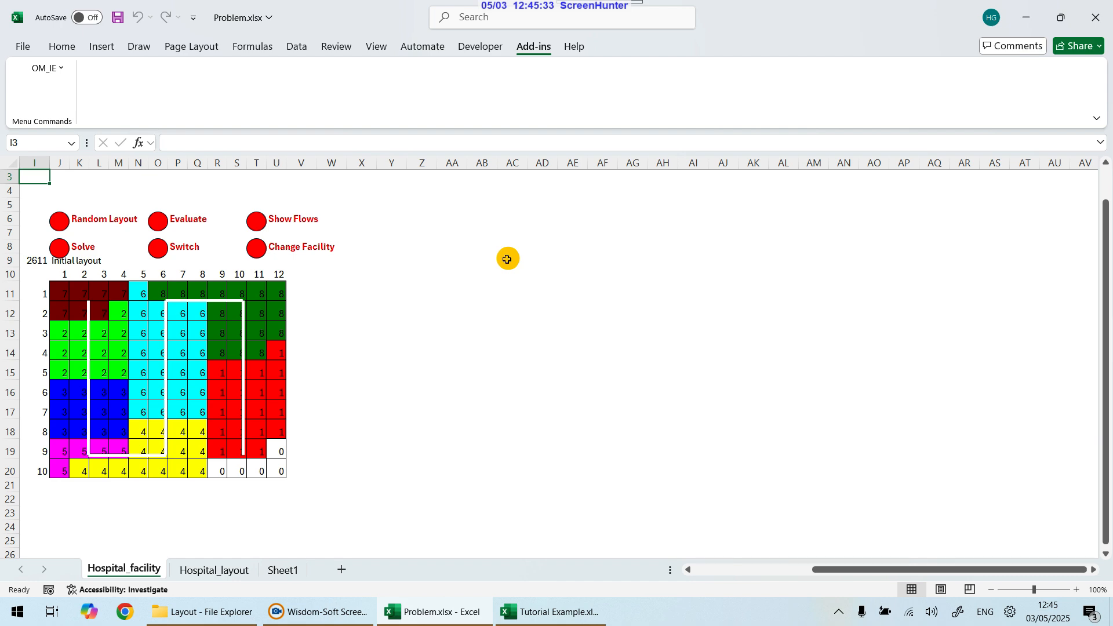
pyautogui.moveTo(939, 573); pyautogui.dragTo(766, 573)
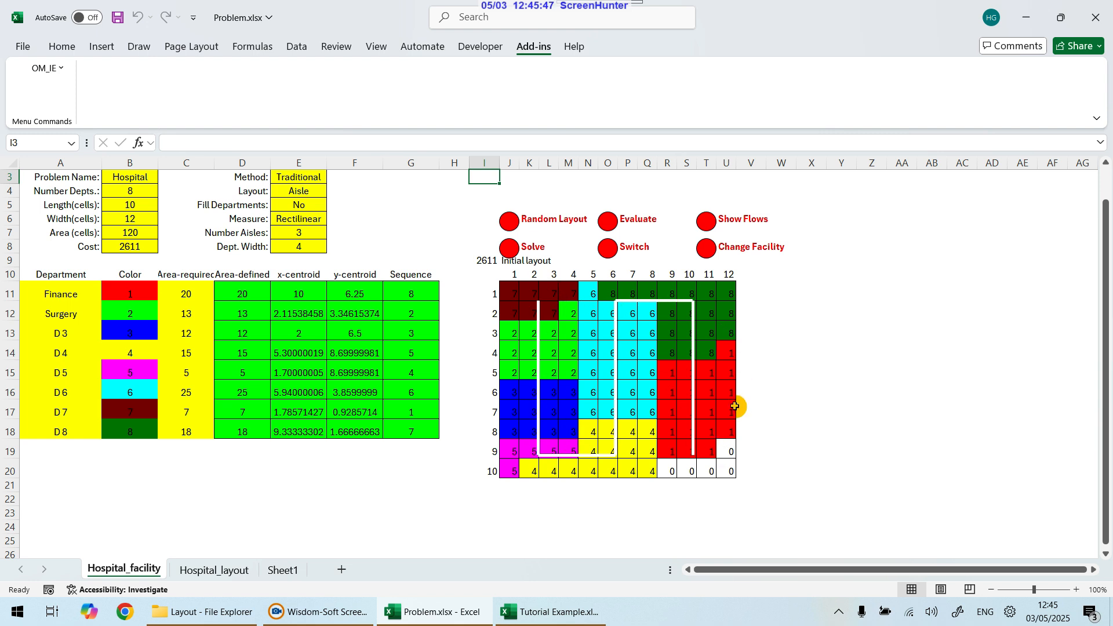
pyautogui.click(510, 221)
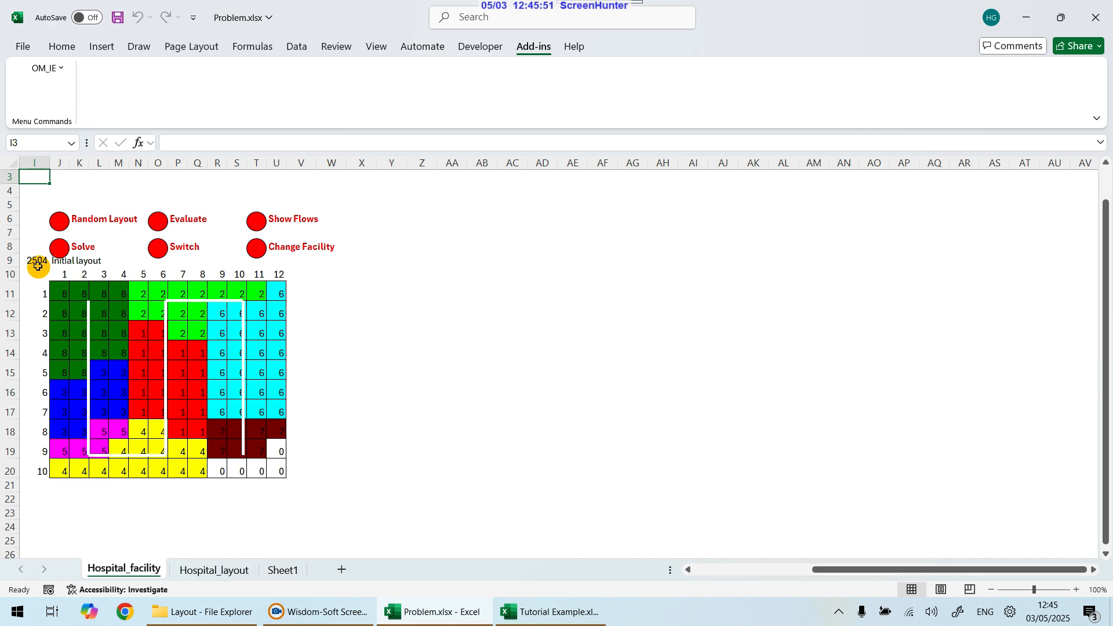
pyautogui.click(59, 221)
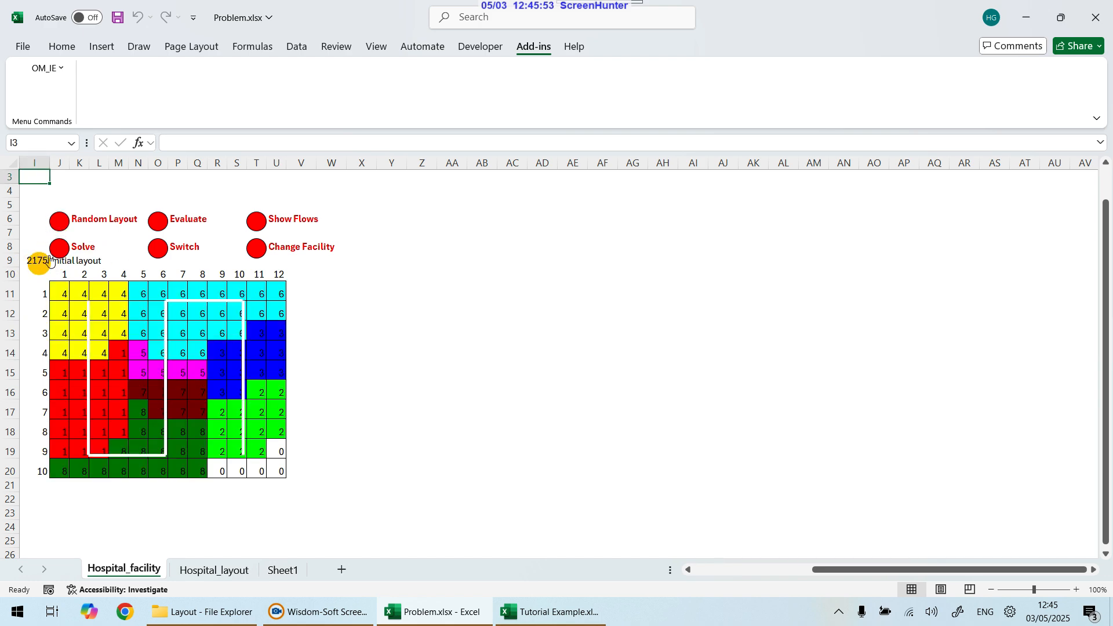
# Step: Generate another random initial layout and evaluate the current layout's cost
pyautogui.click(59, 221)
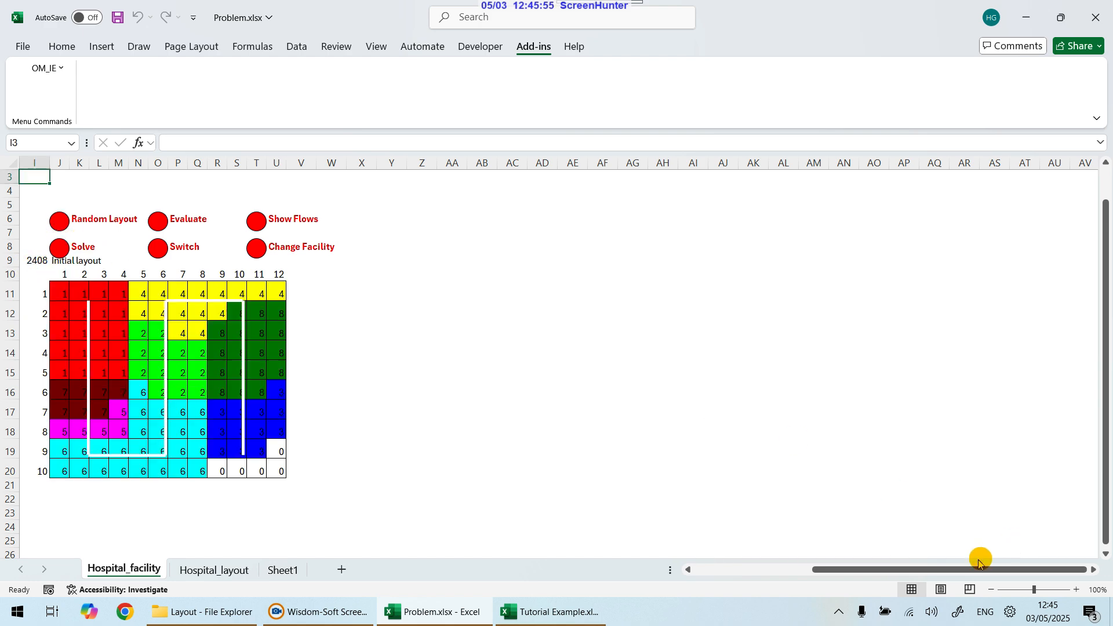
pyautogui.moveTo(979, 560); pyautogui.dragTo(802, 574)
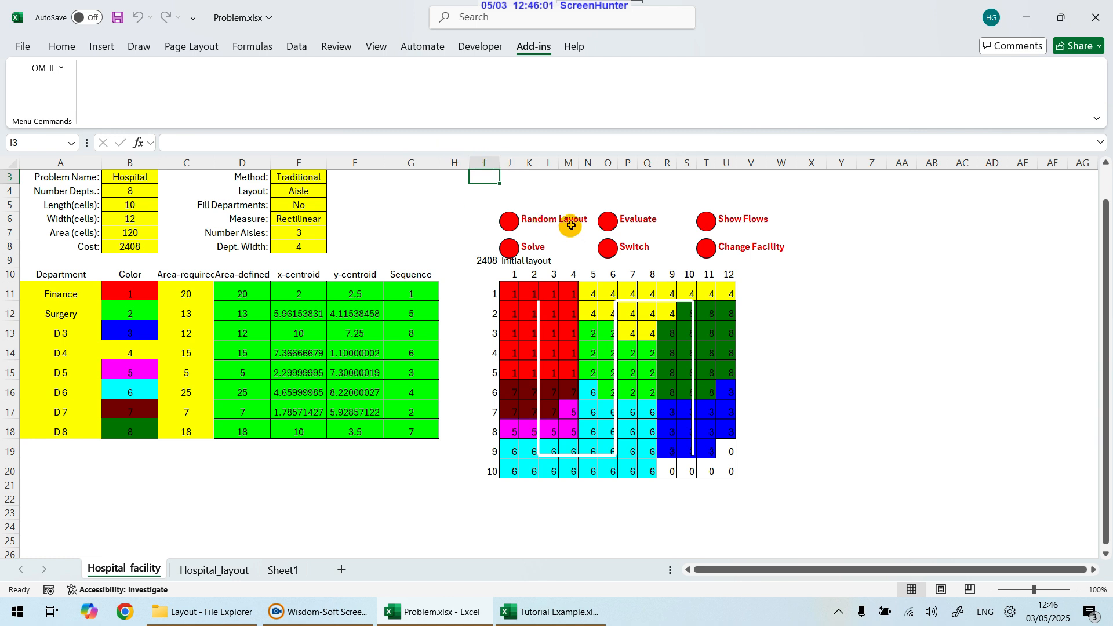
pyautogui.click(608, 226)
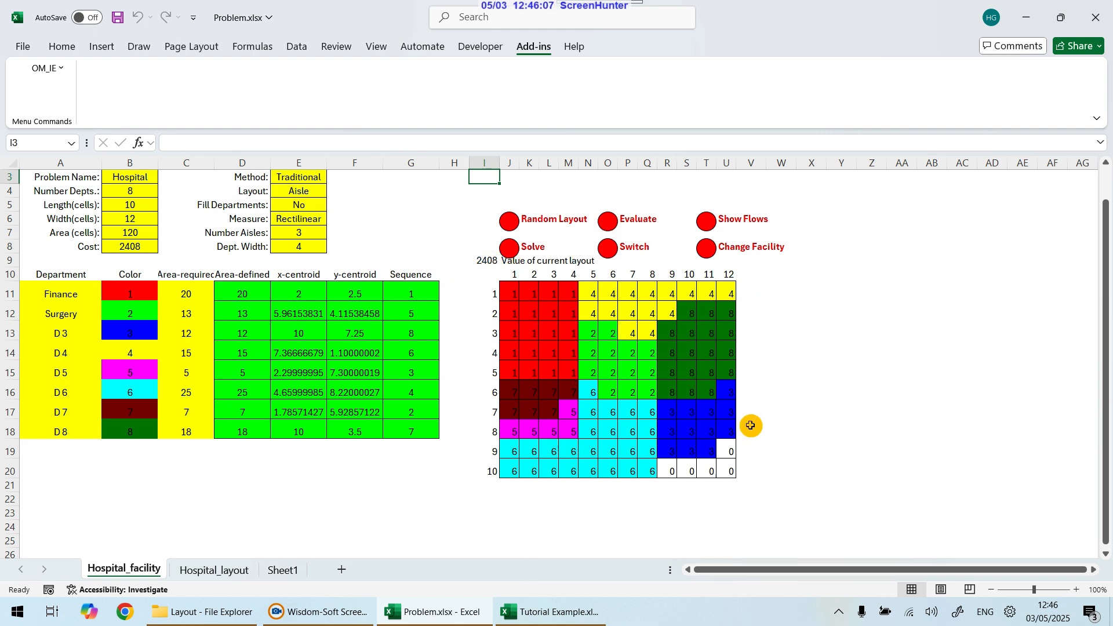
# Step: Swap the department 4 and 8 cells in layout row 2, columns 9 and 10, and re-evaluate the layout
pyautogui.click(689, 320)
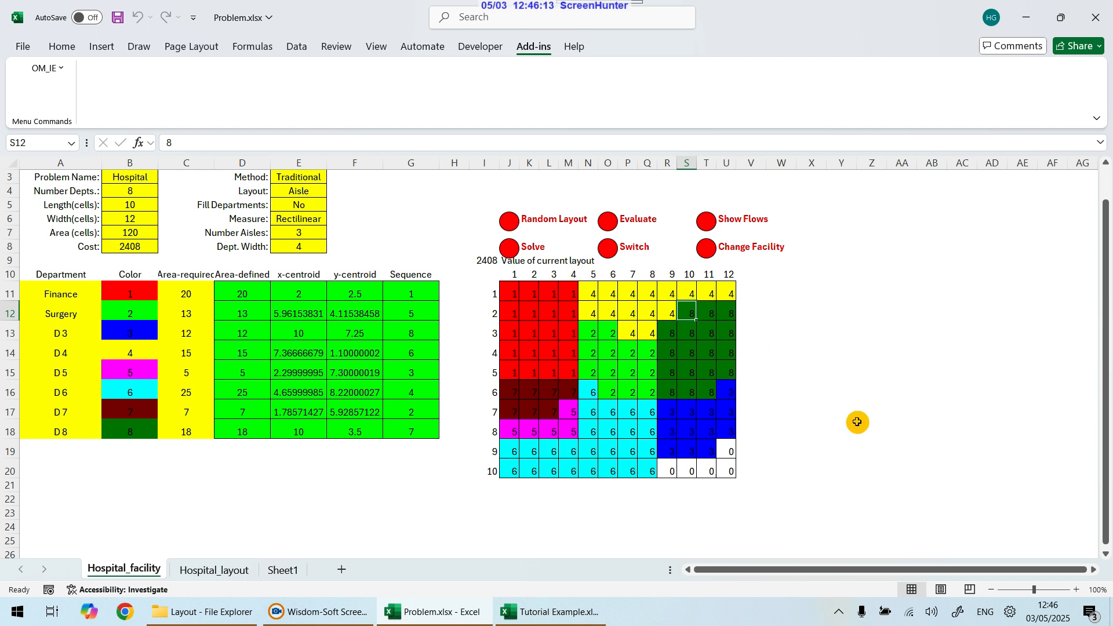
pyautogui.click(670, 312)
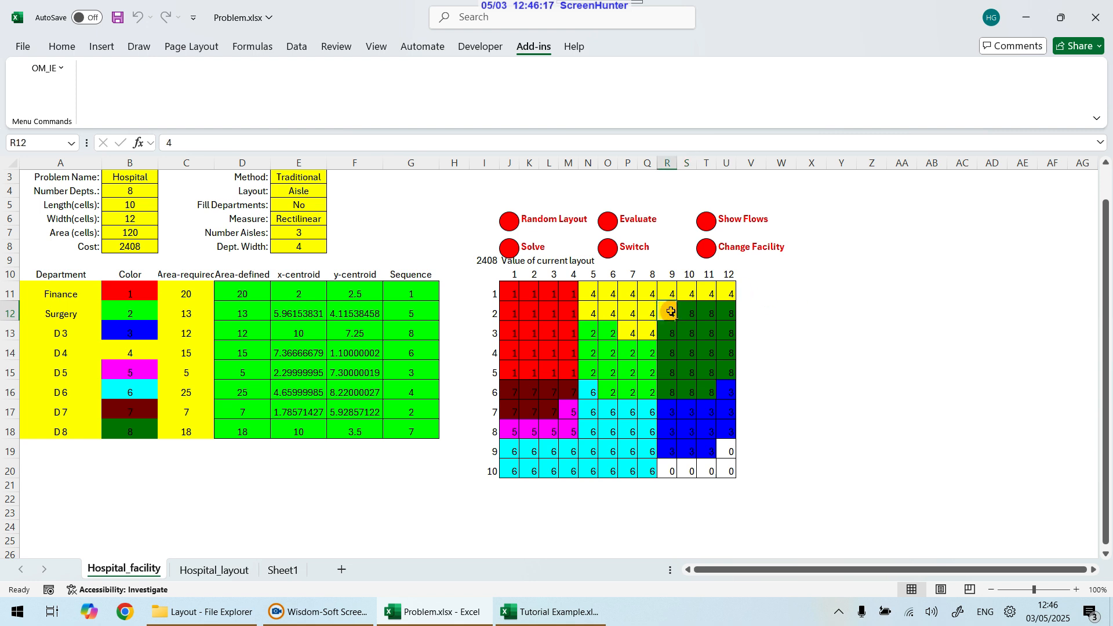
pyautogui.write('8')
pyautogui.press('Right')
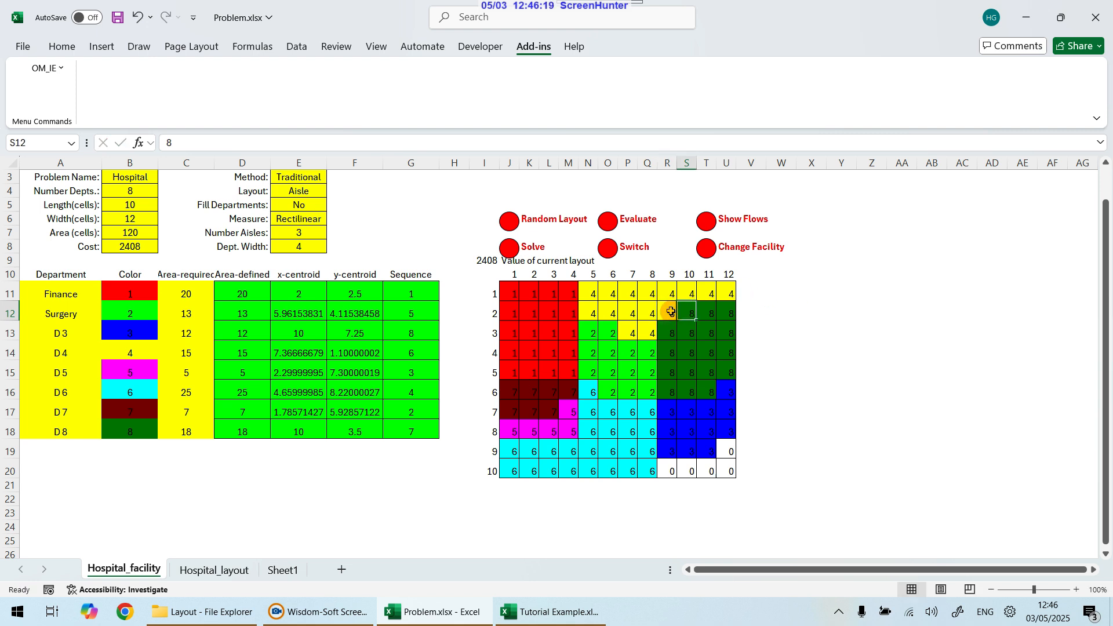
pyautogui.write('4')
pyautogui.press('Return')
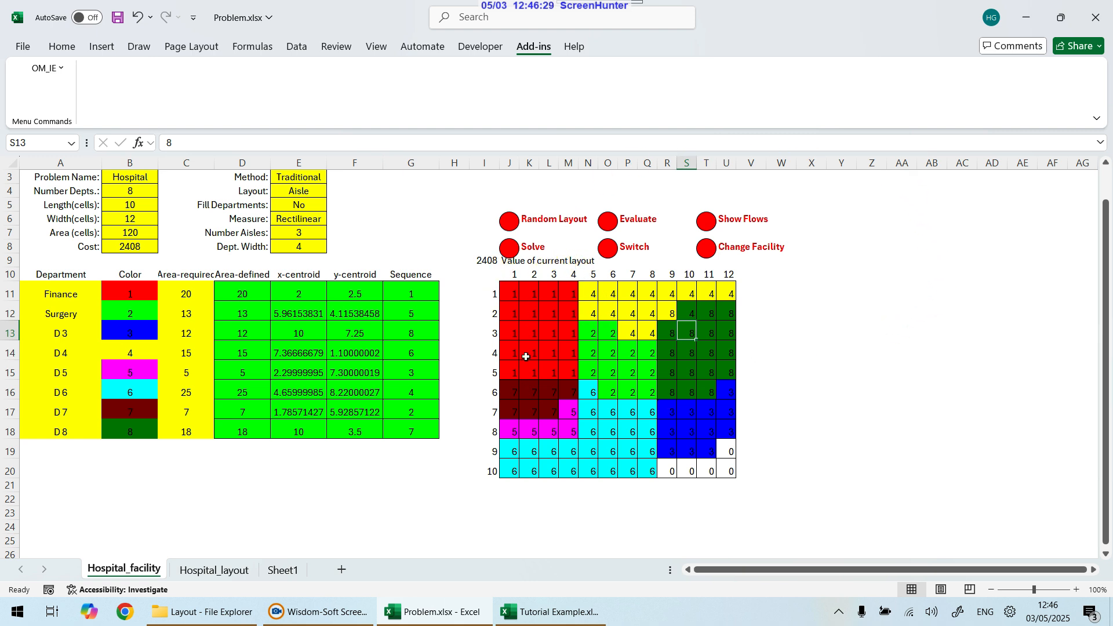
pyautogui.click(607, 220)
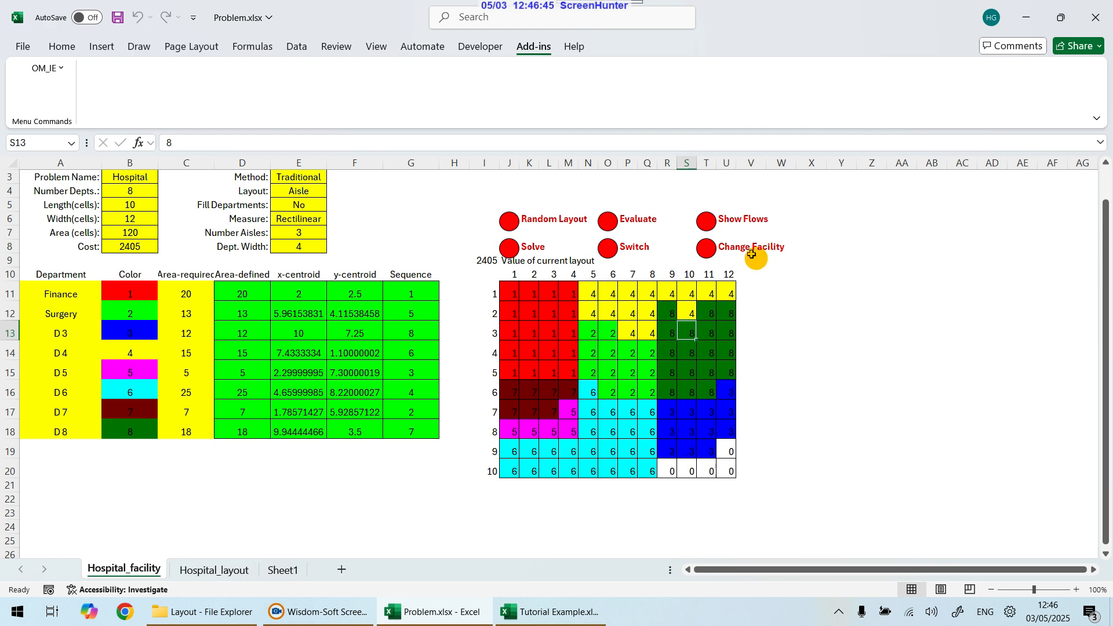
# Step: Display the interdepartmental flow lines over the layout and re-evaluate to clear them
pyautogui.click(711, 224)
pyautogui.moveTo(915, 568); pyautogui.dragTo(753, 574)
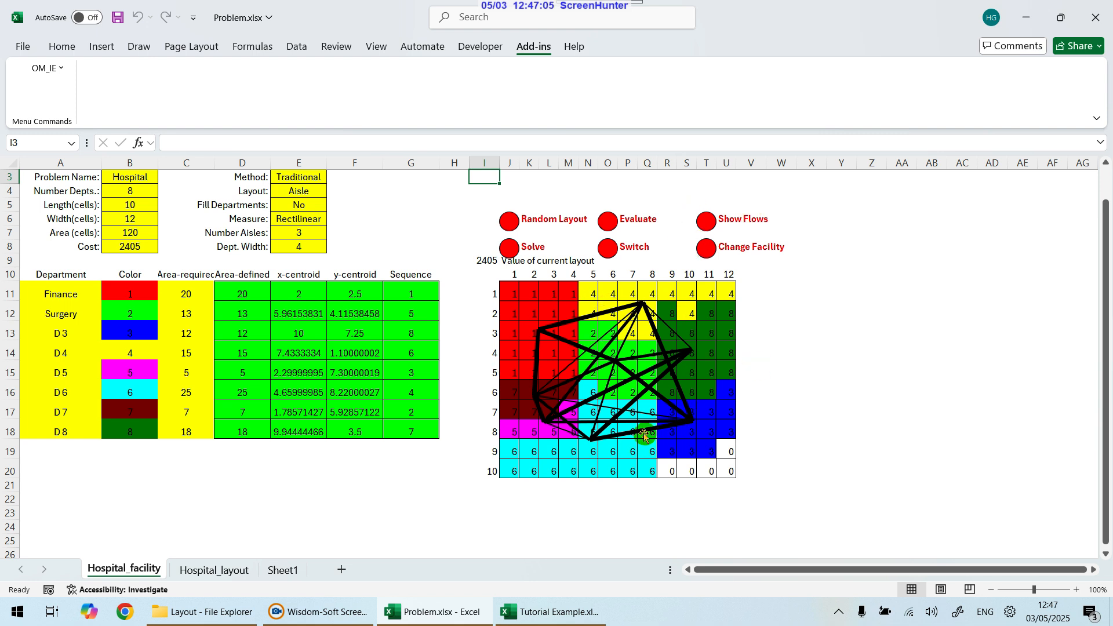
pyautogui.click(609, 219)
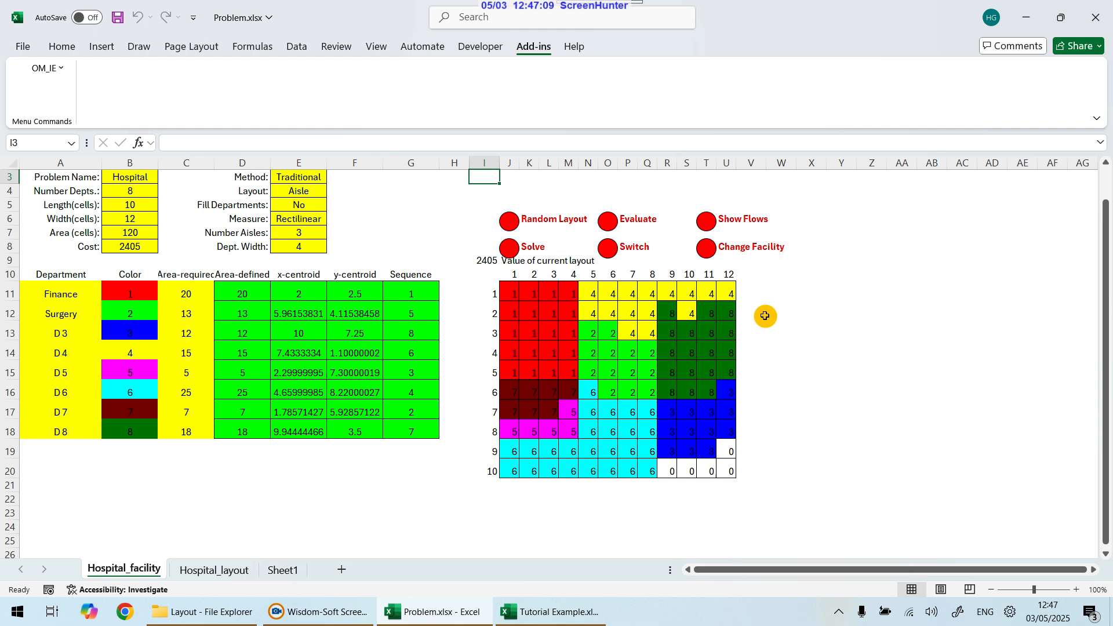
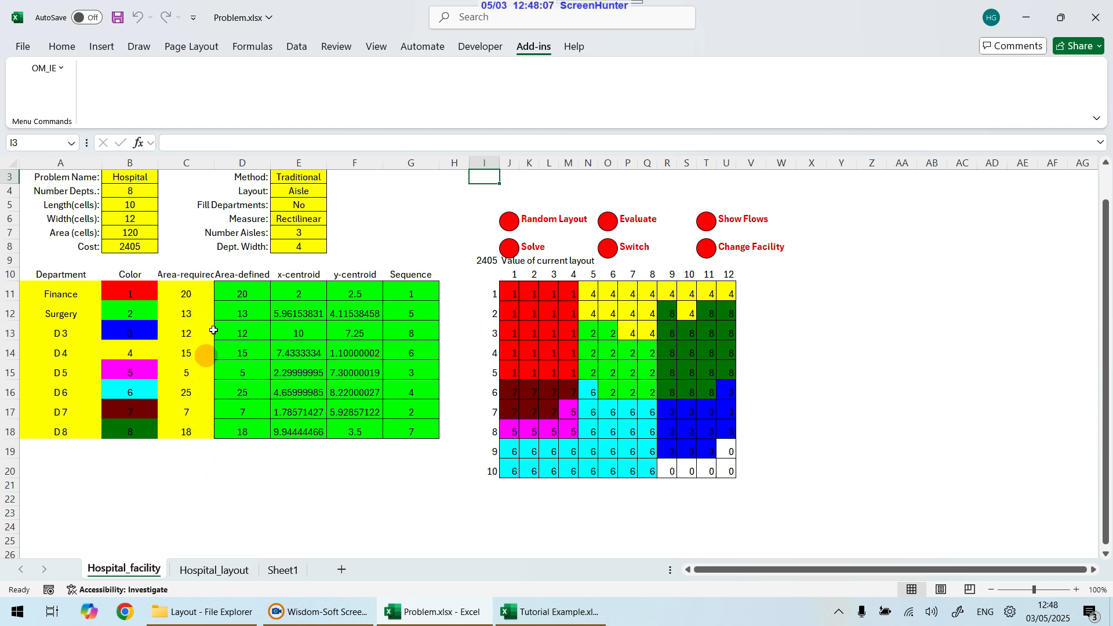
# Step: Inspect the area-required values of the departments in the facility table
pyautogui.click(190, 396)
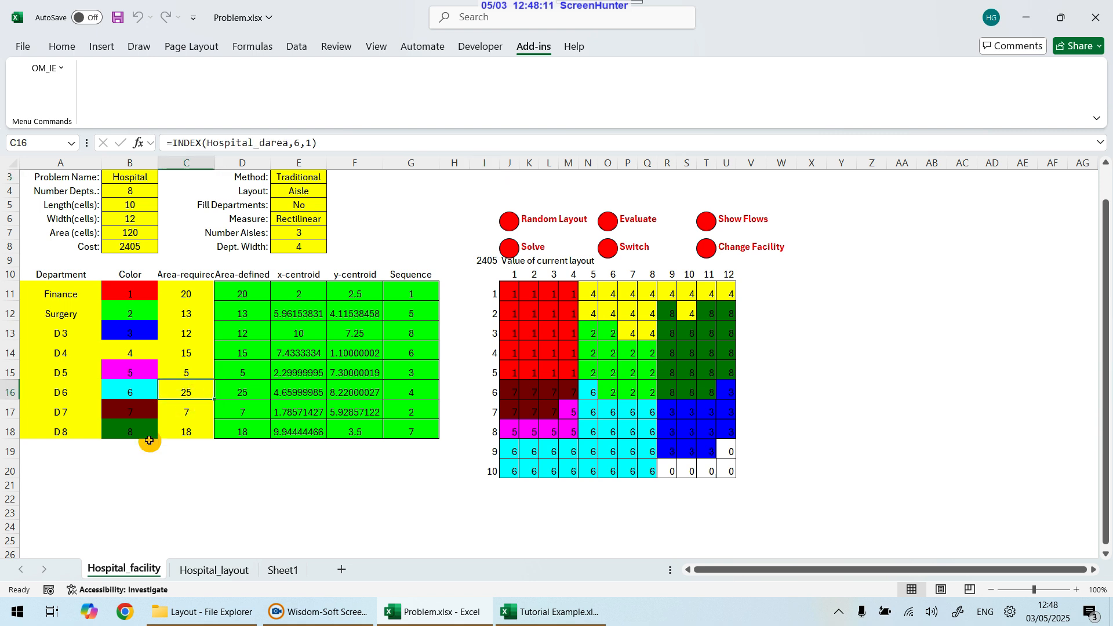
pyautogui.moveTo(183, 297); pyautogui.dragTo(184, 436)
pyautogui.click(49, 432)
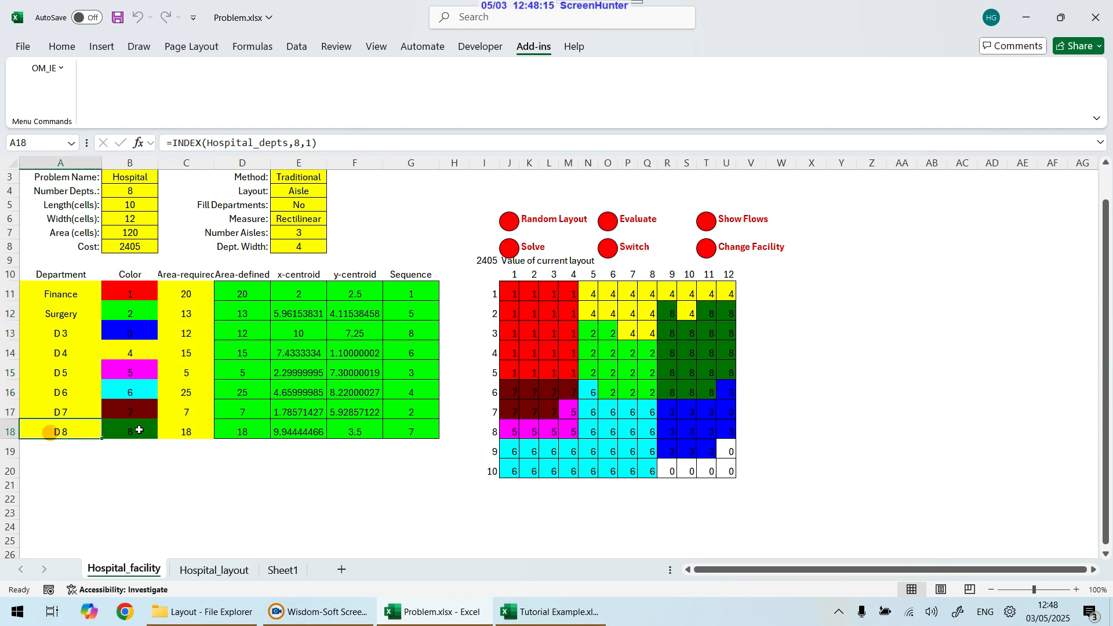
pyautogui.click(204, 432)
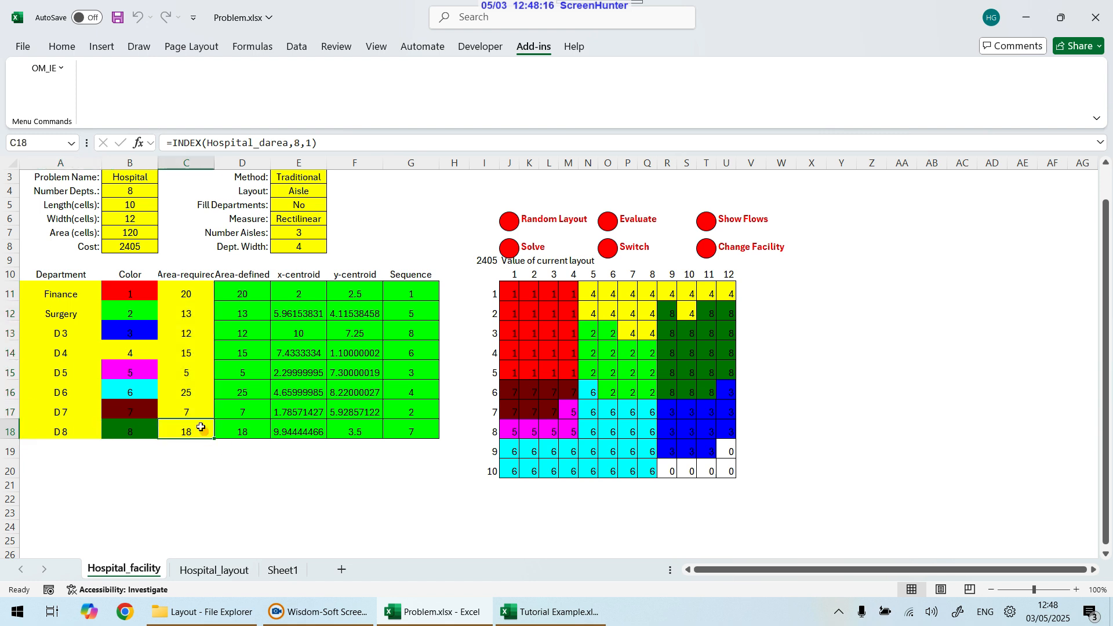
pyautogui.click(183, 292)
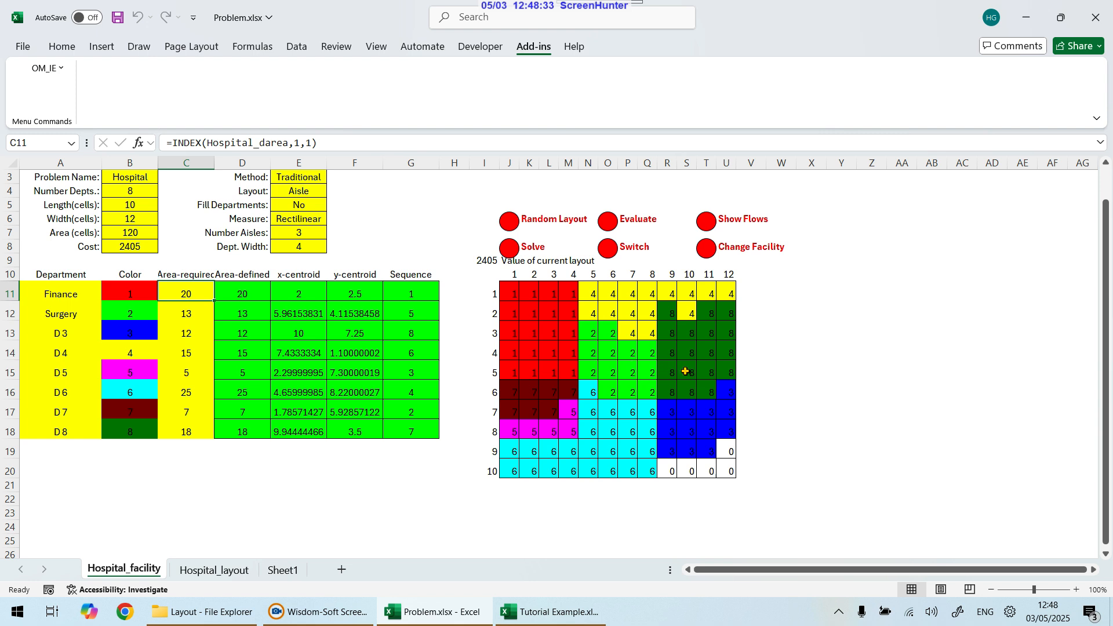
# Step: Switch departments 2 and 8 in the current layout
pyautogui.click(614, 253)
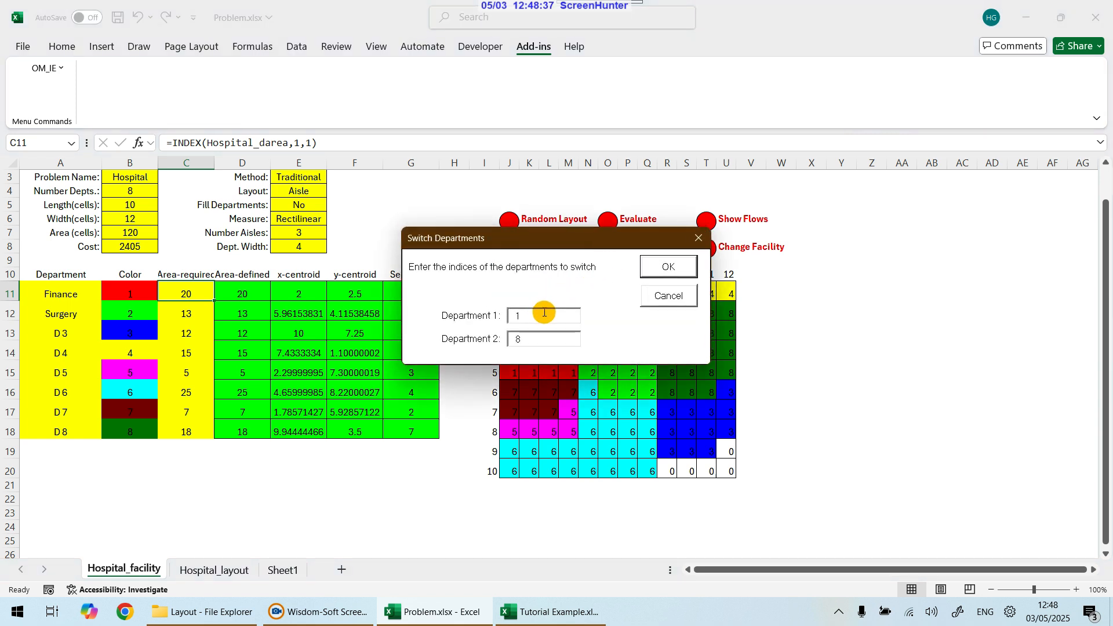
pyautogui.click(680, 266)
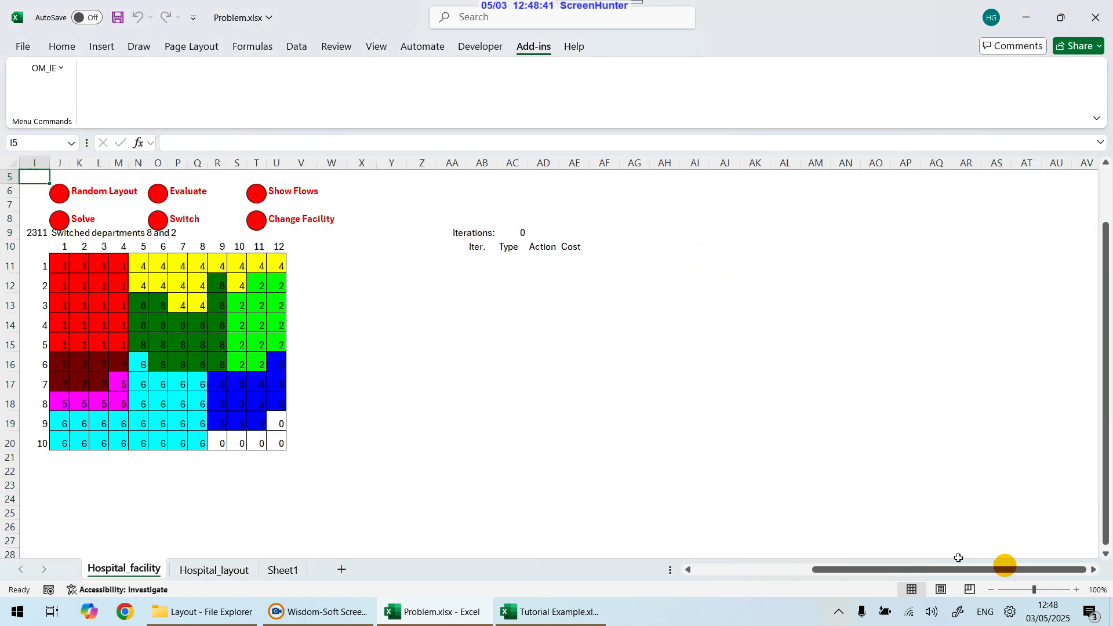
pyautogui.moveTo(974, 569); pyautogui.dragTo(724, 578)
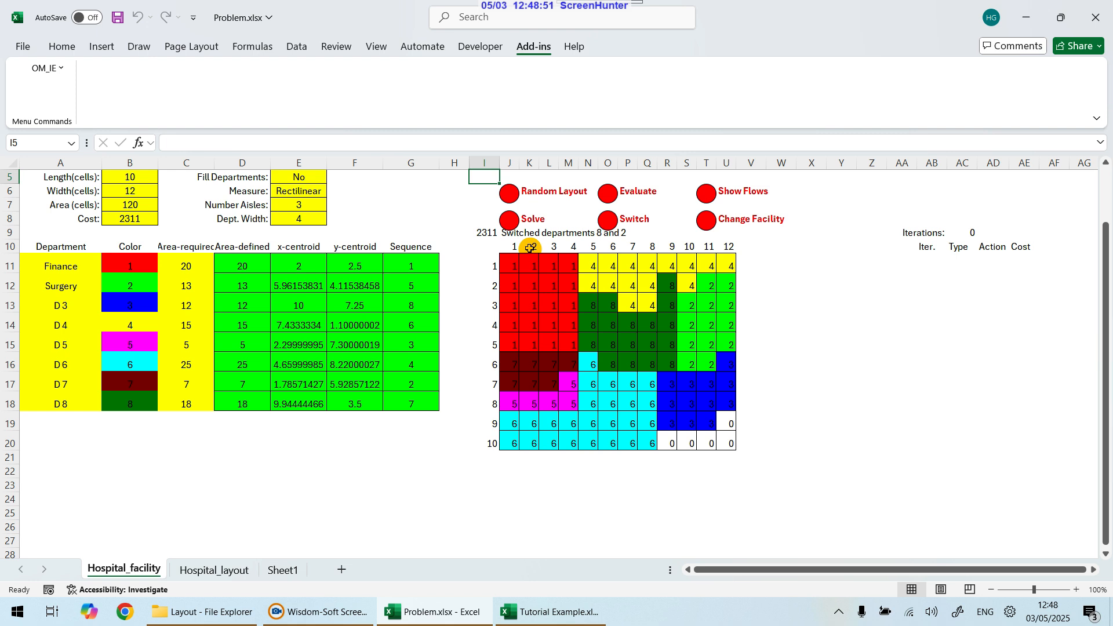
pyautogui.scroll(1, 576, 371)
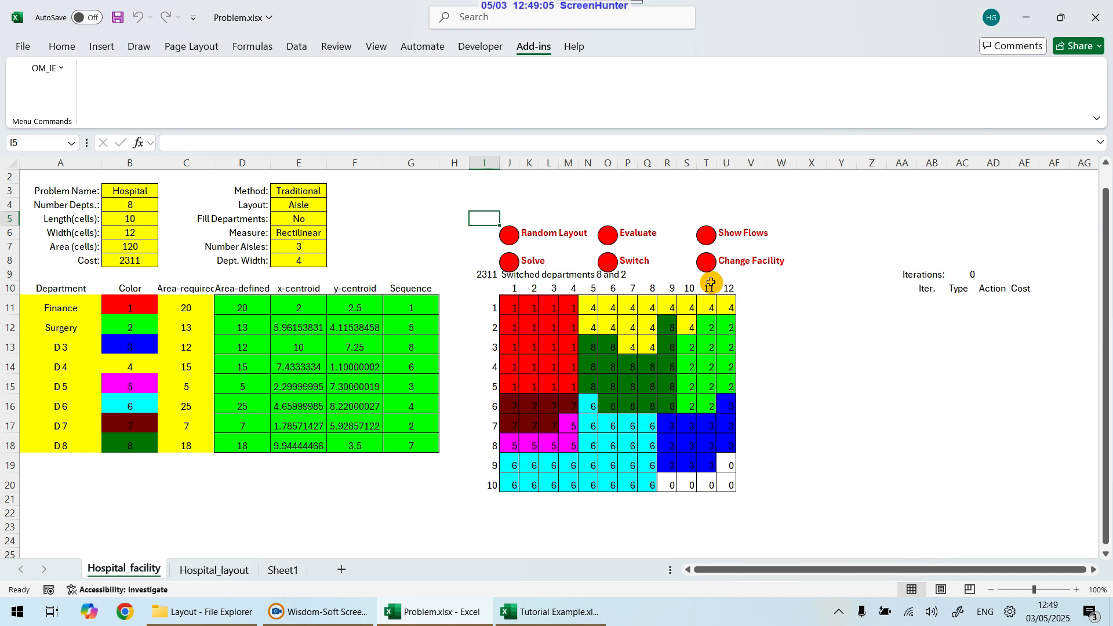
# Step: Run Solve with the display option set to stop at each improvement
pyautogui.click(509, 263)
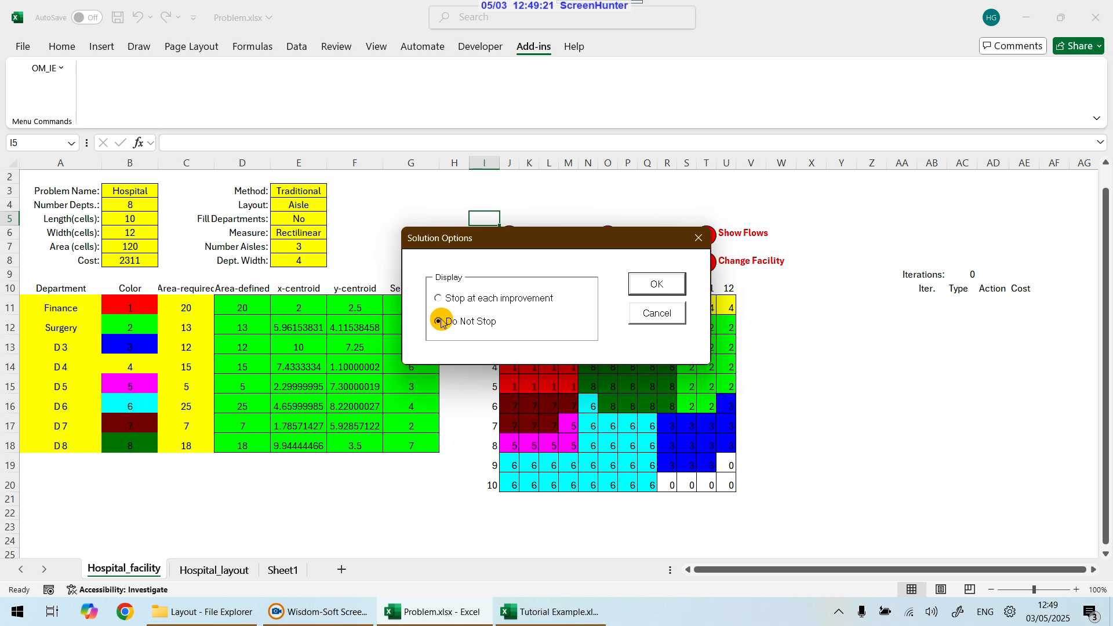
pyautogui.click(443, 298)
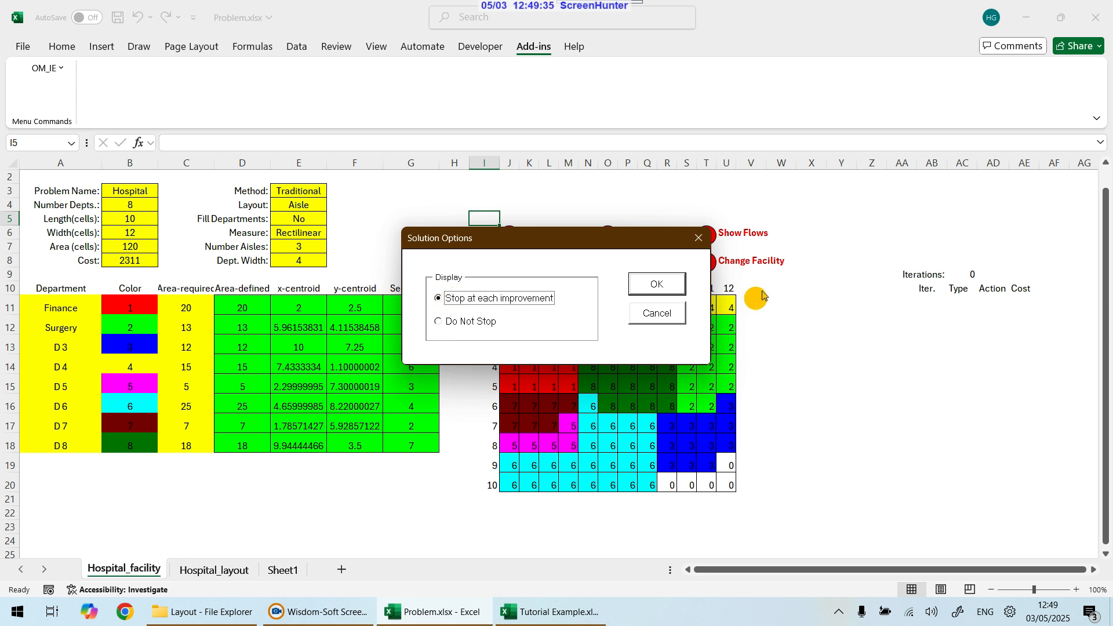
pyautogui.click(661, 282)
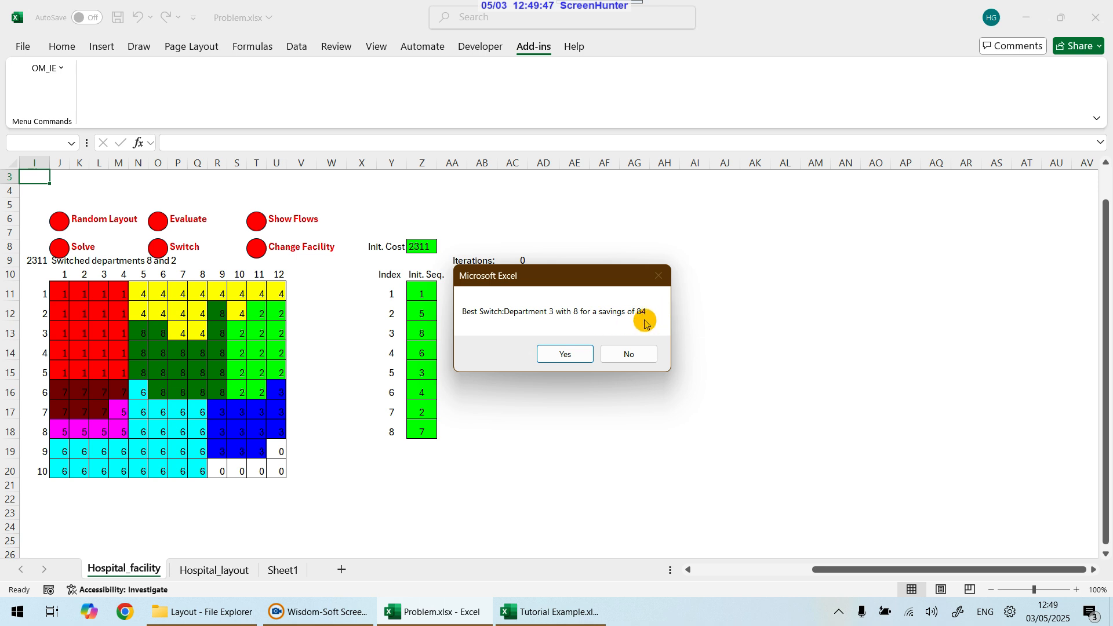
# Step: Accept each suggested best switch at the improvement prompts until the solver stops, then acknowledge the final notice
pyautogui.click(573, 355)
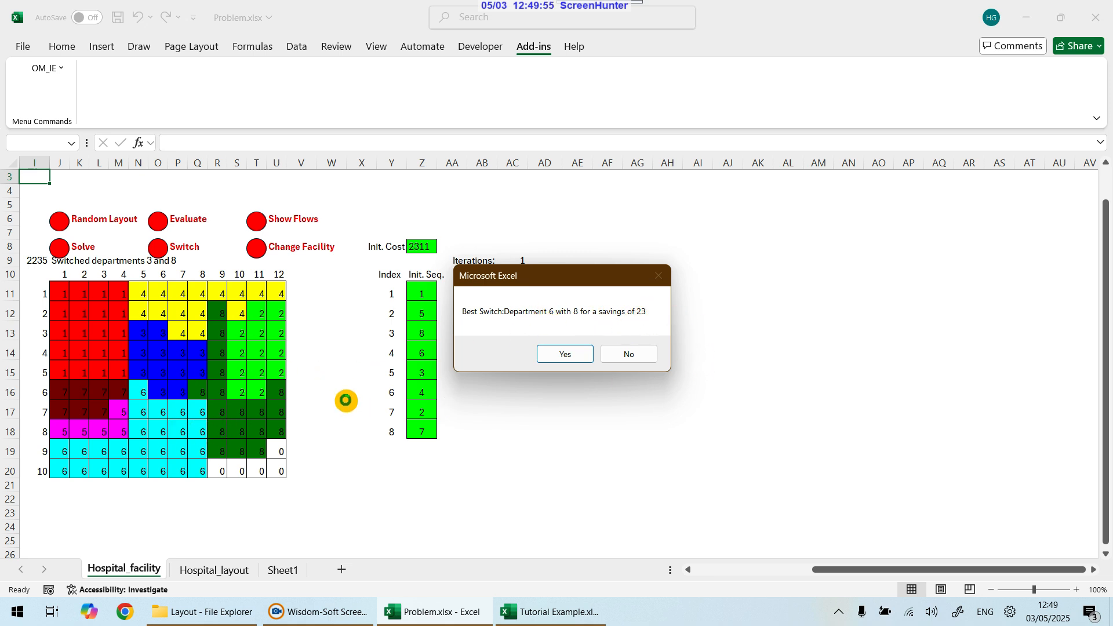
pyautogui.click(565, 355)
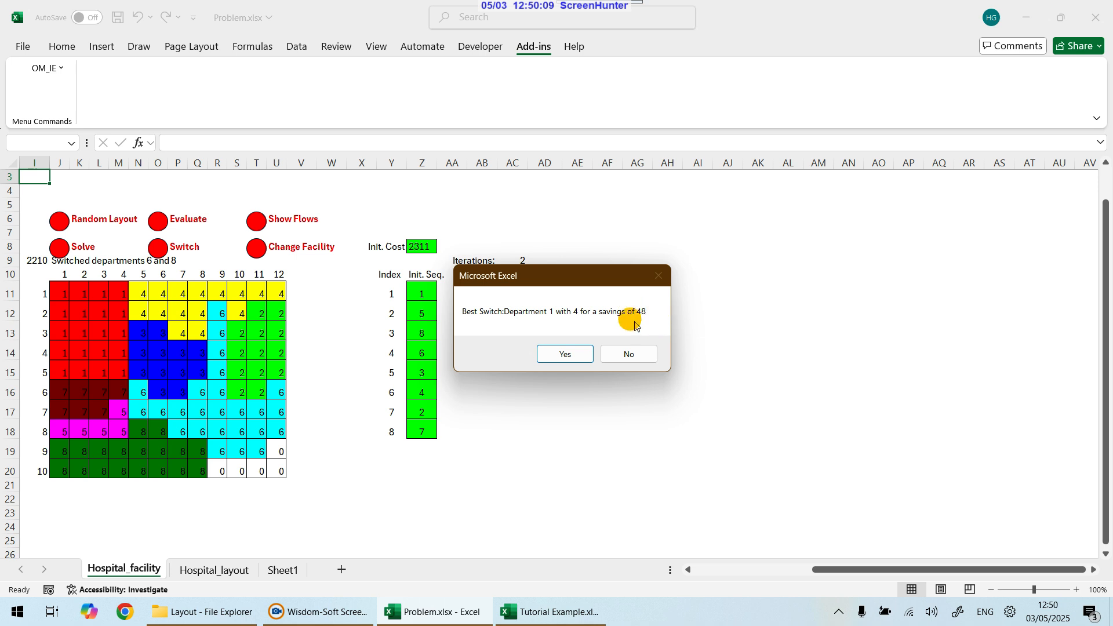
pyautogui.click(555, 357)
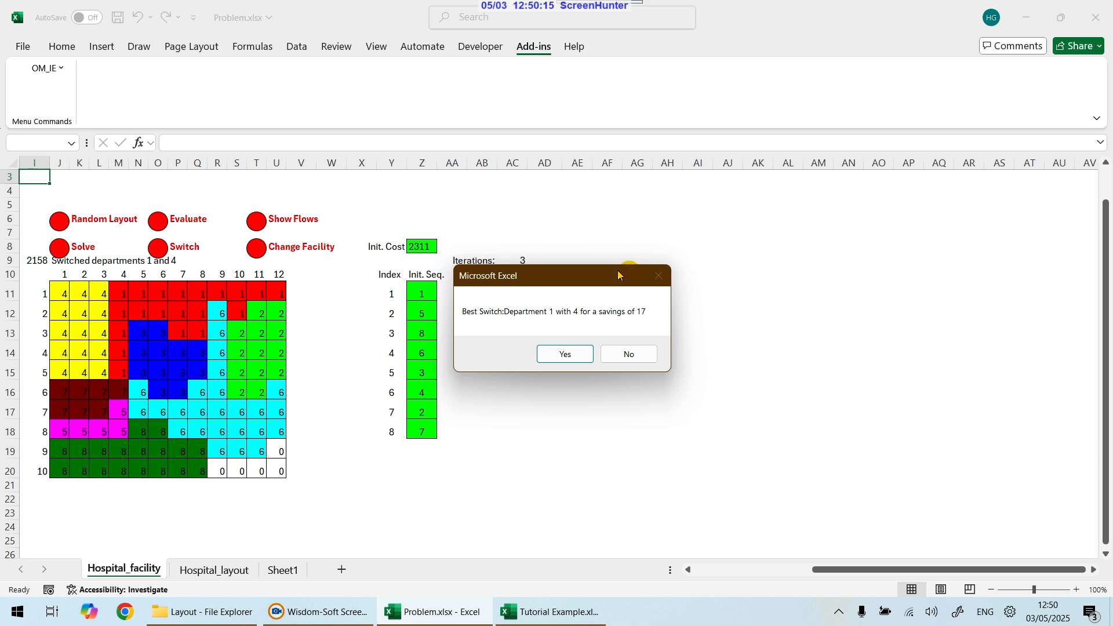
pyautogui.moveTo(617, 270); pyautogui.dragTo(571, 273)
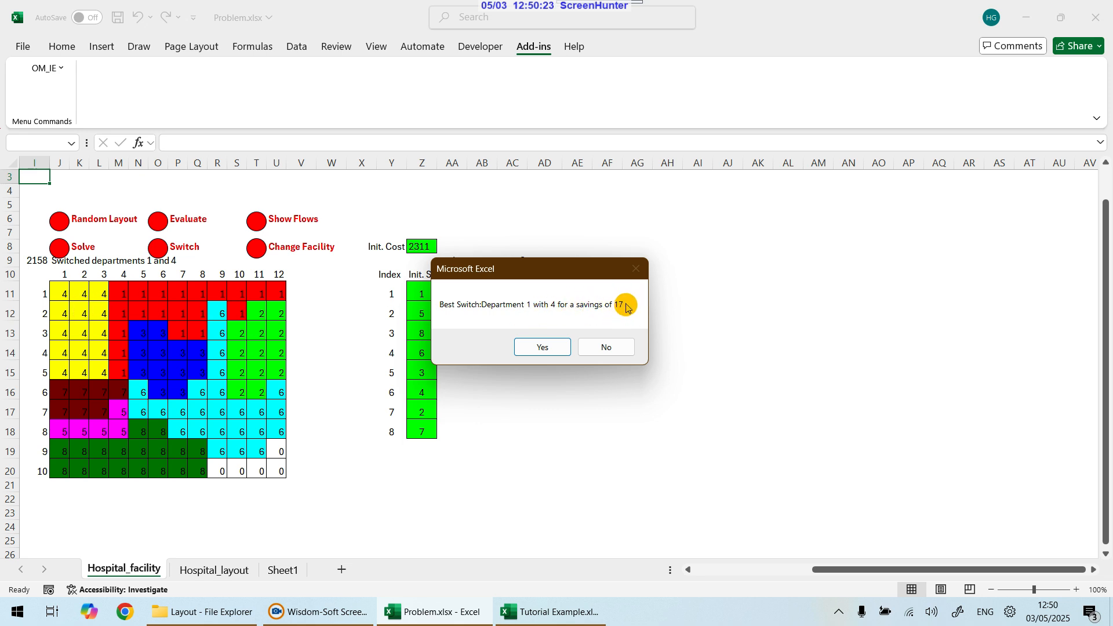
pyautogui.click(545, 348)
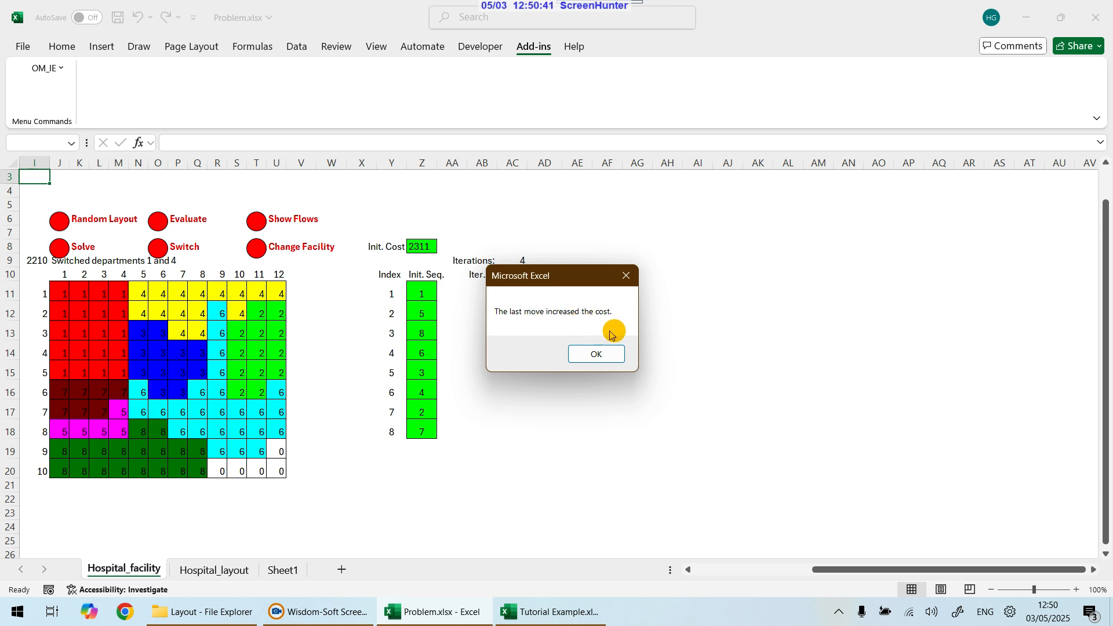
pyautogui.click(597, 355)
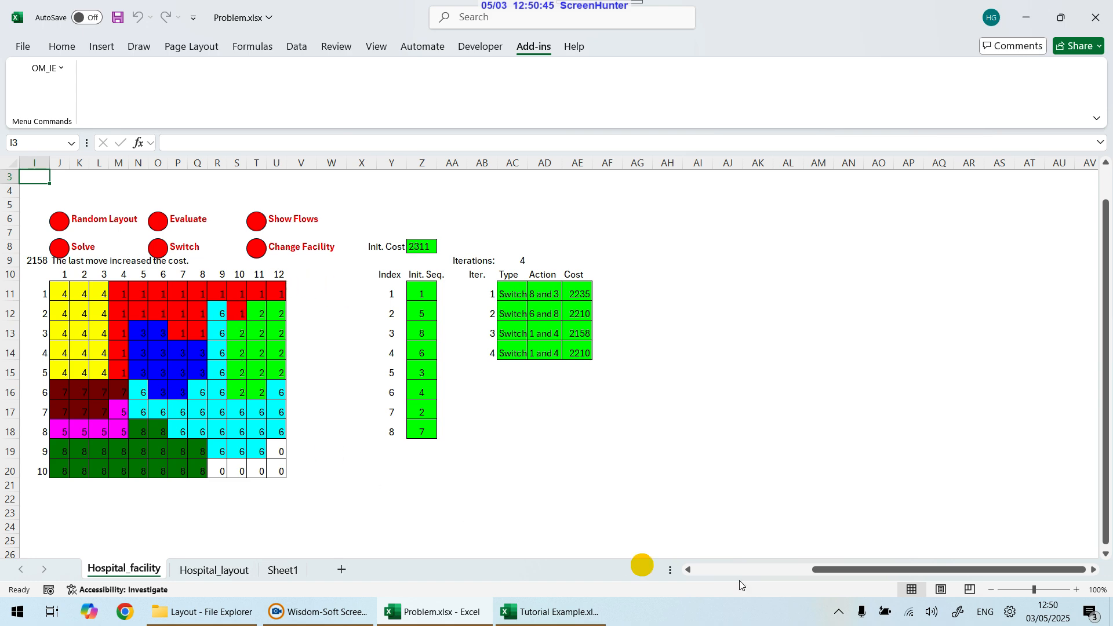
# Step: Review the iteration history of switch actions and costs beside the layout
pyautogui.moveTo(842, 573); pyautogui.dragTo(753, 571)
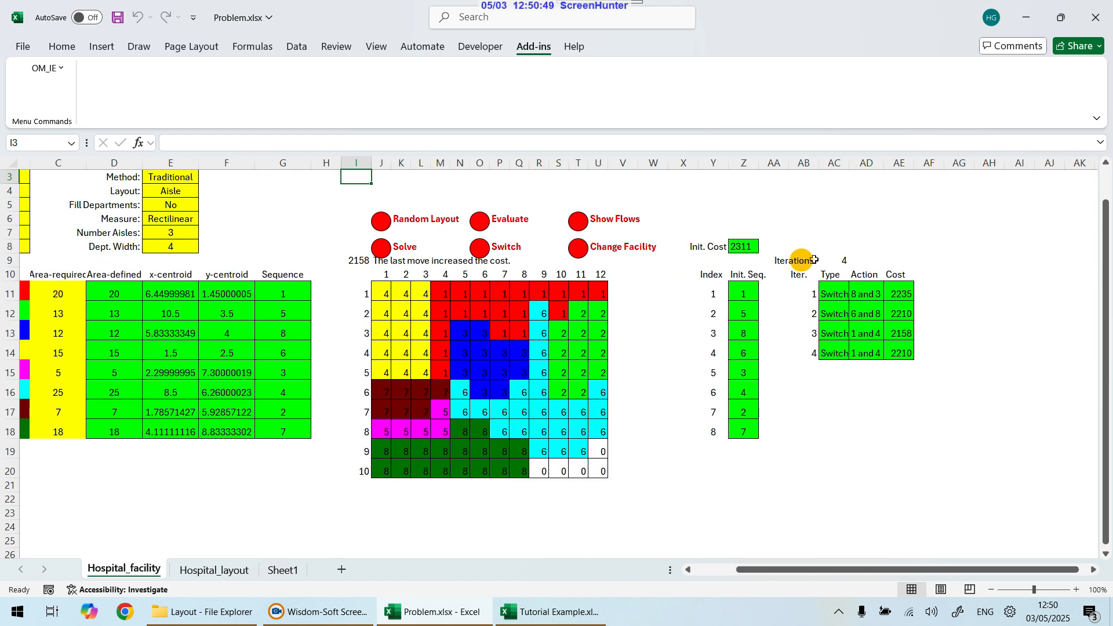
pyautogui.moveTo(835, 293); pyautogui.dragTo(867, 333)
pyautogui.click(913, 295)
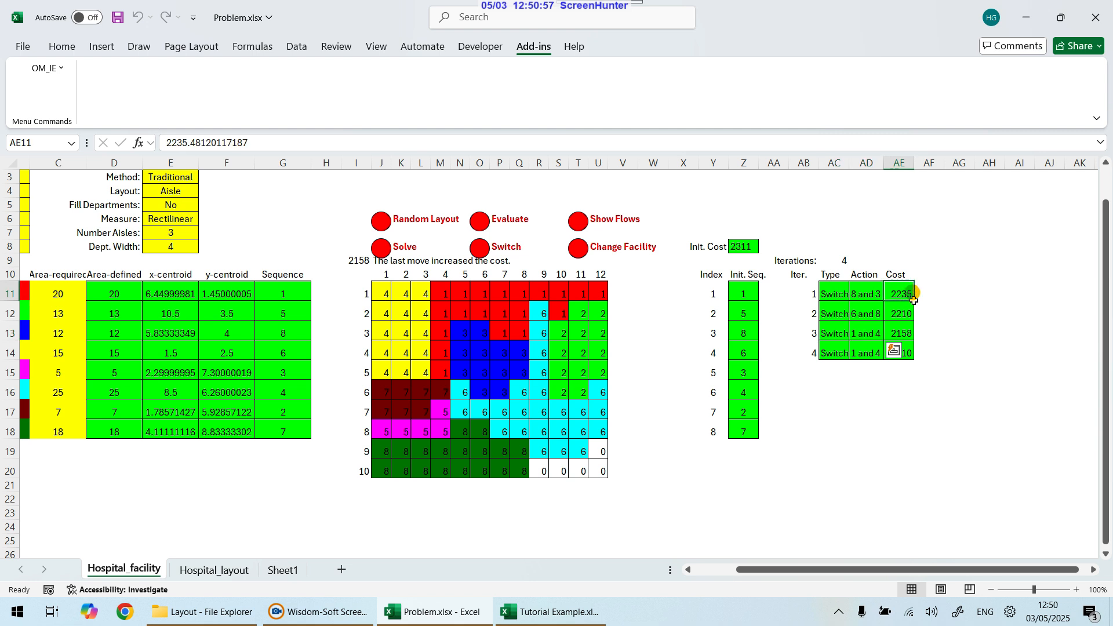
pyautogui.moveTo(914, 299); pyautogui.dragTo(912, 328)
pyautogui.click(950, 316)
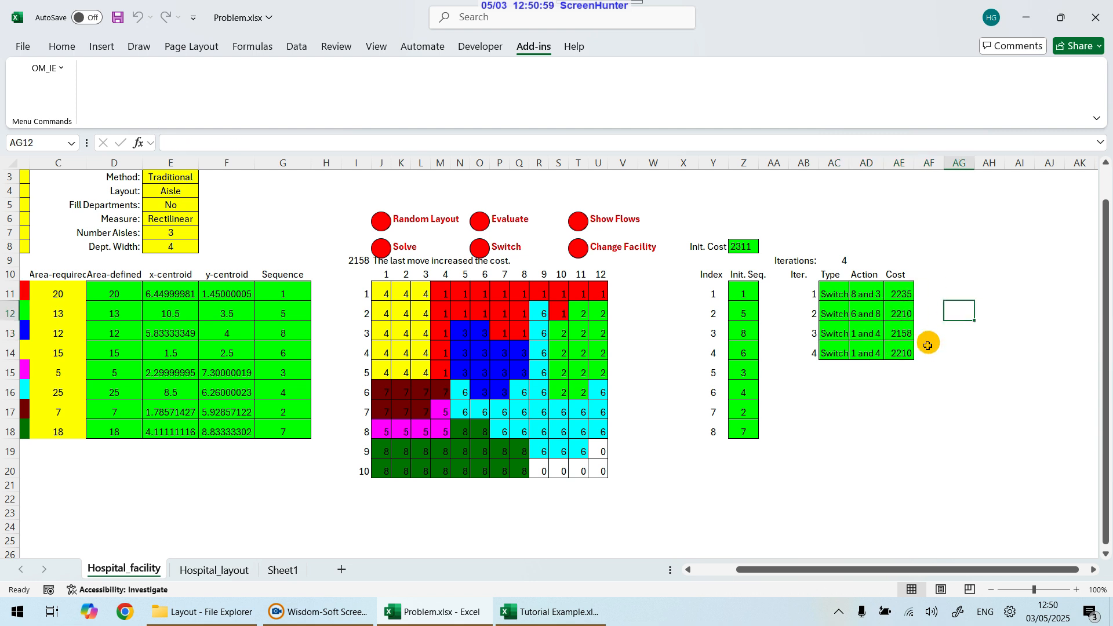
pyautogui.click(898, 354)
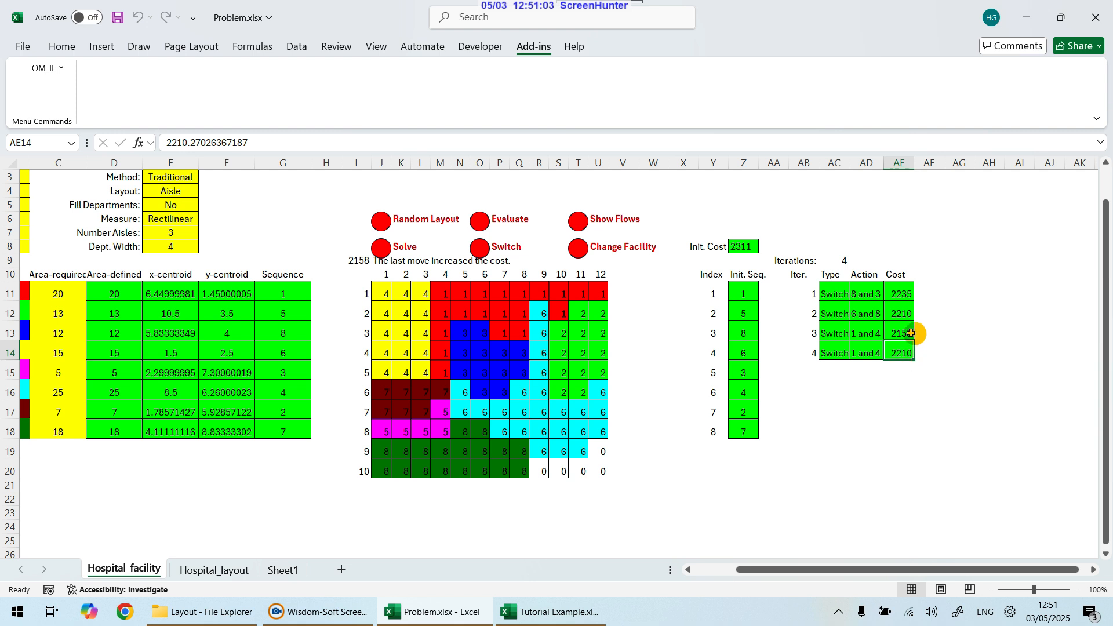
pyautogui.click(357, 260)
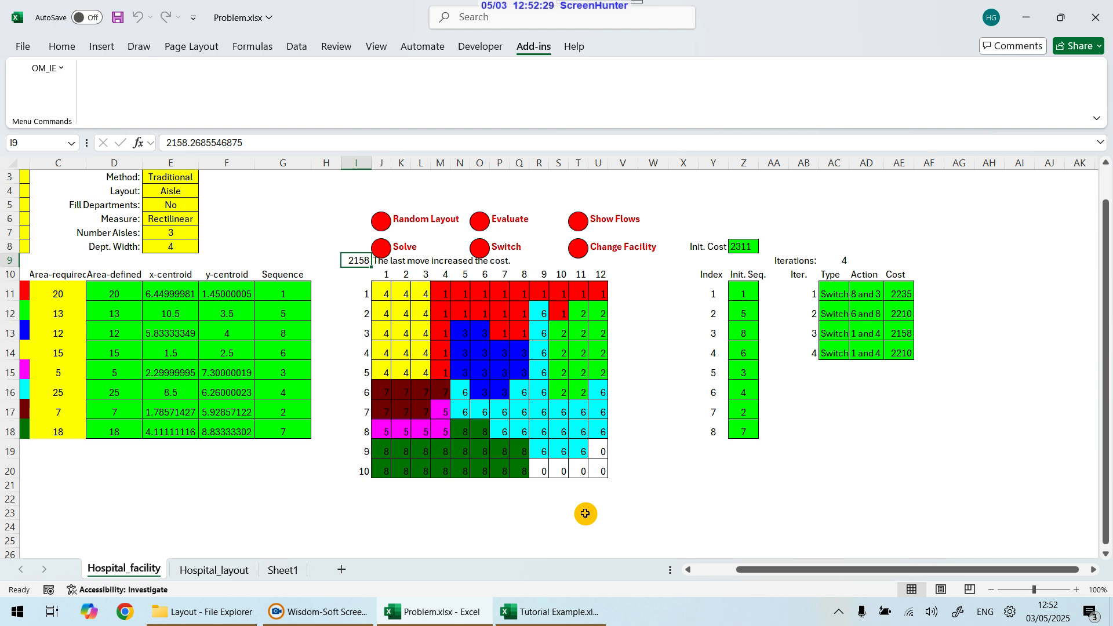
# Step: Select the whole layout grid and evaluate the current layout
pyautogui.click(388, 292)
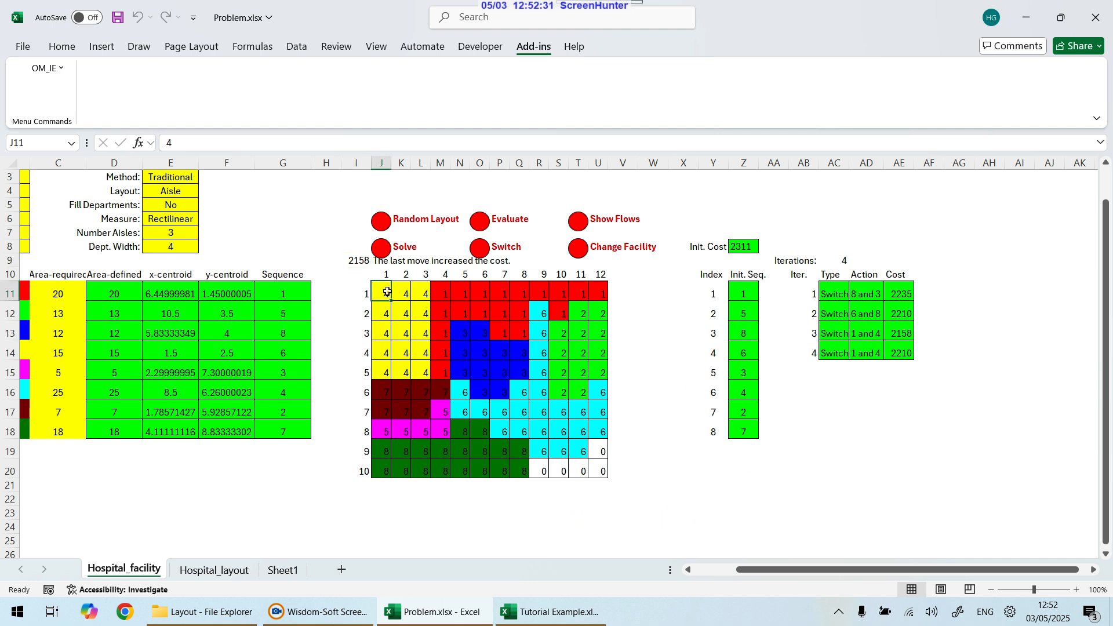
pyautogui.moveTo(387, 291); pyautogui.dragTo(601, 474)
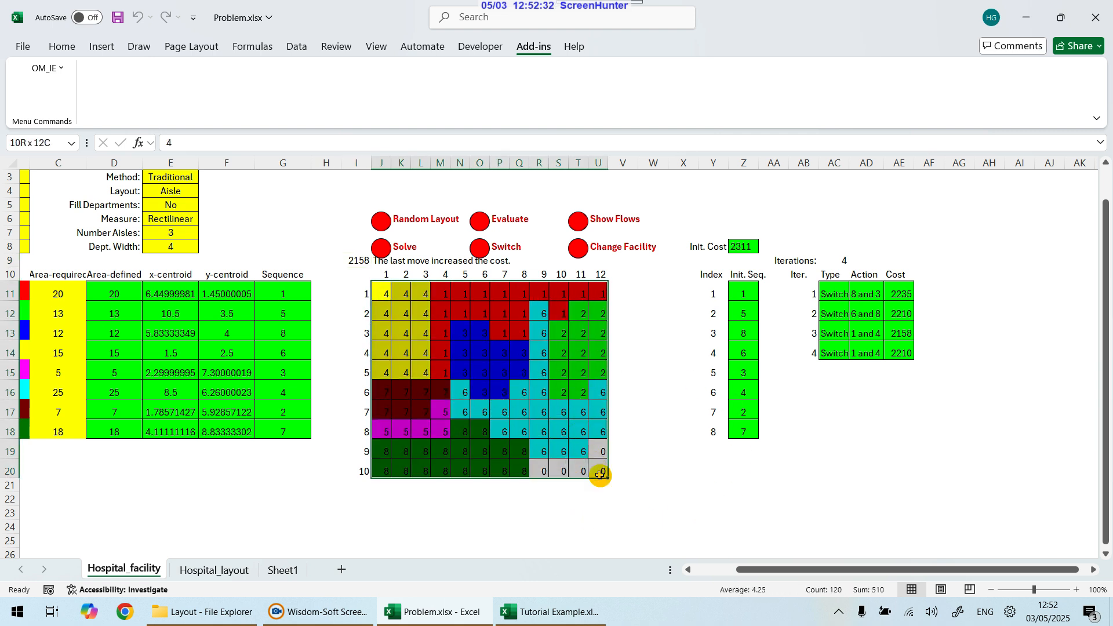
pyautogui.click(479, 221)
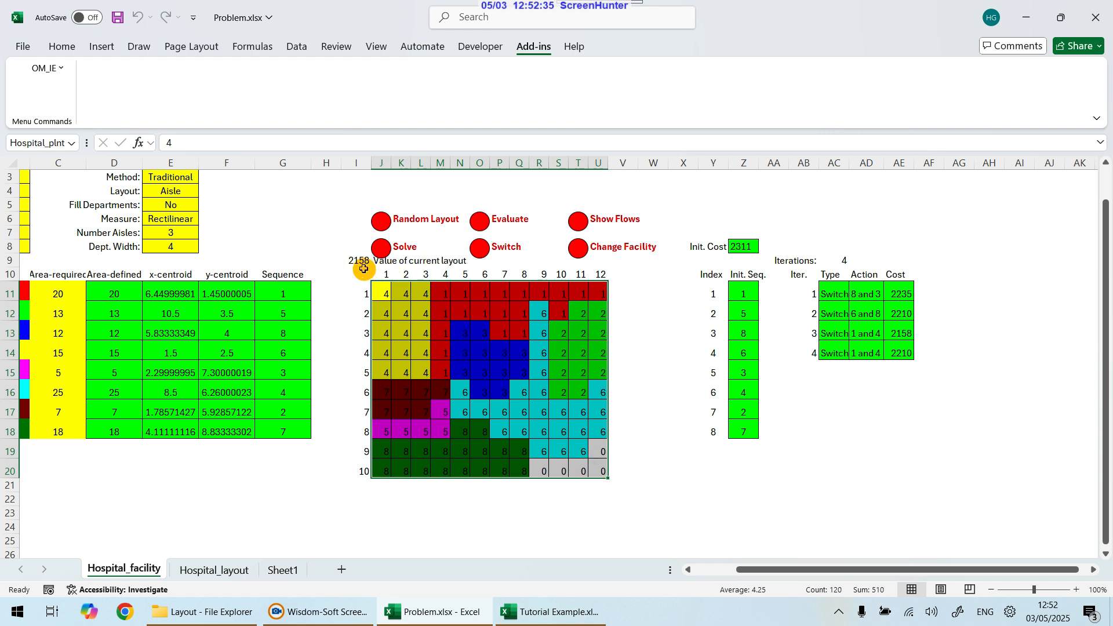
# Step: Copy department 6 from layout row 2, column 9 into row 6, columns 10 and 11
pyautogui.click(550, 351)
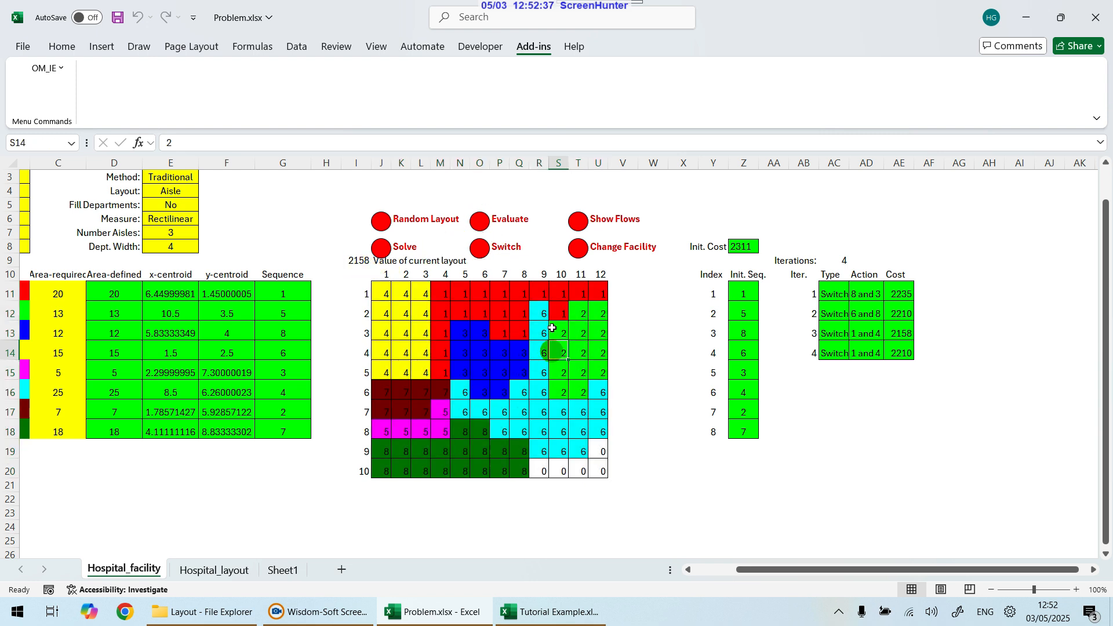
pyautogui.click(546, 315)
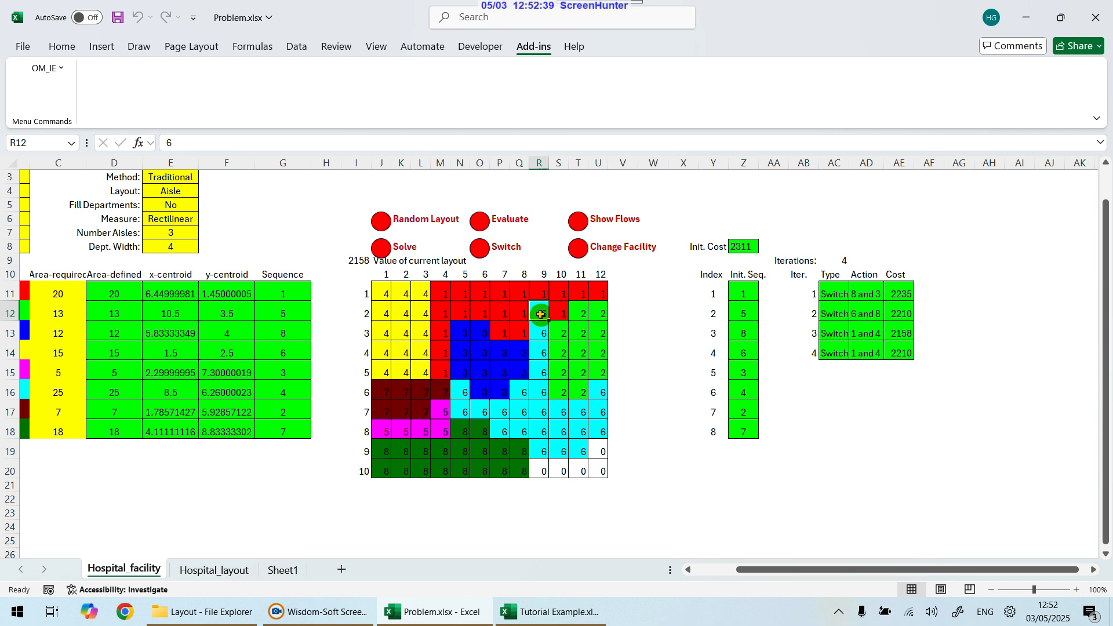
pyautogui.hotkey('ctrl', 'c')
pyautogui.click(566, 392)
pyautogui.hotkey('ctrl', 'v')
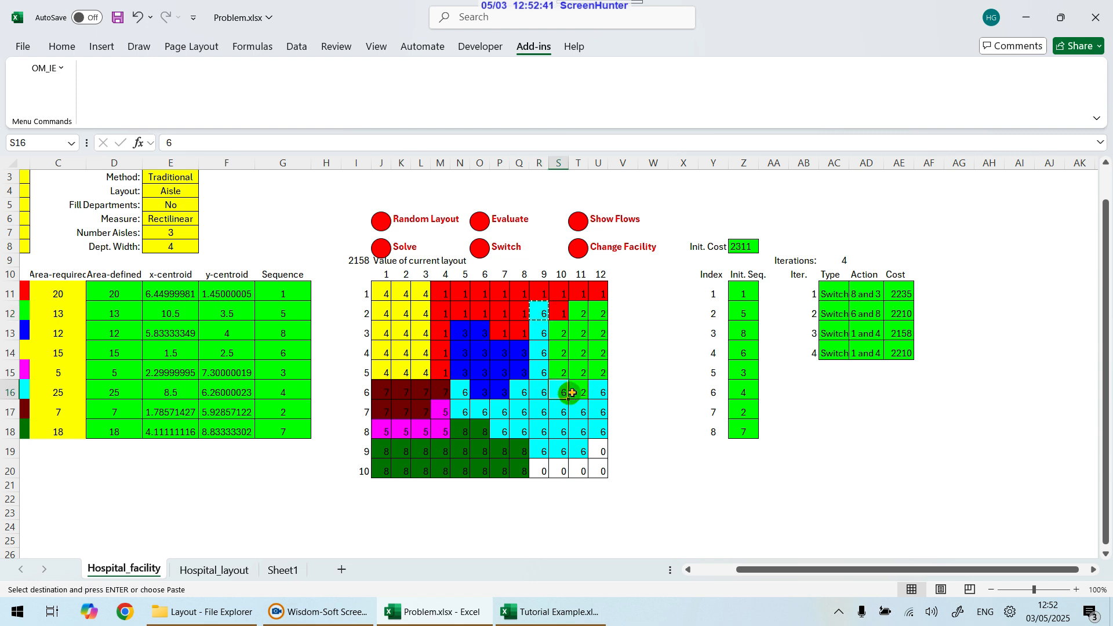
pyautogui.click(580, 392)
pyautogui.hotkey('ctrl', 'v')
# Step: Copy department 2 from row 3, column 10 into rows 2 and 3 of column 9, and re-evaluate the layout
pyautogui.click(564, 334)
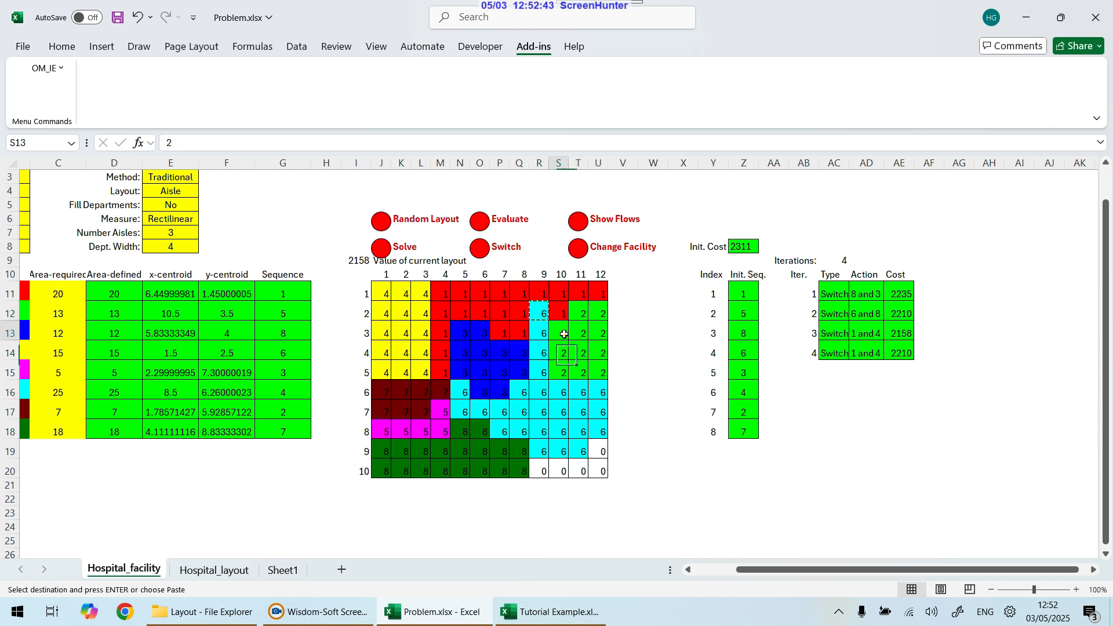
pyautogui.hotkey('ctrl', 'c')
pyautogui.click(543, 309)
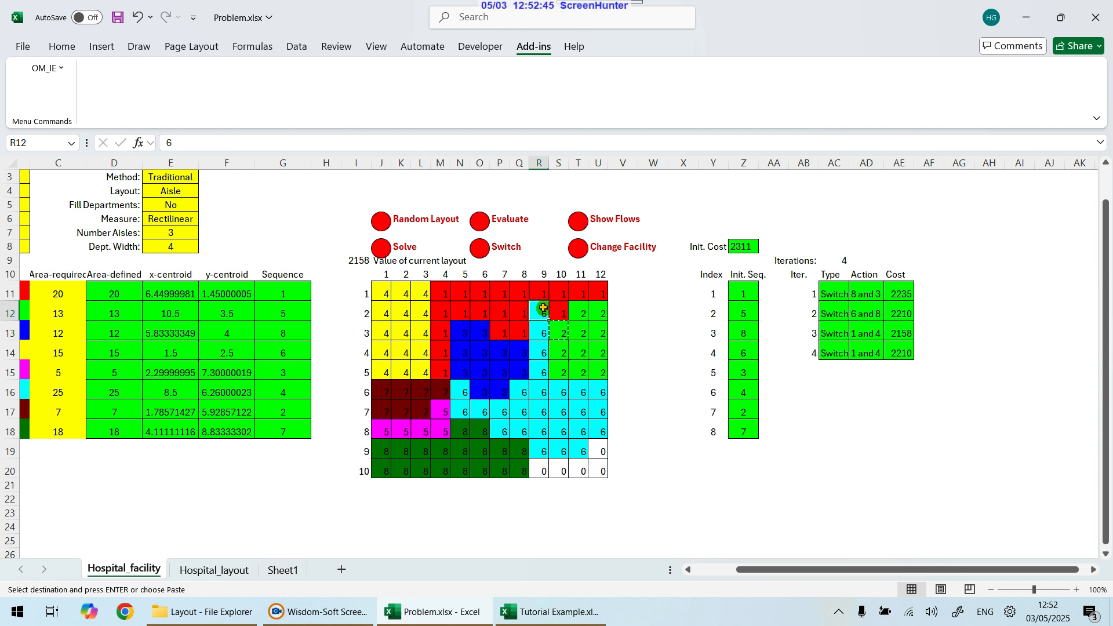
pyautogui.hotkey('ctrl', 'v')
pyautogui.click(540, 329)
pyautogui.hotkey('ctrl', 'v')
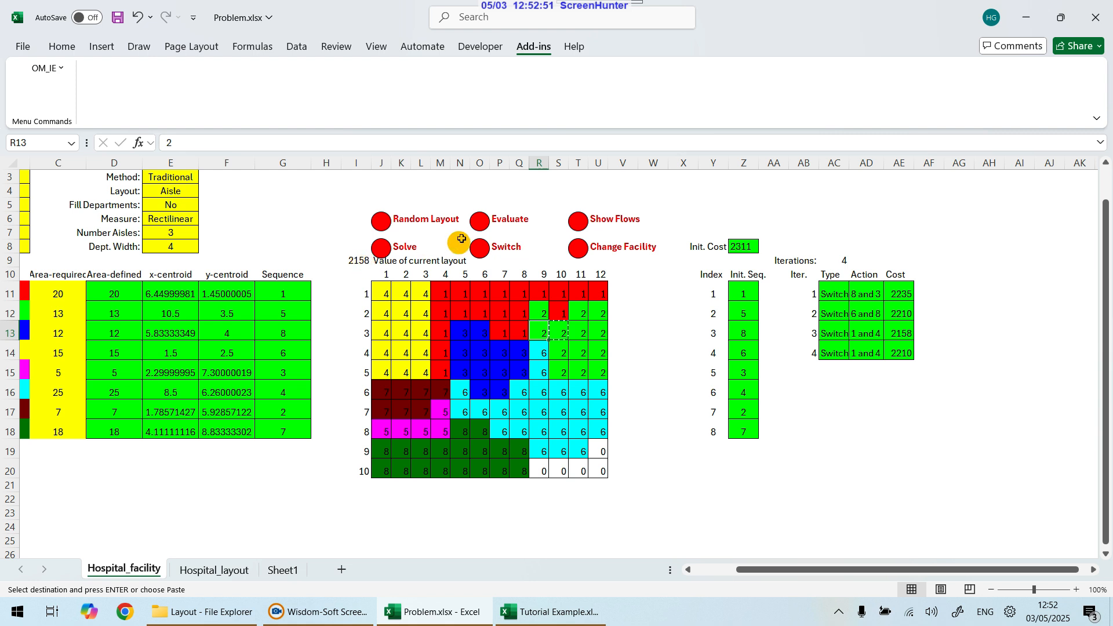
pyautogui.click(478, 226)
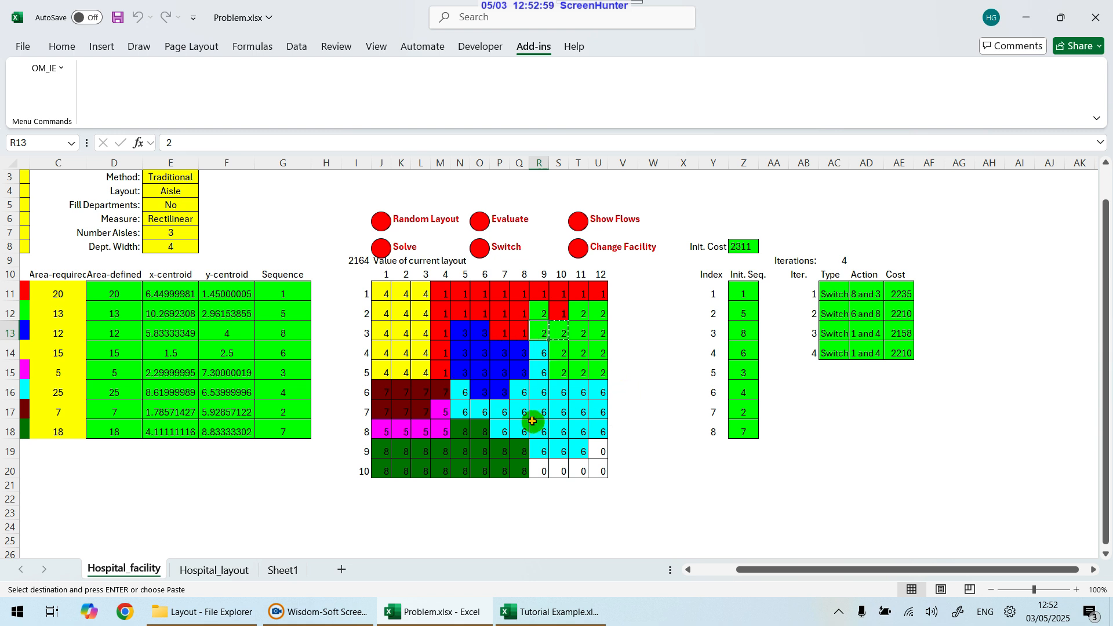
# Step: Copy department 6 from row 4, column 9 of the layout into row 5, column 10
pyautogui.click(541, 354)
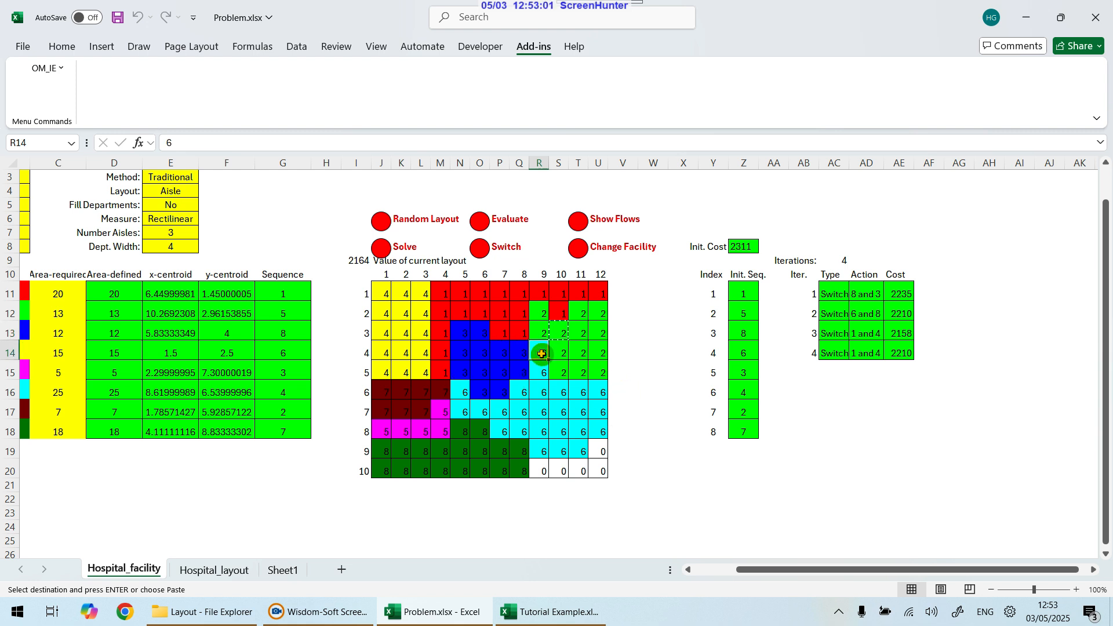
pyautogui.hotkey('ctrl', 'c')
pyautogui.click(561, 372)
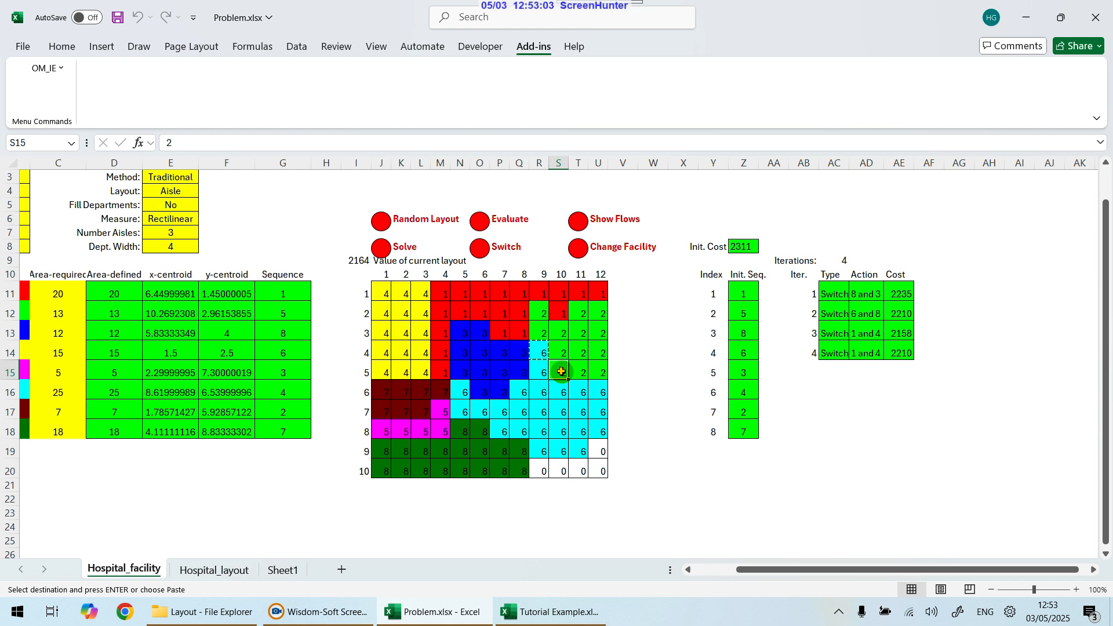
pyautogui.hotkey('ctrl', 'v')
# Step: Copy department 2 from row 2, column 9 into row 4, column 9
pyautogui.click(539, 313)
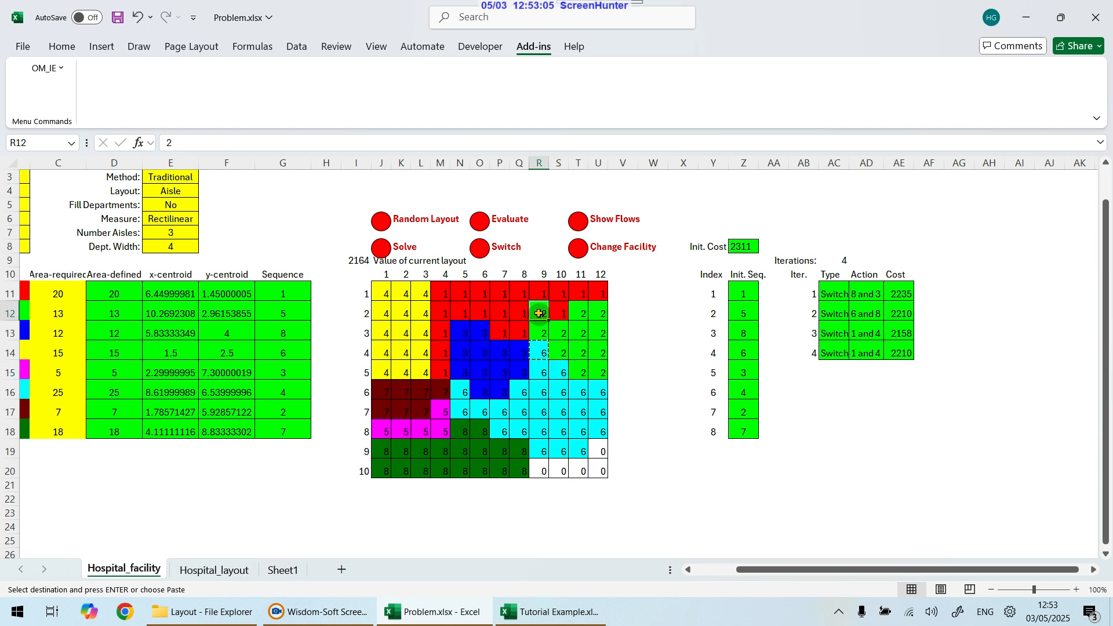
pyautogui.hotkey('ctrl', 'c')
pyautogui.click(539, 352)
pyautogui.hotkey('ctrl', 'v')
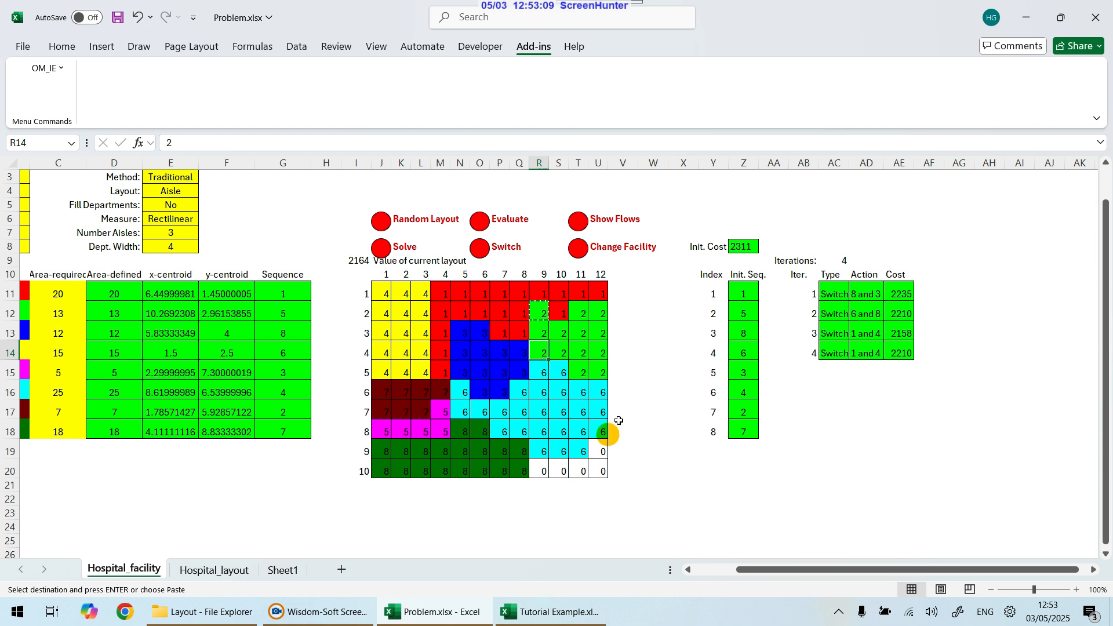
# Step: Copy department 6 from row 6, column 5 into row 6, columns 6 and 7
pyautogui.click(464, 394)
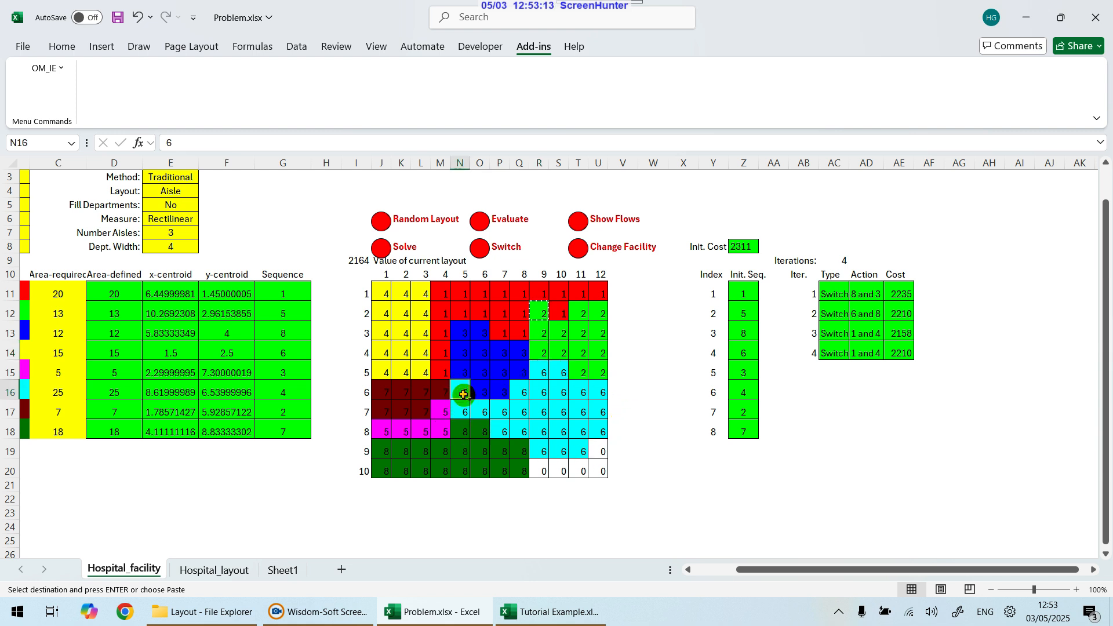
pyautogui.hotkey('ctrl', 'c')
pyautogui.click(504, 393)
pyautogui.hotkey('ctrl', 'v')
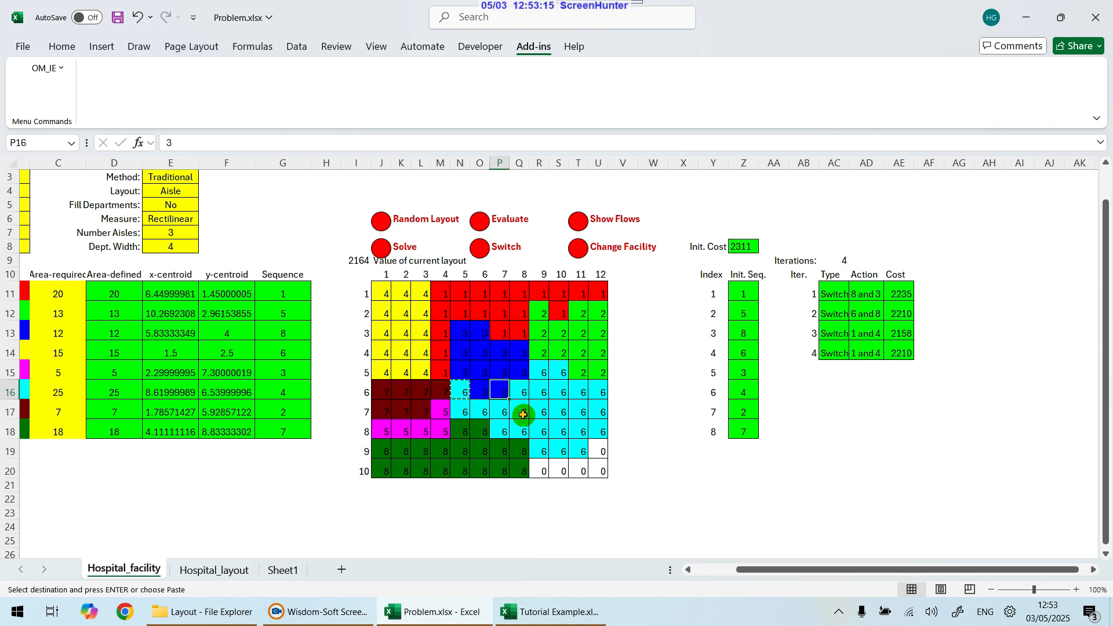
pyautogui.click(478, 393)
pyautogui.hotkey('ctrl', 'v')
# Step: Copy department 3 from row 5, column 5 into rows 6 and 7 of column 5, and evaluate the layout
pyautogui.click(467, 375)
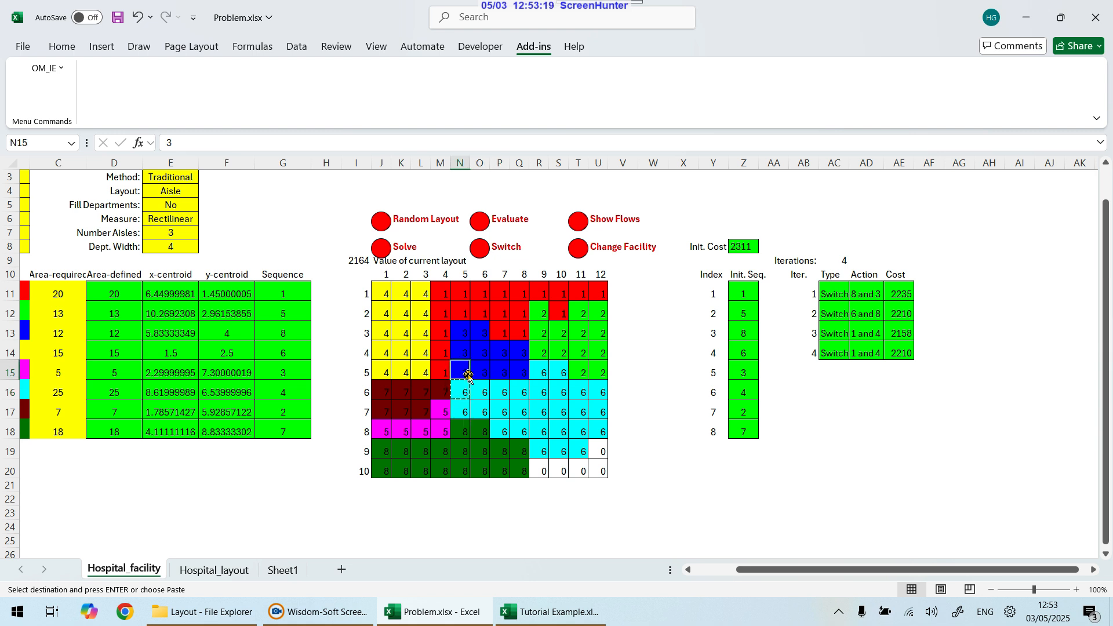
pyautogui.hotkey('ctrl', 'c')
pyautogui.click(466, 396)
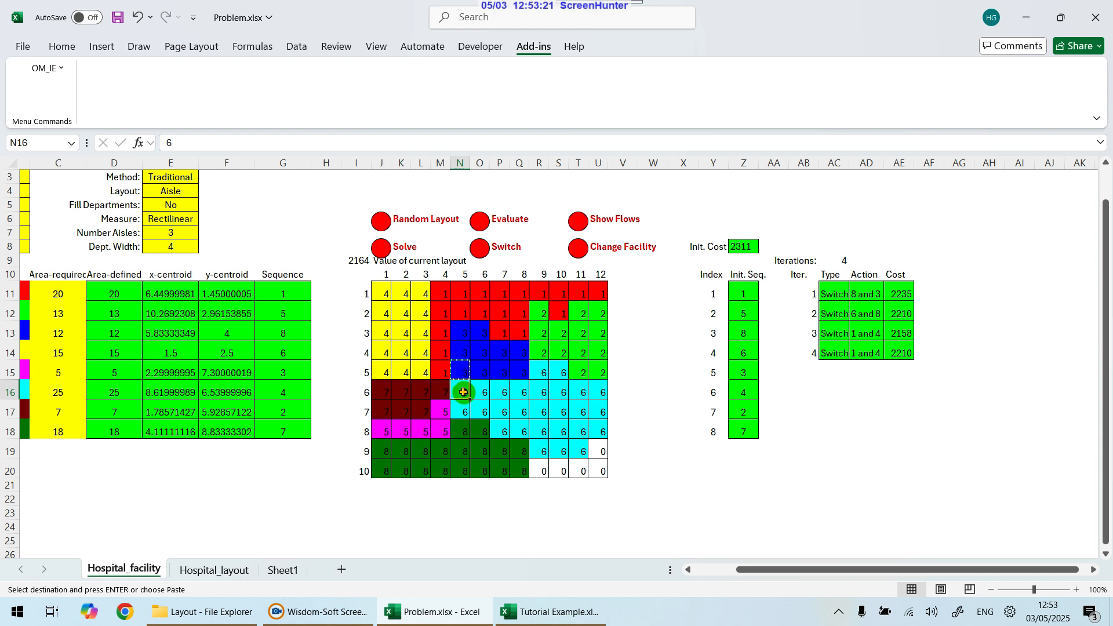
pyautogui.hotkey('ctrl', 'v')
pyautogui.keyDown('ctrl'); pyautogui.click(466, 411); pyautogui.keyUp('ctrl')
pyautogui.hotkey('ctrl', 'v')
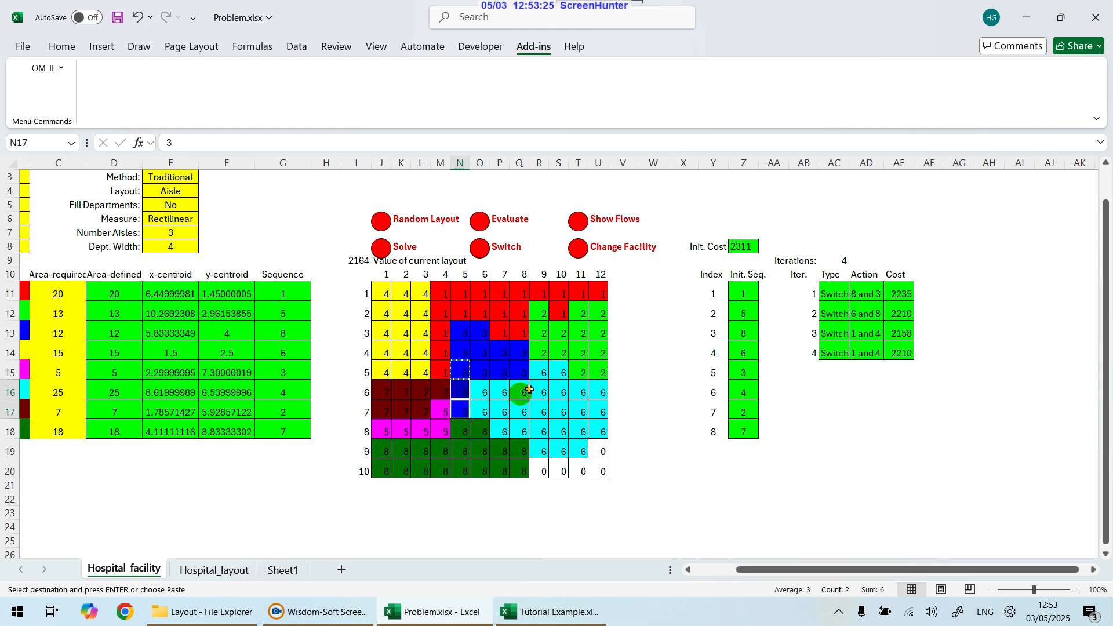
pyautogui.click(479, 219)
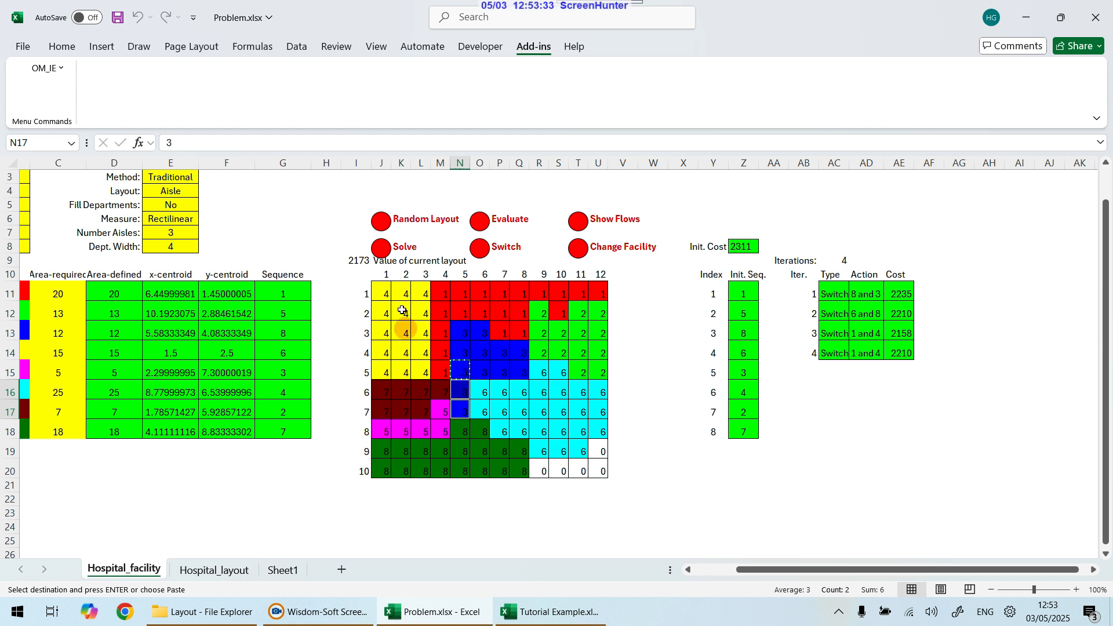
# Step: Select the blocks of departments 4, 8, 7 and 6 in the layout to check their cell counts
pyautogui.moveTo(380, 290); pyautogui.dragTo(423, 375)
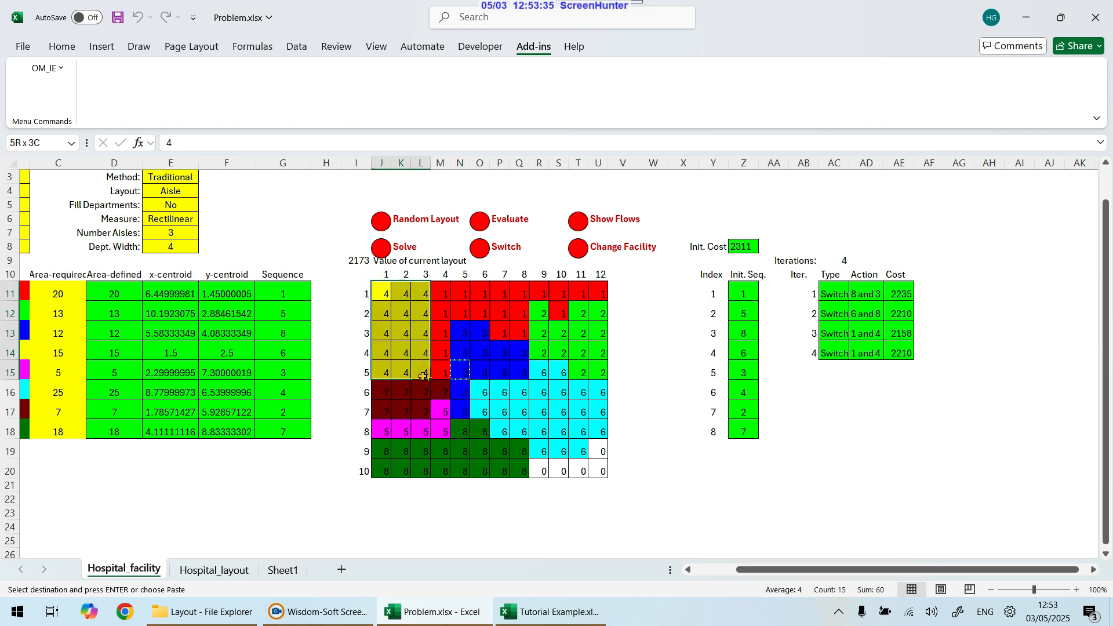
pyautogui.hotkey('ctrl', 'v')
pyautogui.moveTo(385, 450); pyautogui.dragTo(522, 464)
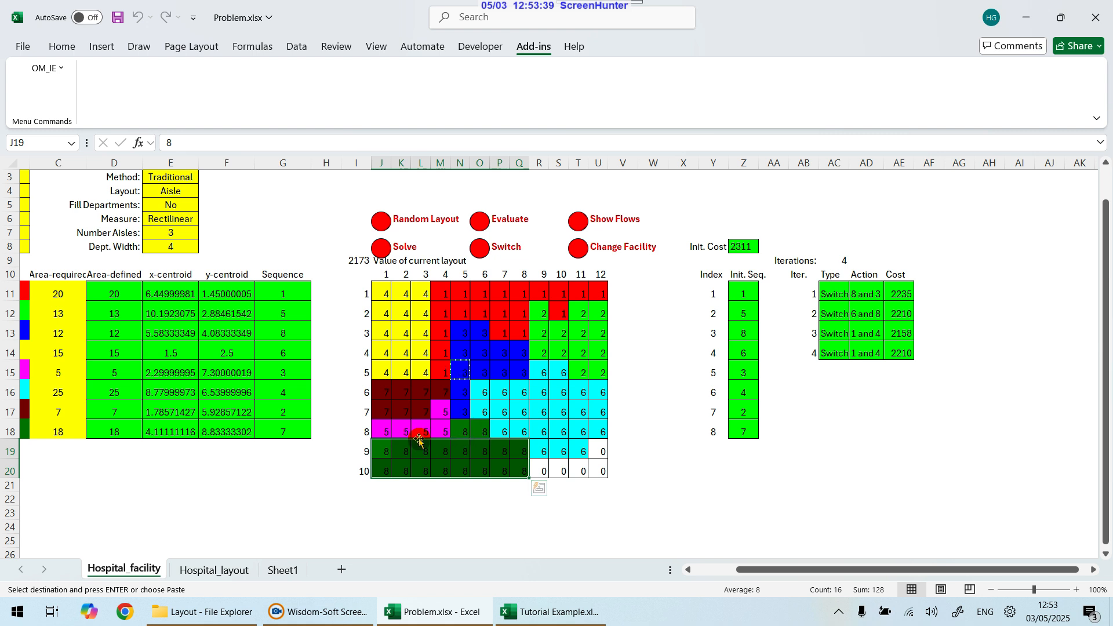
pyautogui.hotkey('ctrl', 'v')
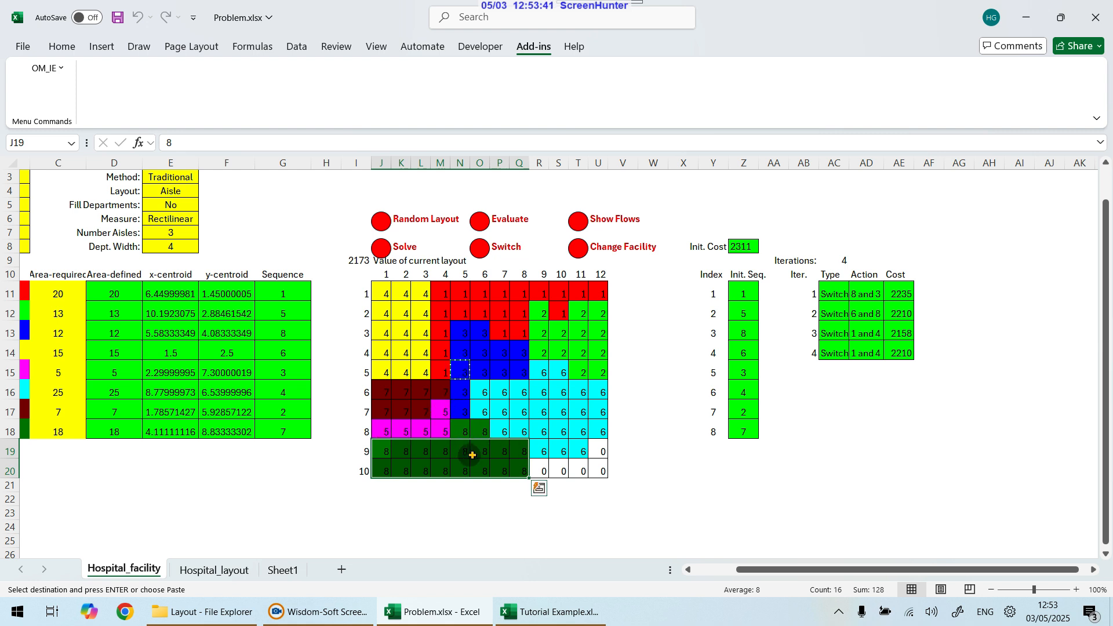
pyautogui.moveTo(373, 387); pyautogui.dragTo(435, 416)
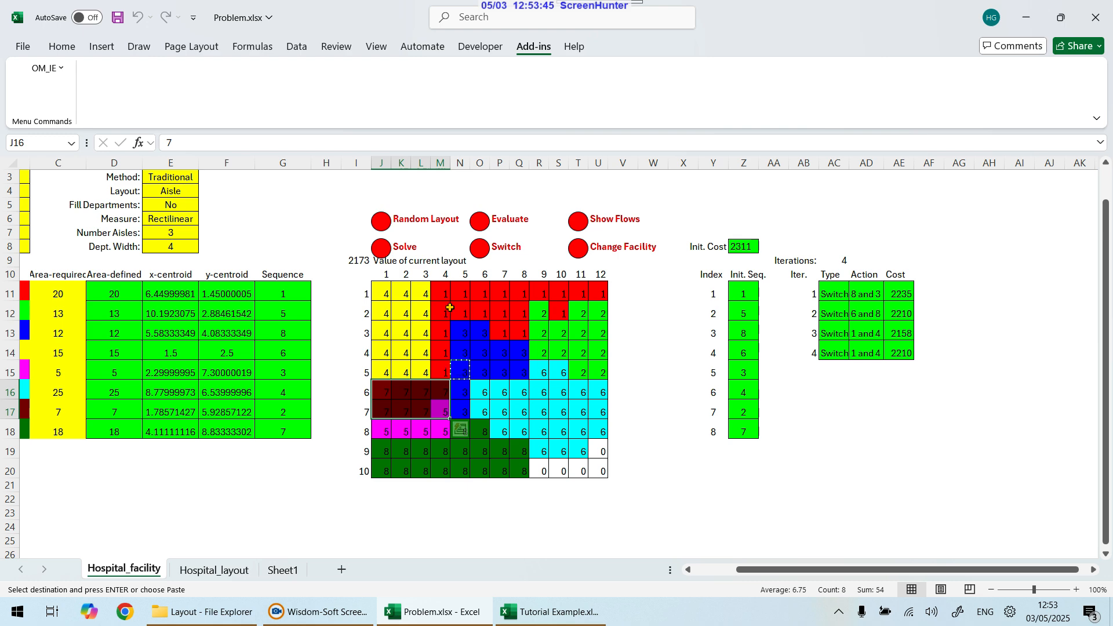
pyautogui.moveTo(450, 309); pyautogui.dragTo(518, 310)
pyautogui.moveTo(485, 385); pyautogui.dragTo(581, 413)
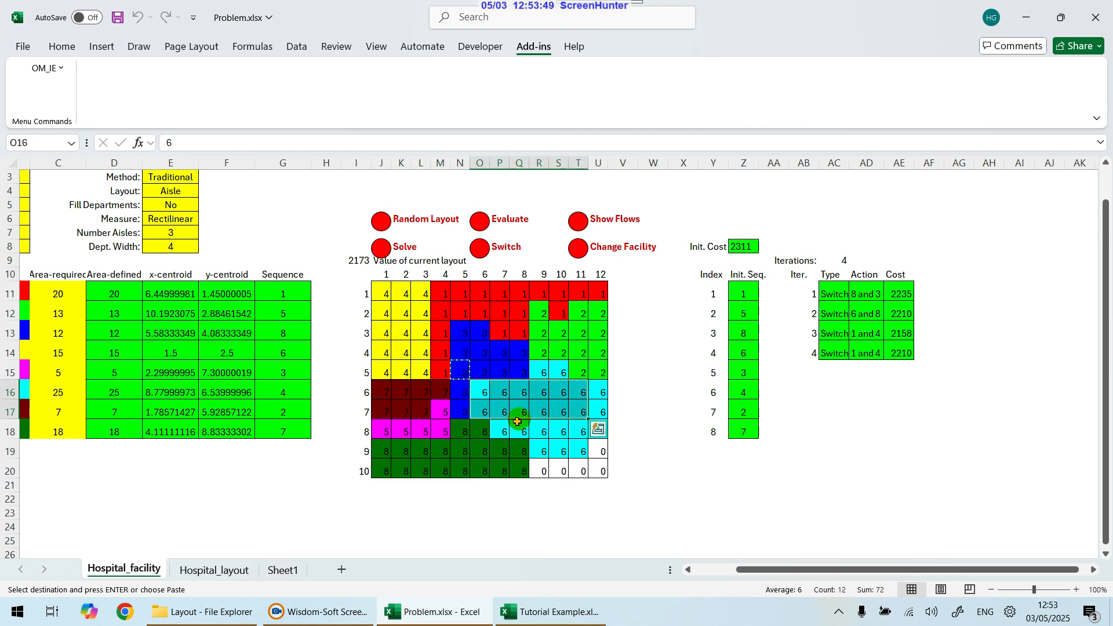
# Step: Redefine the facility with the Traditional Craft method, a blank initial layout and rectilinear distance, recreating the facility sheet
pyautogui.moveTo(826, 570); pyautogui.dragTo(744, 574)
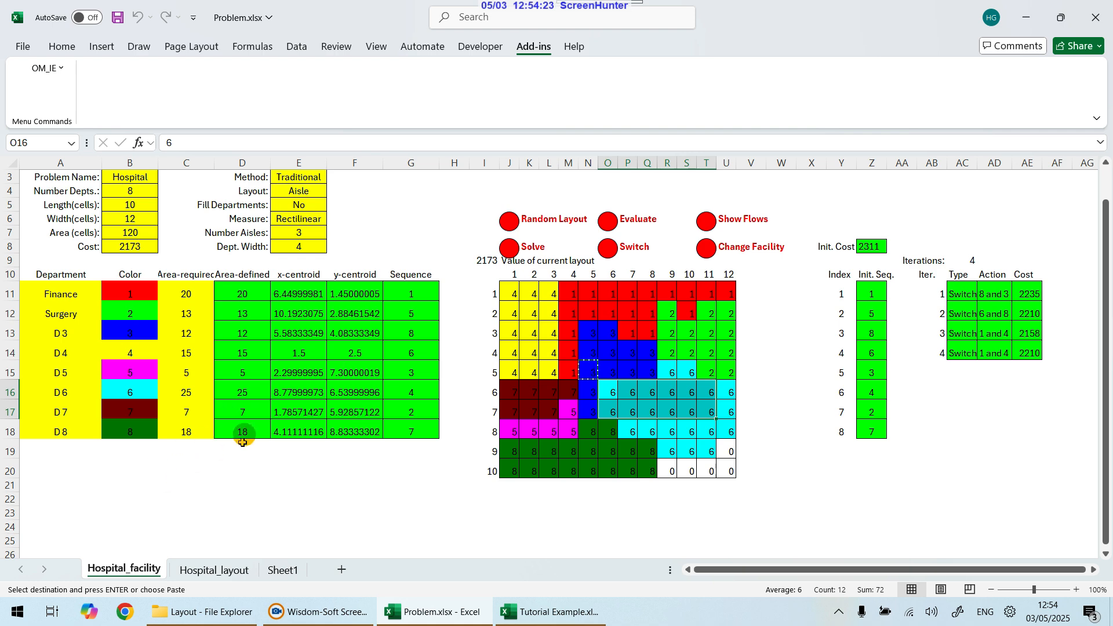
pyautogui.click(237, 571)
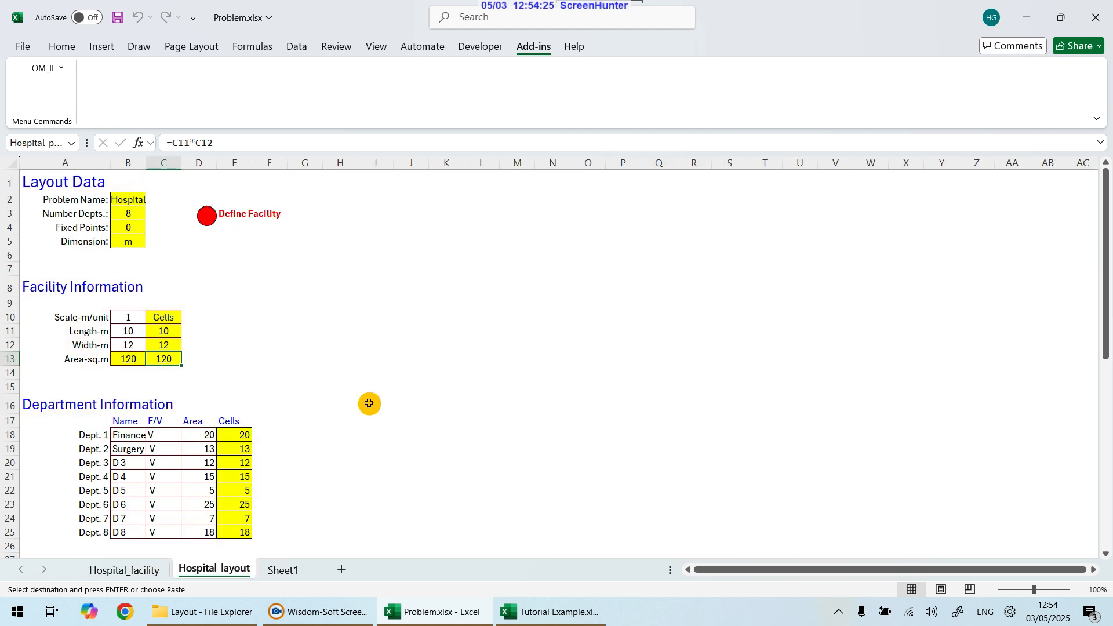
pyautogui.click(207, 215)
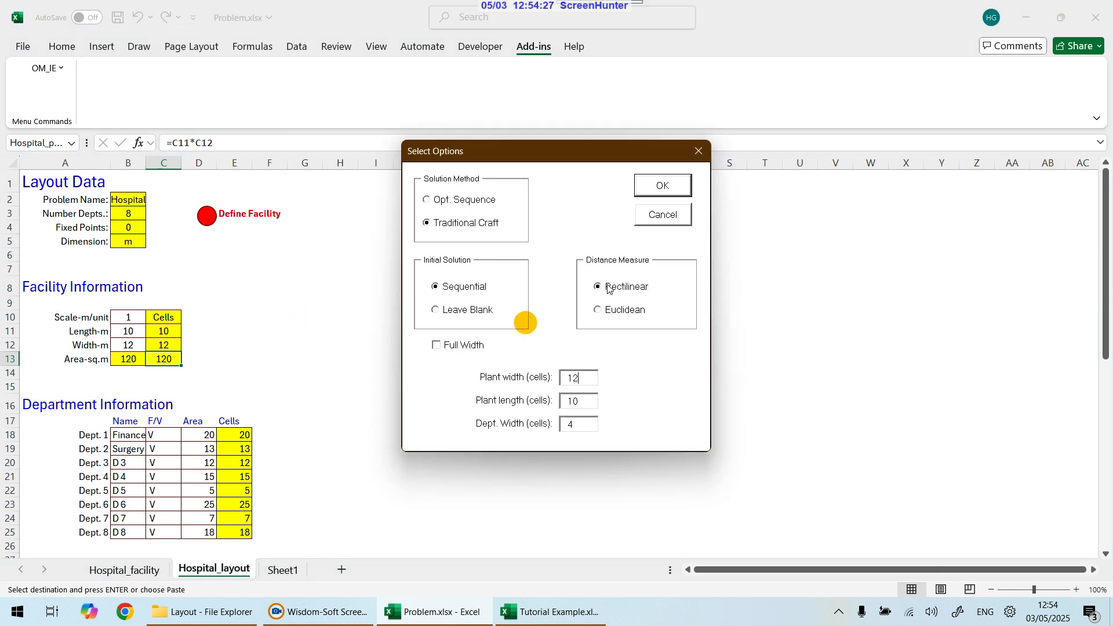
pyautogui.click(438, 311)
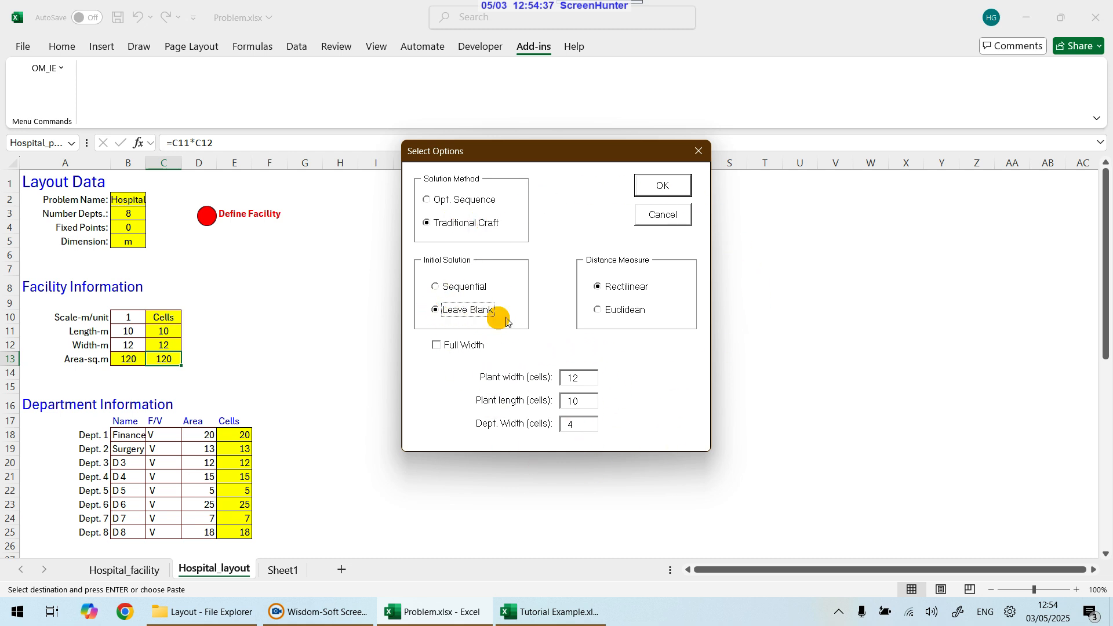
pyautogui.click(664, 187)
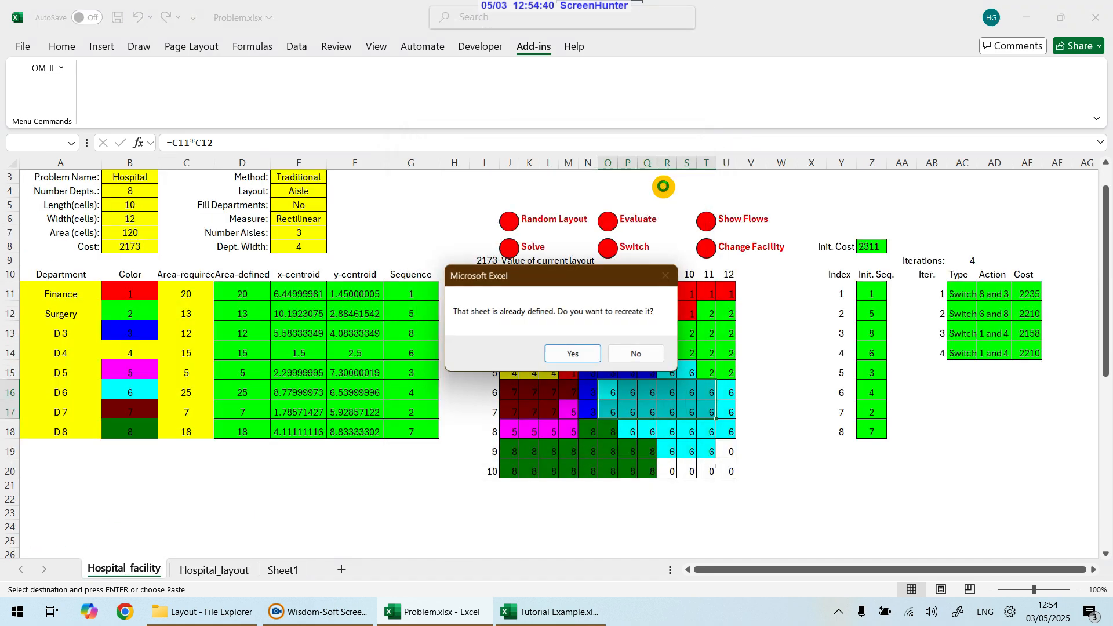
pyautogui.click(574, 354)
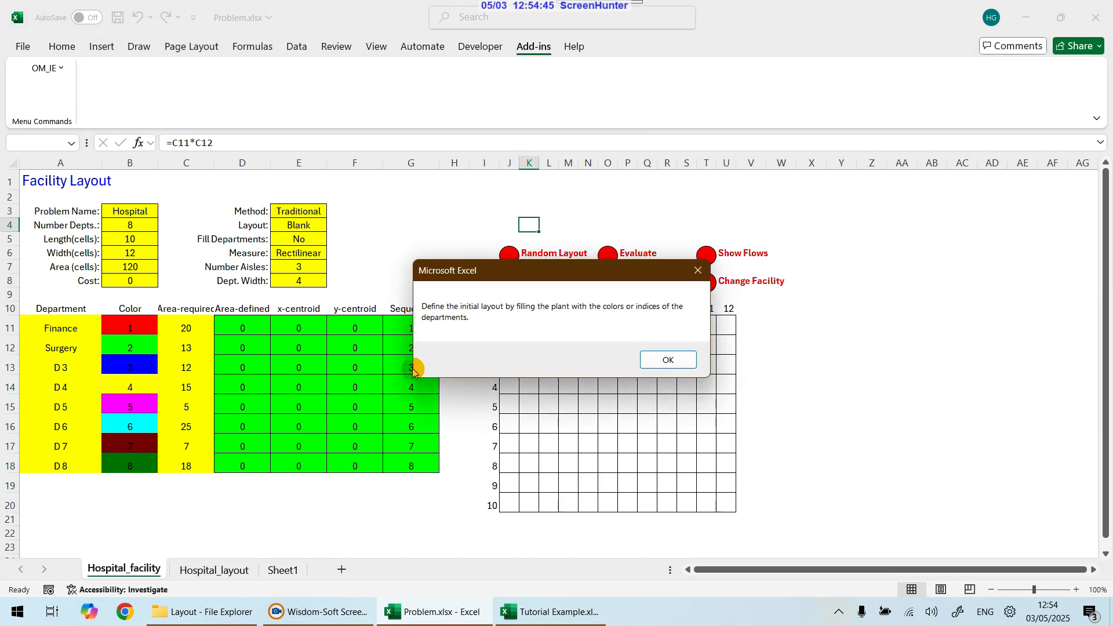
pyautogui.click(676, 360)
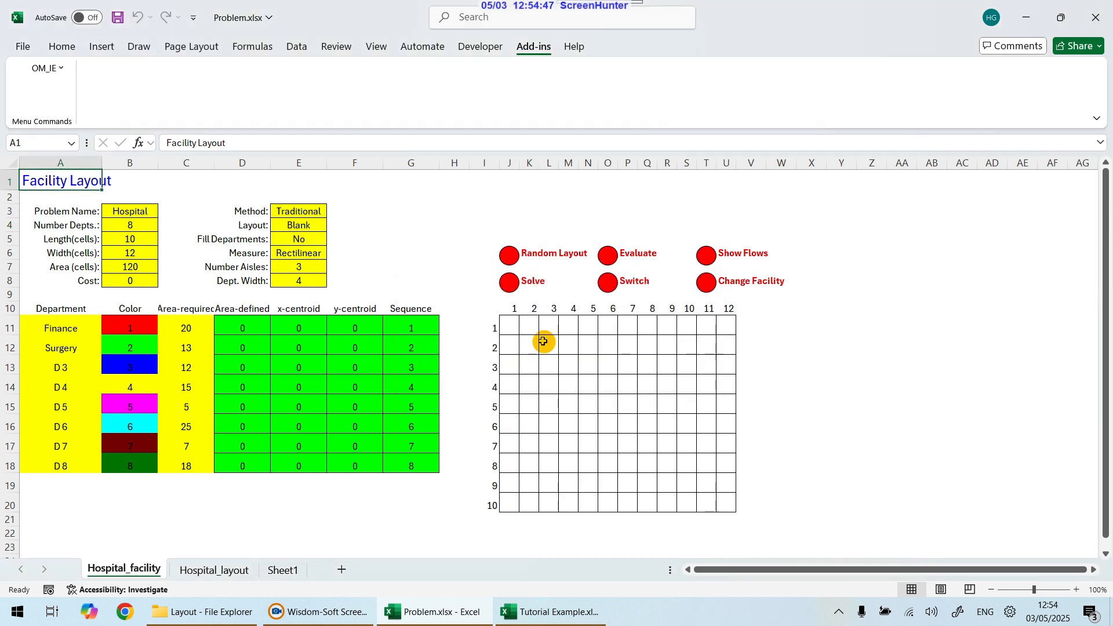
# Step: Examine the blank layout grid and the department list on the facility sheet
pyautogui.moveTo(510, 326); pyautogui.dragTo(735, 509)
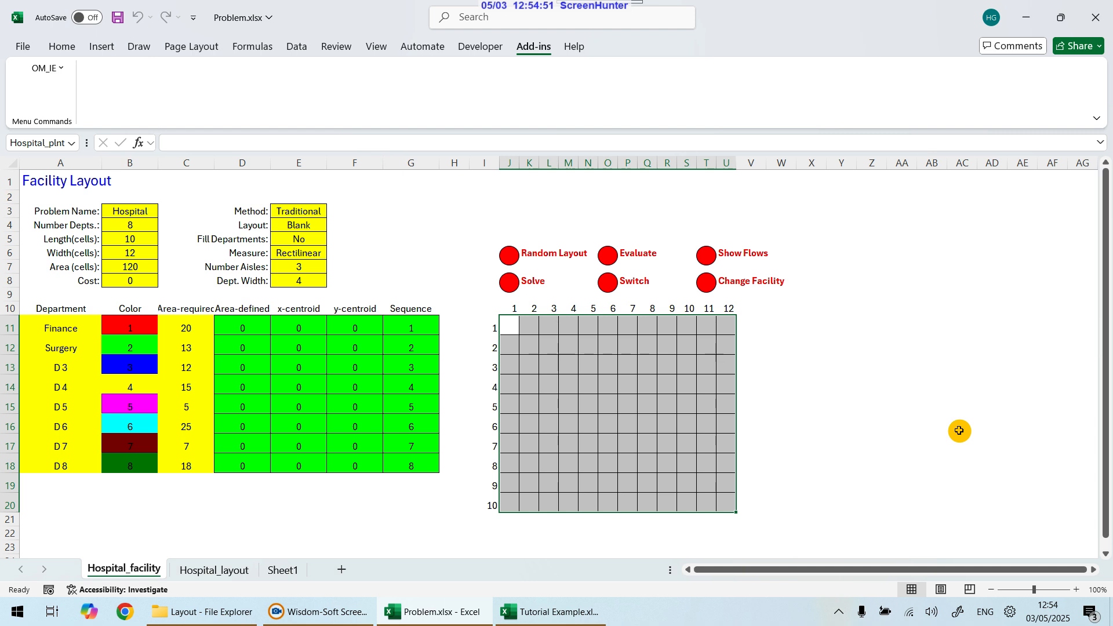
pyautogui.click(523, 331)
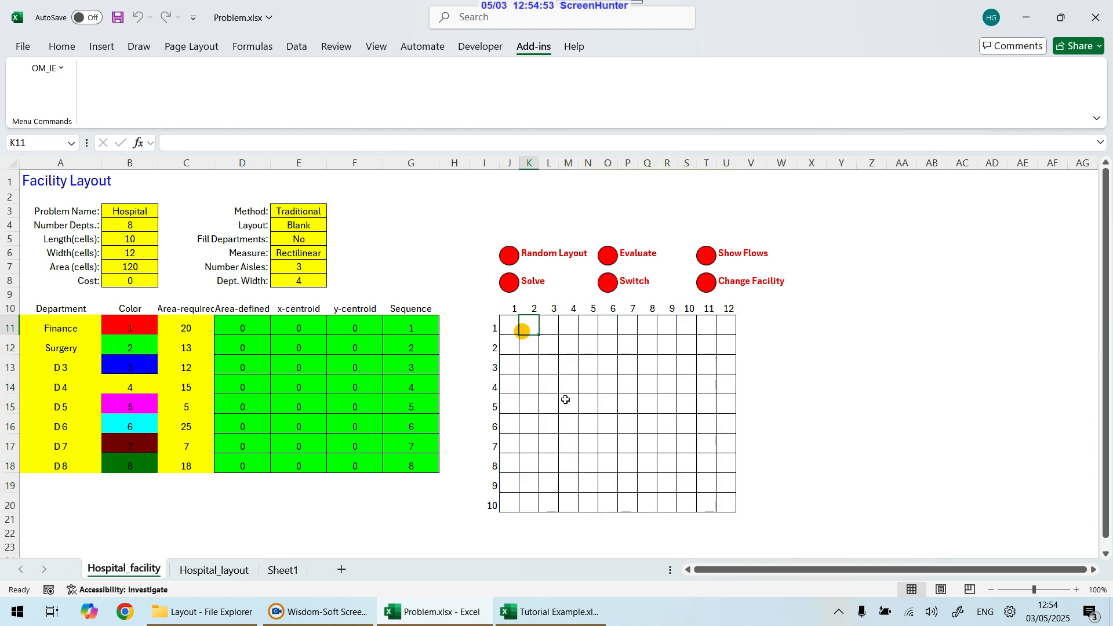
pyautogui.press('Left')
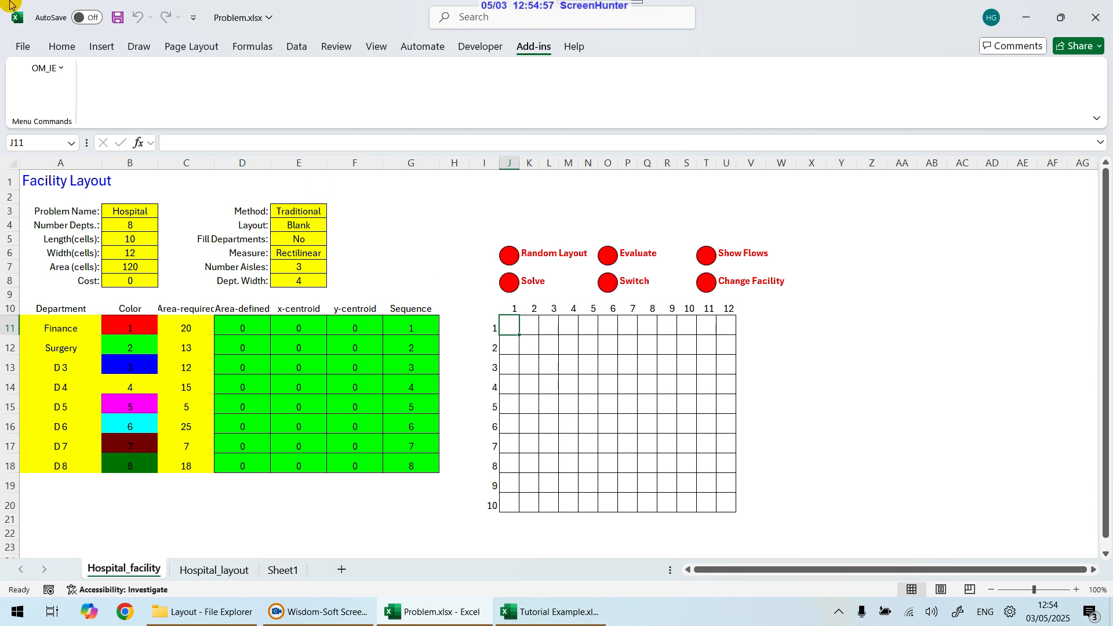
pyautogui.click(136, 326)
pyautogui.click(52, 329)
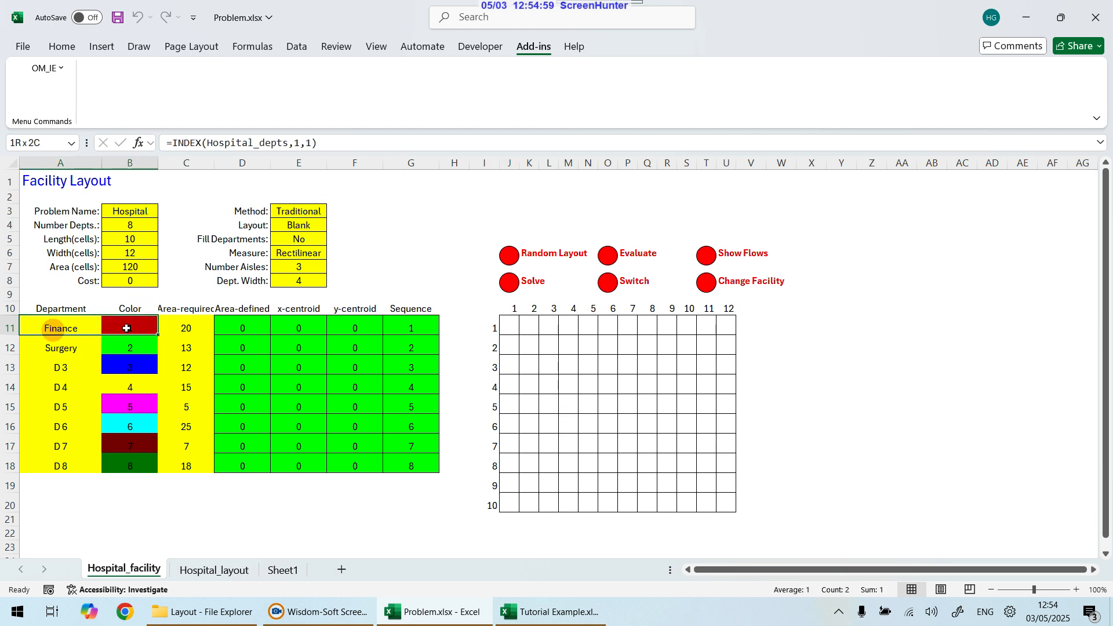
pyautogui.click(186, 327)
pyautogui.click(510, 326)
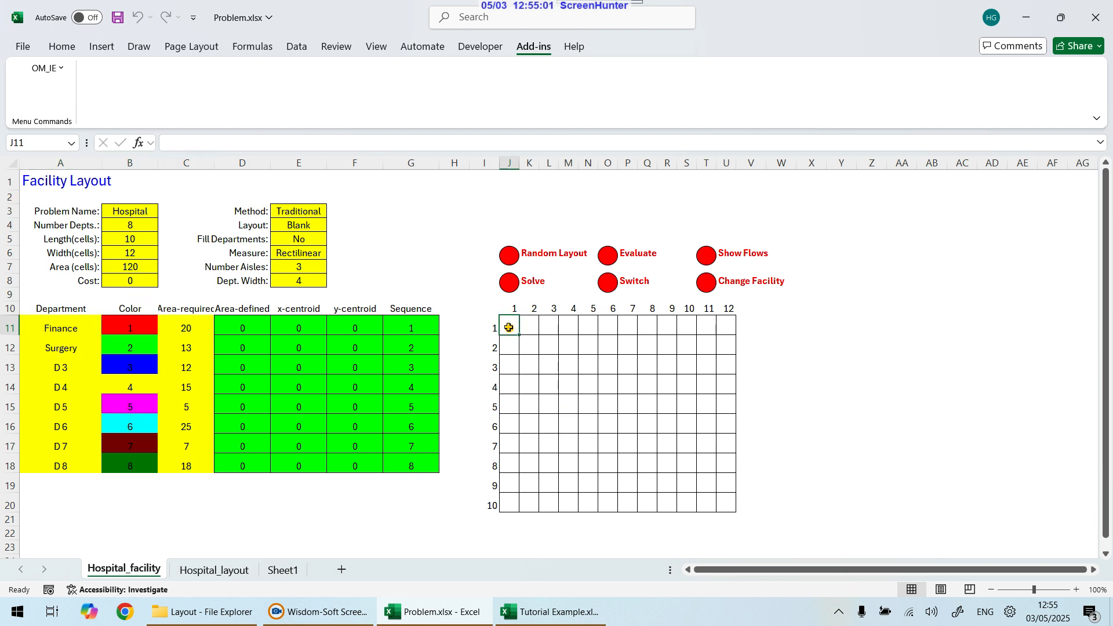
pyautogui.press('Down')
pyautogui.press('Right')
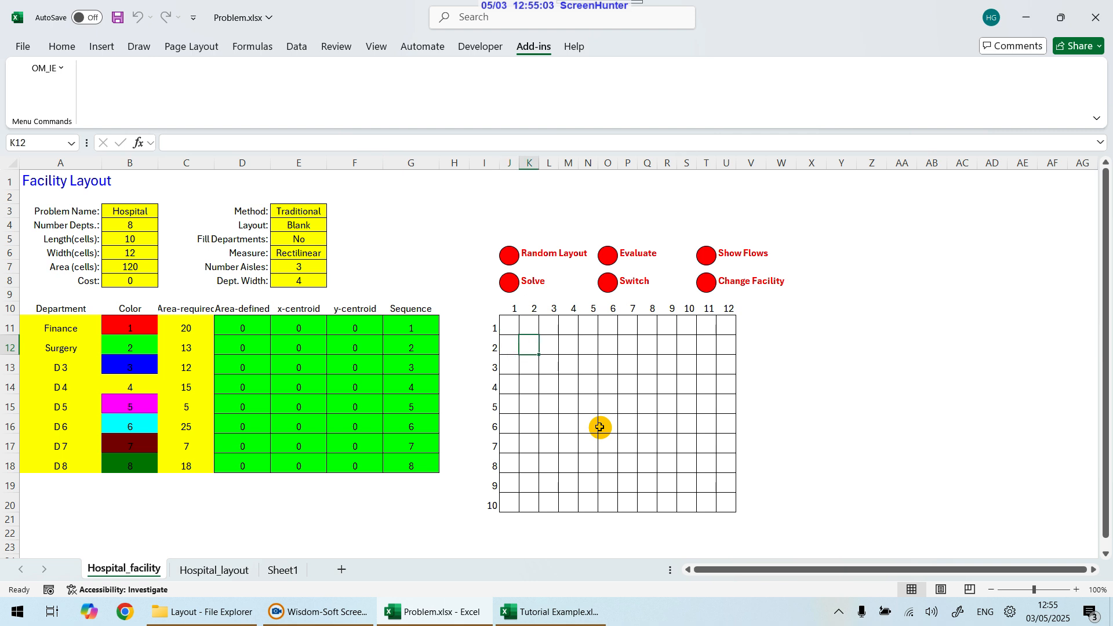
pyautogui.moveTo(504, 323); pyautogui.dragTo(735, 501)
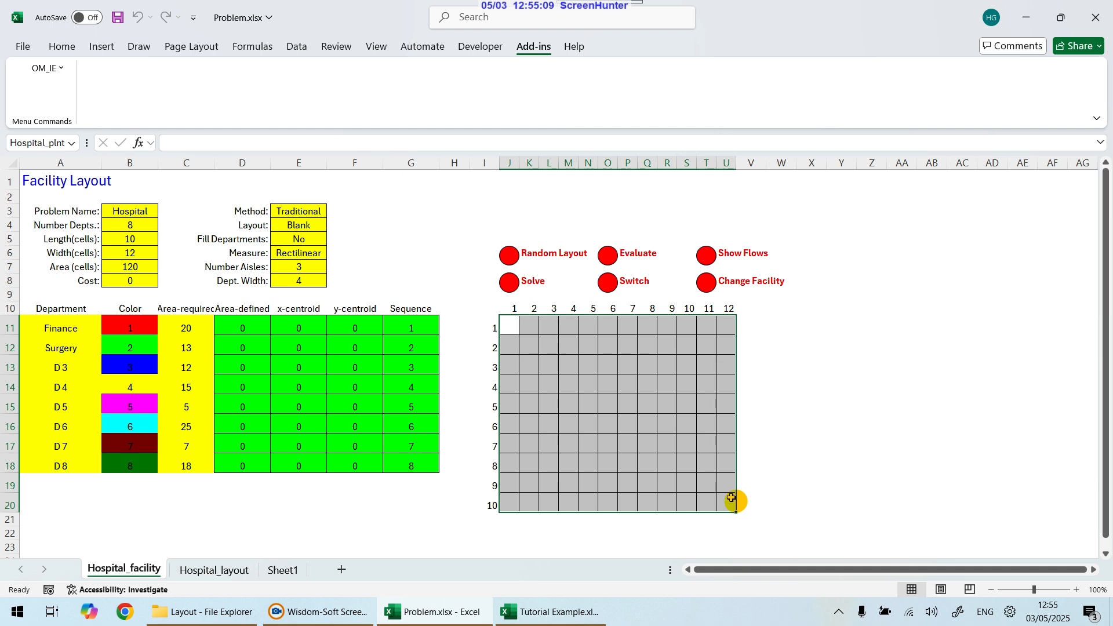
pyautogui.click(518, 325)
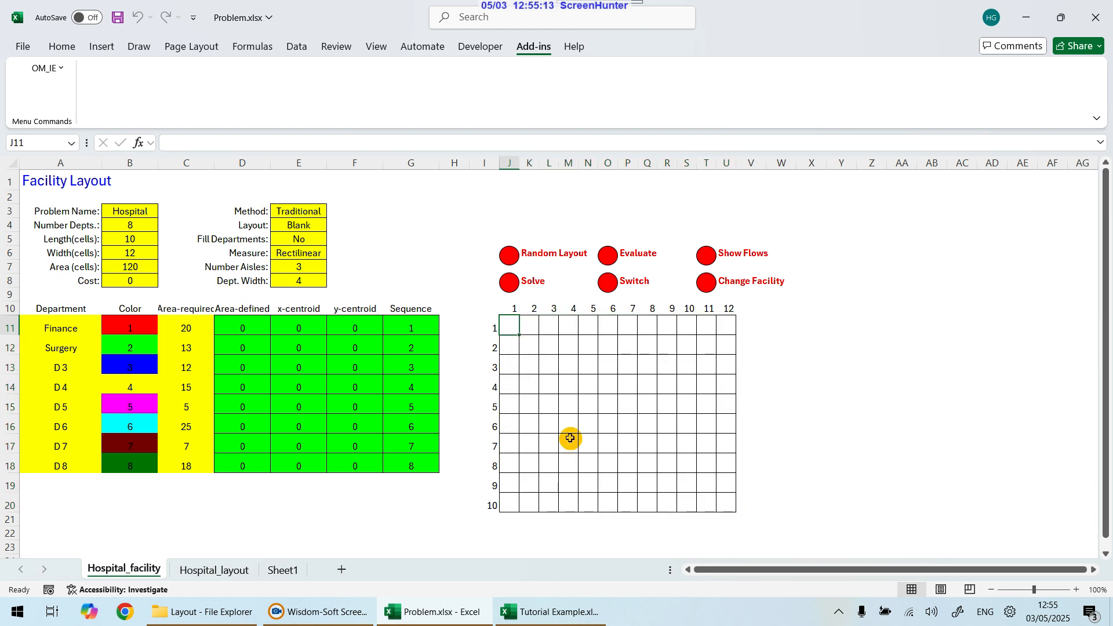
pyautogui.press('Down')
pyautogui.press('Down')
pyautogui.press('Down')
pyautogui.press('Down')
pyautogui.press('Down')
pyautogui.press('Down')
pyautogui.press('Down')
pyautogui.press('Down')
pyautogui.press('Down')
pyautogui.press('Down')
pyautogui.press('Up')
pyautogui.press('Up')
pyautogui.press('Up')
pyautogui.press('Up')
pyautogui.press('Up')
pyautogui.press('Up')
pyautogui.press('Up')
pyautogui.press('Right')
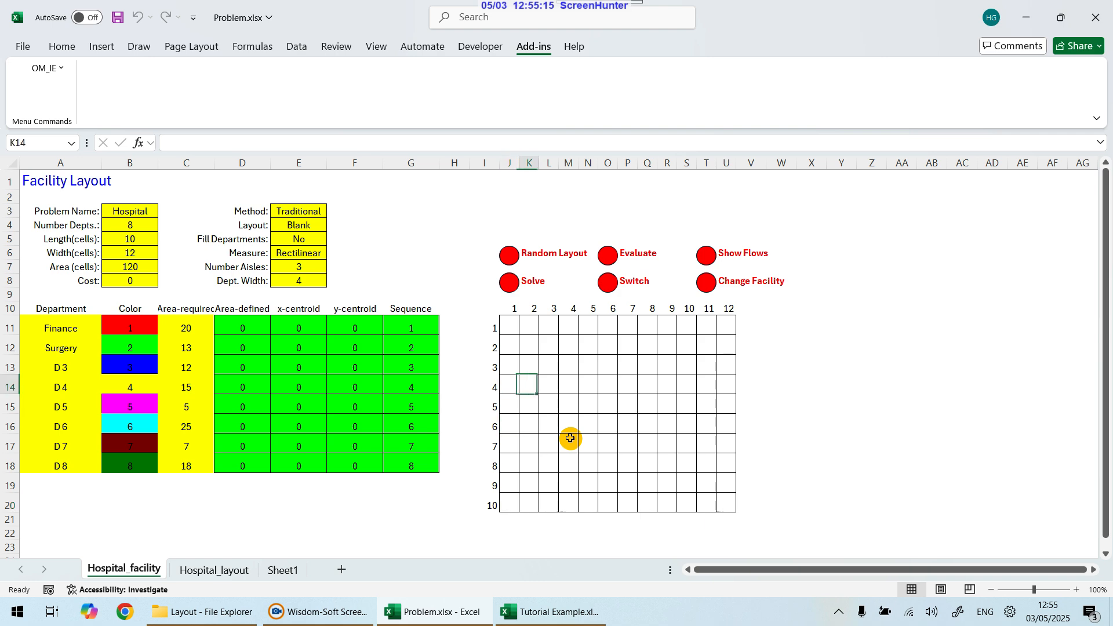
pyautogui.press('Right')
pyautogui.press('Right')
pyautogui.press('Right')
pyautogui.press('Right')
pyautogui.press('Right')
pyautogui.press('Down')
pyautogui.press('Left')
pyautogui.press('Left')
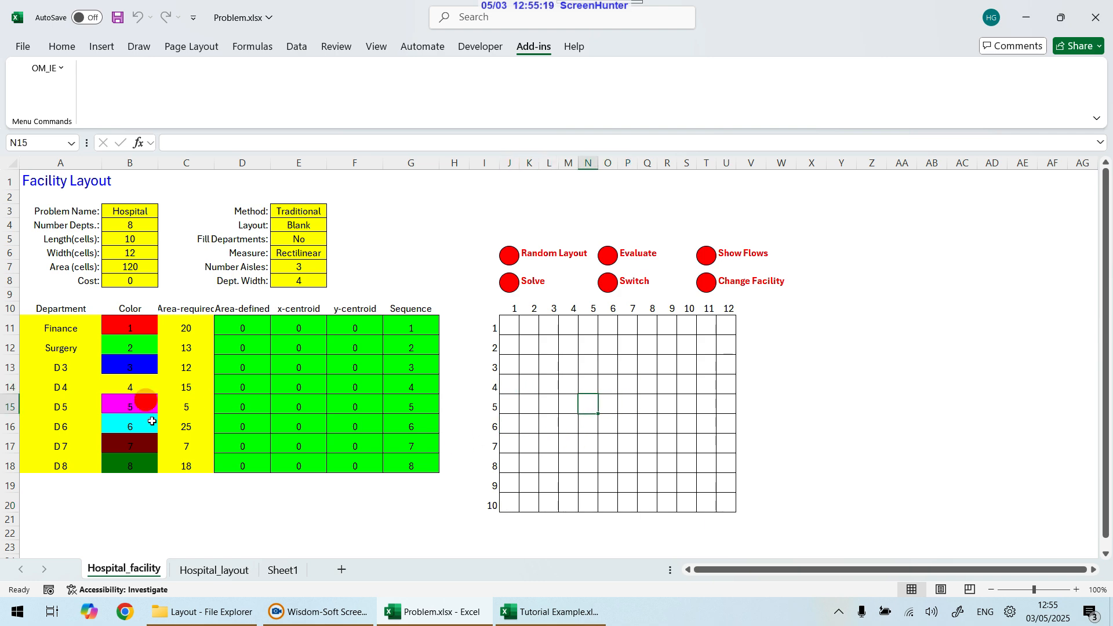
# Step: Review the flow matrix on the layout data sheet, then return to the facility sheet
pyautogui.click(227, 571)
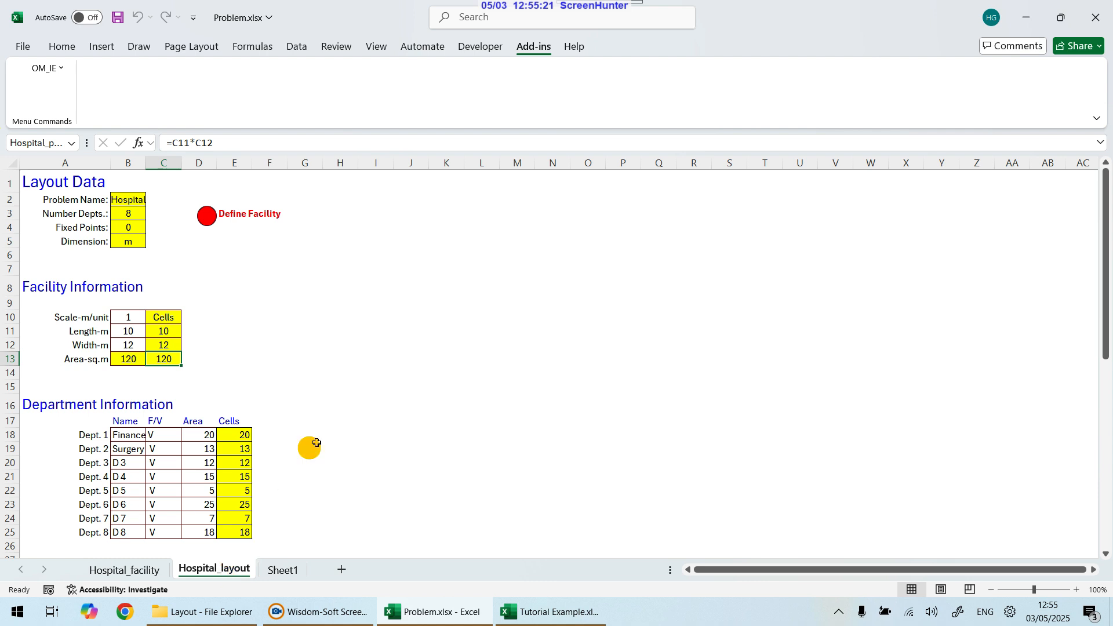
pyautogui.scroll(-5, 336, 394)
pyautogui.moveTo(125, 372); pyautogui.dragTo(378, 469)
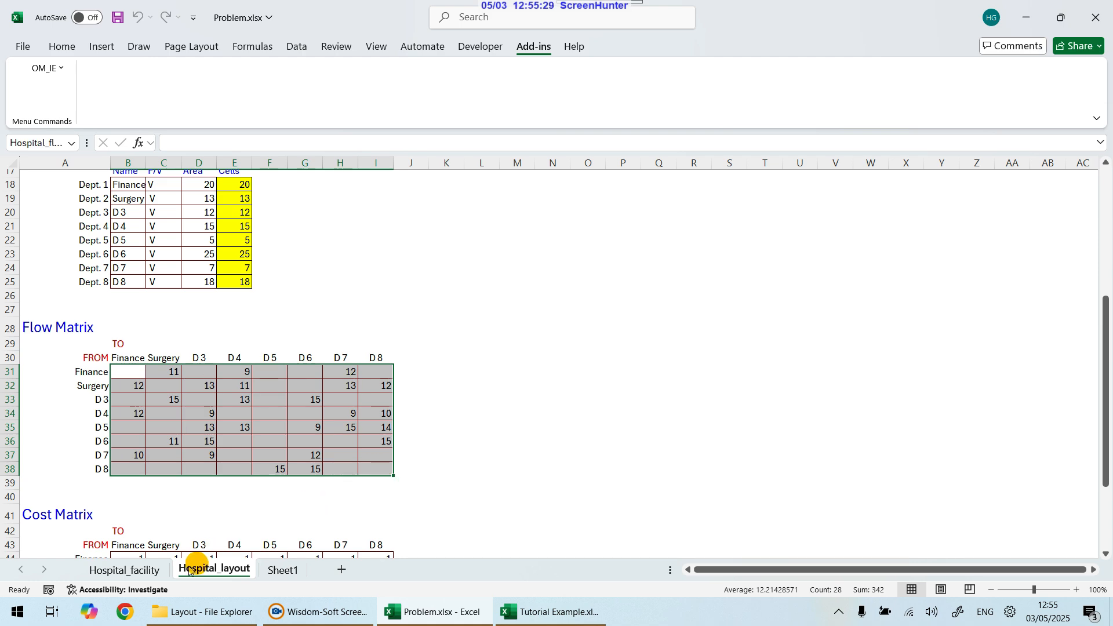
pyautogui.click(137, 570)
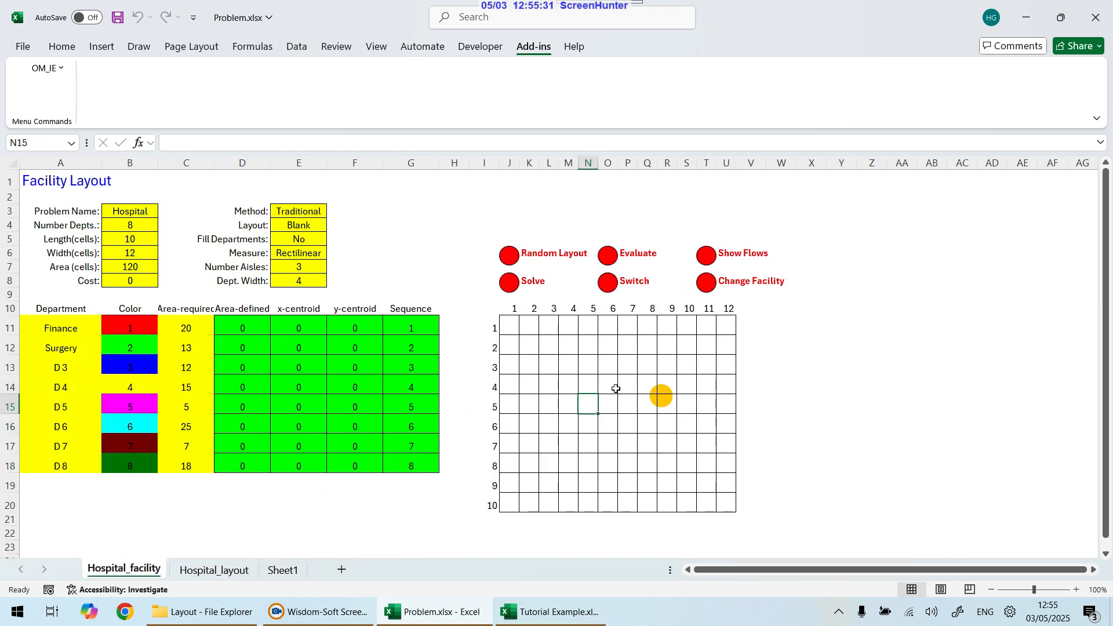
# Step: Fill rows 4–7, columns 5–9 of the blank layout grid with department 1, then select that block to check its size
pyautogui.click(586, 387)
pyautogui.click(586, 387)
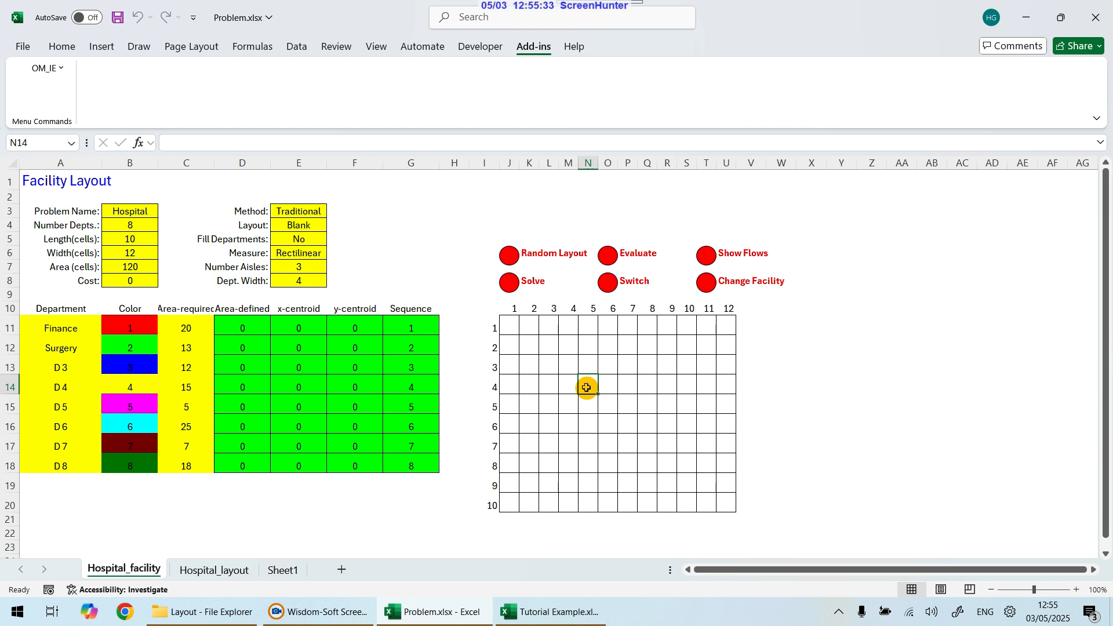
pyautogui.write('1')
pyautogui.press('Tab')
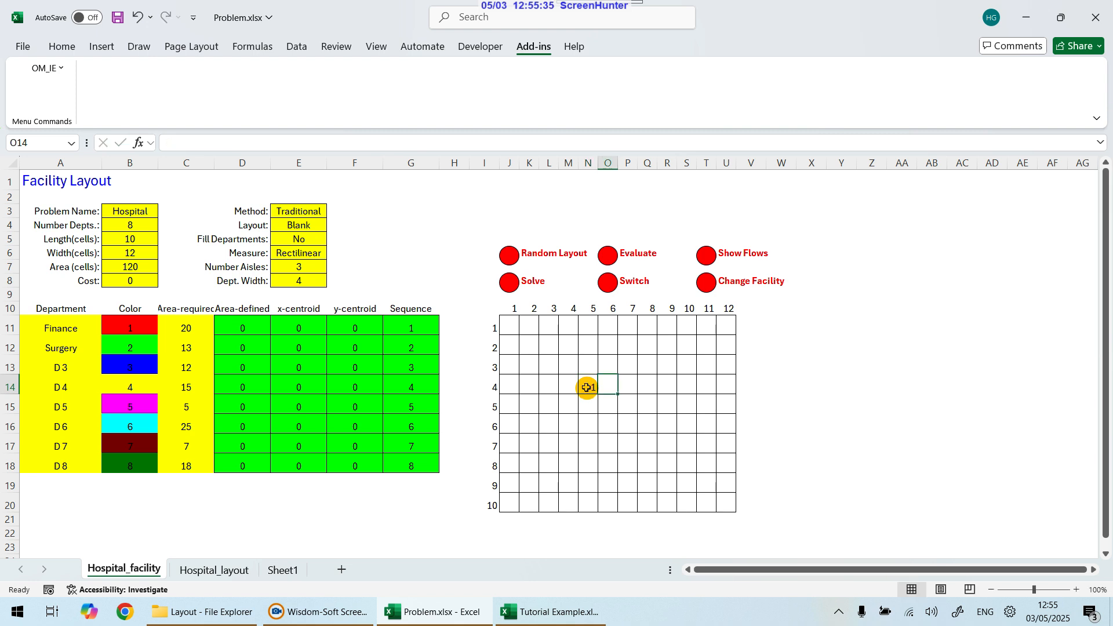
pyautogui.click(586, 387)
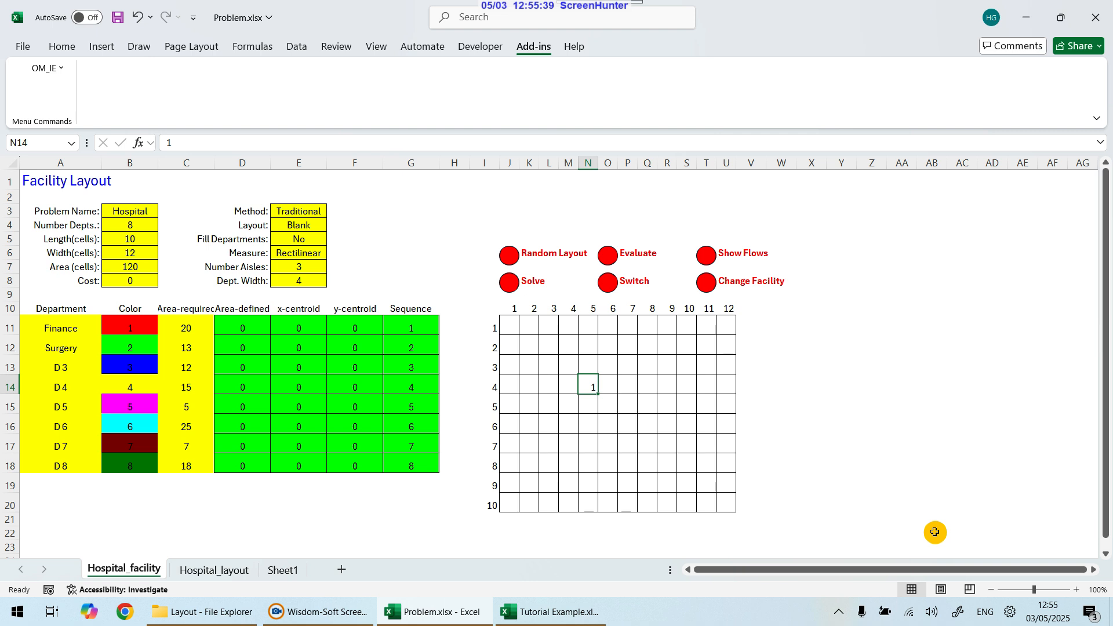
pyautogui.press('Tab')
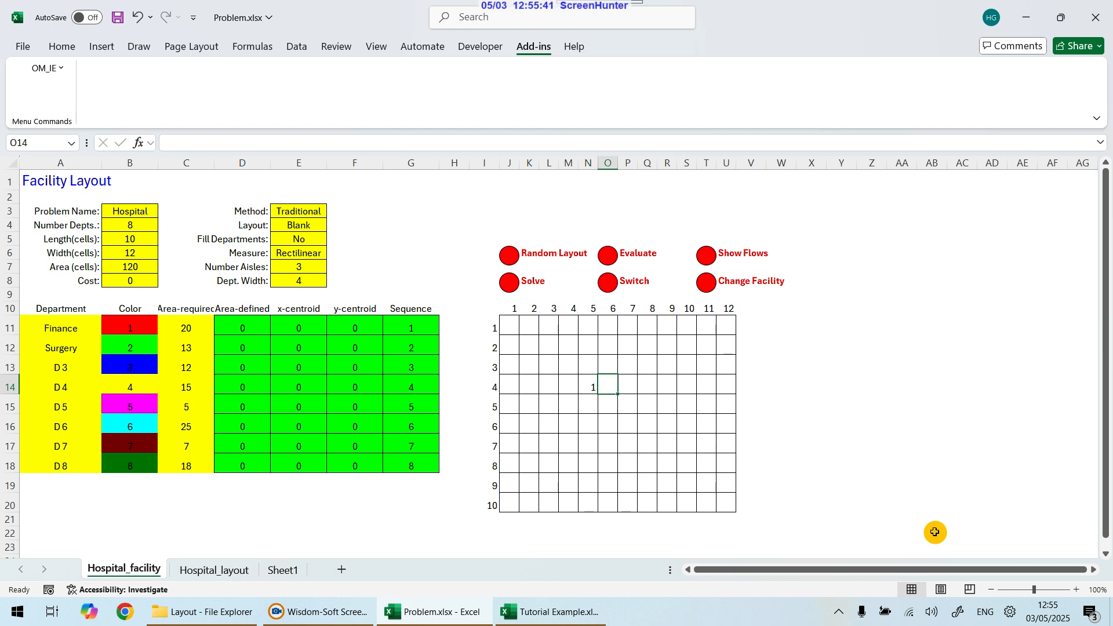
pyautogui.write('1')
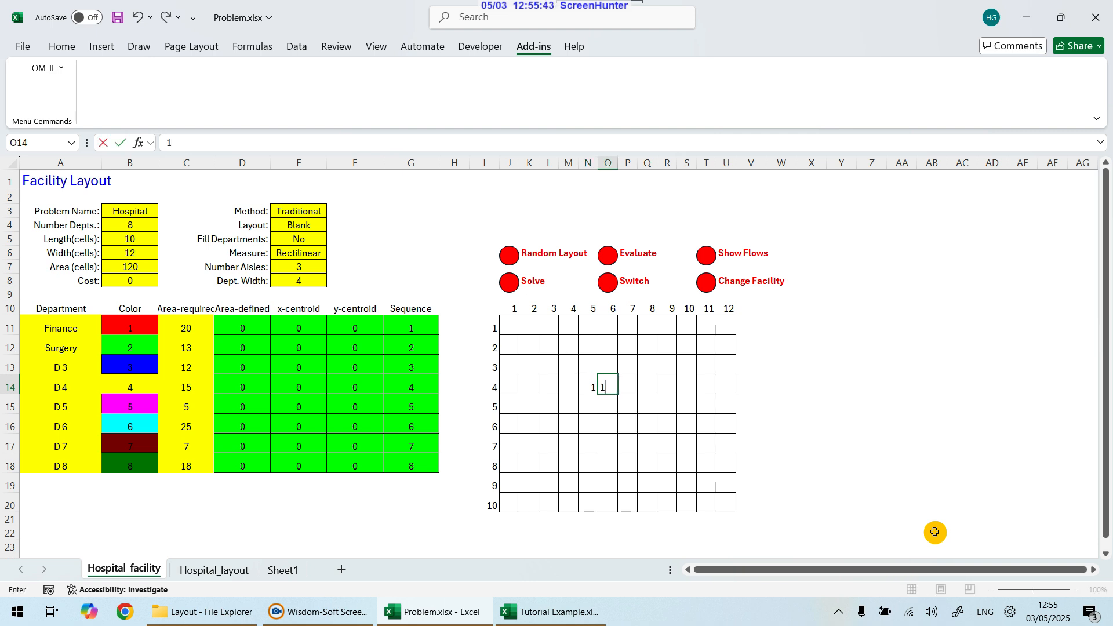
pyautogui.press('Tab')
pyautogui.write('1')
pyautogui.press('Tab')
pyautogui.write('1')
pyautogui.press('Return')
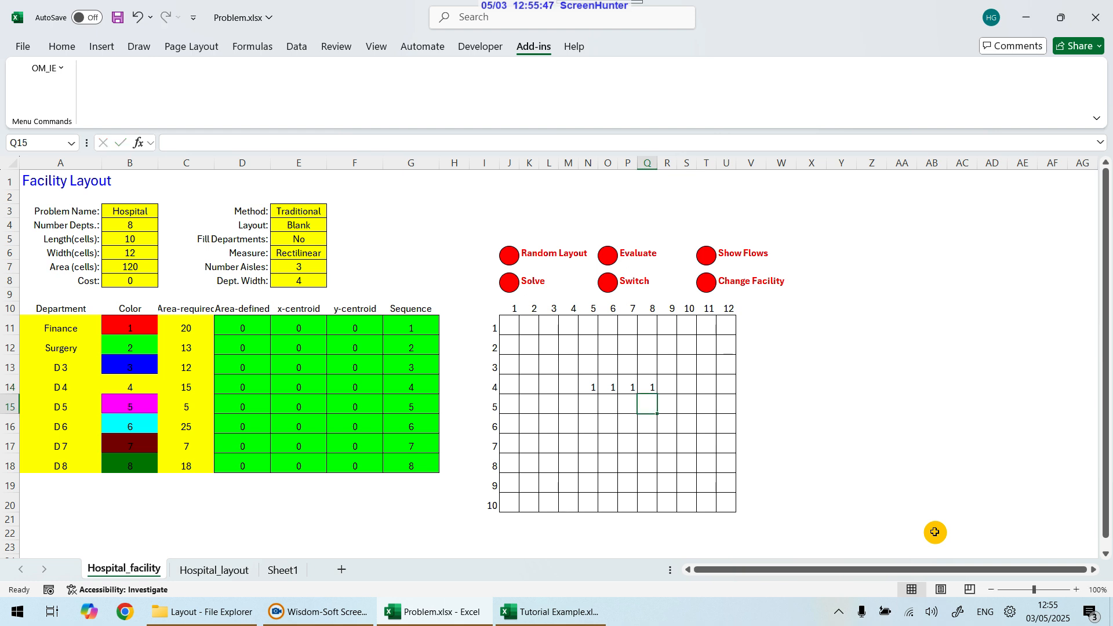
pyautogui.press('Left')
pyautogui.press('Left')
pyautogui.press('Left')
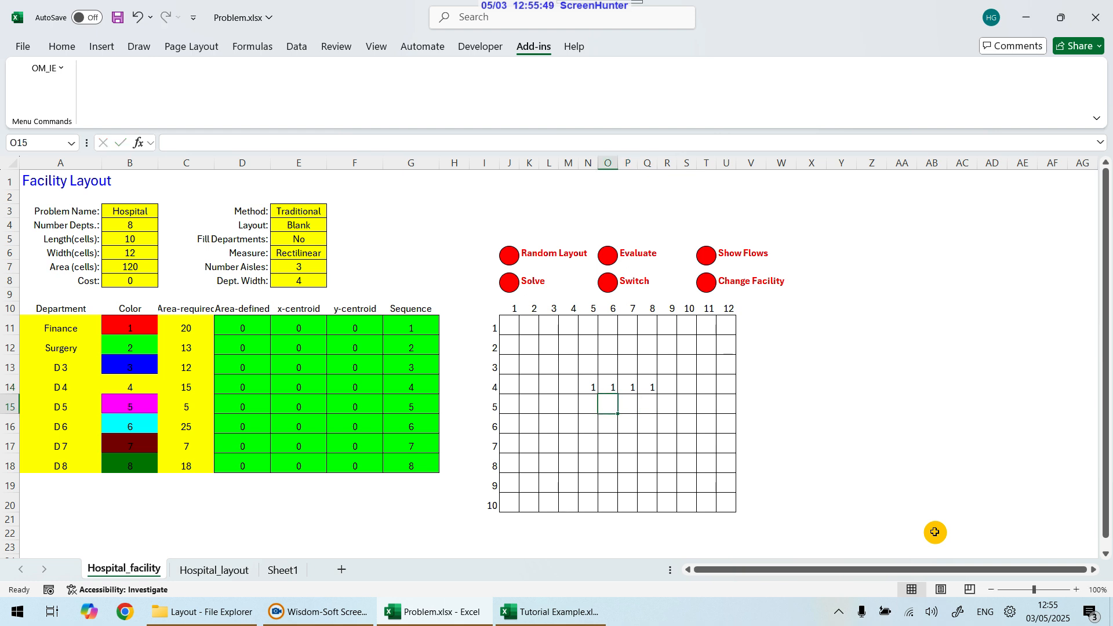
pyautogui.write('1')
pyautogui.press('Tab')
pyautogui.write('1')
pyautogui.press('Tab')
pyautogui.write('1')
pyautogui.press('Tab')
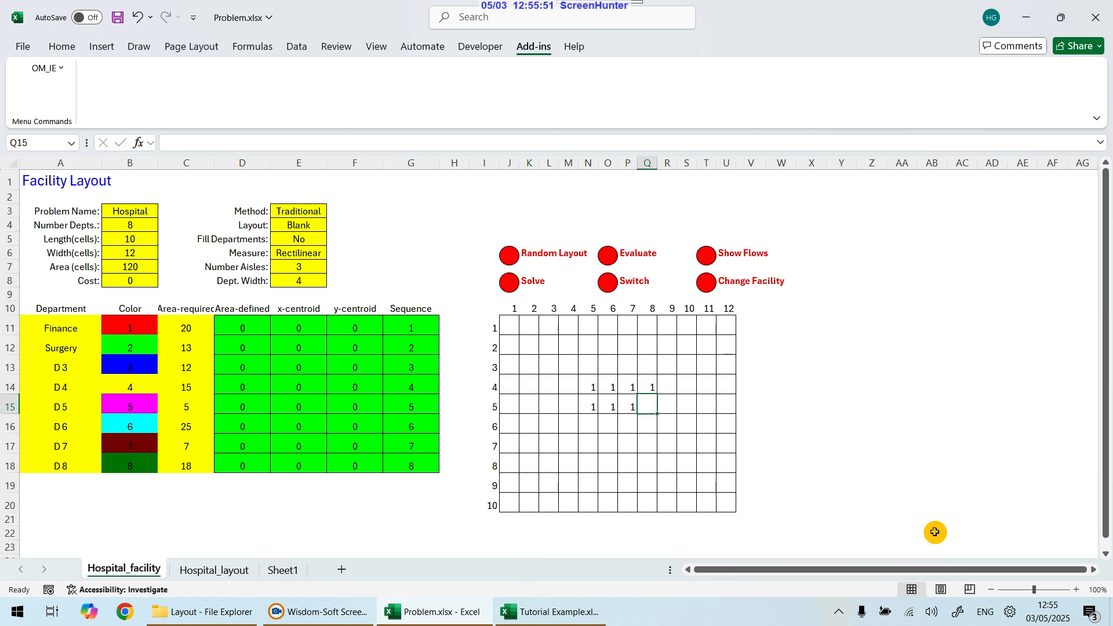
pyautogui.write('1')
pyautogui.press('Return')
pyautogui.press('Left')
pyautogui.press('Left')
pyautogui.write('1')
pyautogui.press('Left')
pyautogui.write('1')
pyautogui.press('Right')
pyautogui.press('Right')
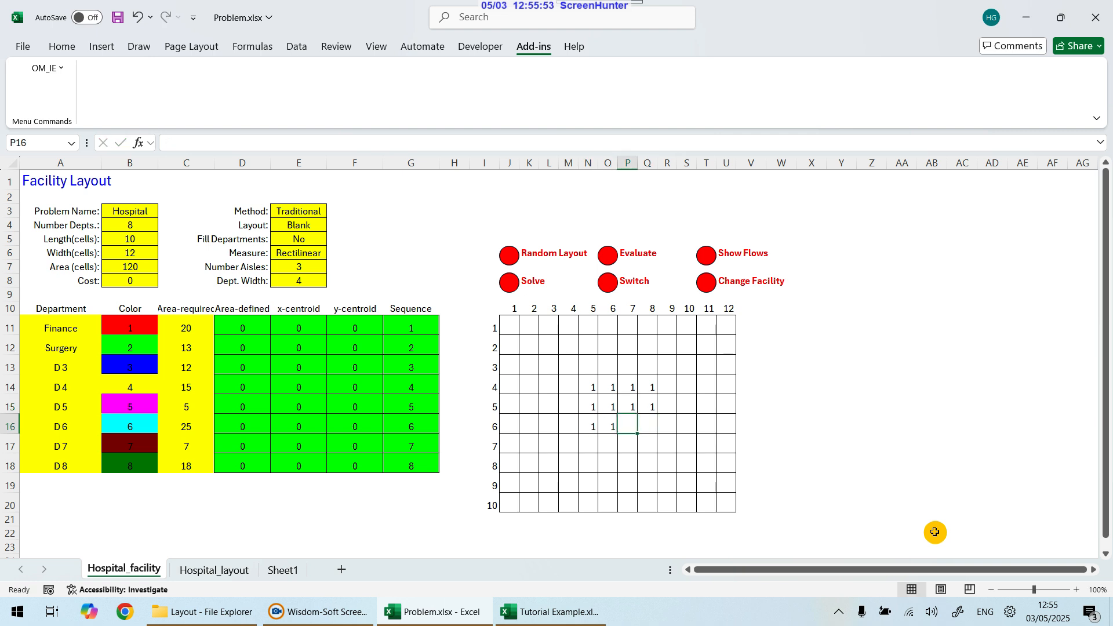
pyautogui.write('1')
pyautogui.press('Tab')
pyautogui.write('1')
pyautogui.press('Return')
pyautogui.press('Left')
pyautogui.press('Left')
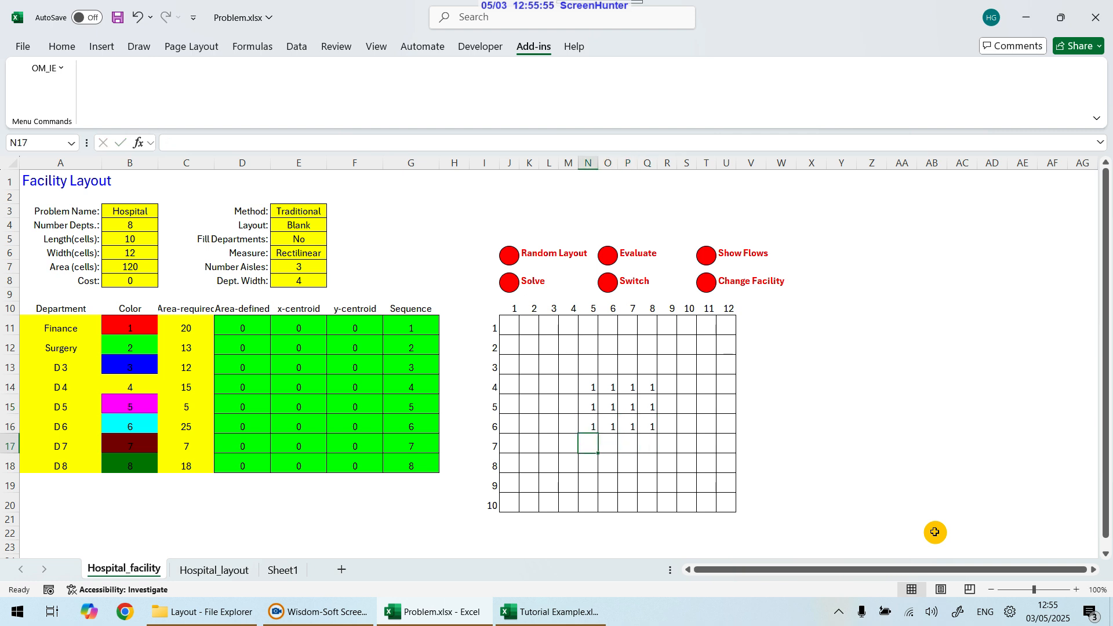
pyautogui.write('1')
pyautogui.press('Tab')
pyautogui.write('1')
pyautogui.press('Tab')
pyautogui.write('1')
pyautogui.press('Tab')
pyautogui.write('1')
pyautogui.press('Tab')
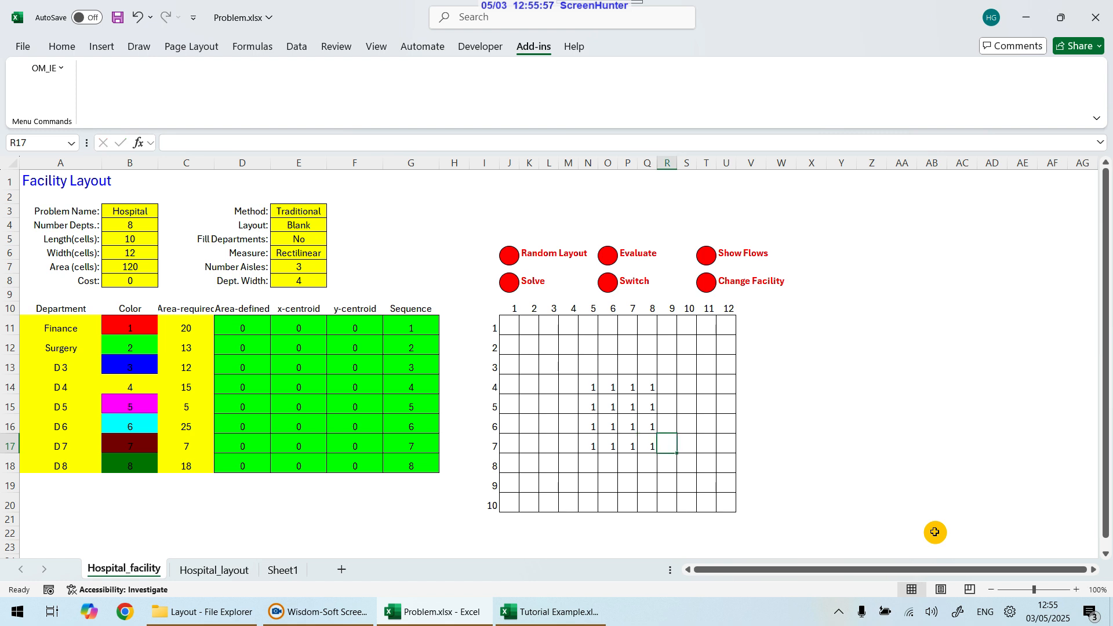
pyautogui.press('Up')
pyautogui.press('Up')
pyautogui.press('Up')
pyautogui.write('1')
pyautogui.press('Return')
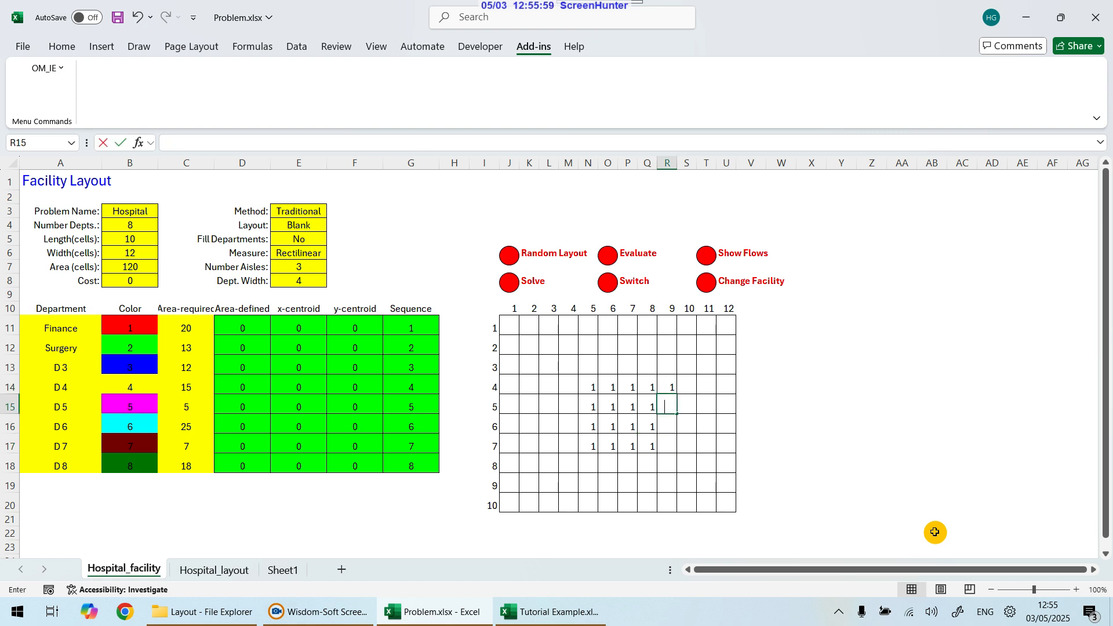
pyautogui.write('1')
pyautogui.press('Return')
pyautogui.write('1')
pyautogui.press('Return')
pyautogui.write('1')
pyautogui.press('Return')
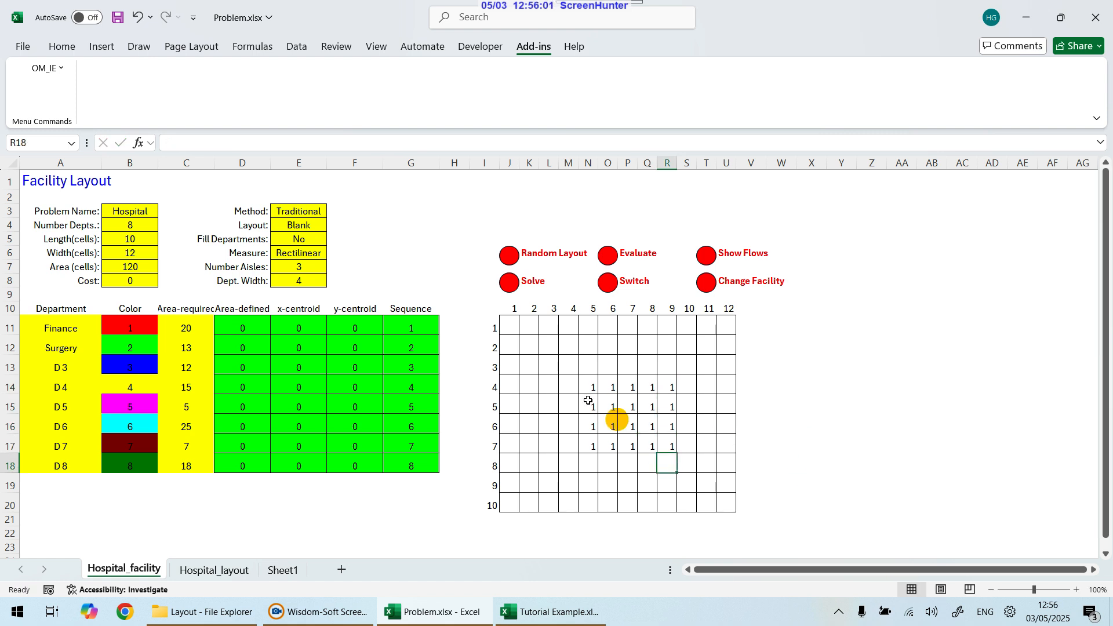
pyautogui.moveTo(590, 387); pyautogui.dragTo(673, 442)
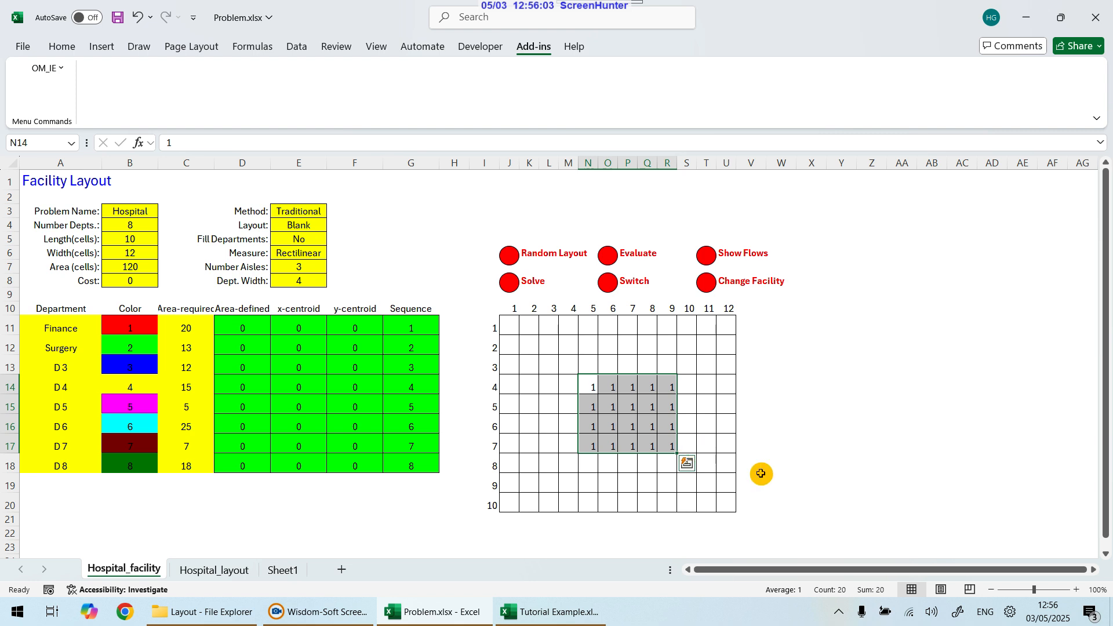
# Step: Check Surgery's required area, then fill rows 2–3, columns 5–9 of the layout grid with department 2
pyautogui.moveTo(154, 325); pyautogui.dragTo(207, 350)
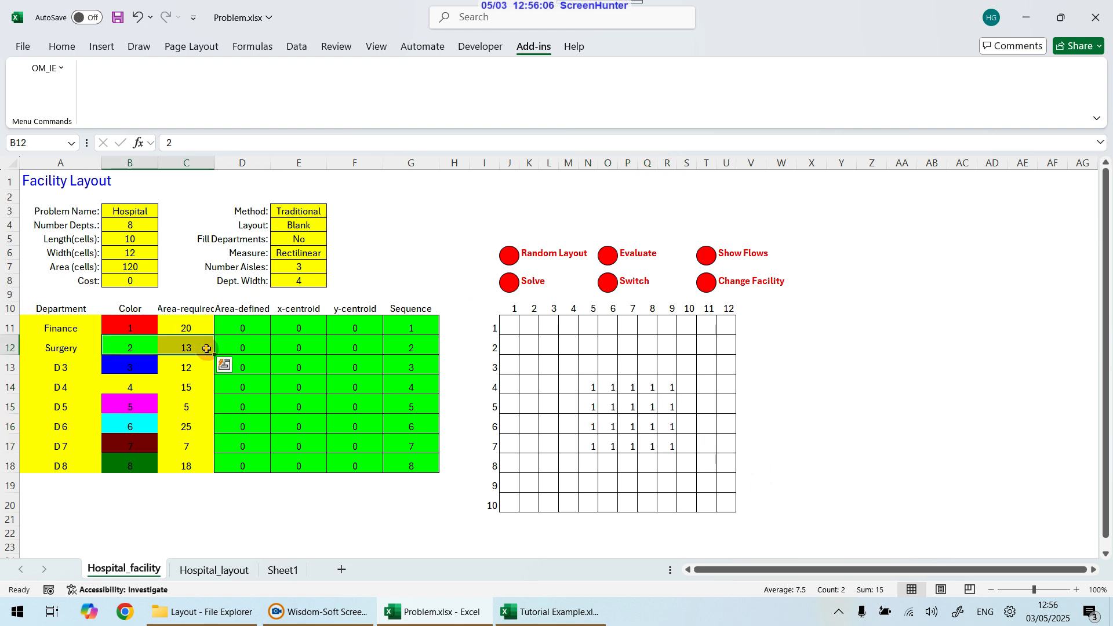
pyautogui.click(587, 364)
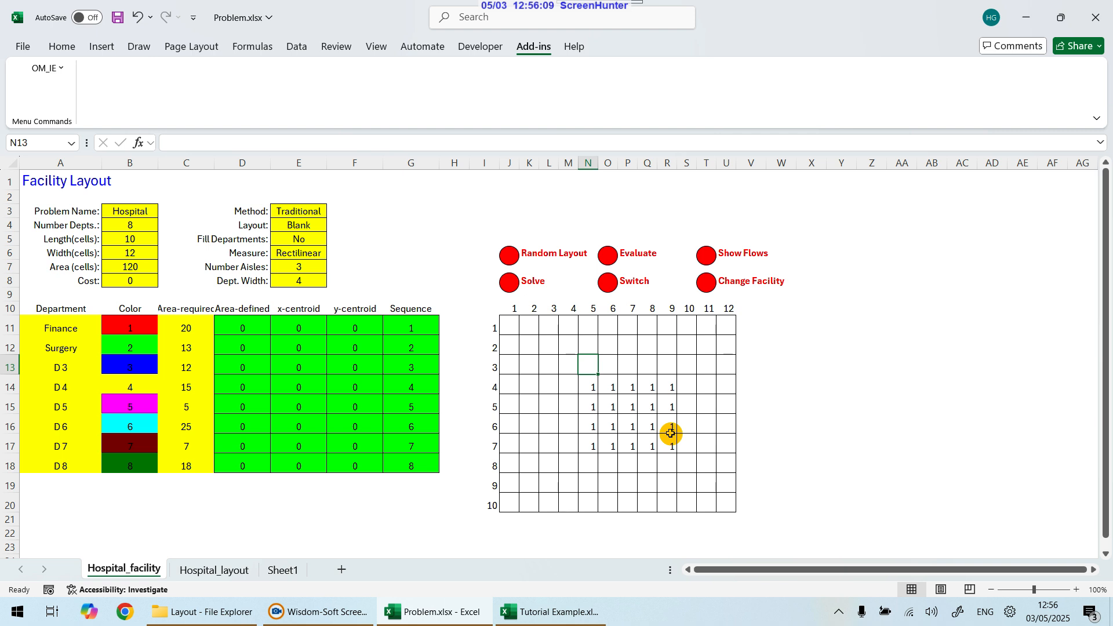
pyautogui.write('2')
pyautogui.press('Tab')
pyautogui.write('2')
pyautogui.press('Tab')
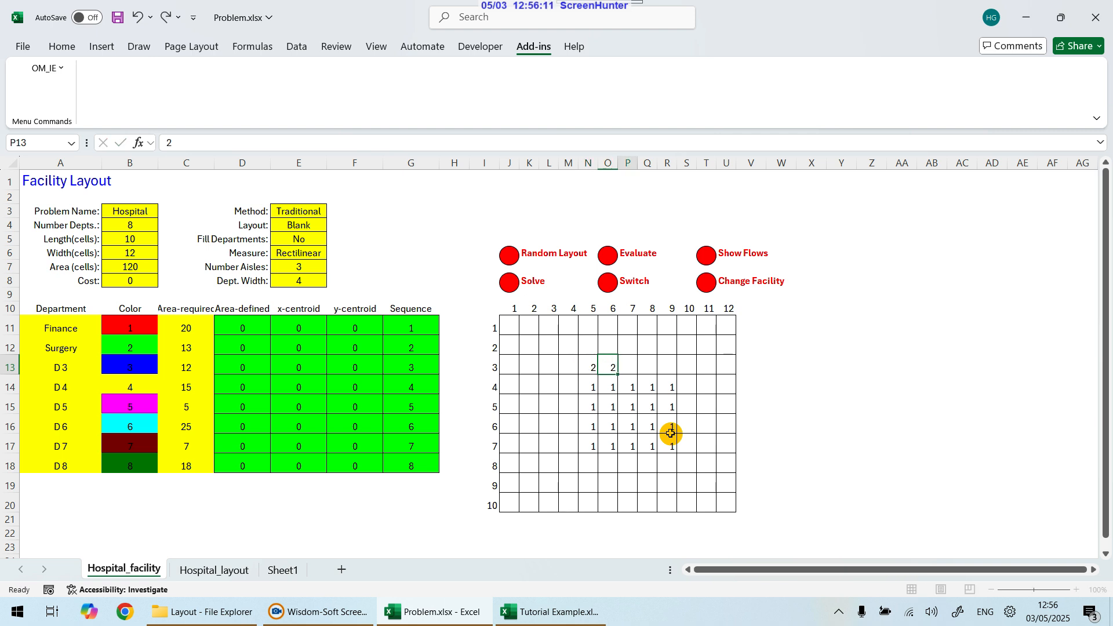
pyautogui.write('2')
pyautogui.press('Tab')
pyautogui.write('2')
pyautogui.press('Tab')
pyautogui.press('Up')
pyautogui.write('2')
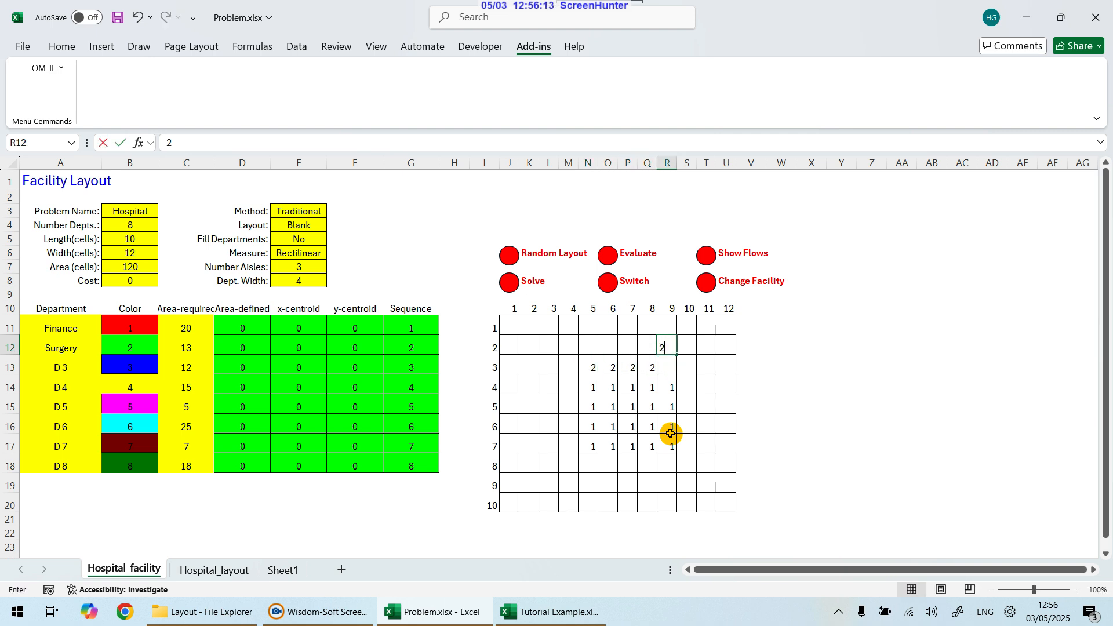
pyautogui.press('Left')
pyautogui.write('2')
pyautogui.press('Left')
pyautogui.press('Right')
pyautogui.press('Right')
pyautogui.press('Down')
pyautogui.write('2')
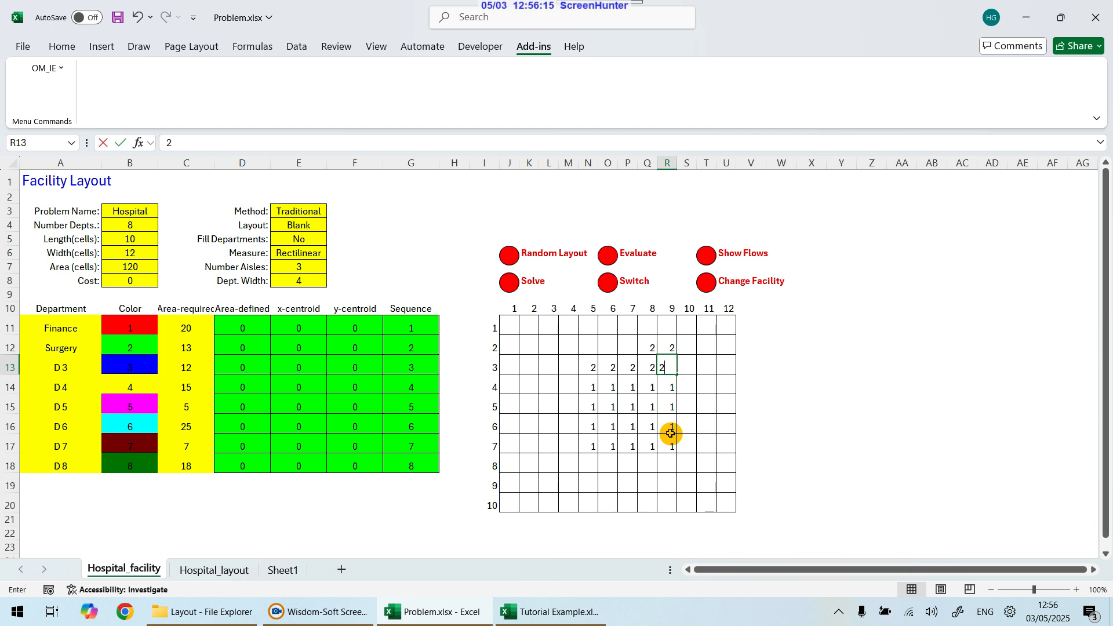
pyautogui.press('Up')
pyautogui.press('Left')
pyautogui.press('Left')
pyautogui.write('2')
pyautogui.press('Left')
pyautogui.write('2')
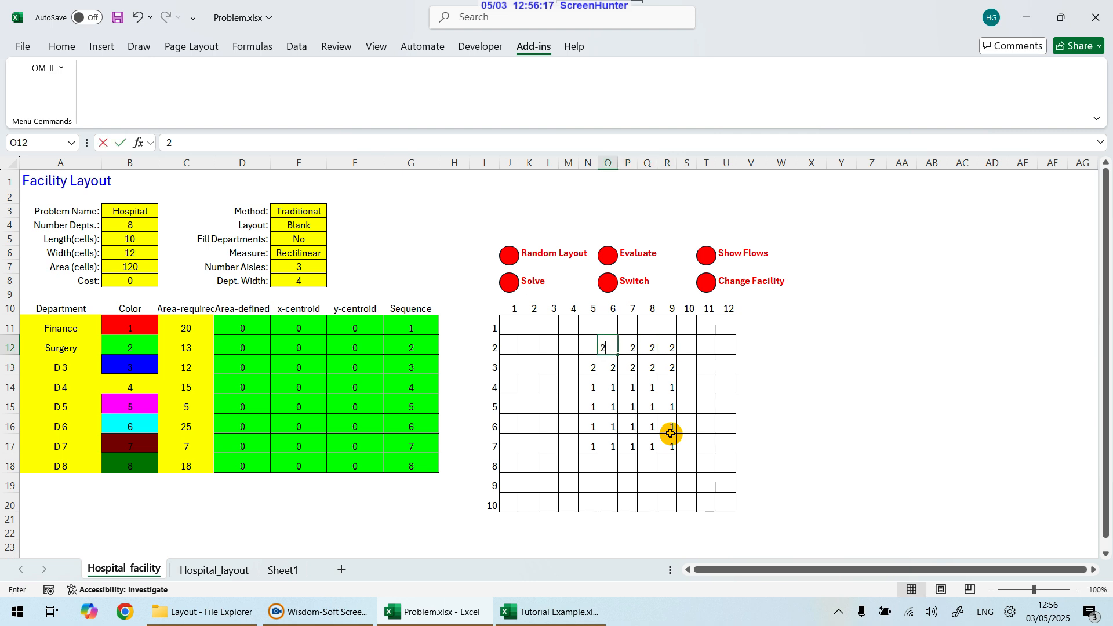
pyautogui.press('Left')
pyautogui.write('2')
pyautogui.press('Down')
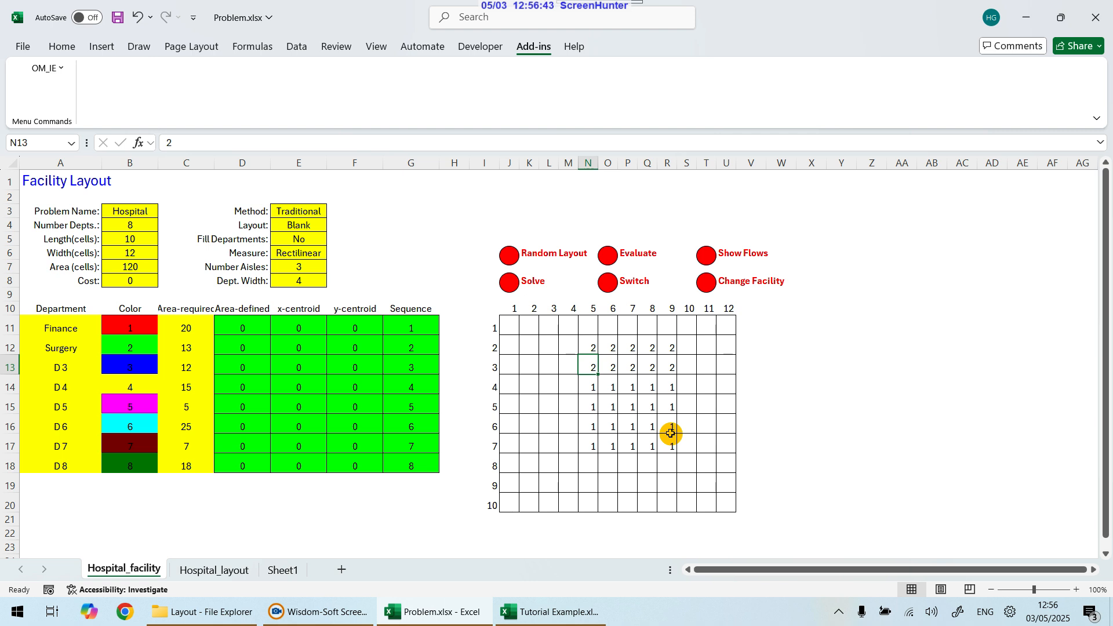
# Step: Select the department 2 block in the layout grid to check its cell count
pyautogui.press('Up')
pyautogui.press('Left')
pyautogui.press('Left')
pyautogui.press('Left')
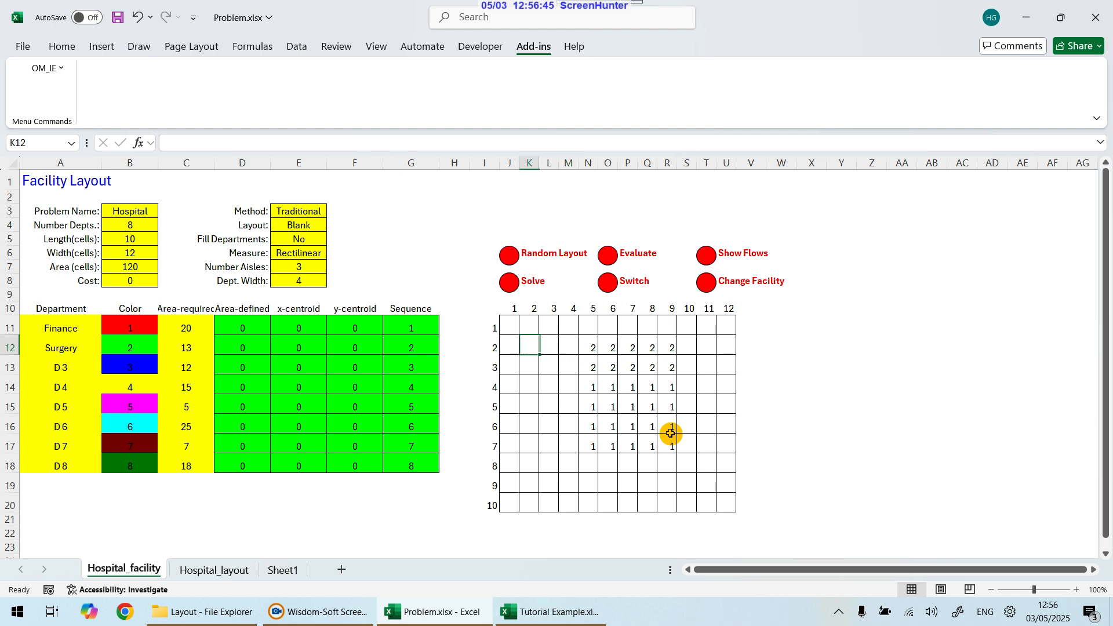
pyautogui.press('Up')
pyautogui.press('Down')
pyautogui.press('Right')
pyautogui.press('Right')
pyautogui.press('Right')
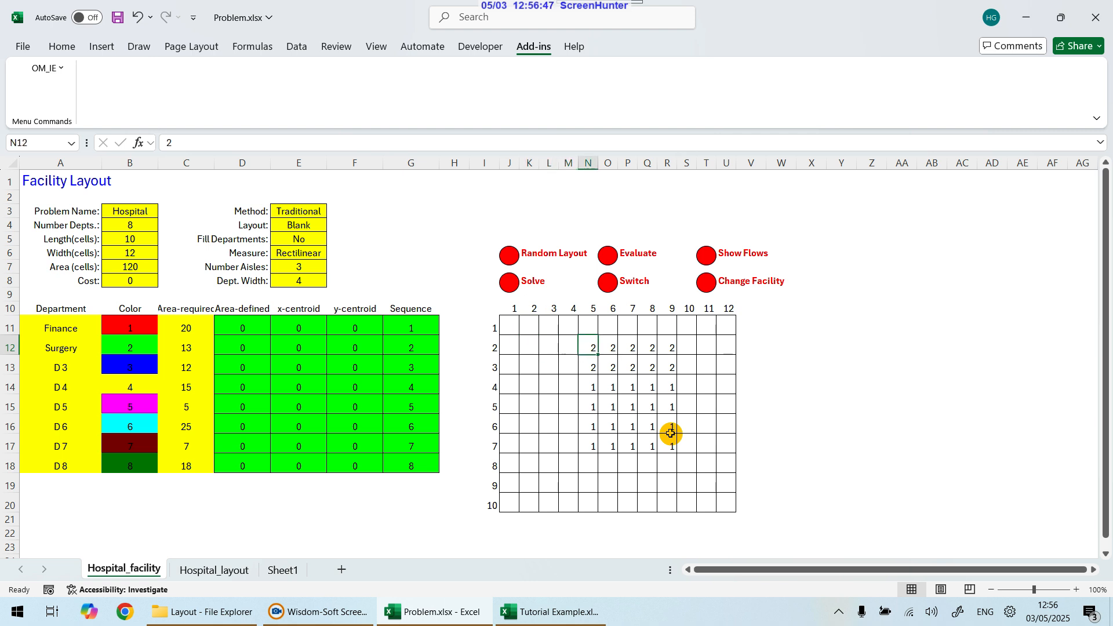
pyautogui.hotkey('shift', 'Down')
pyautogui.hotkey('shift', 'Down')
pyautogui.hotkey('shift', 'Right')
pyautogui.hotkey('shift', 'Up')
pyautogui.hotkey('shift', 'Right')
pyautogui.hotkey('shift', 'Right')
pyautogui.hotkey('shift', 'Right')
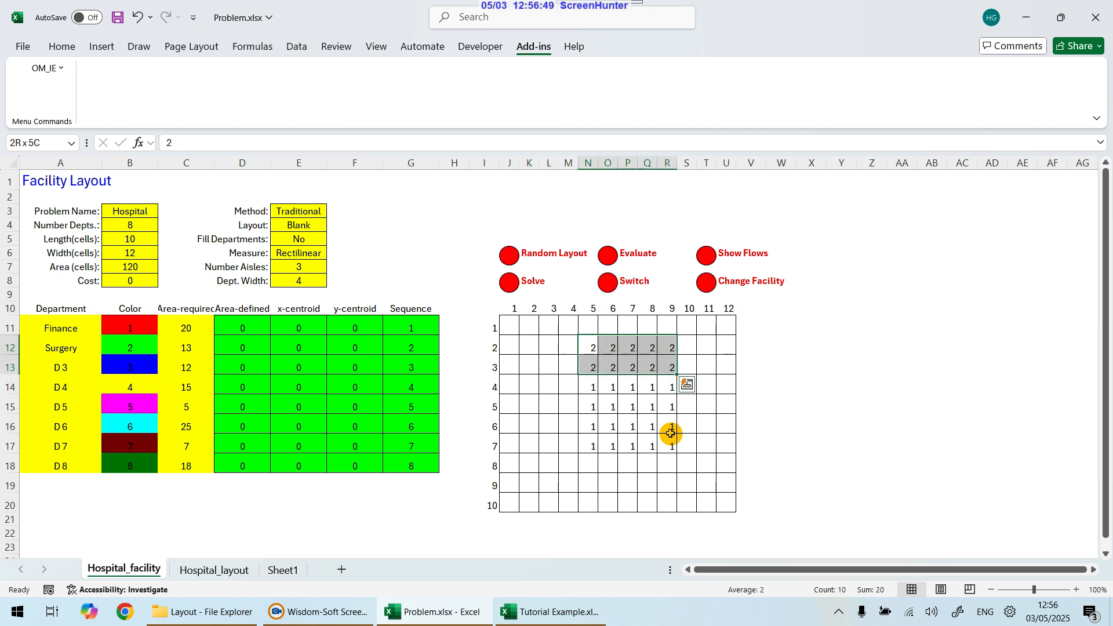
pyautogui.press('Left')
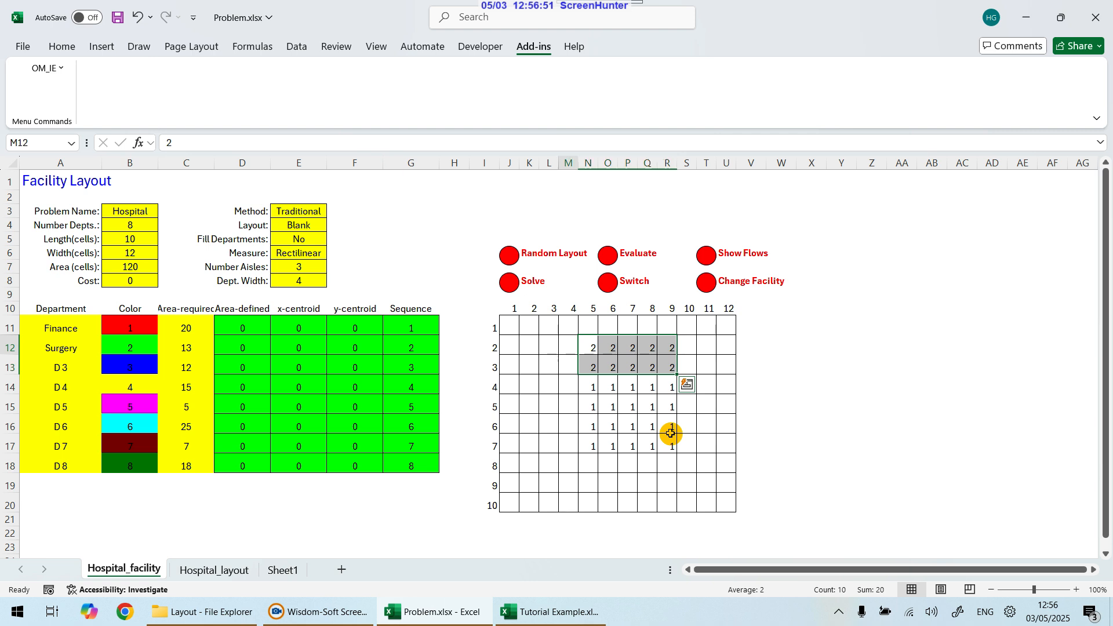
pyautogui.press('Left')
pyautogui.press('Up')
pyautogui.press('Left')
pyautogui.press('Left')
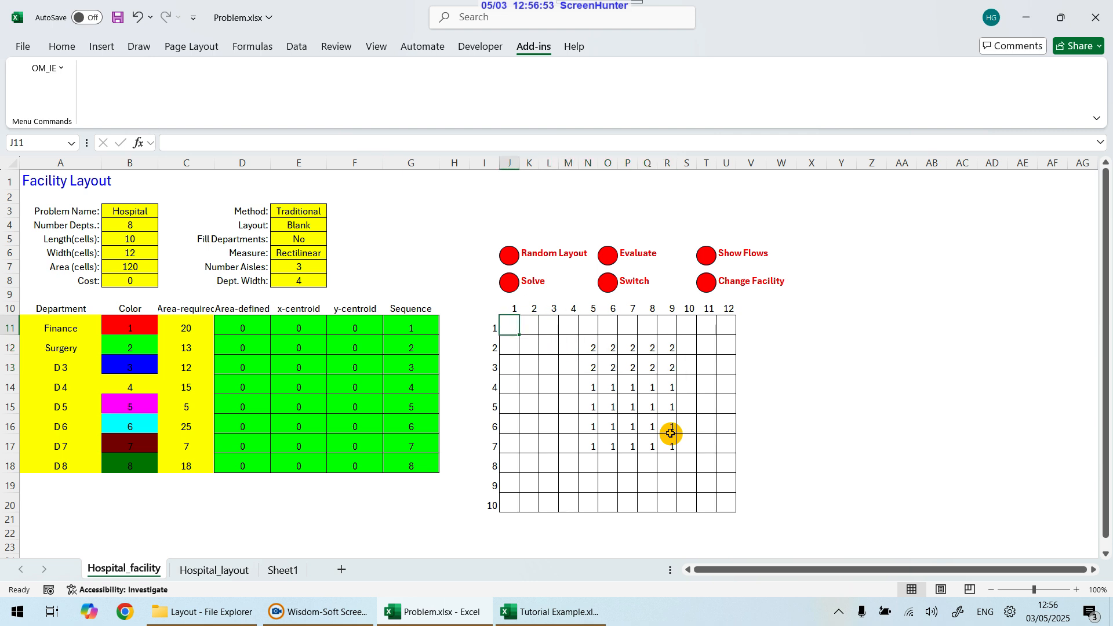
# Step: Add three more department 2 cells at row 1 columns 1–2 and row 2 column 2
pyautogui.write('2')
pyautogui.press('Right')
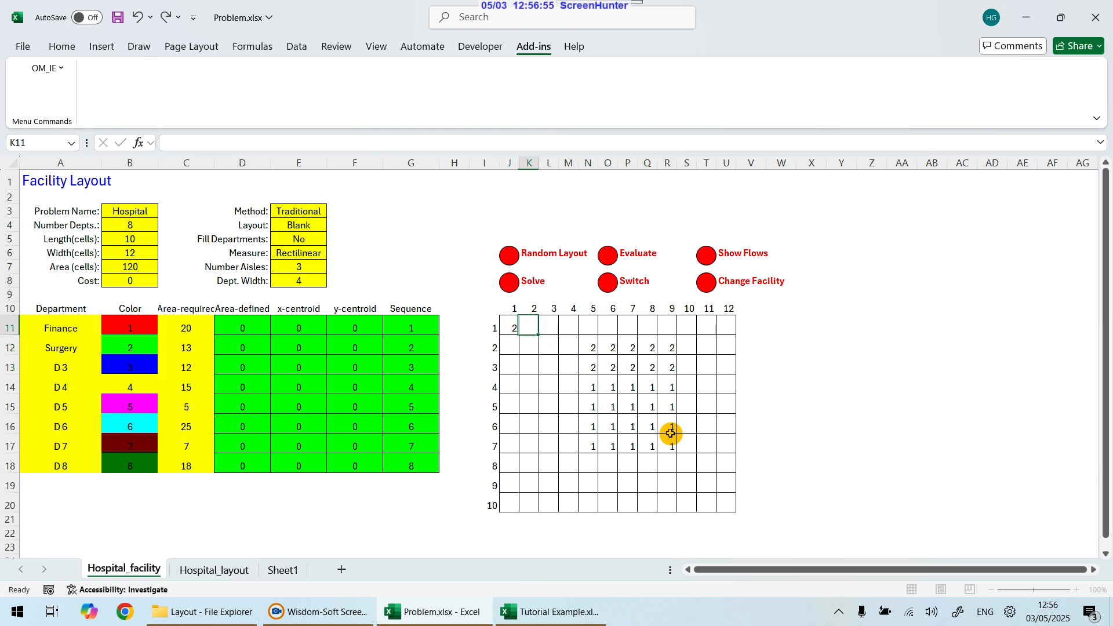
pyautogui.write('2')
pyautogui.press('Down')
pyautogui.write('2')
pyautogui.press('Down')
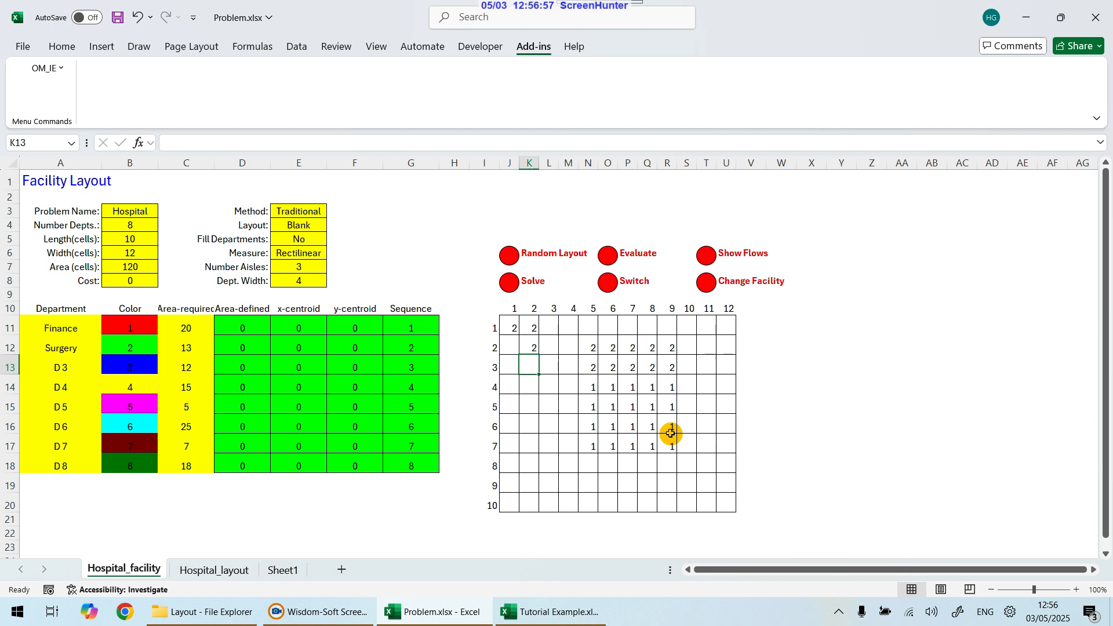
# Step: Clear all entries from the whole layout grid
pyautogui.moveTo(510, 328); pyautogui.dragTo(667, 364)
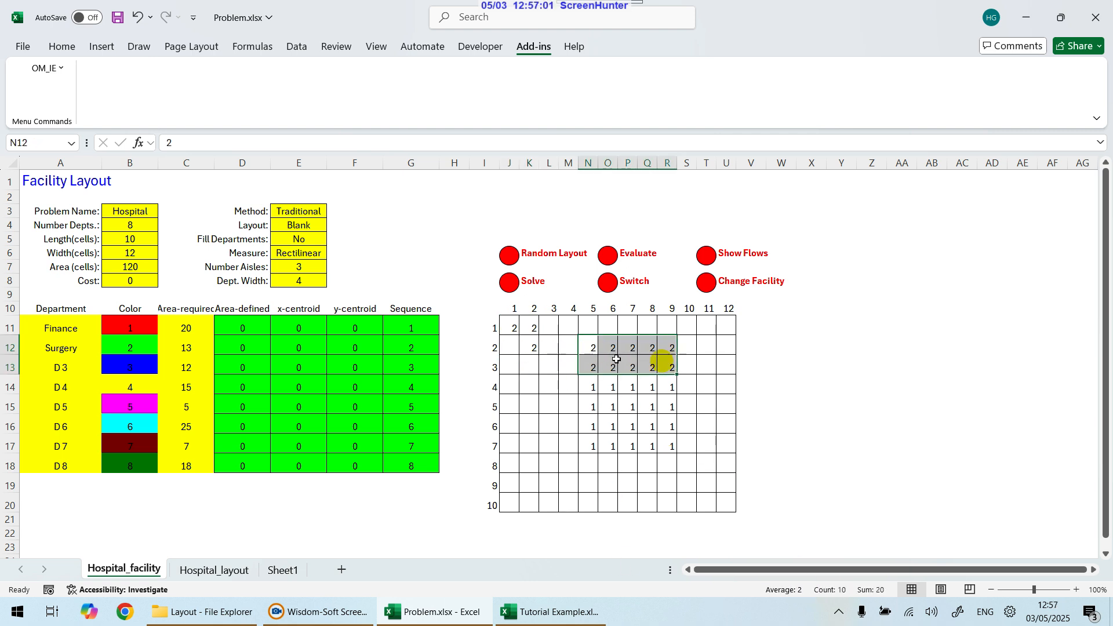
pyautogui.click(549, 365)
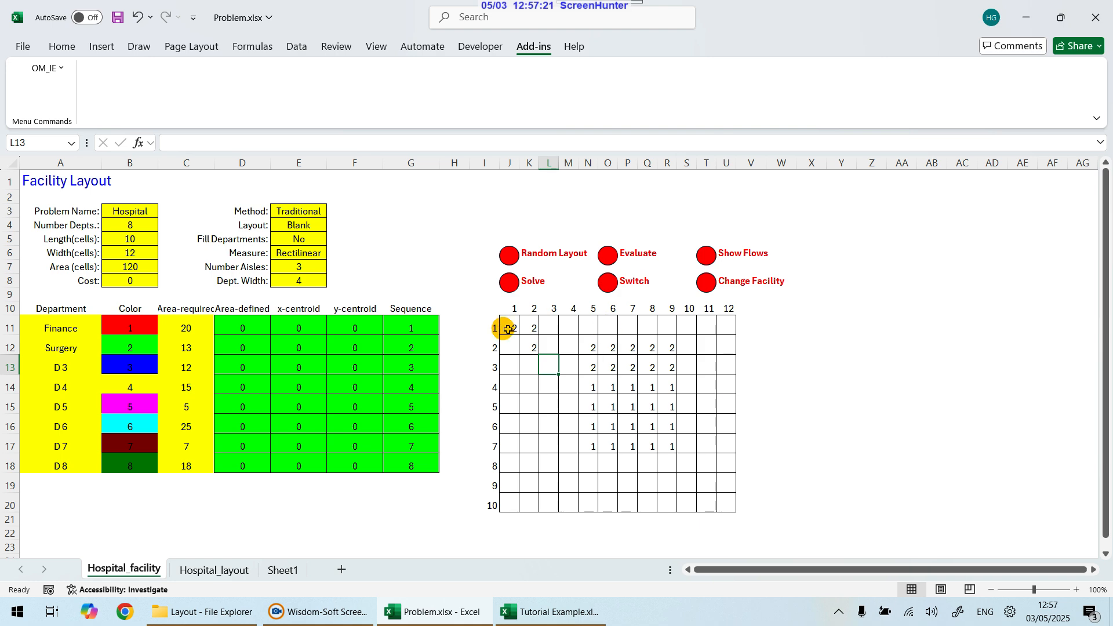
pyautogui.moveTo(508, 327); pyautogui.dragTo(723, 503)
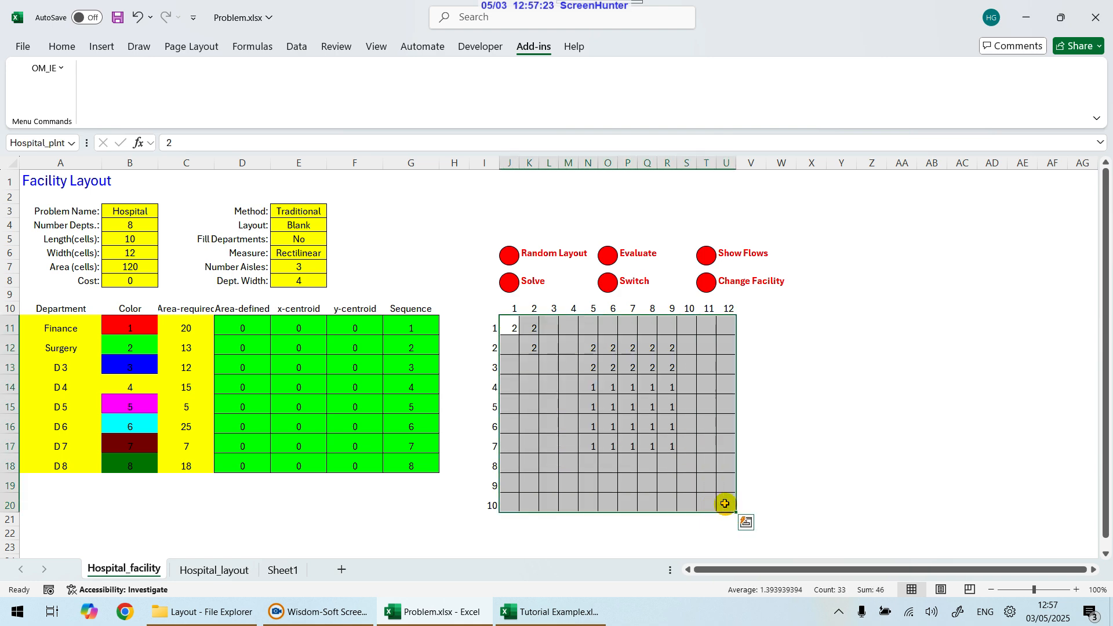
pyautogui.press('Delete')
# Step: Switch to the Tutorial Example workbook and look over the Initial Layout and Complete Init Layout sheets
pyautogui.click(565, 612)
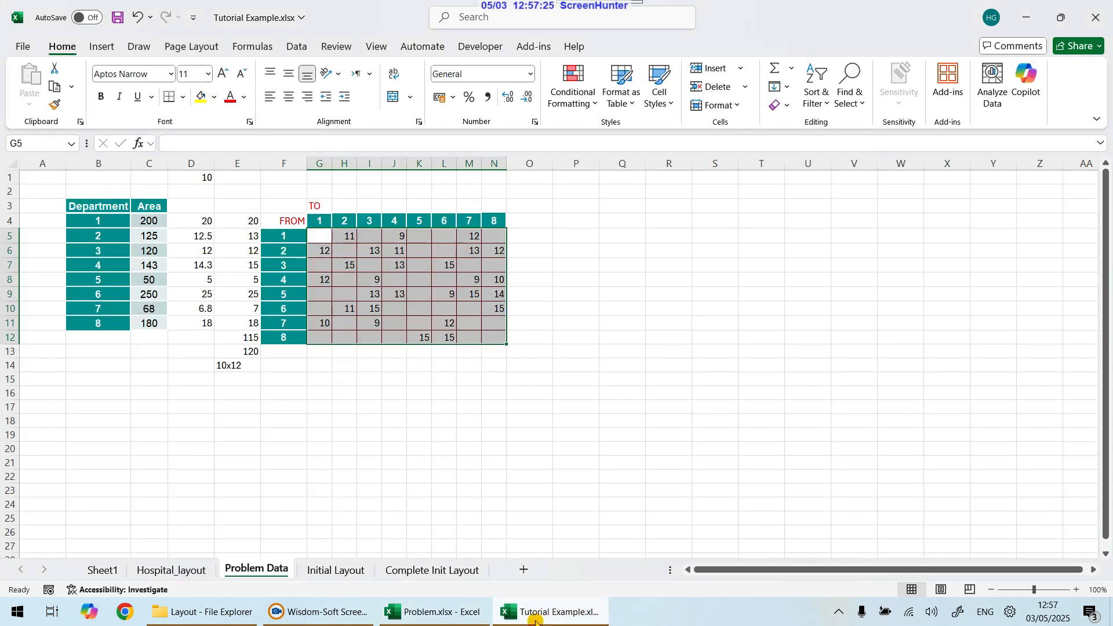
pyautogui.click(409, 571)
pyautogui.click(347, 427)
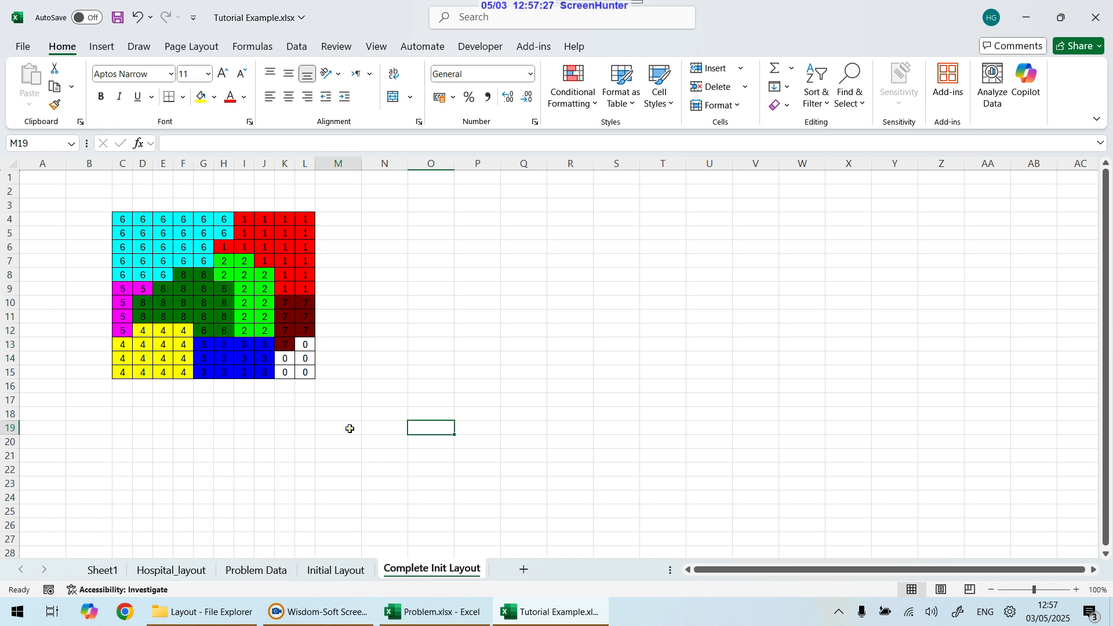
pyautogui.click(356, 568)
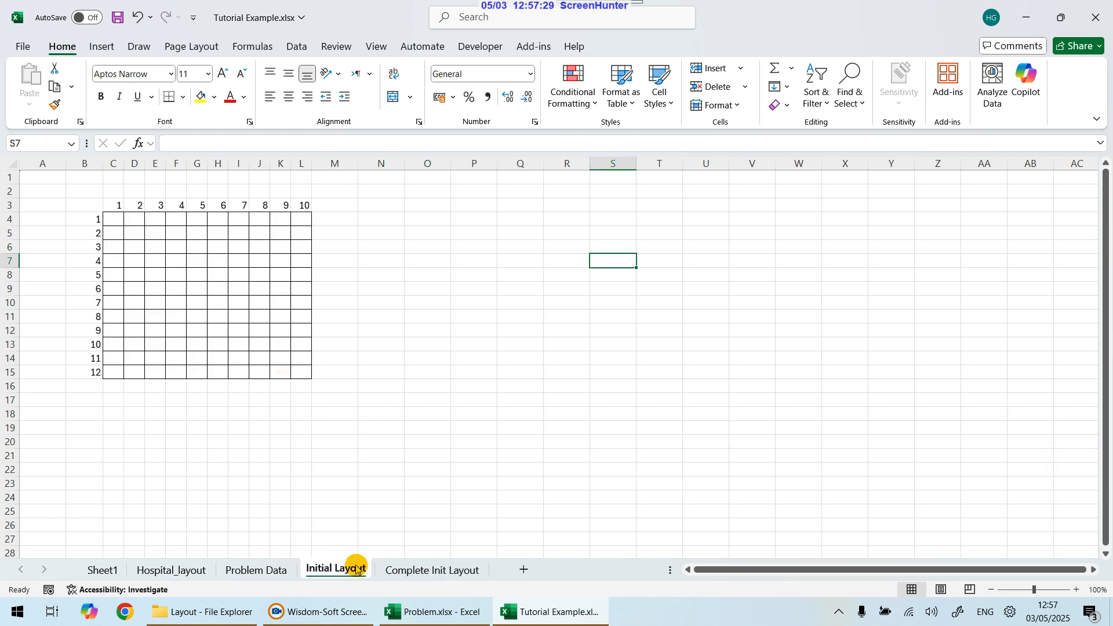
pyautogui.click(434, 569)
# Step: Remove the fill colours from the whole department block on the Complete Init Layout sheet
pyautogui.moveTo(112, 223); pyautogui.dragTo(313, 374)
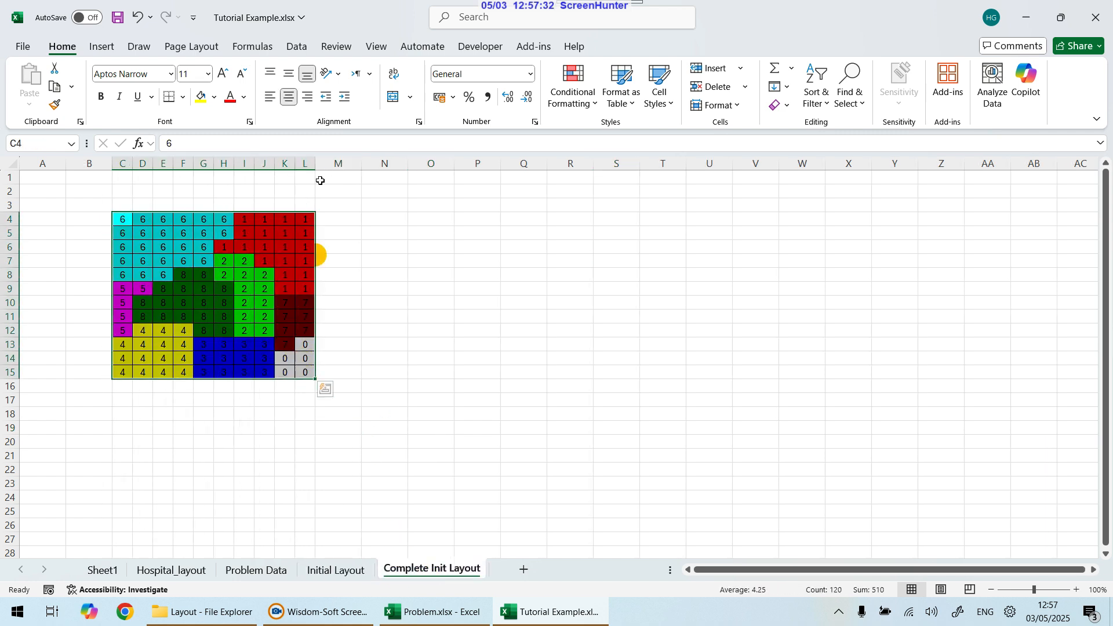
pyautogui.click(213, 99)
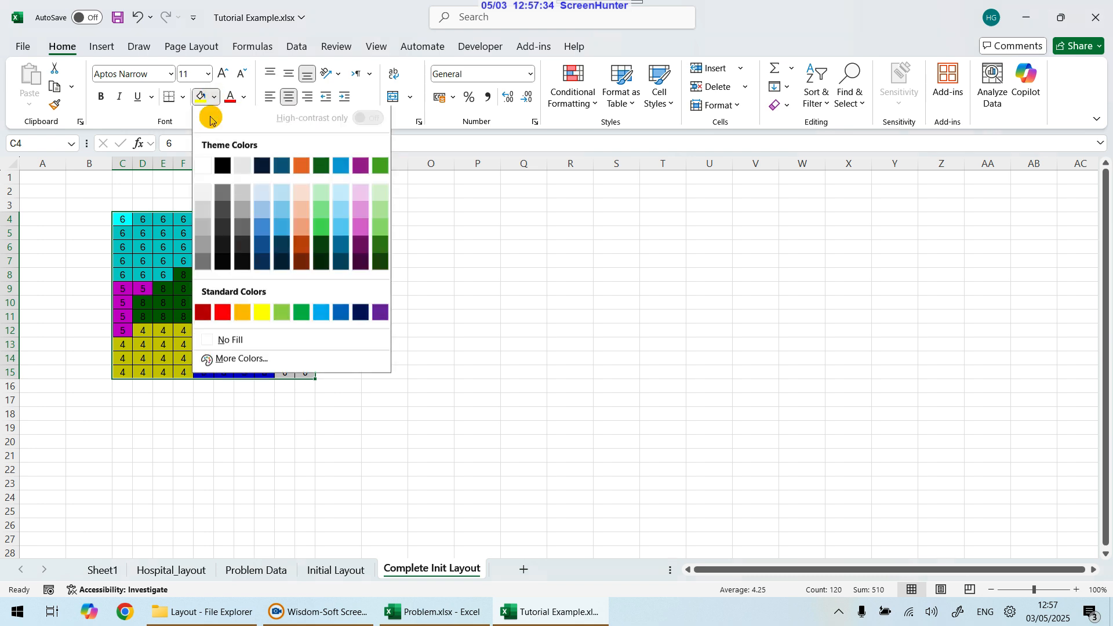
pyautogui.click(210, 342)
pyautogui.click(428, 344)
pyautogui.click(338, 330)
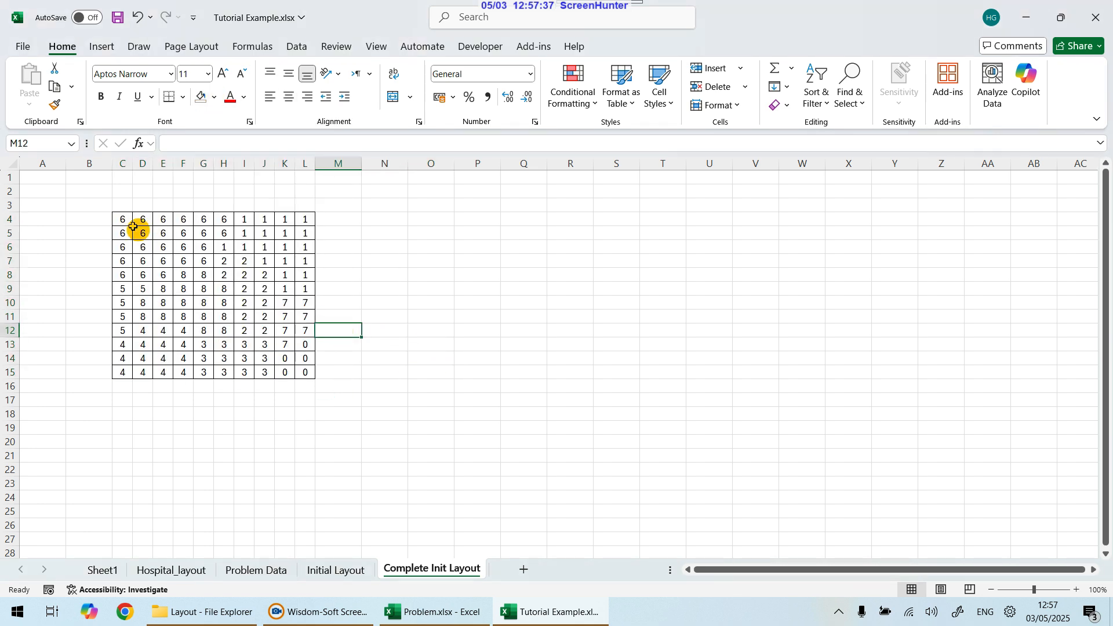
# Step: Select individual department blocks in the initial layout to check their cell counts
pyautogui.moveTo(125, 219); pyautogui.dragTo(306, 373)
pyautogui.click(366, 355)
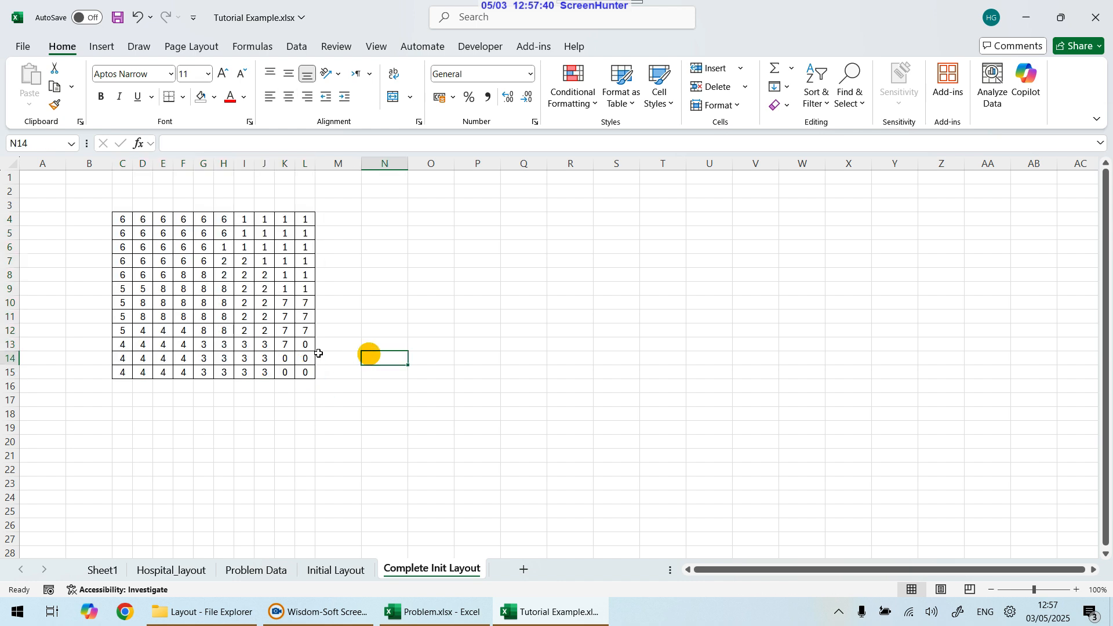
pyautogui.click(244, 222)
pyautogui.moveTo(244, 222); pyautogui.dragTo(290, 256)
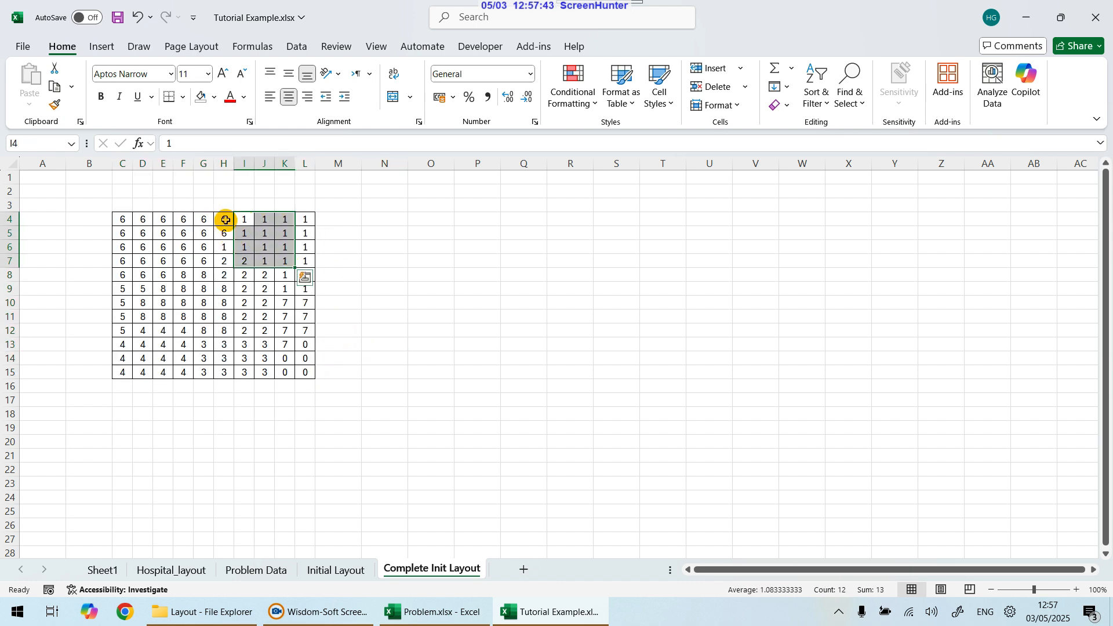
pyautogui.moveTo(225, 220); pyautogui.dragTo(301, 288)
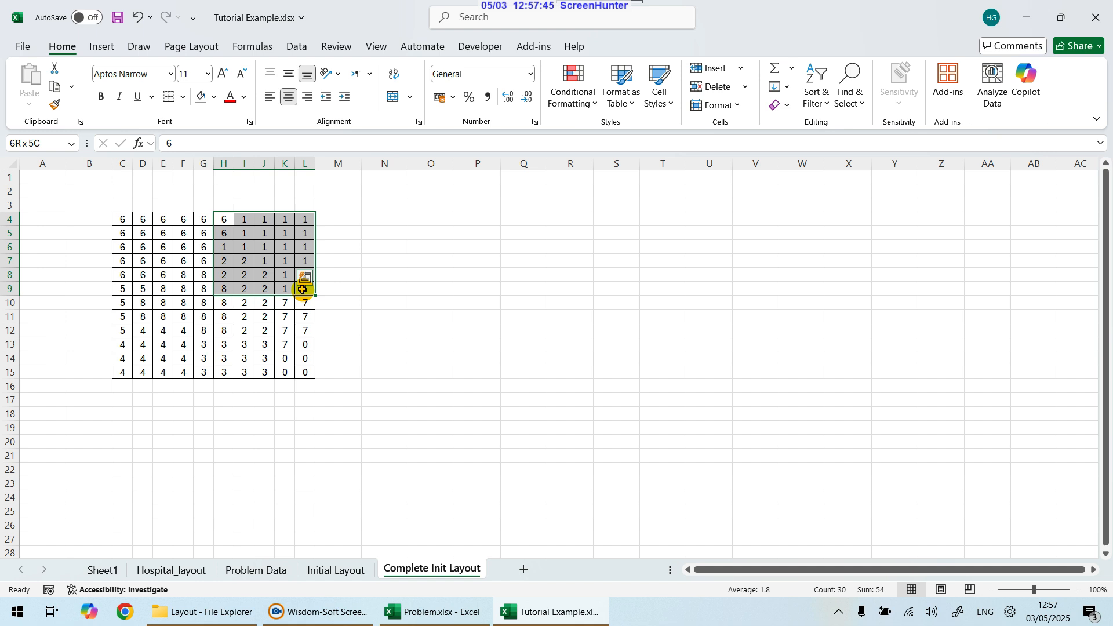
pyautogui.click(265, 302)
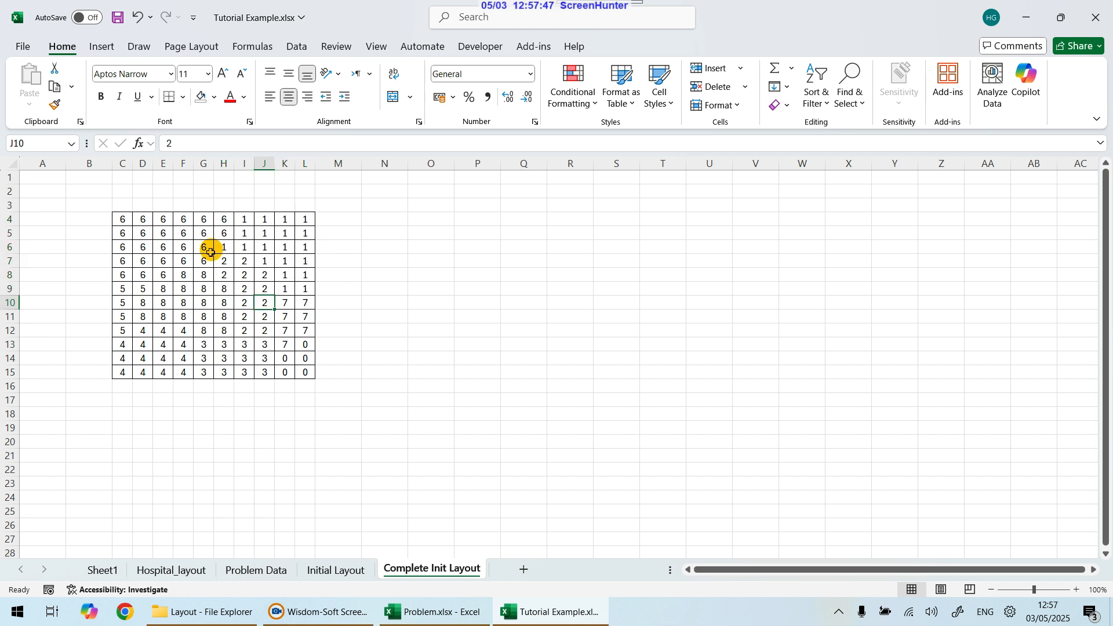
pyautogui.moveTo(224, 267); pyautogui.dragTo(284, 369)
pyautogui.click(306, 346)
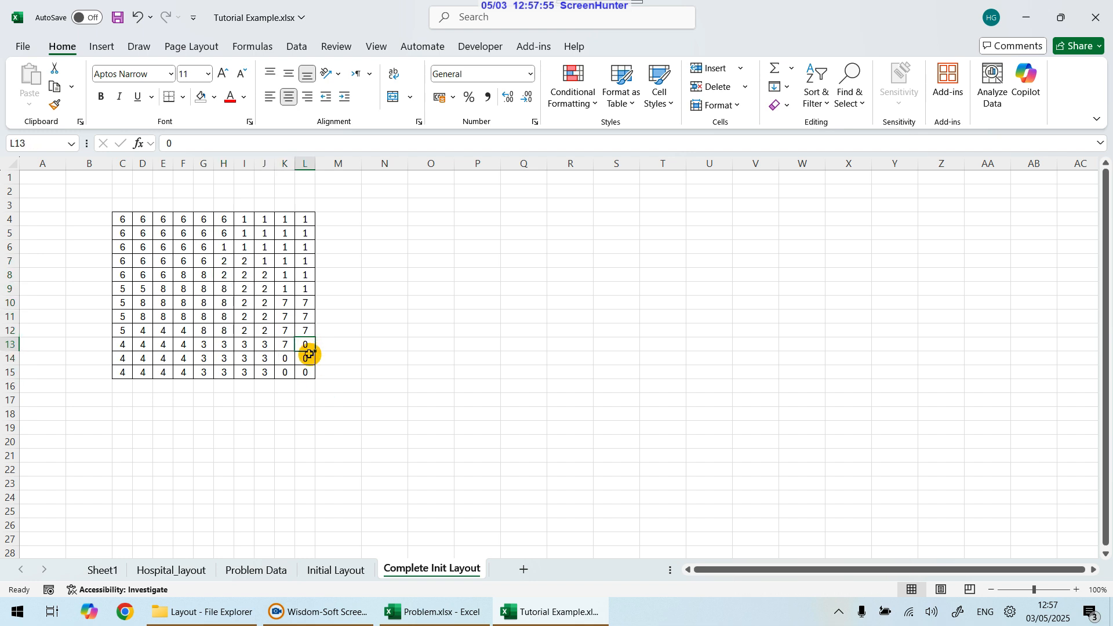
# Step: Delete the 0 entries from the unused cells in the layout's bottom-right corner
pyautogui.click(307, 355)
pyautogui.press('Down')
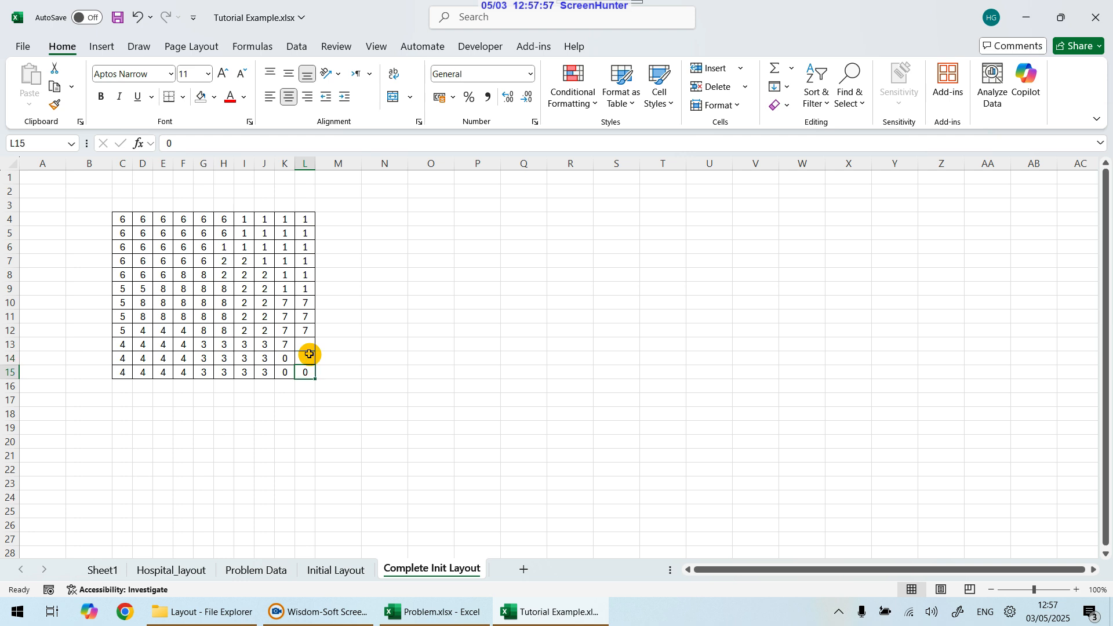
pyautogui.press('Left')
pyautogui.press('Delete')
pyautogui.press('Up')
pyautogui.press('Delete')
pyautogui.press('Right')
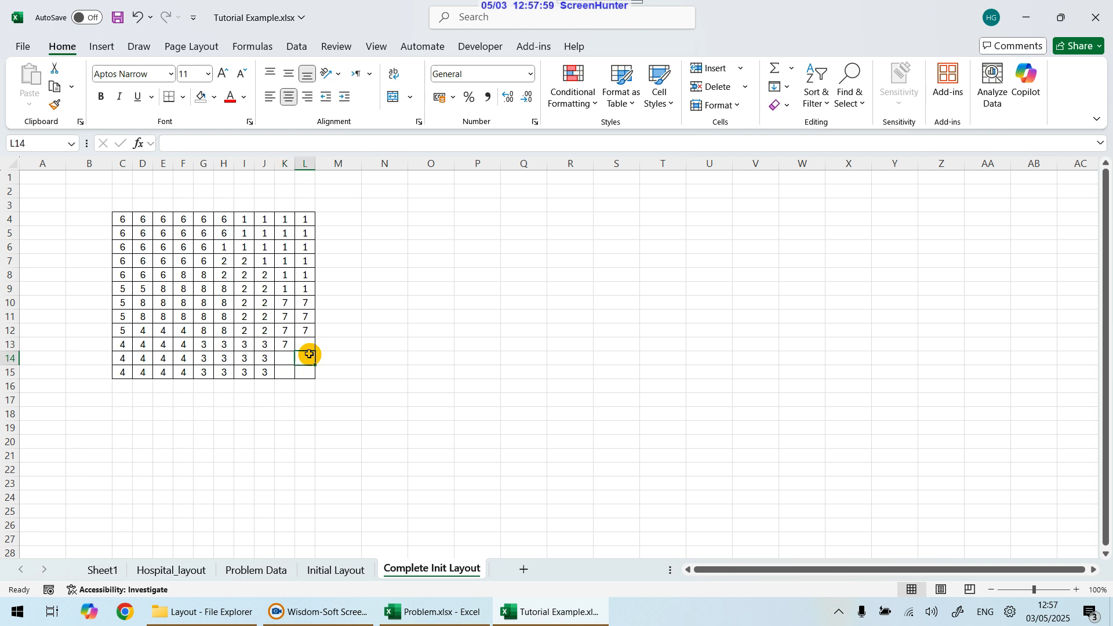
pyautogui.click(503, 316)
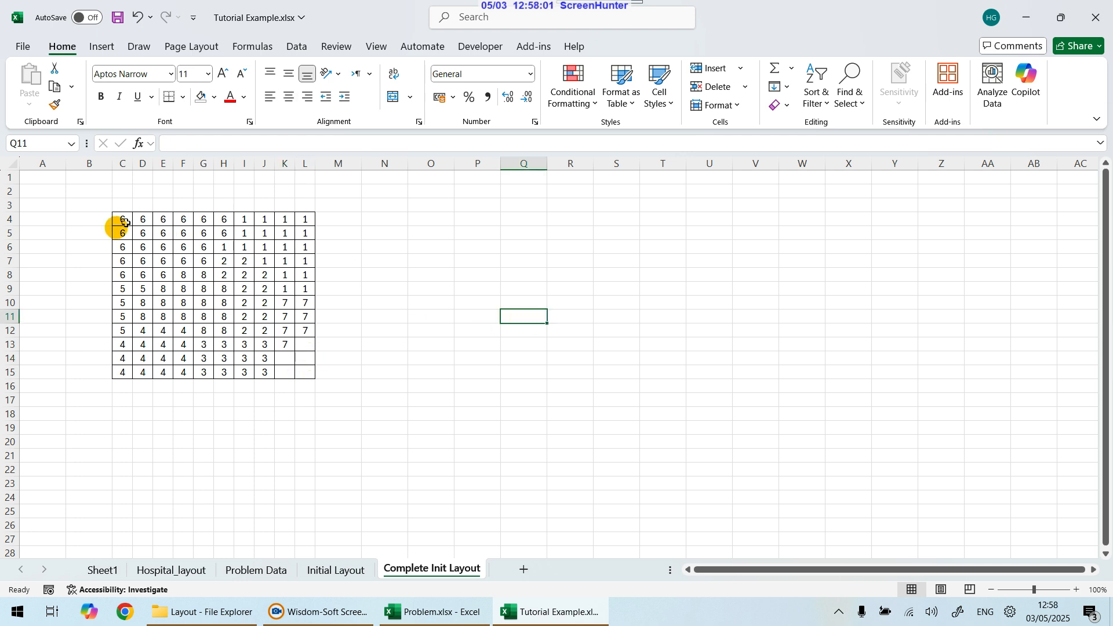
# Step: Copy the initial layout block and paste it into the Hospital layout grid in Problem.xlsx
pyautogui.moveTo(122, 221); pyautogui.dragTo(305, 372)
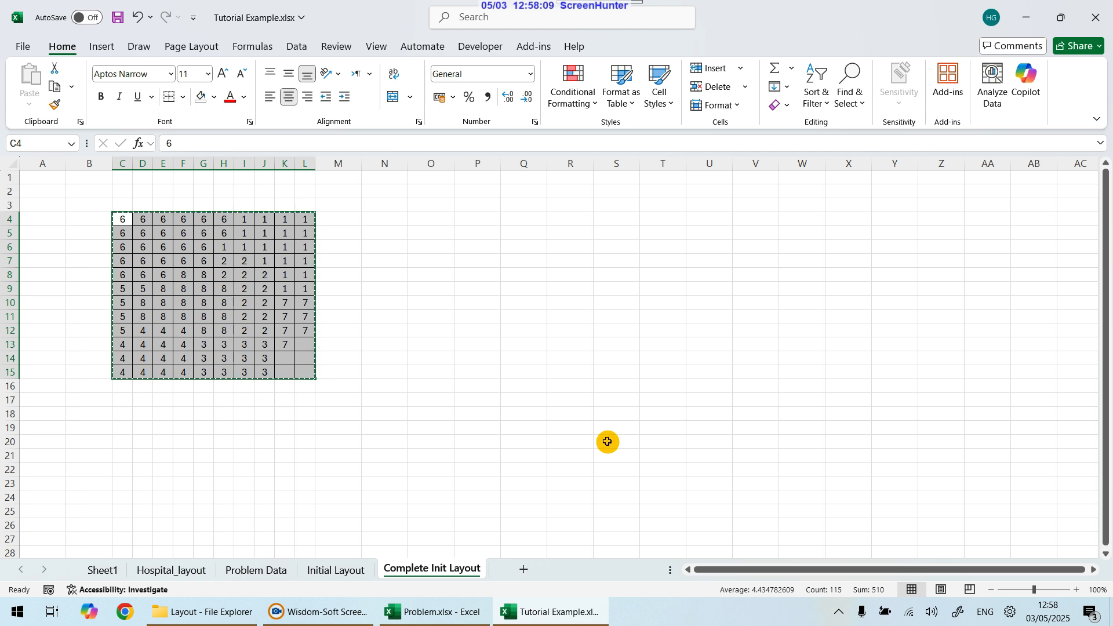
pyautogui.hotkey('ctrl', 'c')
pyautogui.click(462, 613)
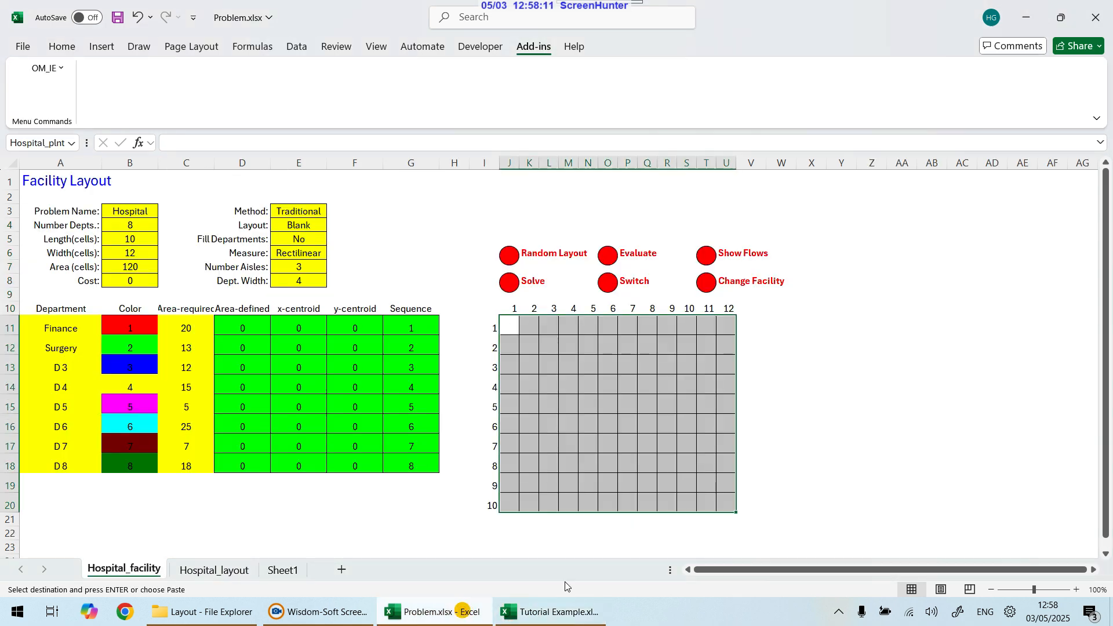
pyautogui.click(511, 333)
pyautogui.rightClick(512, 334)
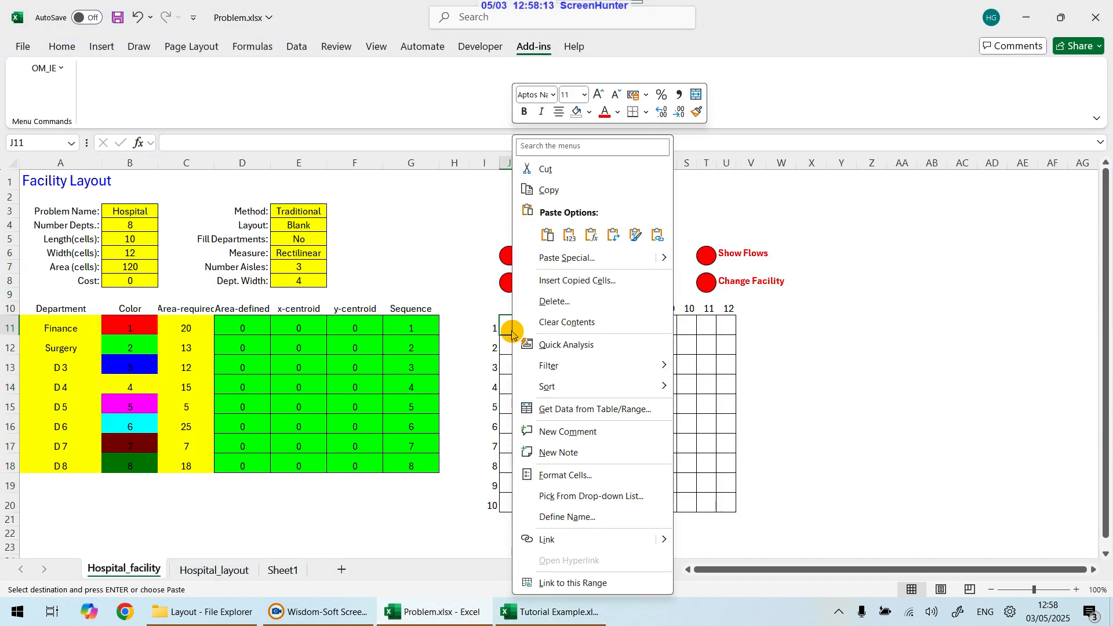
pyautogui.click(569, 234)
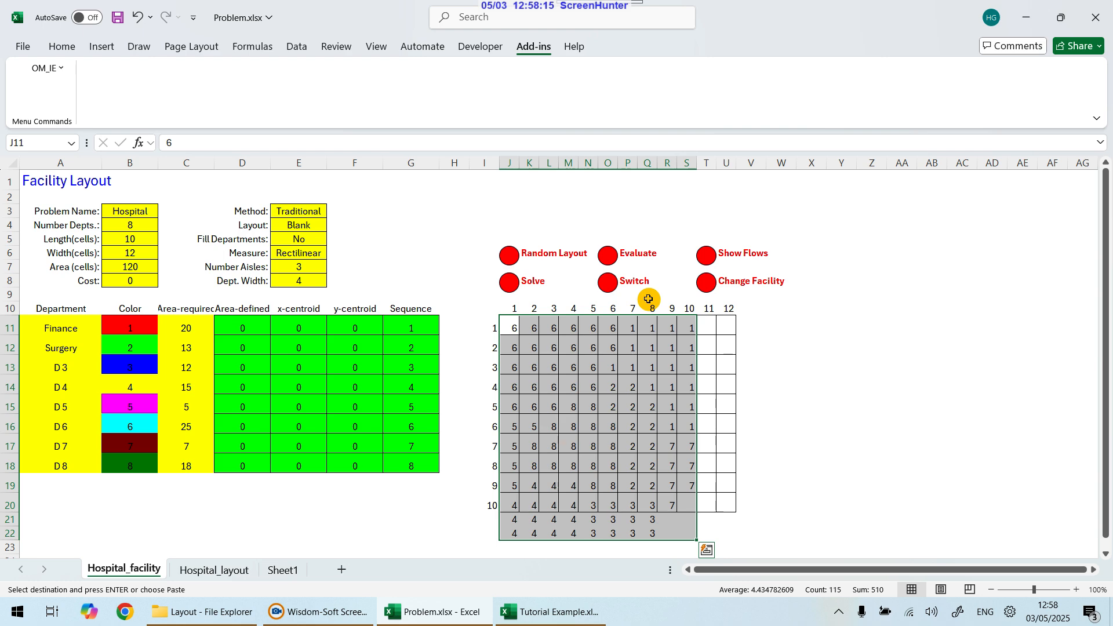
# Step: Paste the copied initial layout transposed into a new block starting at cell N4
pyautogui.click(554, 613)
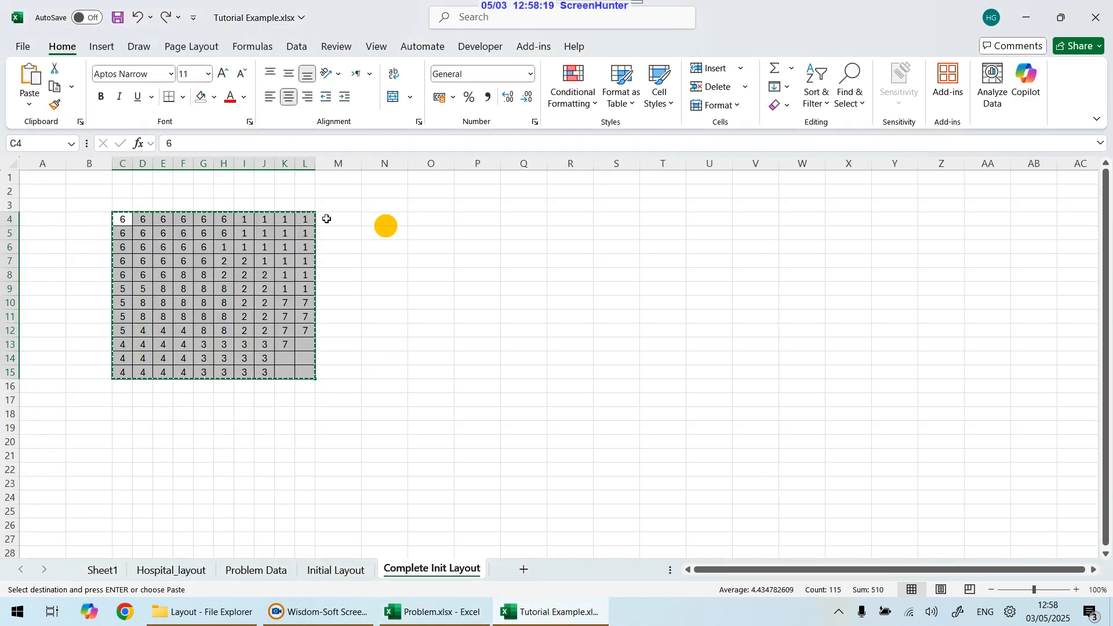
pyautogui.click(432, 612)
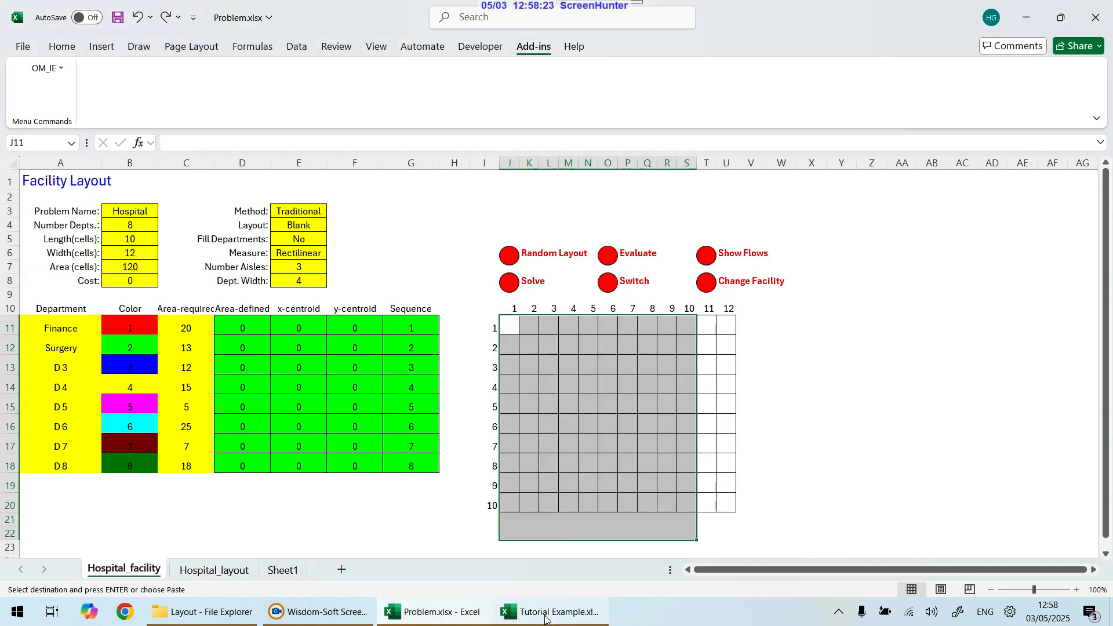
pyautogui.click(525, 612)
pyautogui.click(391, 224)
pyautogui.rightClick(390, 220)
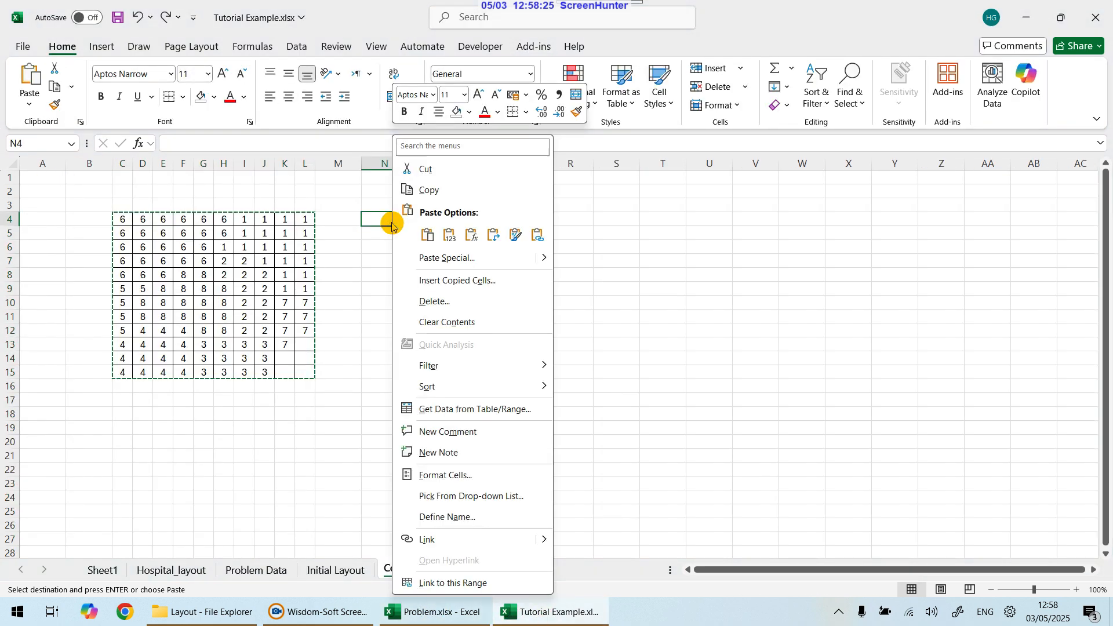
pyautogui.click(495, 233)
pyautogui.click(452, 387)
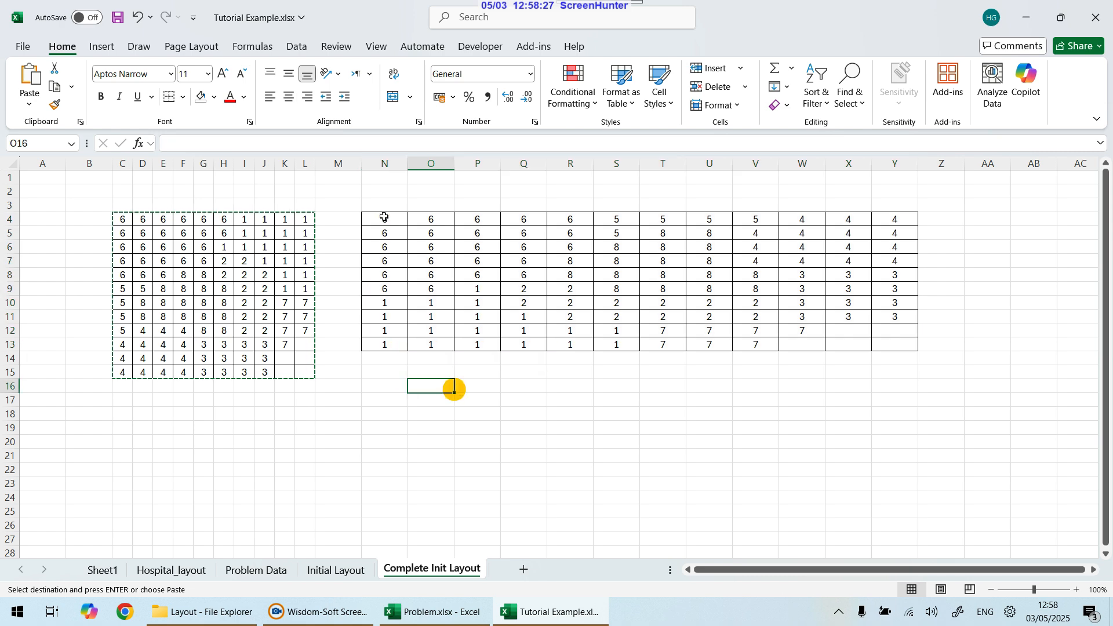
# Step: Copy the transposed layout and paste it into the Hospital layout grid starting at row 1, column 1
pyautogui.moveTo(382, 219); pyautogui.dragTo(891, 347)
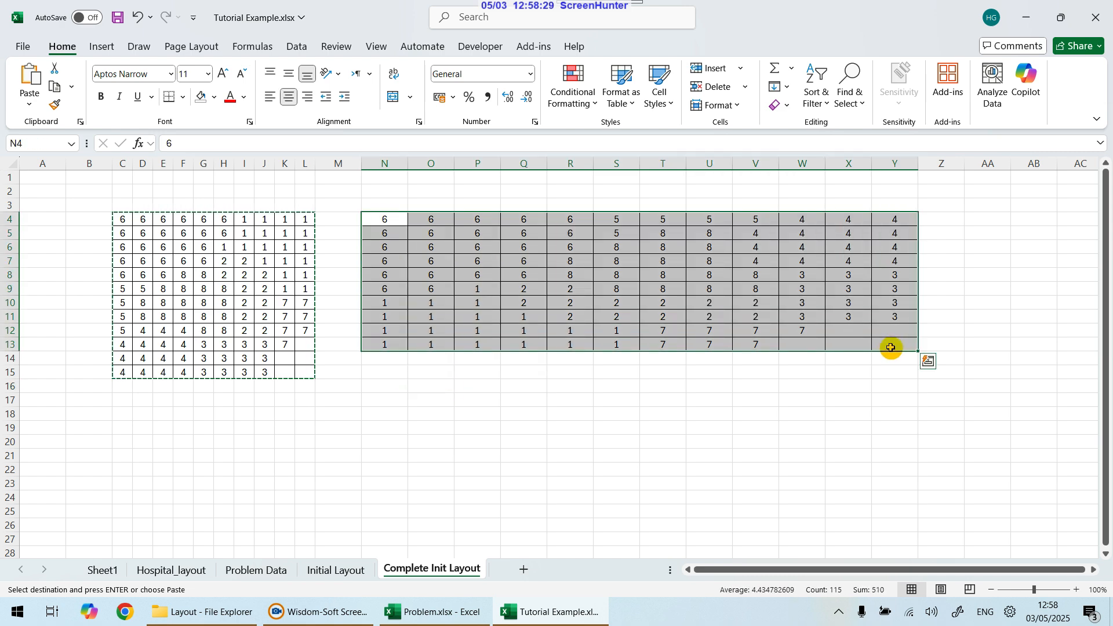
pyautogui.hotkey('ctrl', 'c')
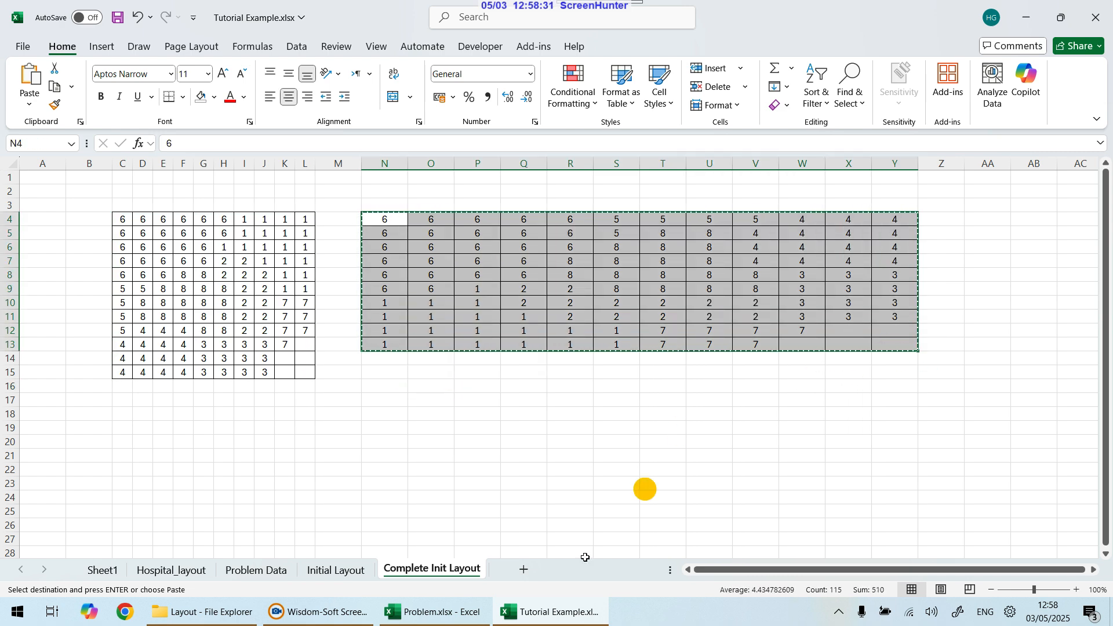
pyautogui.click(471, 618)
pyautogui.click(510, 325)
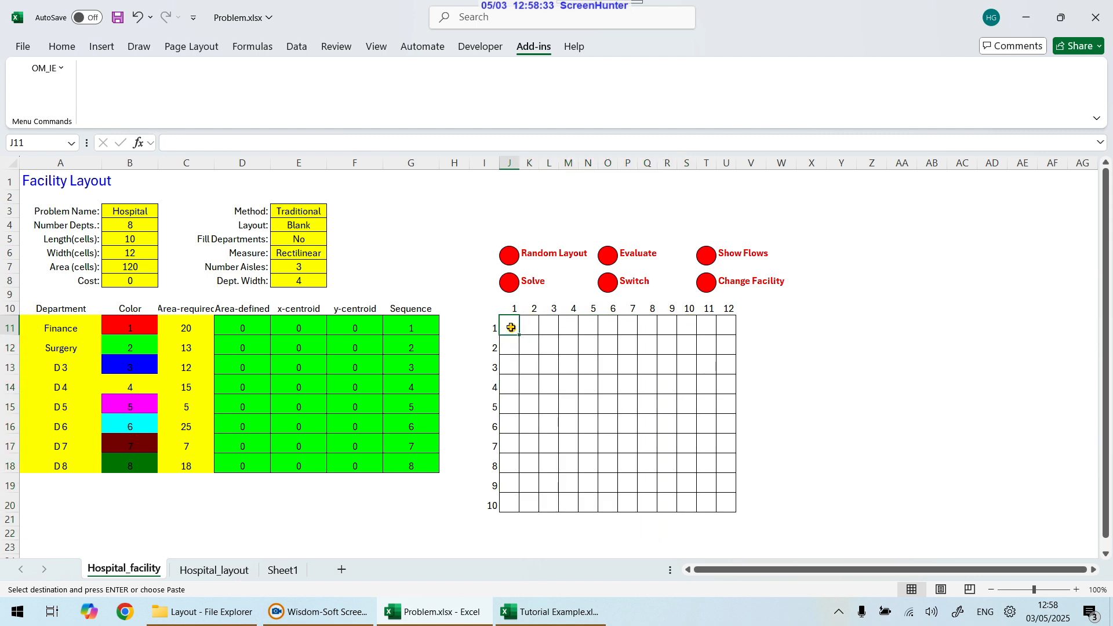
pyautogui.rightClick(510, 326)
pyautogui.click(565, 237)
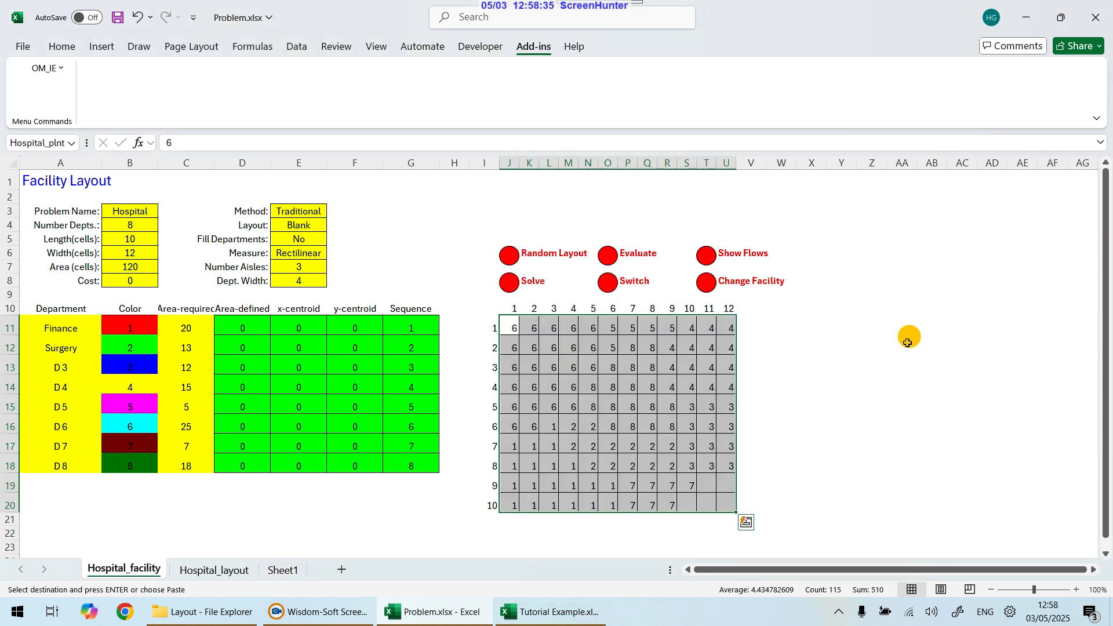
pyautogui.click(904, 348)
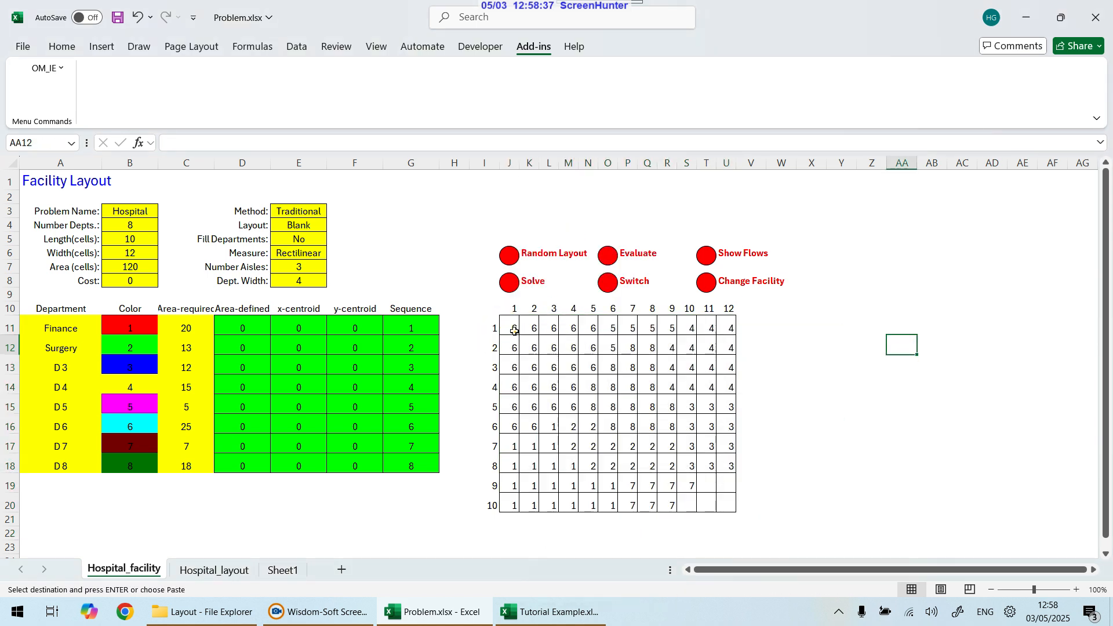
# Step: Evaluate the pasted initial layout in the Hospital facility sheet
pyautogui.moveTo(510, 329); pyautogui.dragTo(720, 504)
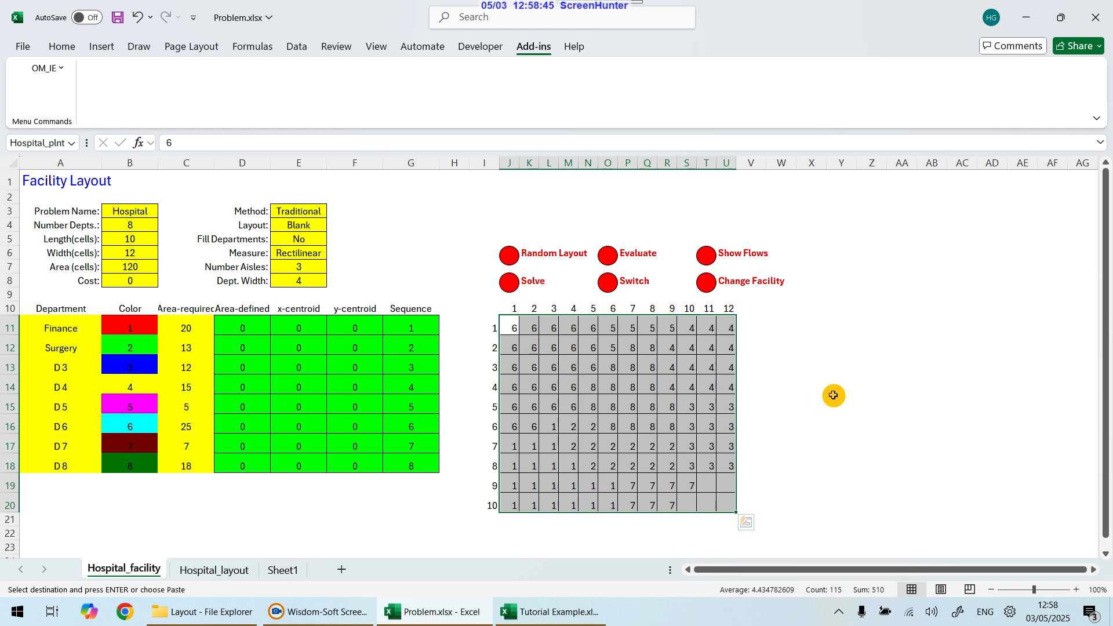
pyautogui.click(612, 258)
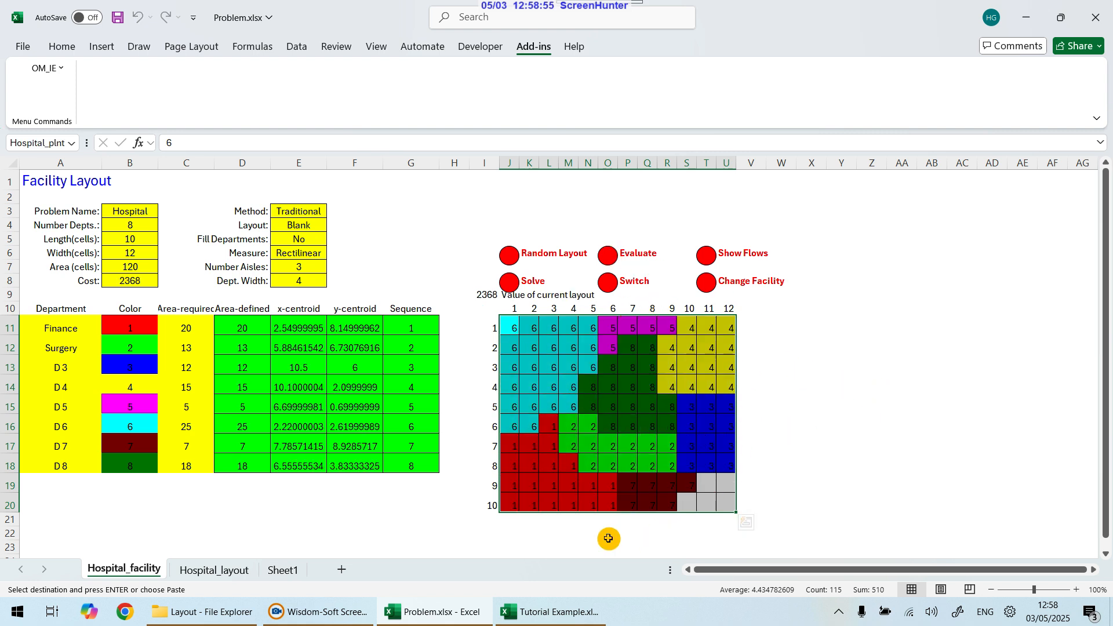
pyautogui.click(511, 347)
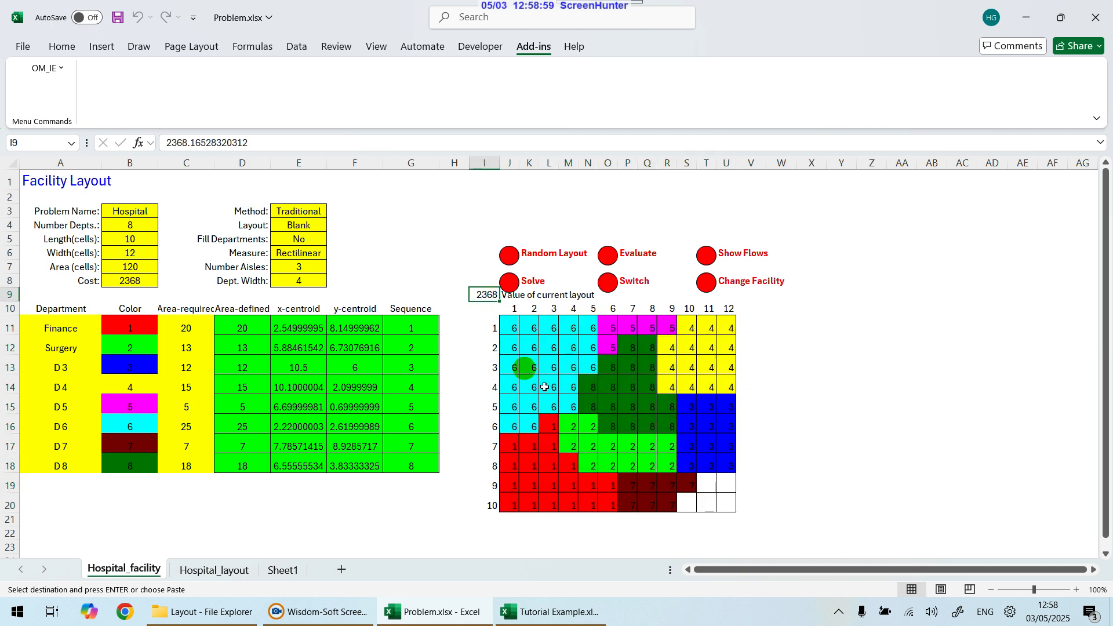
# Step: Solve the layout with the Do Not Stop display option
pyautogui.click(509, 286)
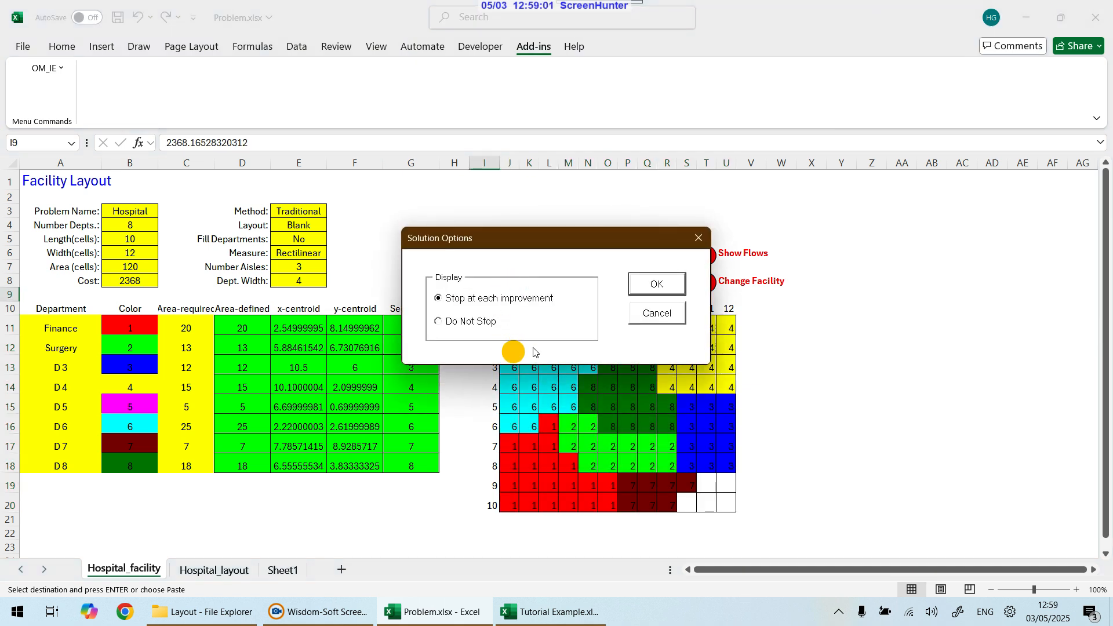
pyautogui.click(440, 323)
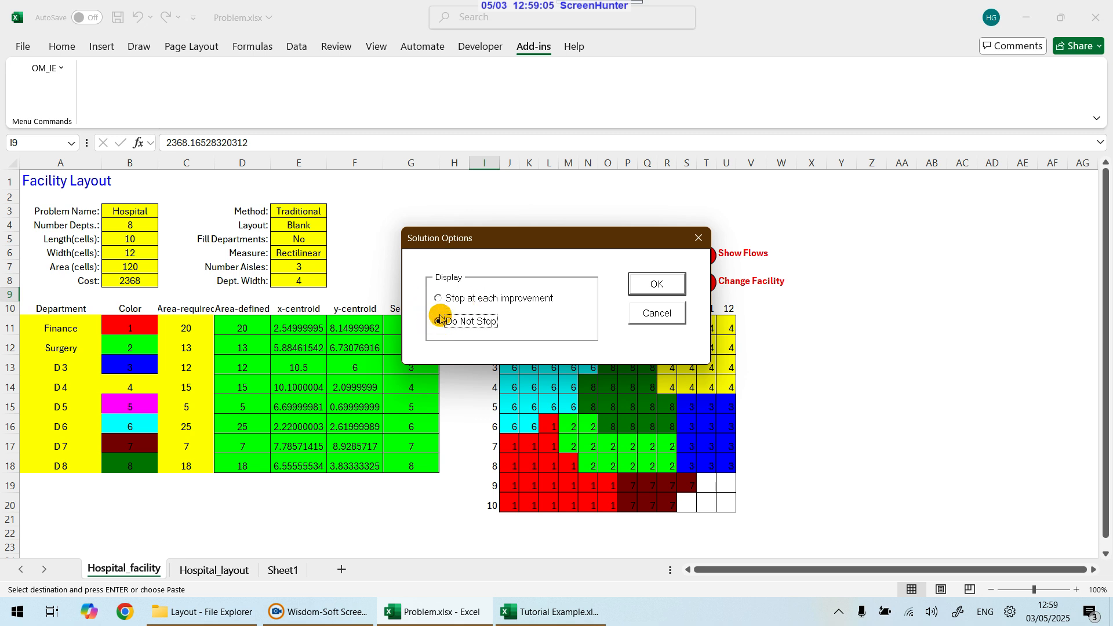
pyautogui.click(650, 283)
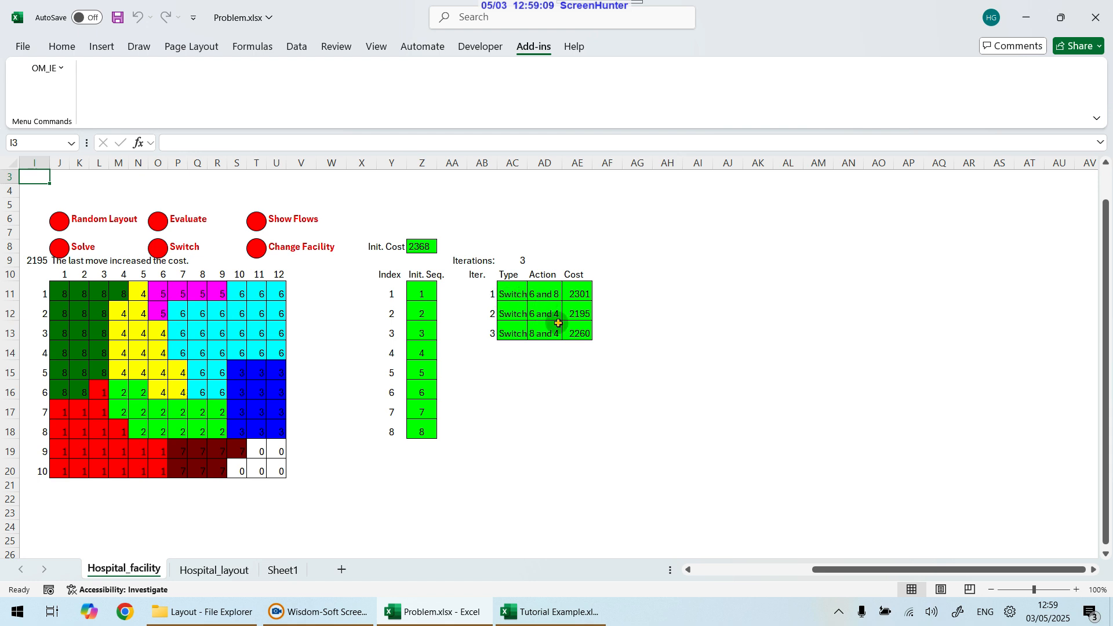
# Step: Review the iteration costs and the resulting layout value
pyautogui.click(577, 294)
pyautogui.click(577, 331)
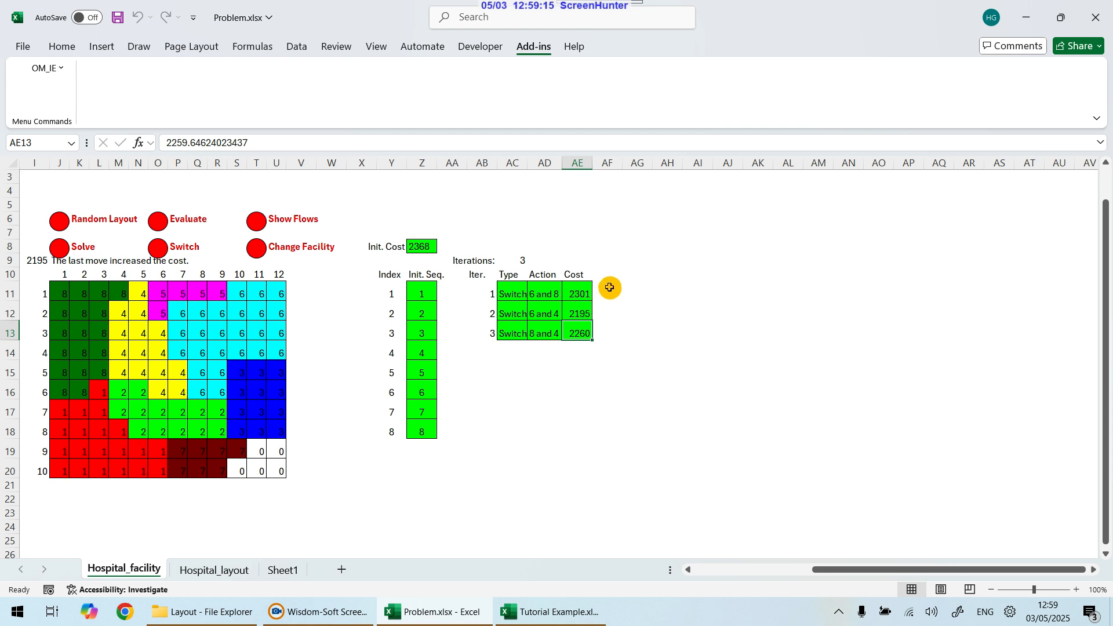
pyautogui.click(35, 255)
pyautogui.moveTo(832, 570); pyautogui.dragTo(794, 574)
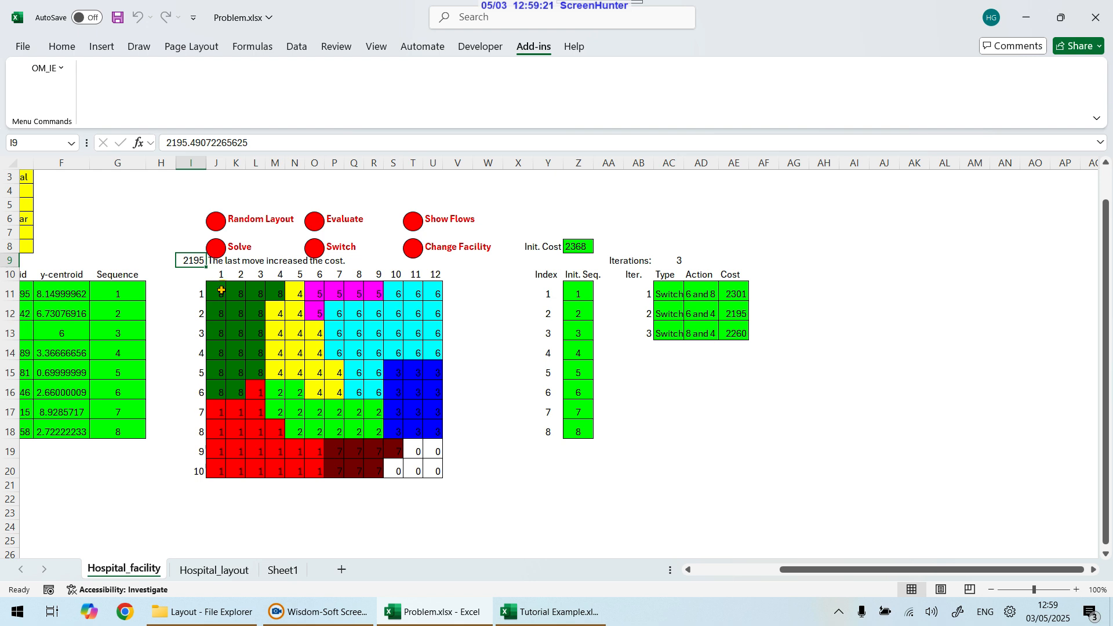
# Step: Evaluate the current Hospital layout and select its grid of department cells
pyautogui.click(315, 220)
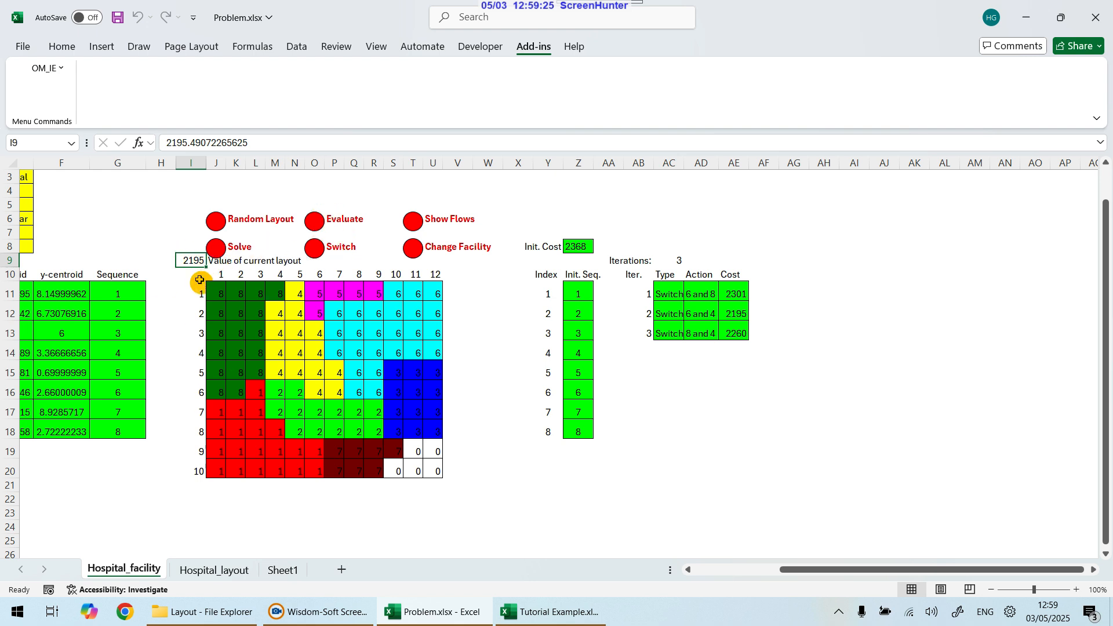
pyautogui.moveTo(214, 292); pyautogui.dragTo(427, 466)
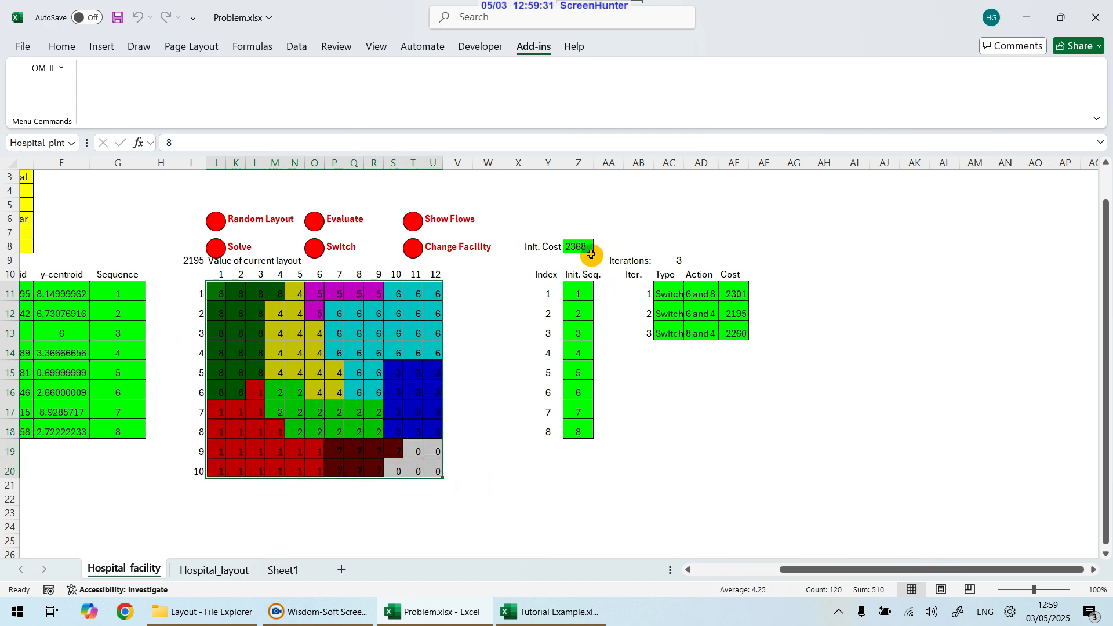
# Step: Generate a random layout and solve it with the Do Not Stop display option
pyautogui.click(218, 224)
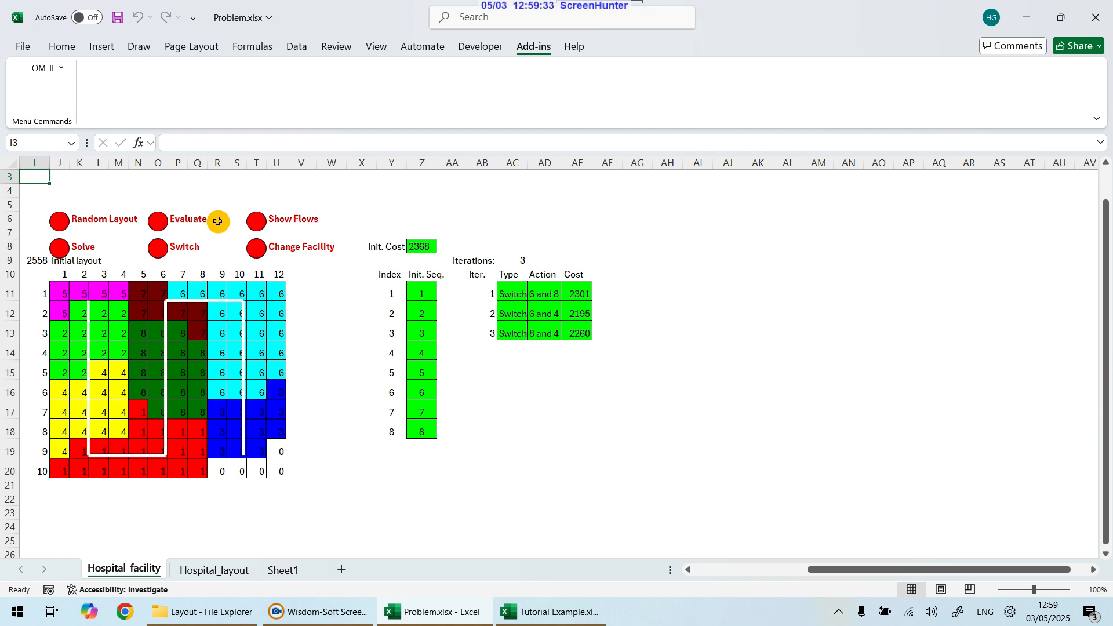
pyautogui.click(59, 246)
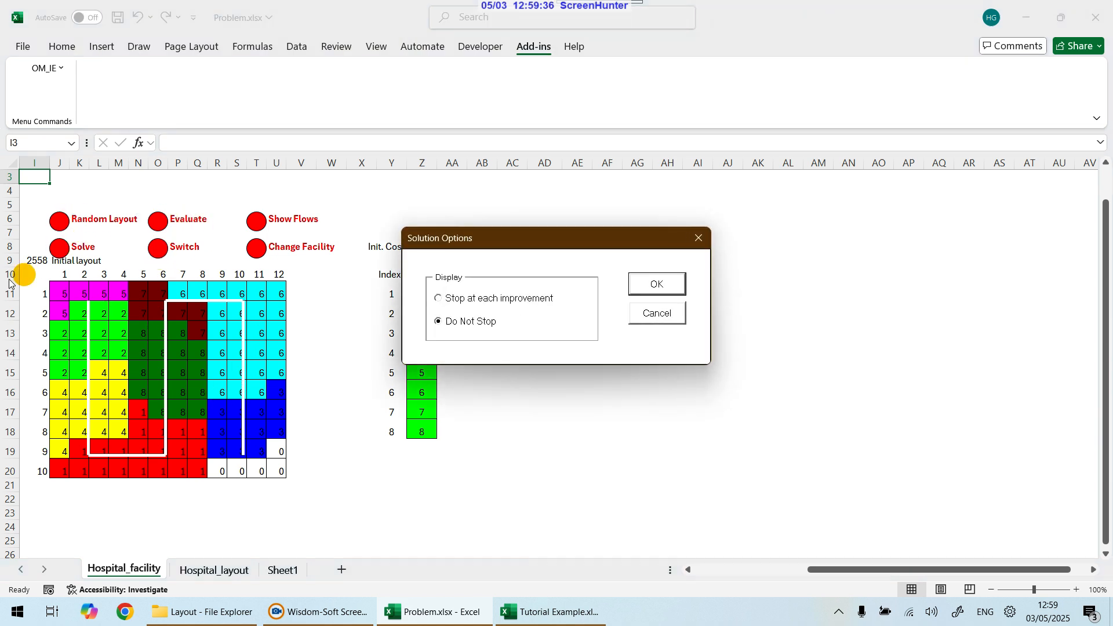
pyautogui.click(679, 286)
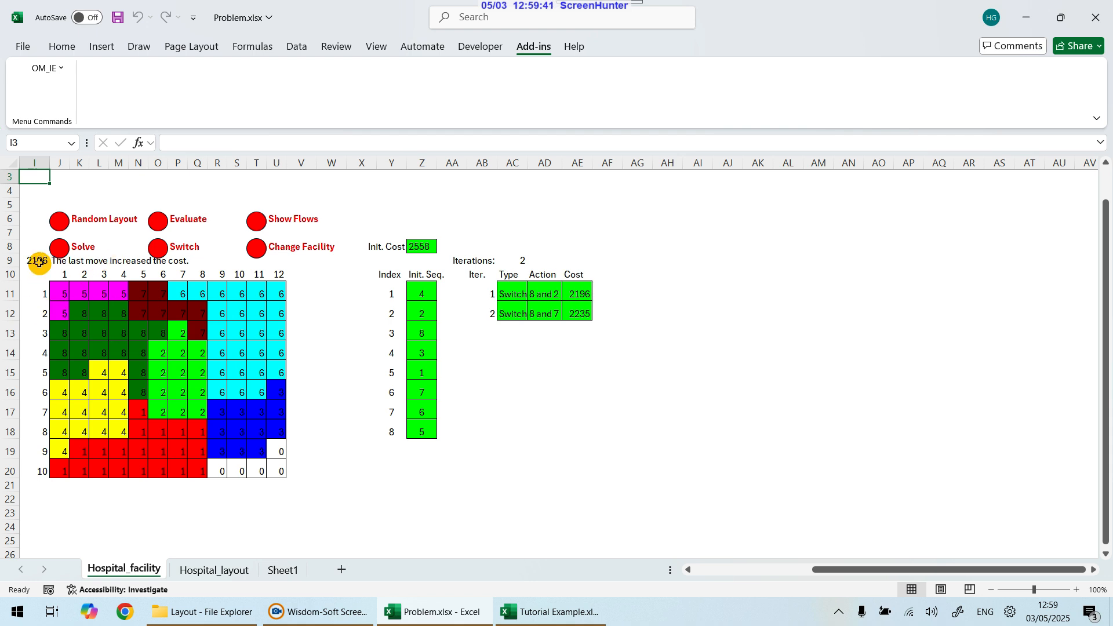
# Step: Generate another random layout, solve it with Do Not Stop, and inspect the resulting cost cell
pyautogui.click(65, 221)
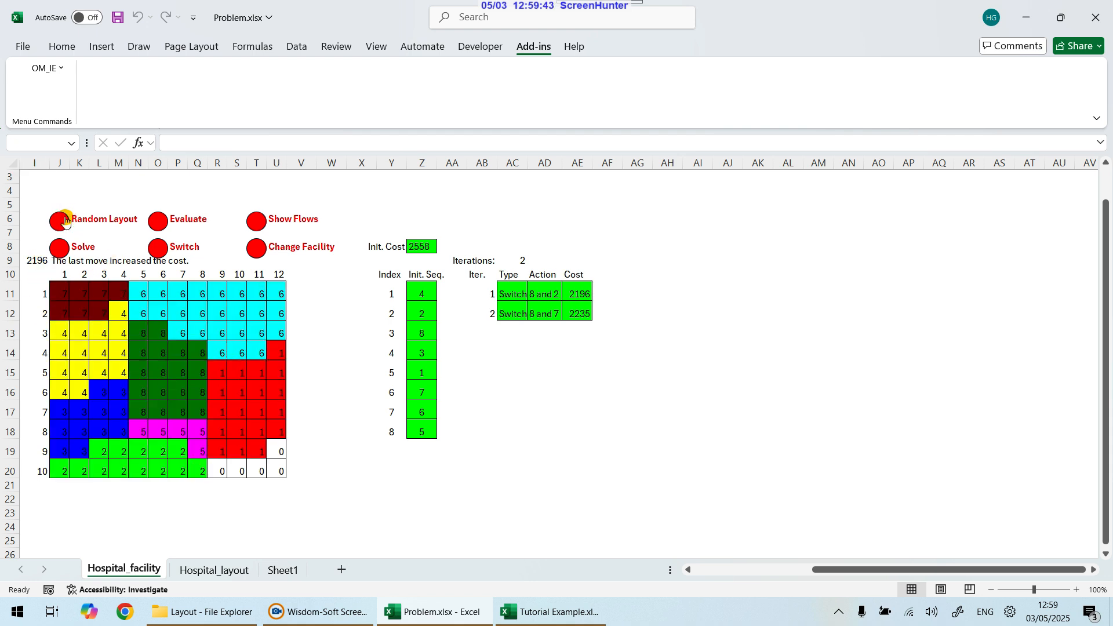
pyautogui.click(57, 249)
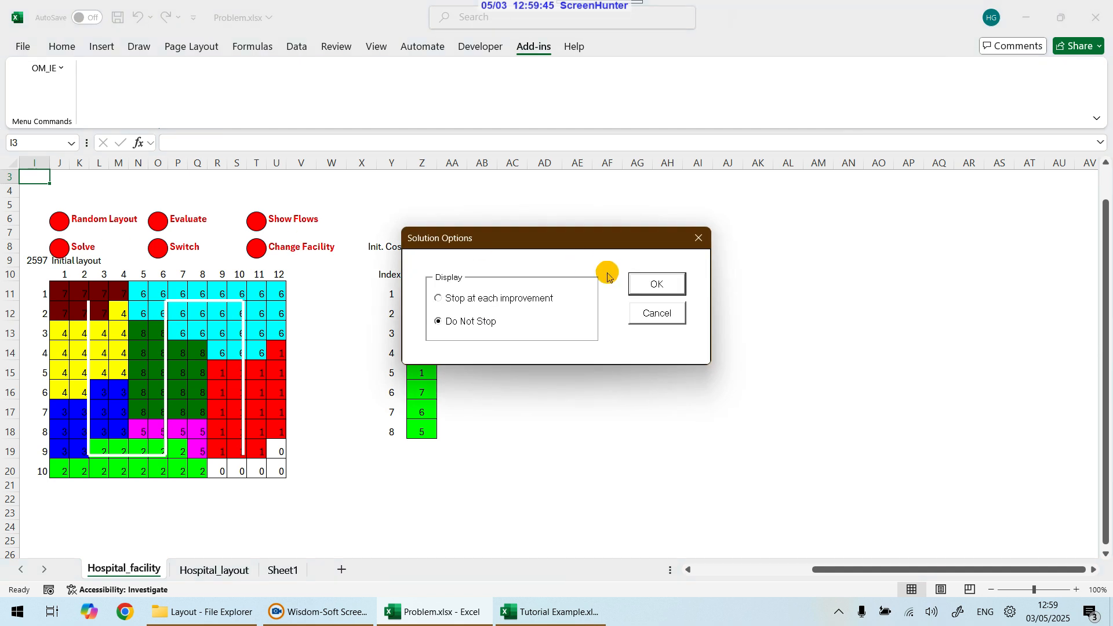
pyautogui.click(644, 285)
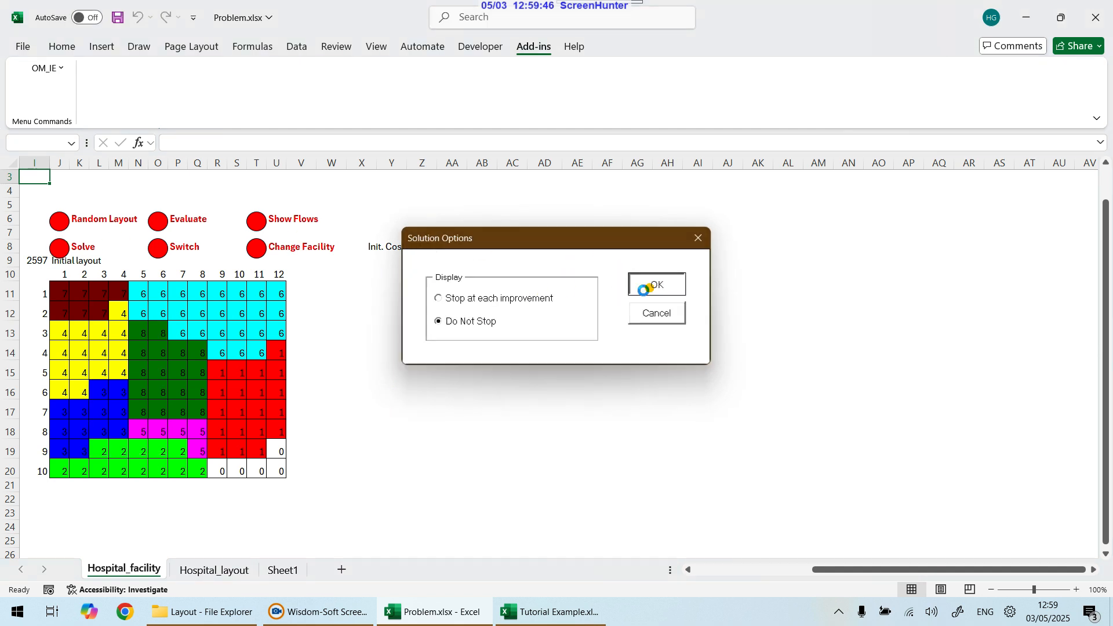
pyautogui.click(33, 260)
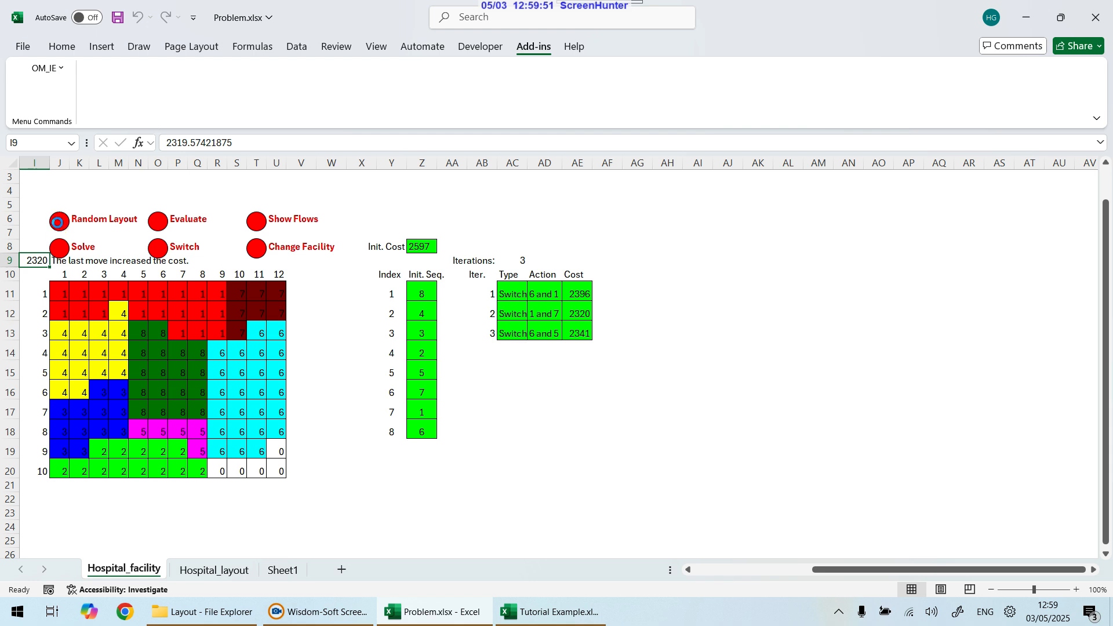
# Step: Generate a third random layout, solve it with Do Not Stop, and dismiss the measure summary
pyautogui.click(58, 222)
pyautogui.click(58, 246)
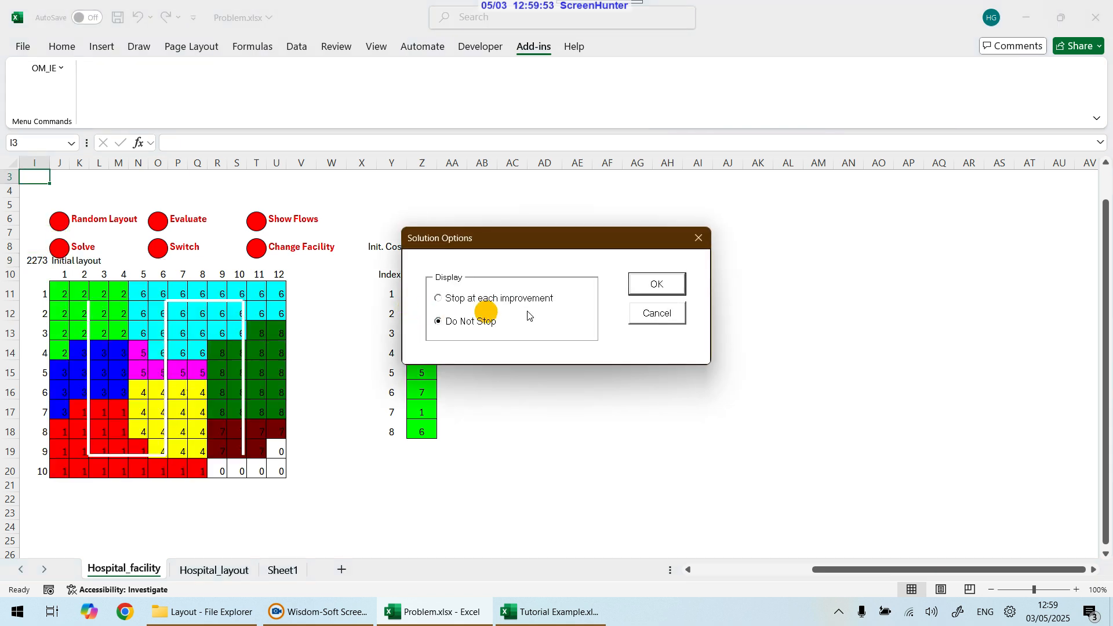
pyautogui.click(643, 283)
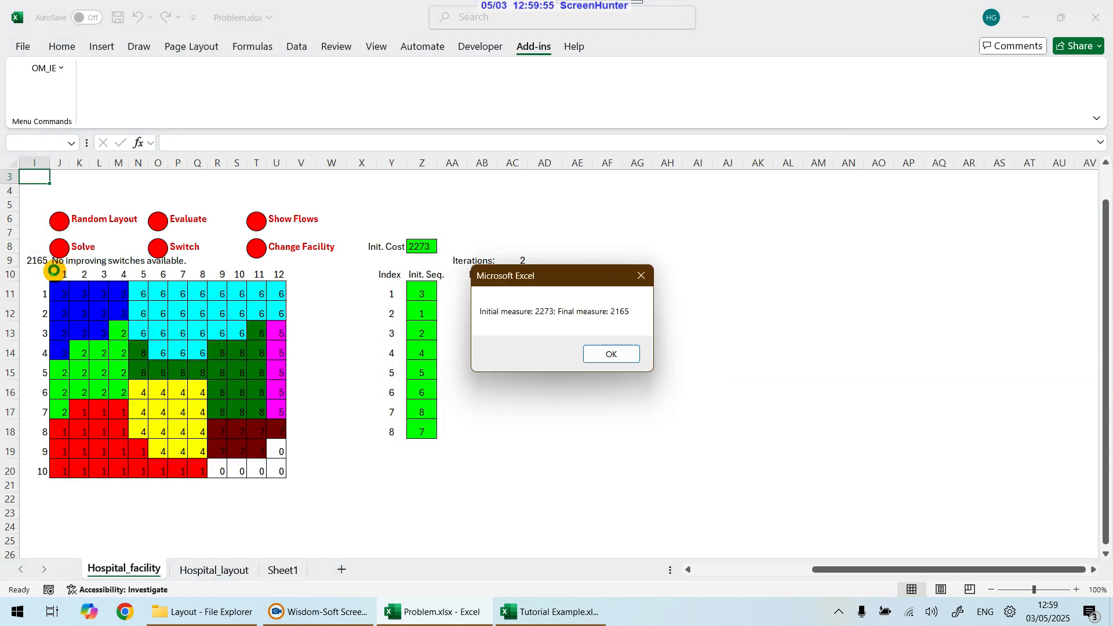
pyautogui.click(613, 354)
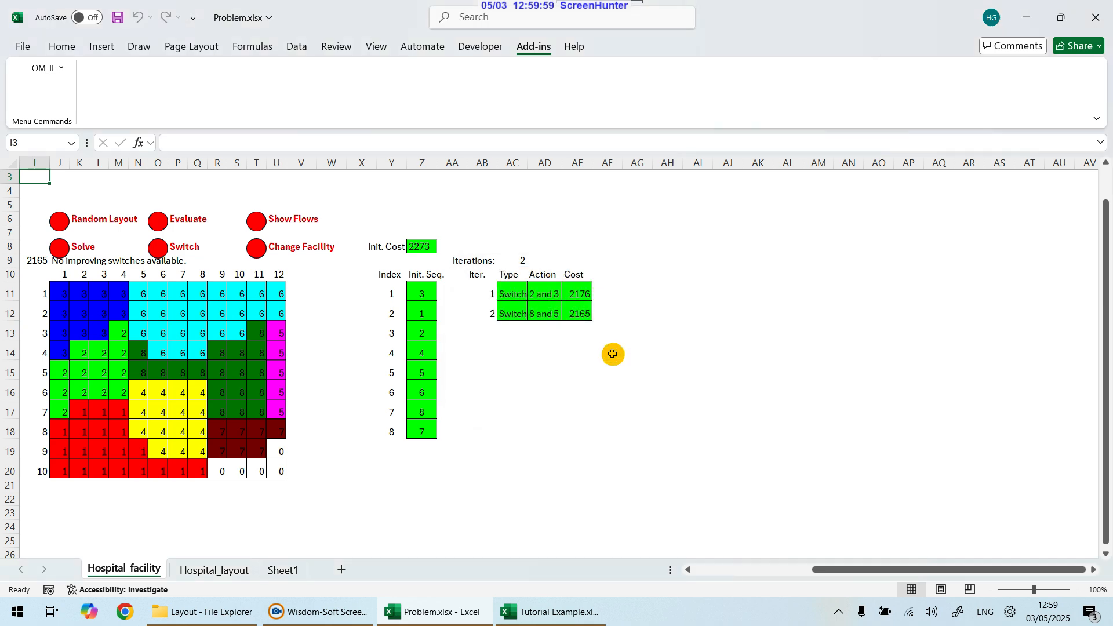
# Step: Redefine the Hospital facility with the Opt. Sequence solution method, recreating the existing facility sheet
pyautogui.moveTo(969, 570); pyautogui.dragTo(788, 571)
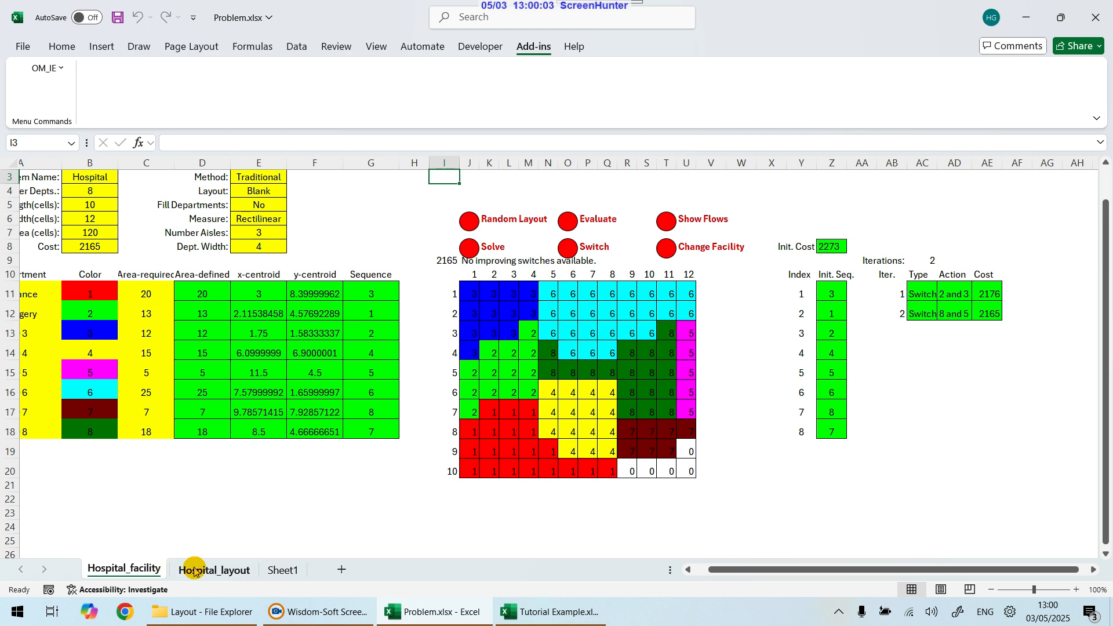
pyautogui.scroll(1, 194, 569)
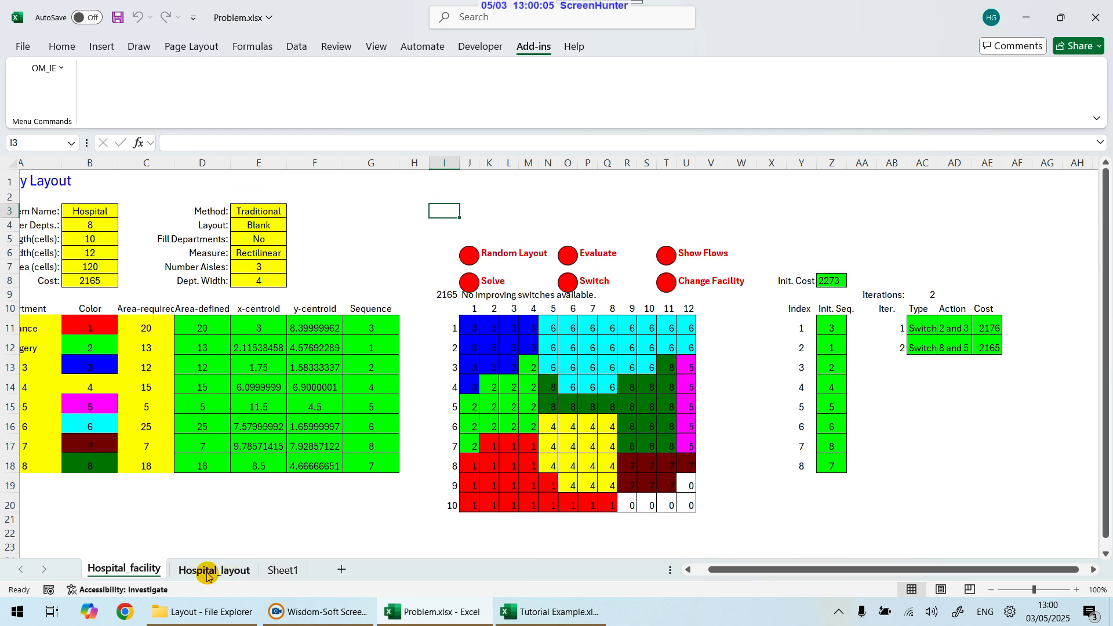
pyautogui.click(207, 571)
pyautogui.scroll(7, 363, 342)
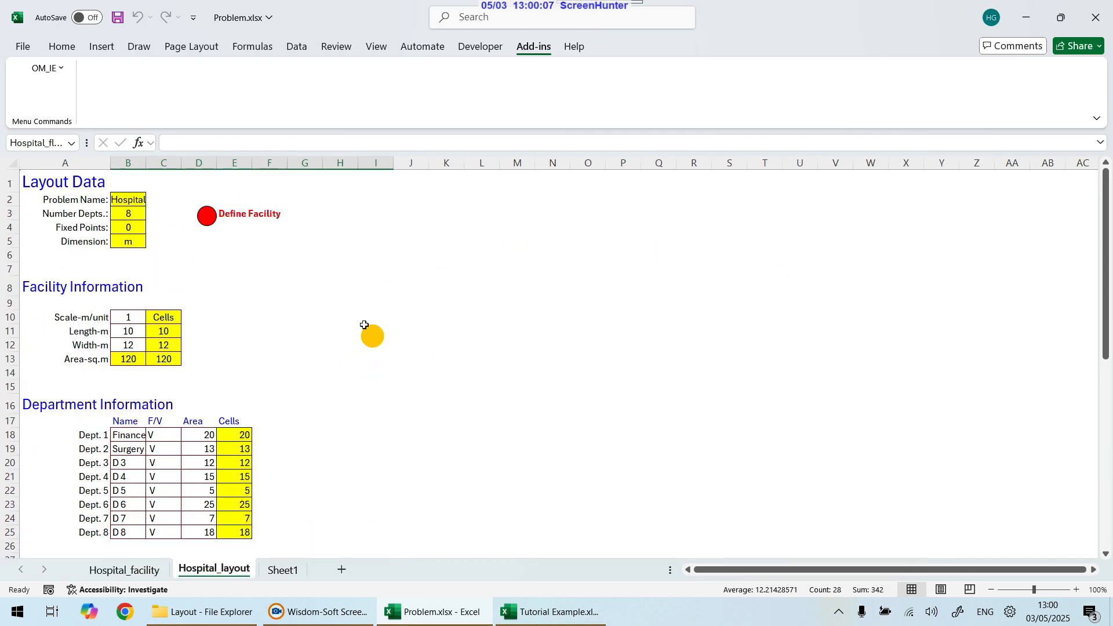
pyautogui.click(207, 218)
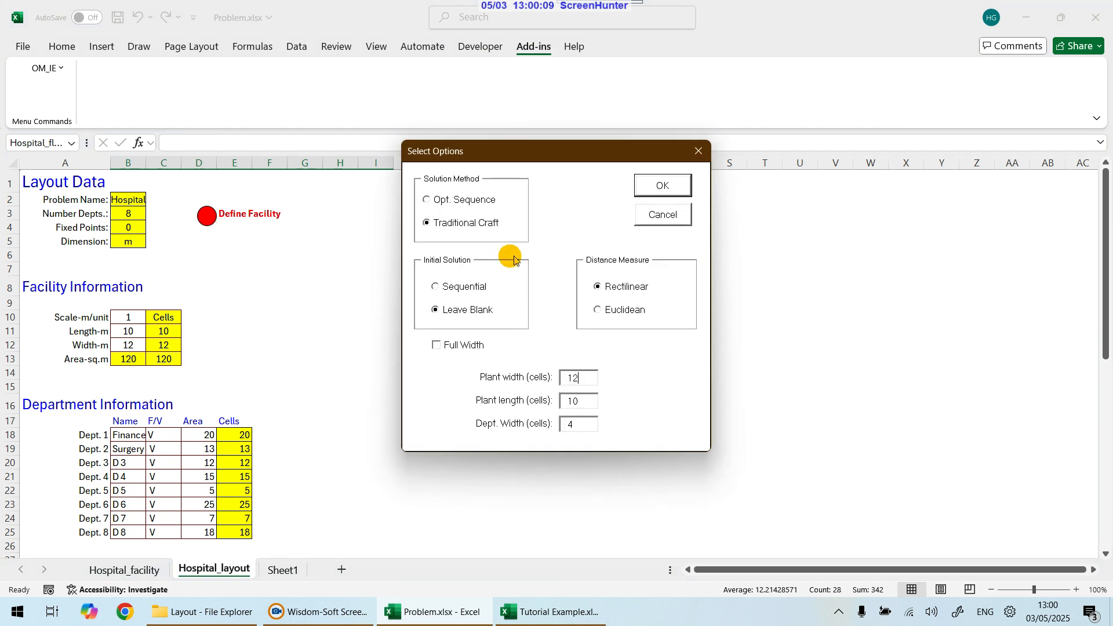
pyautogui.click(427, 200)
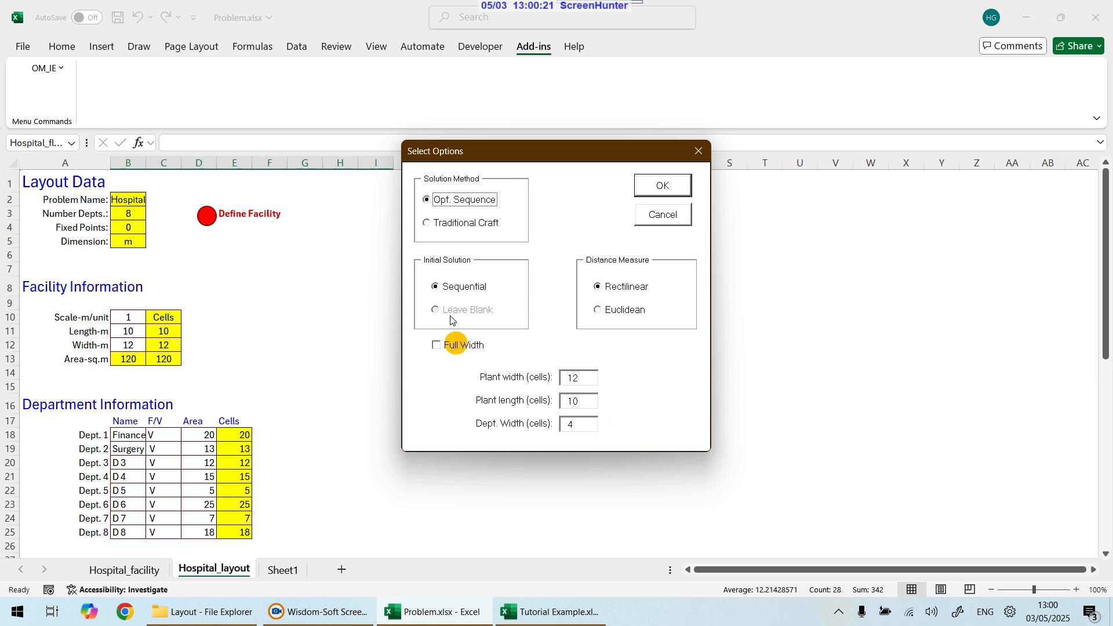
pyautogui.click(670, 184)
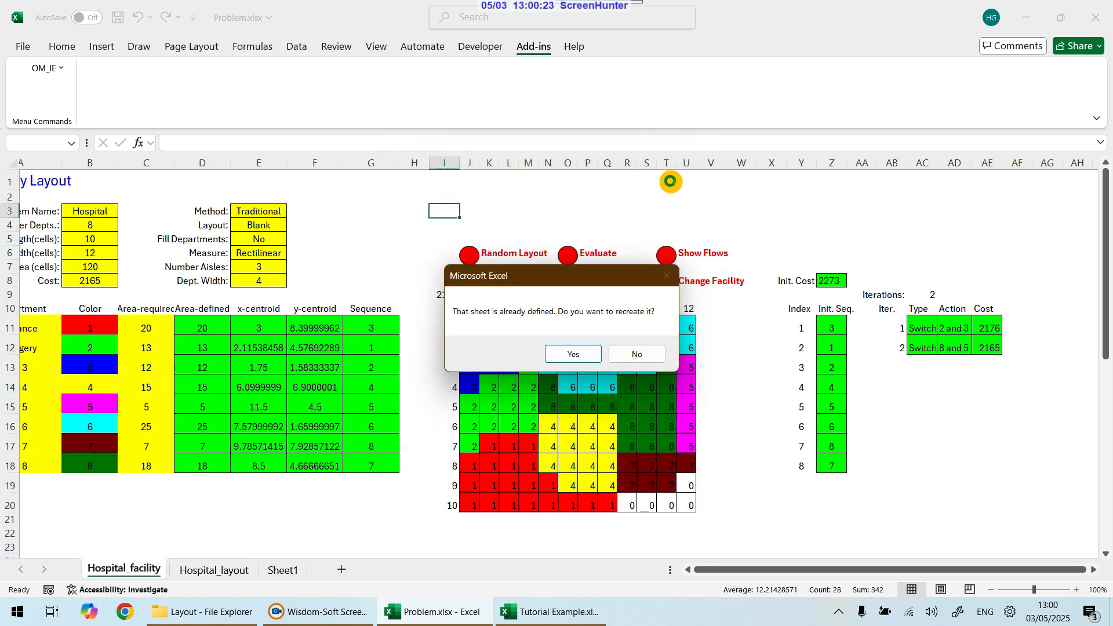
pyautogui.click(573, 363)
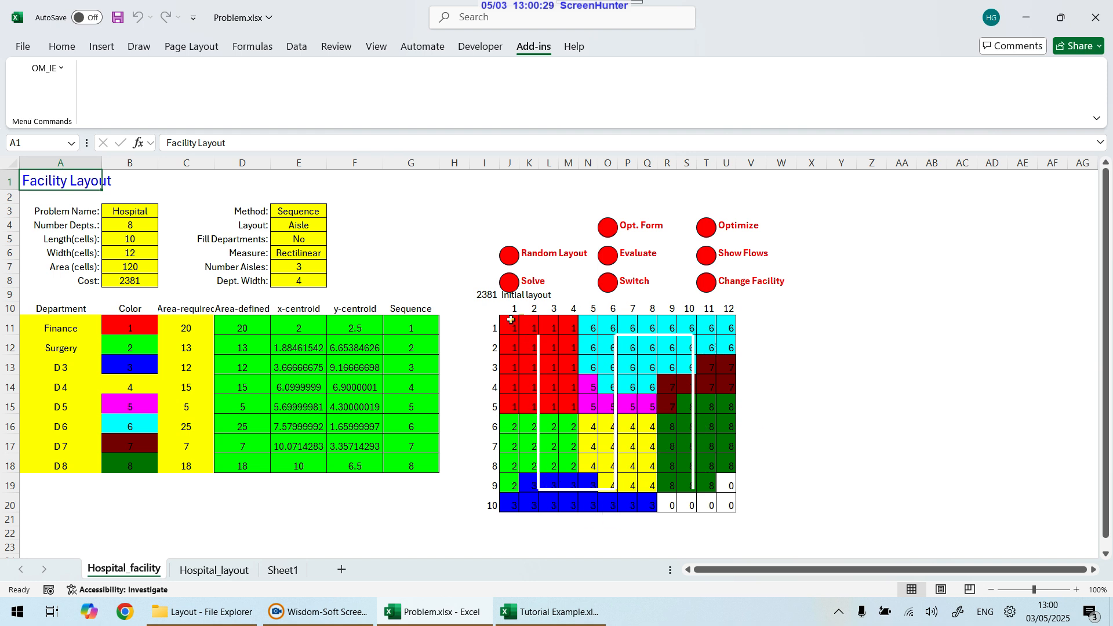
# Step: Solve the sequence-based initial layout with Do Not Stop and dismiss the measure summary
pyautogui.click(487, 295)
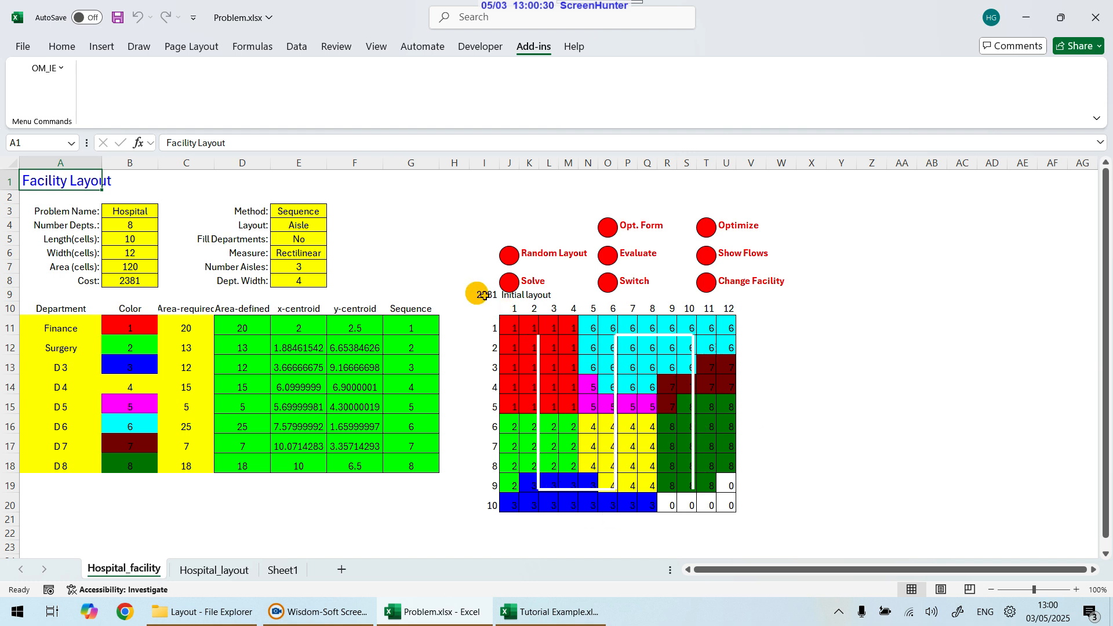
pyautogui.click(514, 284)
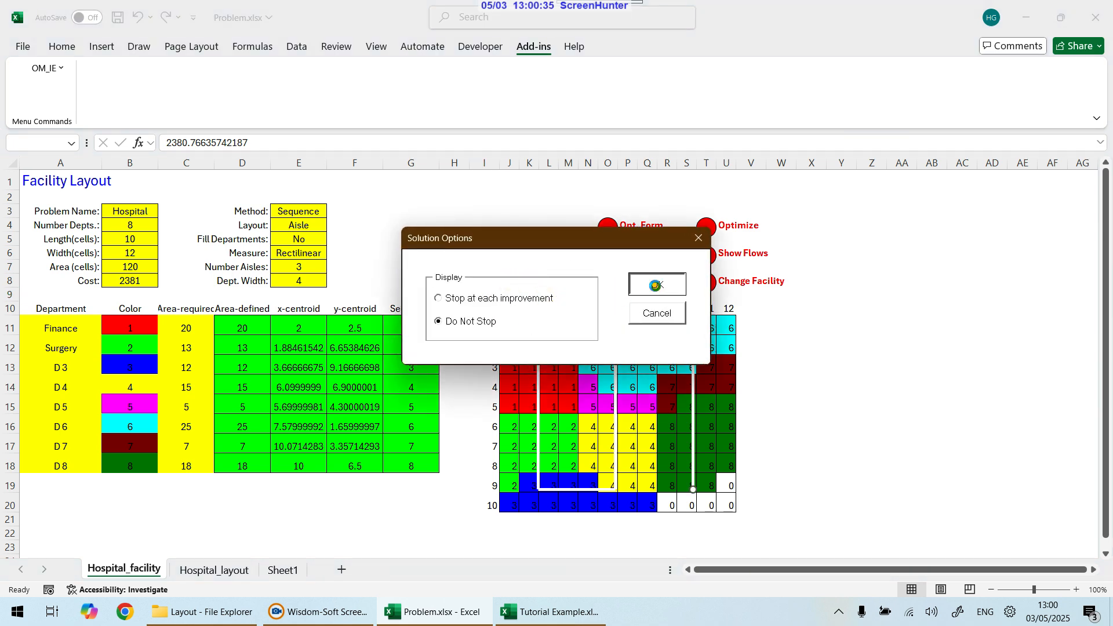
pyautogui.click(654, 285)
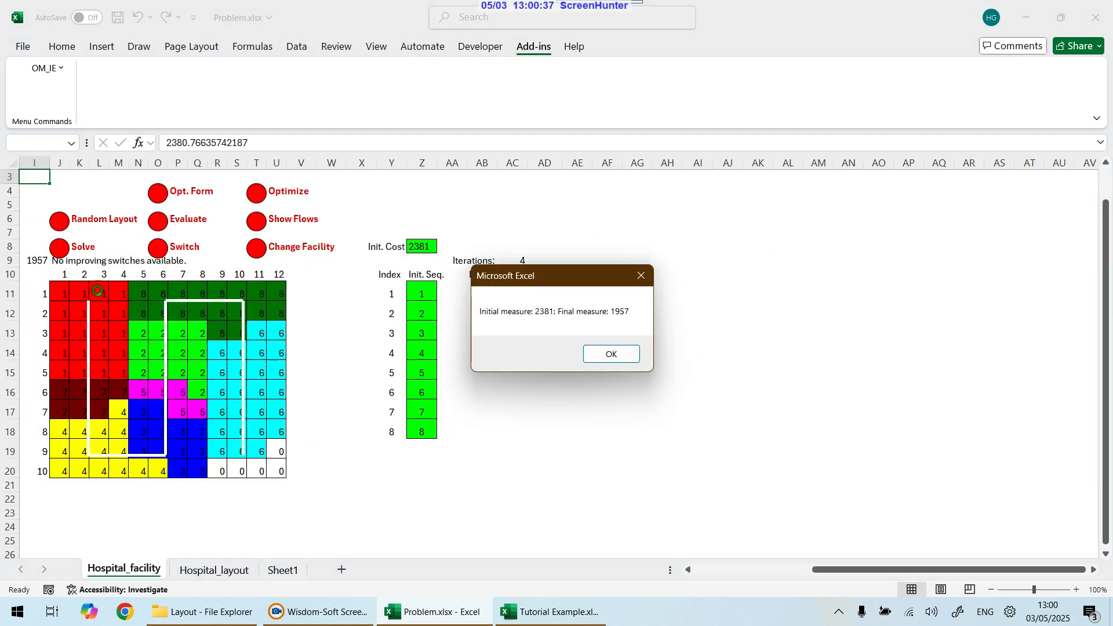
pyautogui.click(609, 354)
# Step: Generate a random sequence layout and solve it with Do Not Stop, closing the summary
pyautogui.click(37, 260)
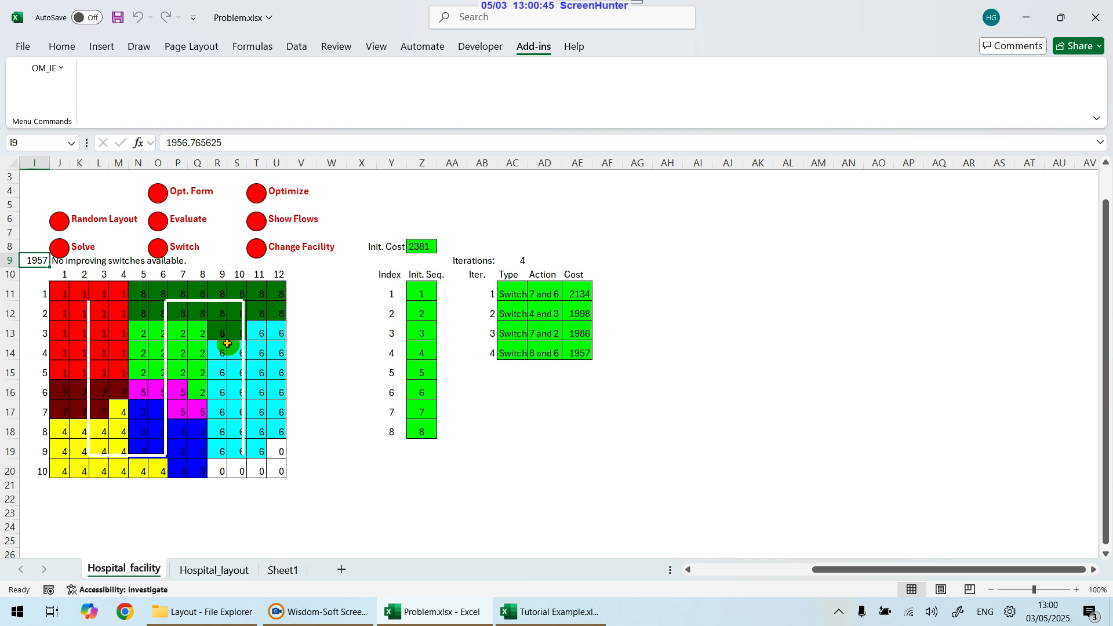
pyautogui.click(66, 224)
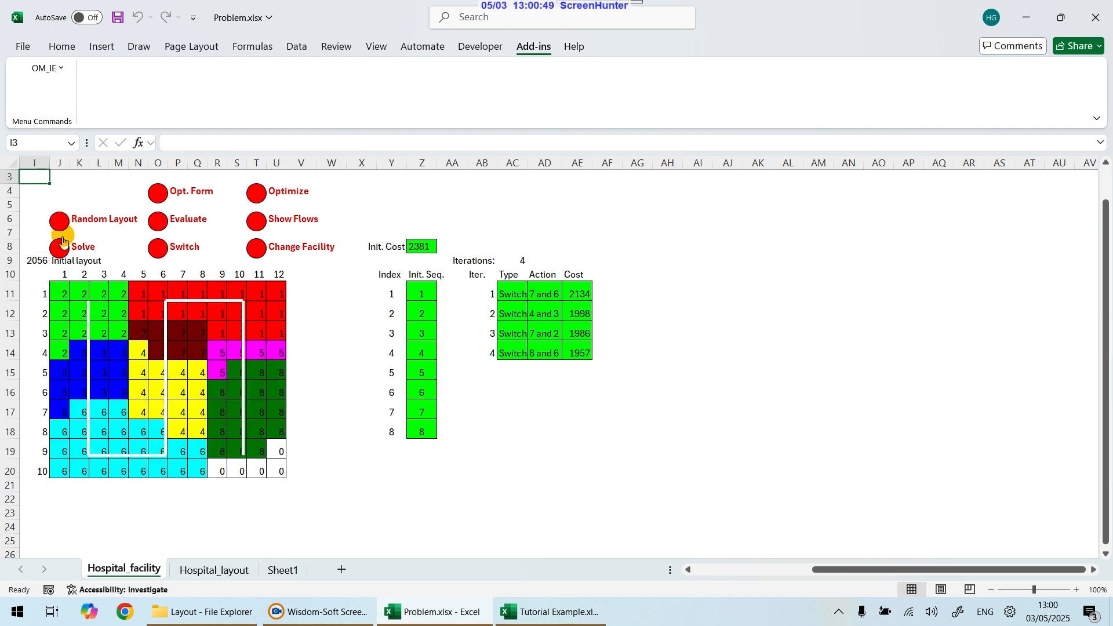
pyautogui.click(63, 240)
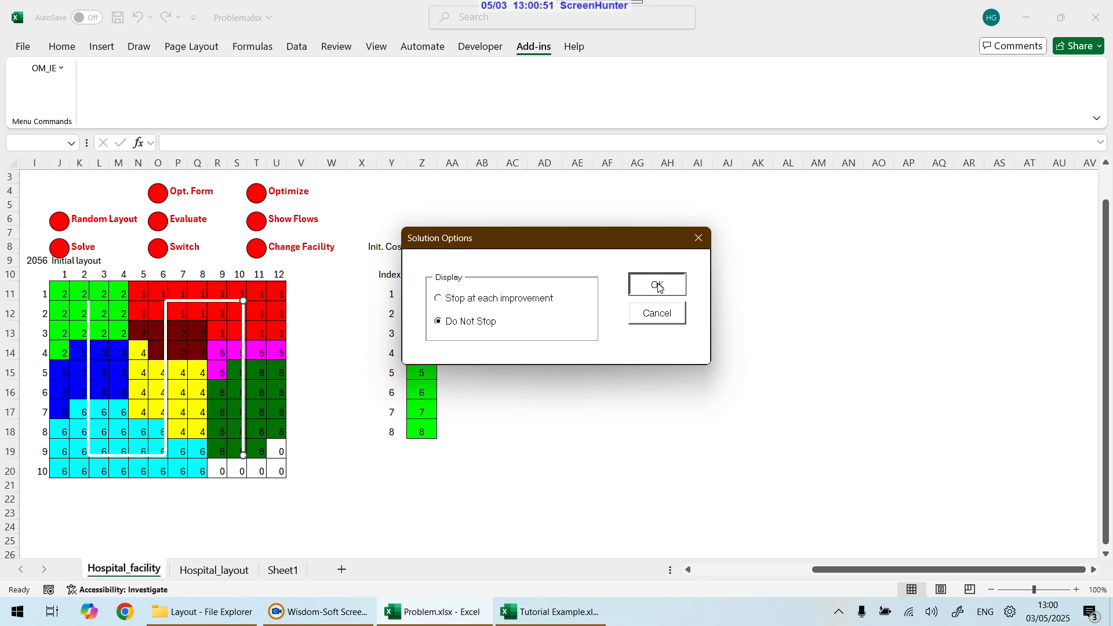
pyautogui.click(658, 285)
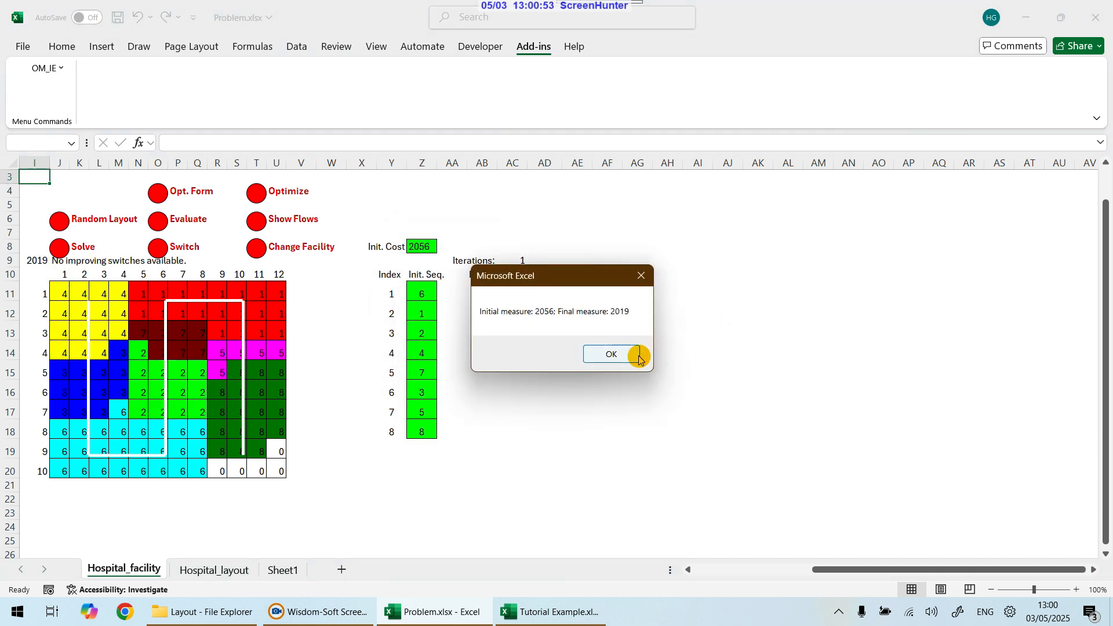
pyautogui.click(611, 354)
# Step: Generate another random sequence layout and solve it with Do Not Stop, closing the summary
pyautogui.click(58, 221)
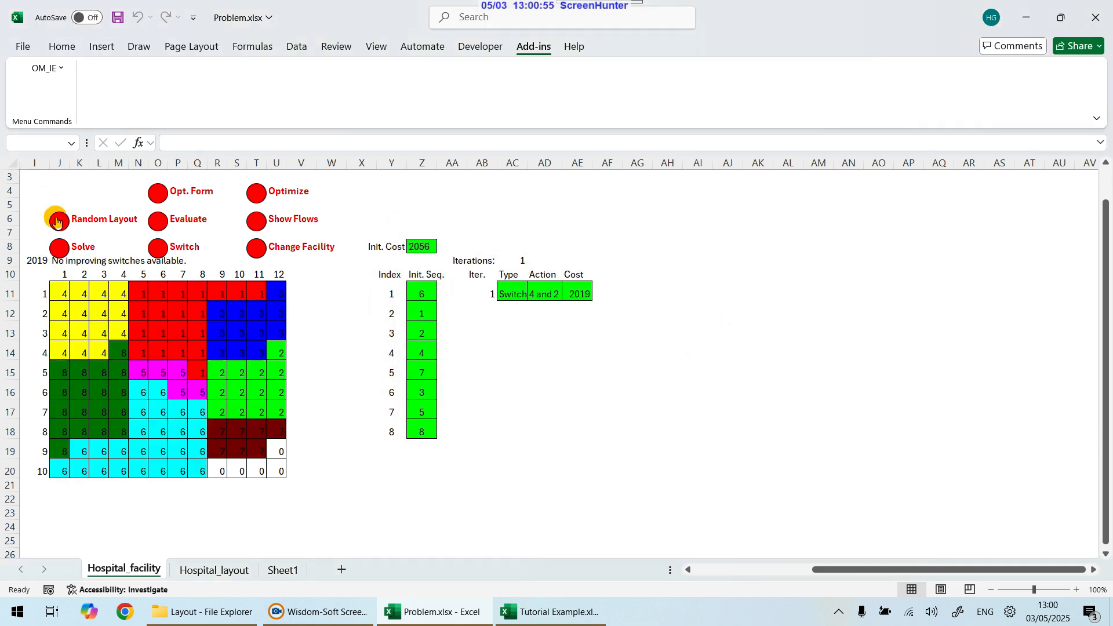
pyautogui.click(63, 248)
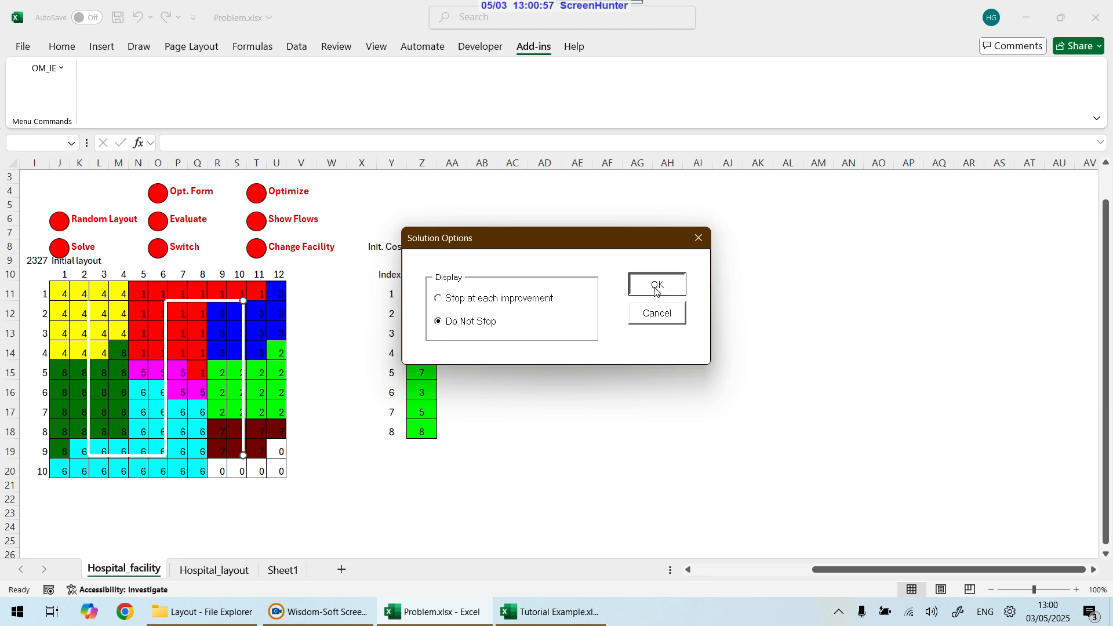
pyautogui.click(656, 285)
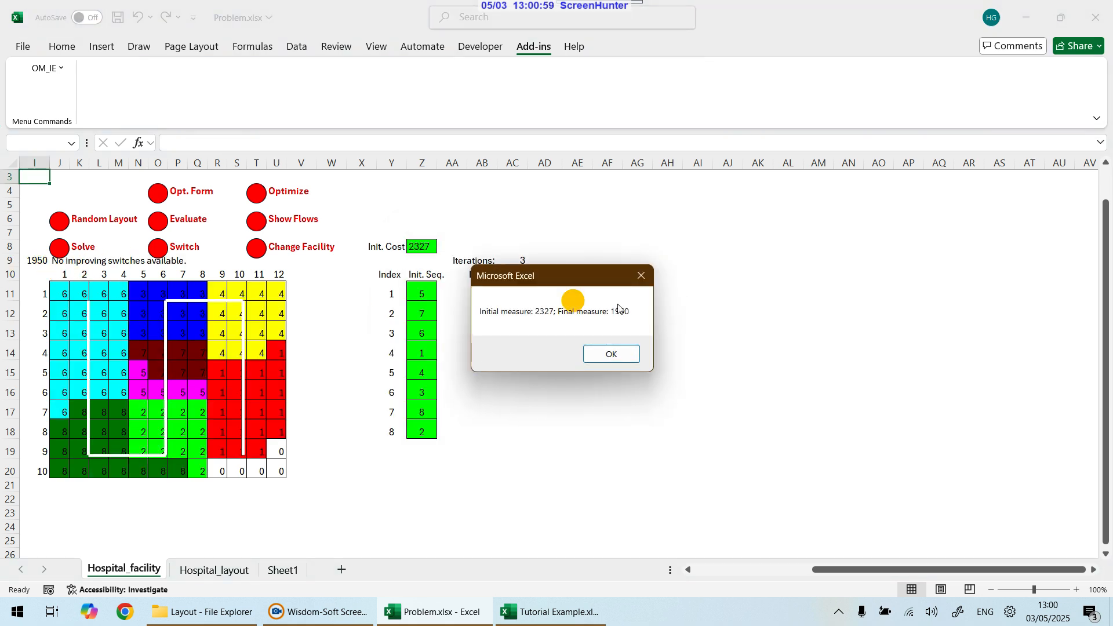
pyautogui.click(626, 352)
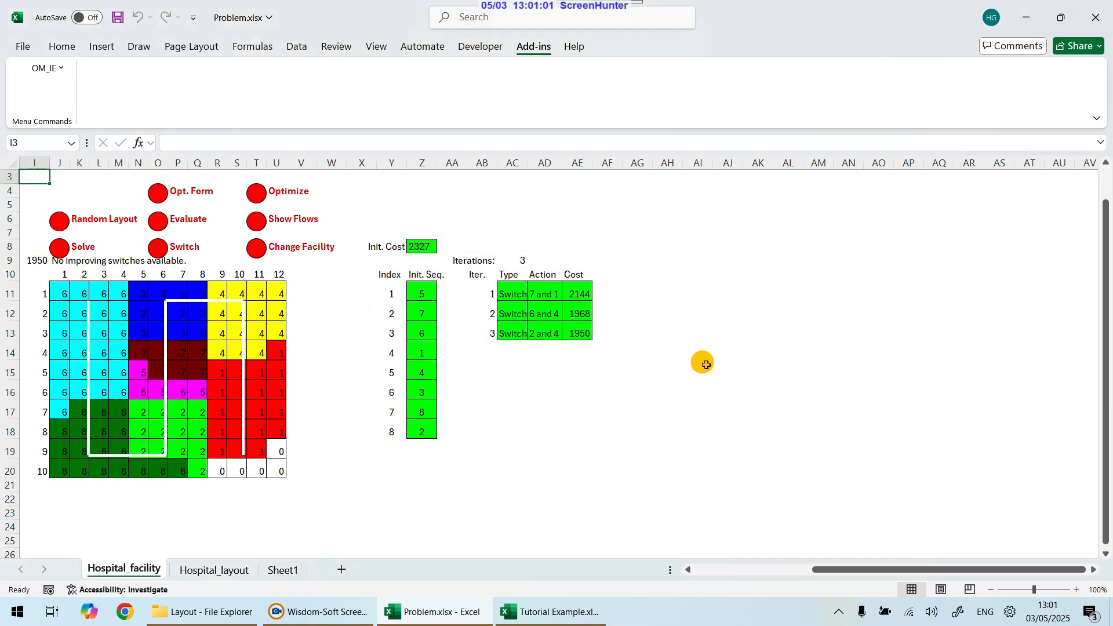
# Step: Save the Problem.xlsx workbook
pyautogui.moveTo(845, 568); pyautogui.dragTo(725, 553)
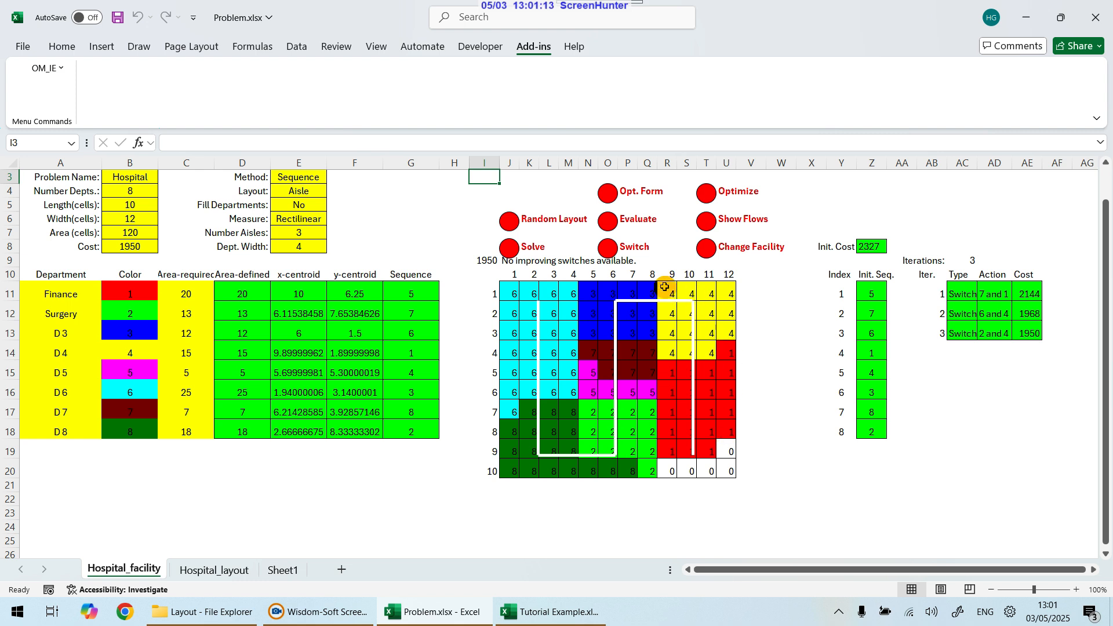
pyautogui.scroll(1, 859, 516)
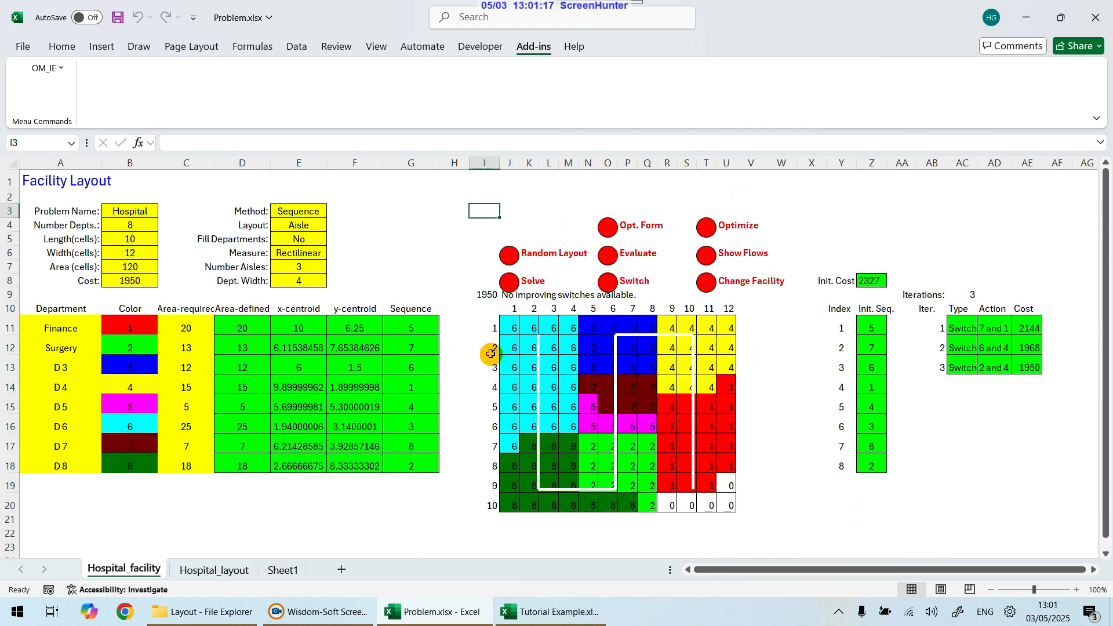
pyautogui.click(116, 19)
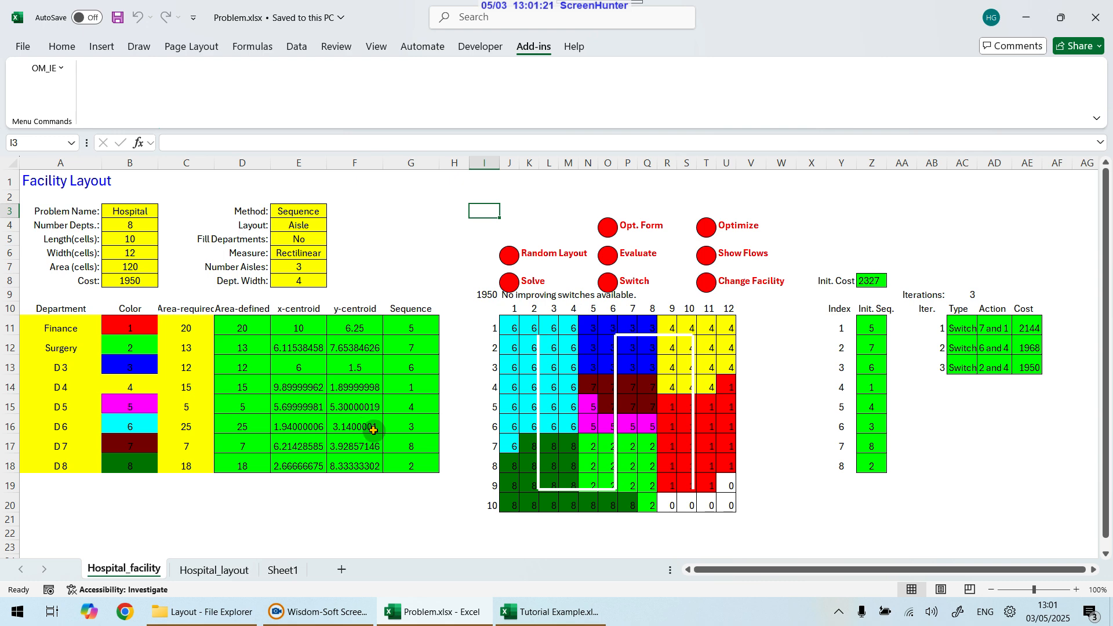
# Step: Compare the completed initial layout grid in Tutorial Example with the current layout grid in Problem.xlsx
pyautogui.click(613, 622)
pyautogui.click(479, 385)
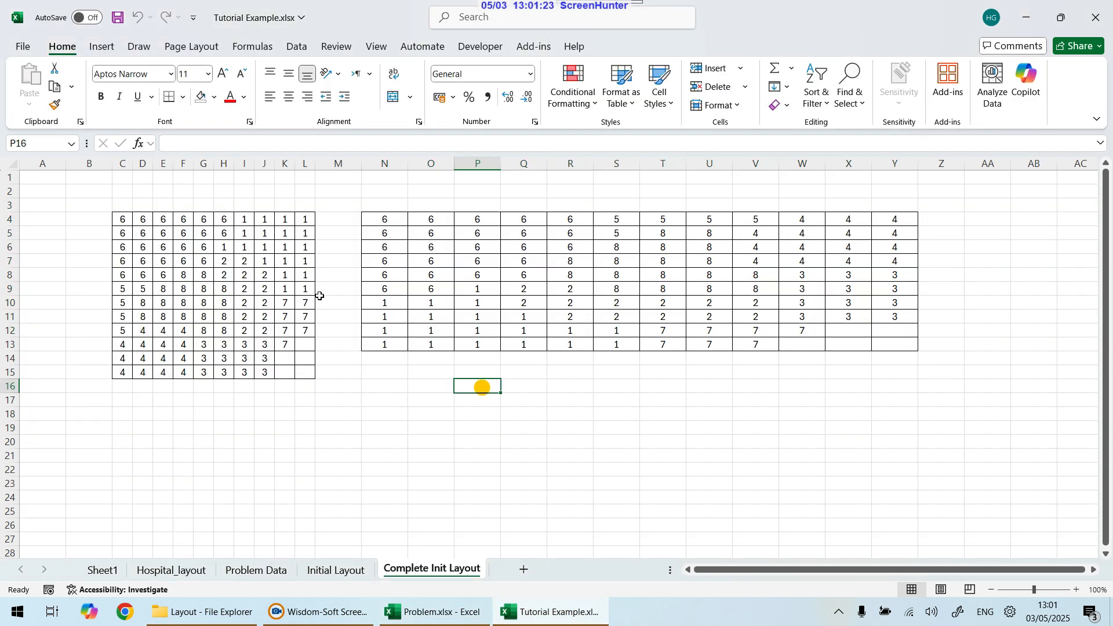
pyautogui.moveTo(119, 220); pyautogui.dragTo(307, 371)
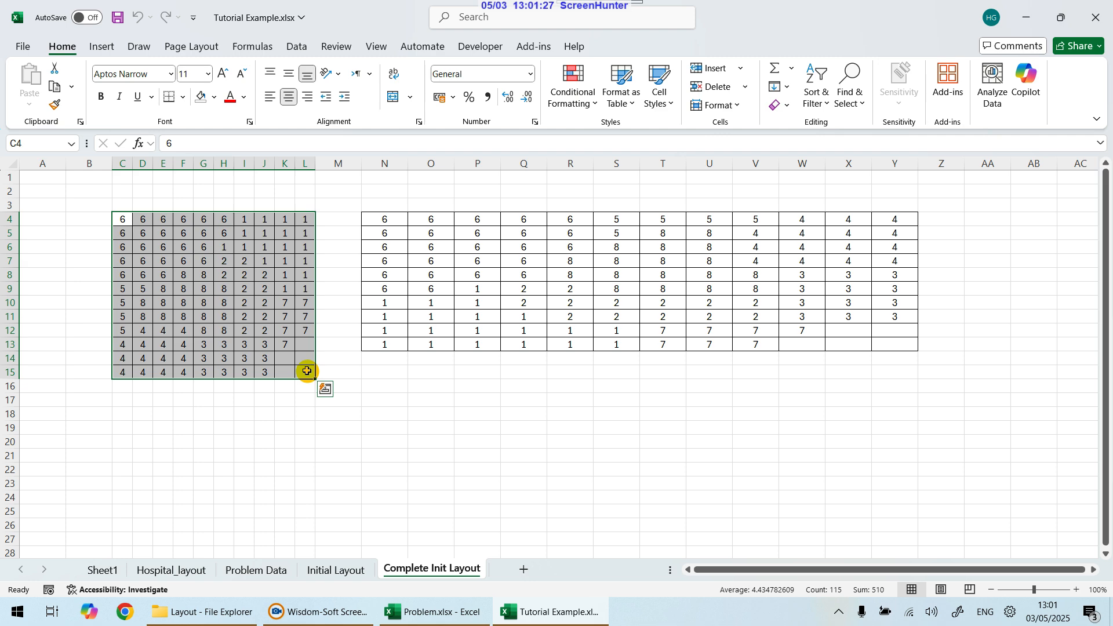
pyautogui.click(455, 610)
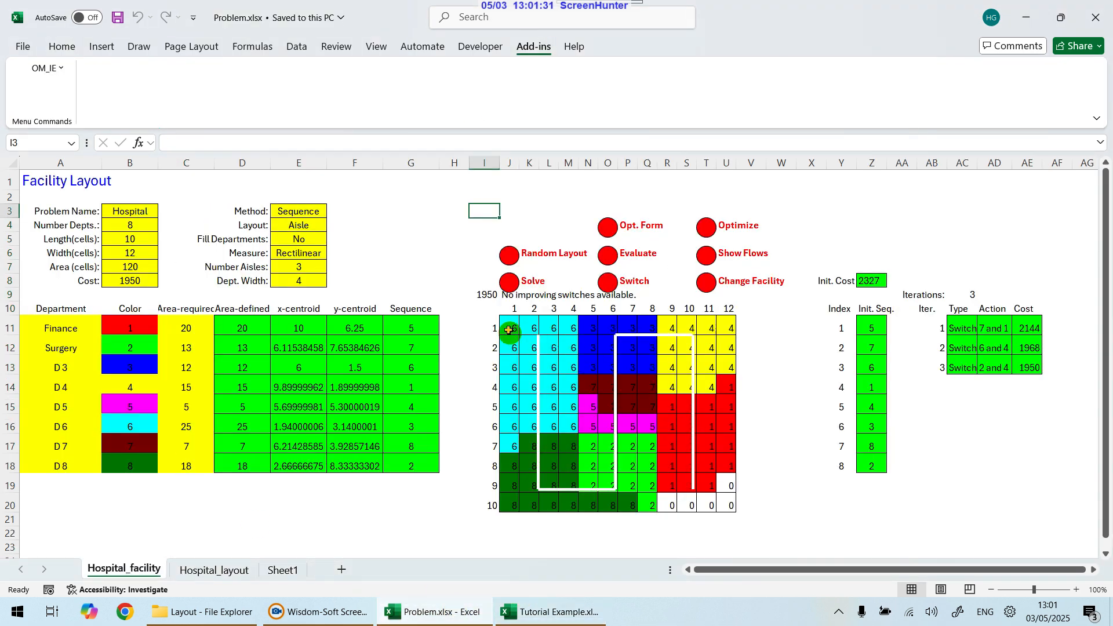
pyautogui.moveTo(510, 328); pyautogui.dragTo(734, 508)
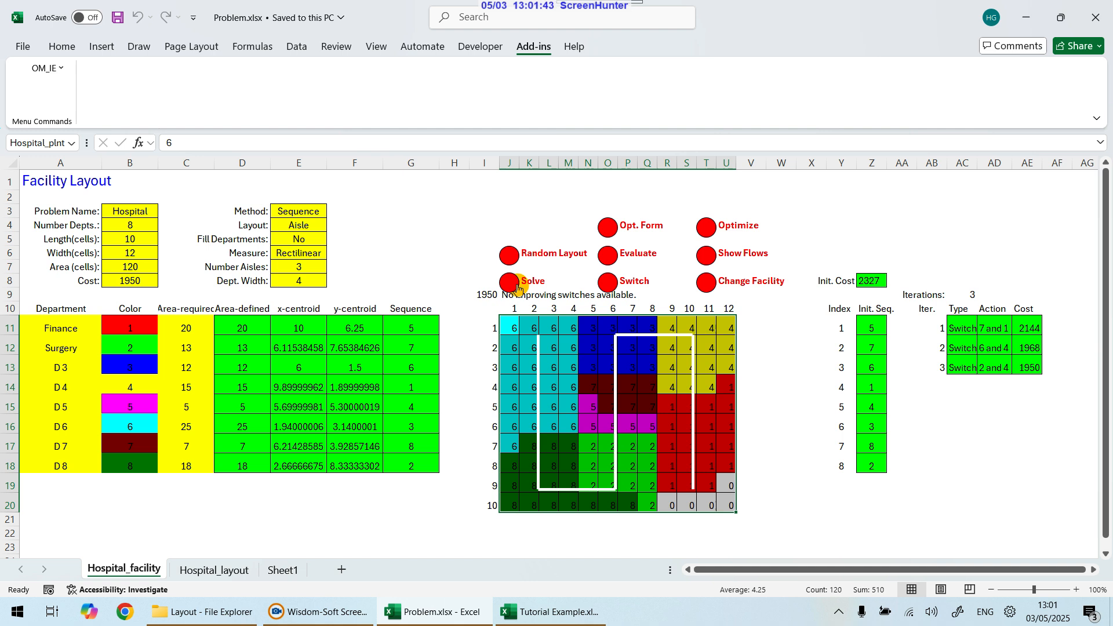
pyautogui.moveTo(526, 619)
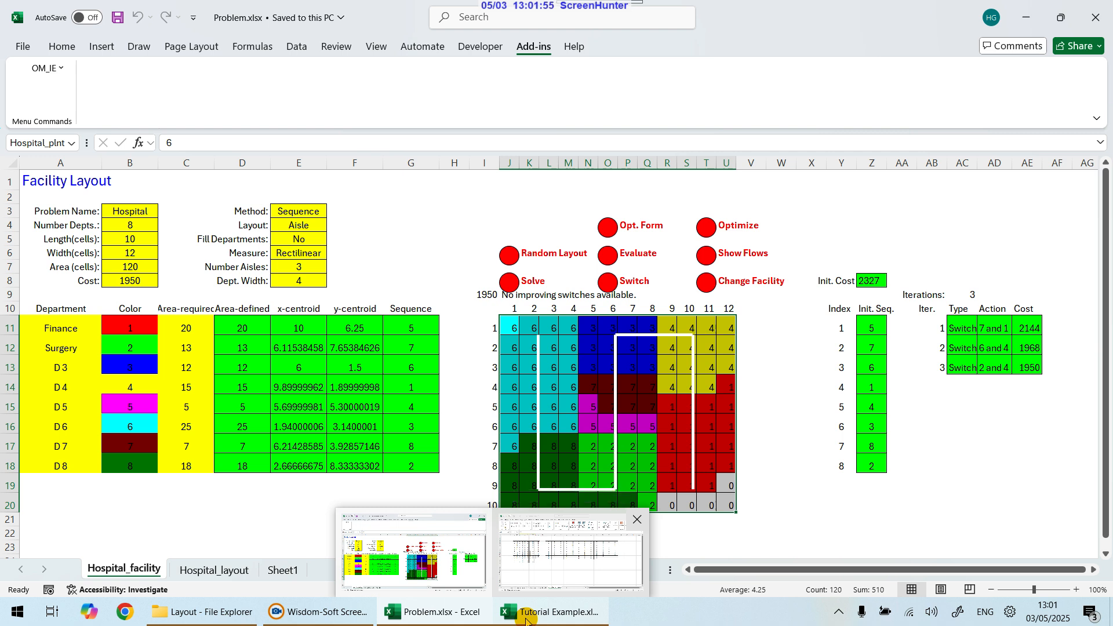
pyautogui.click(419, 254)
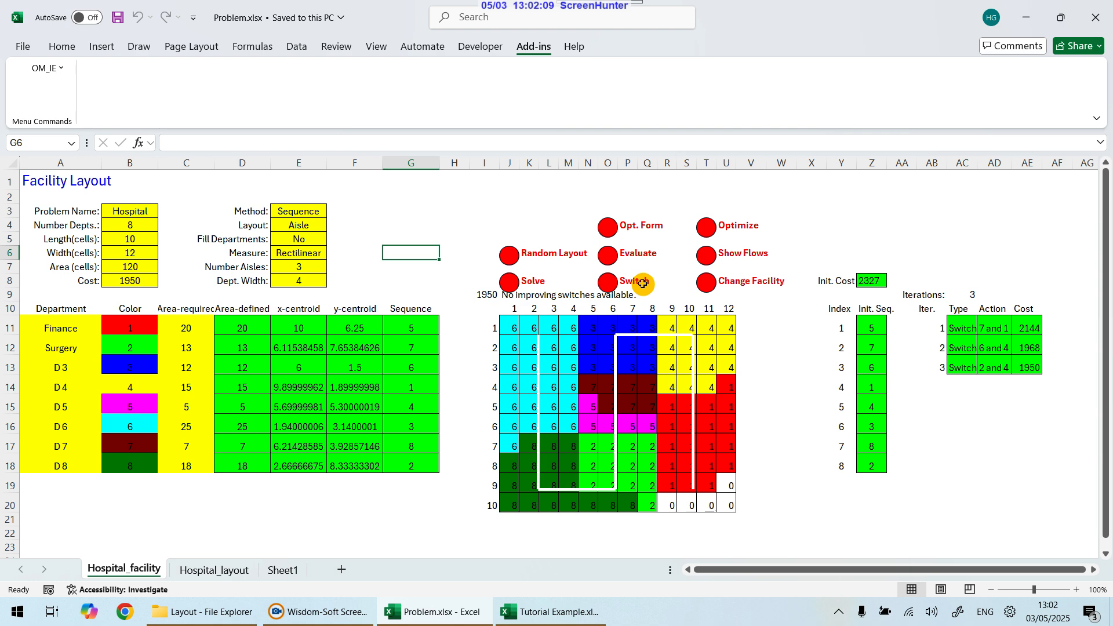
# Step: Redefine the Hospital facility using the Traditional Craft method with a sequential initial solution, recreating the facility sheet
pyautogui.click(214, 570)
pyautogui.click(207, 216)
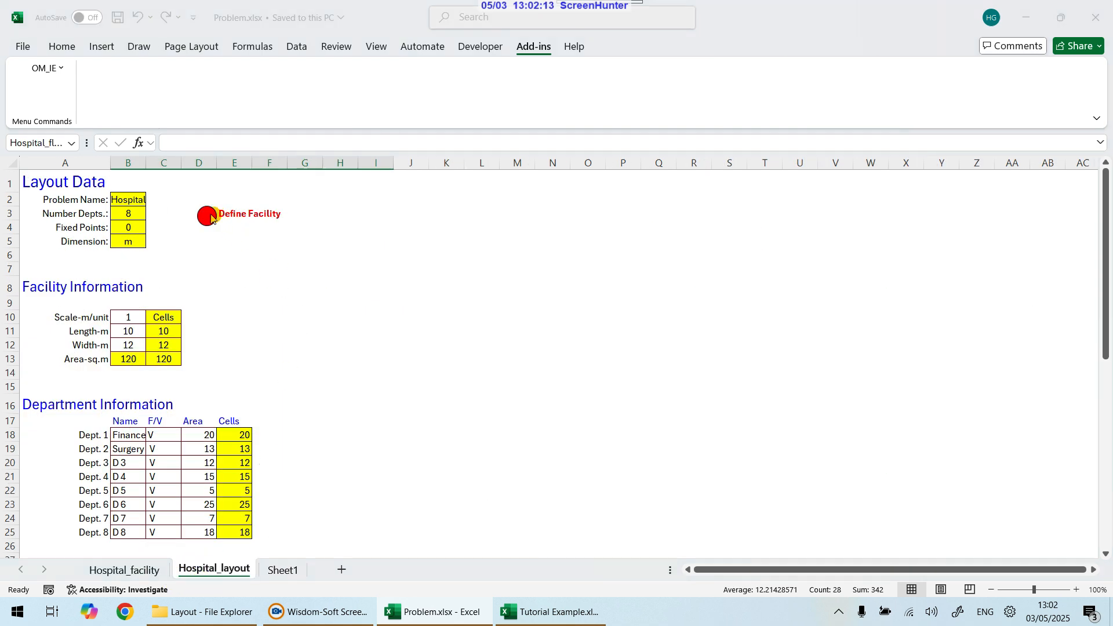
pyautogui.click(427, 225)
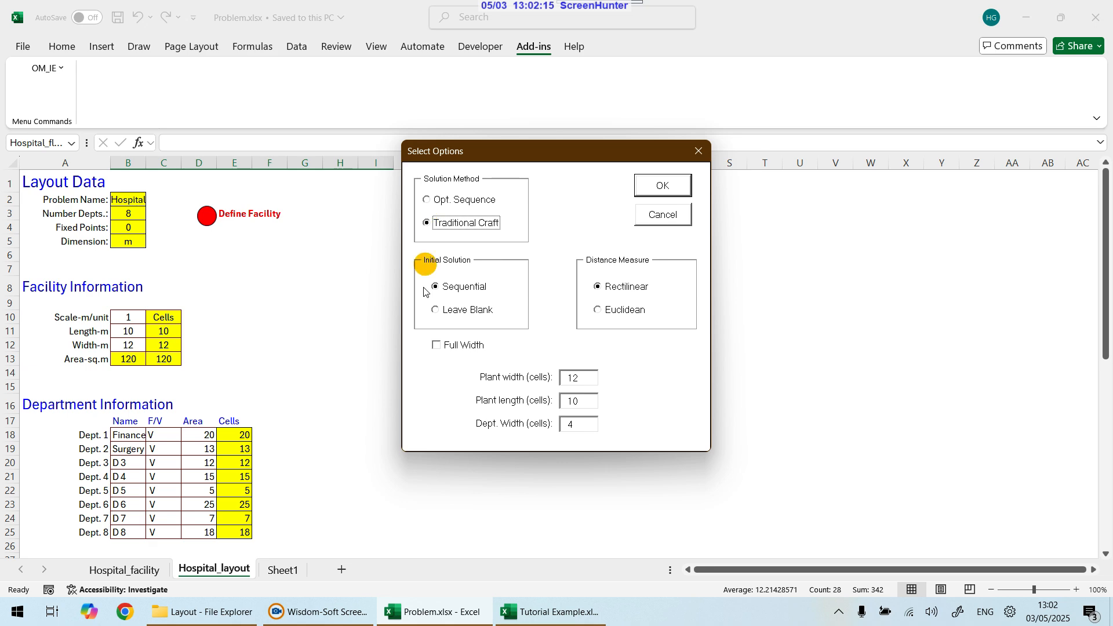
pyautogui.click(660, 184)
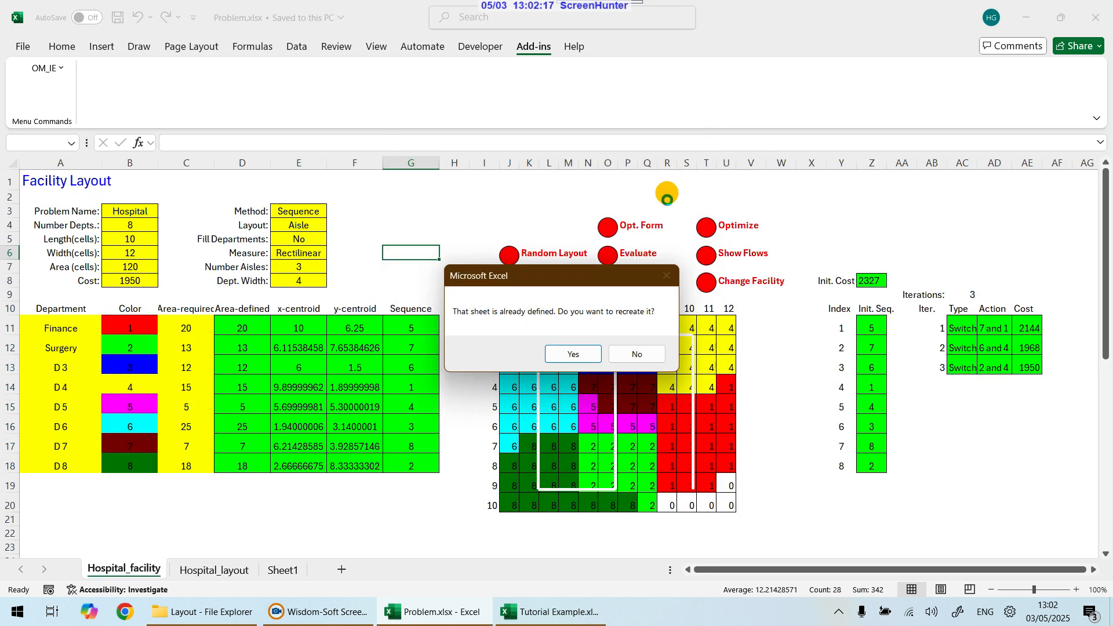
pyautogui.click(574, 353)
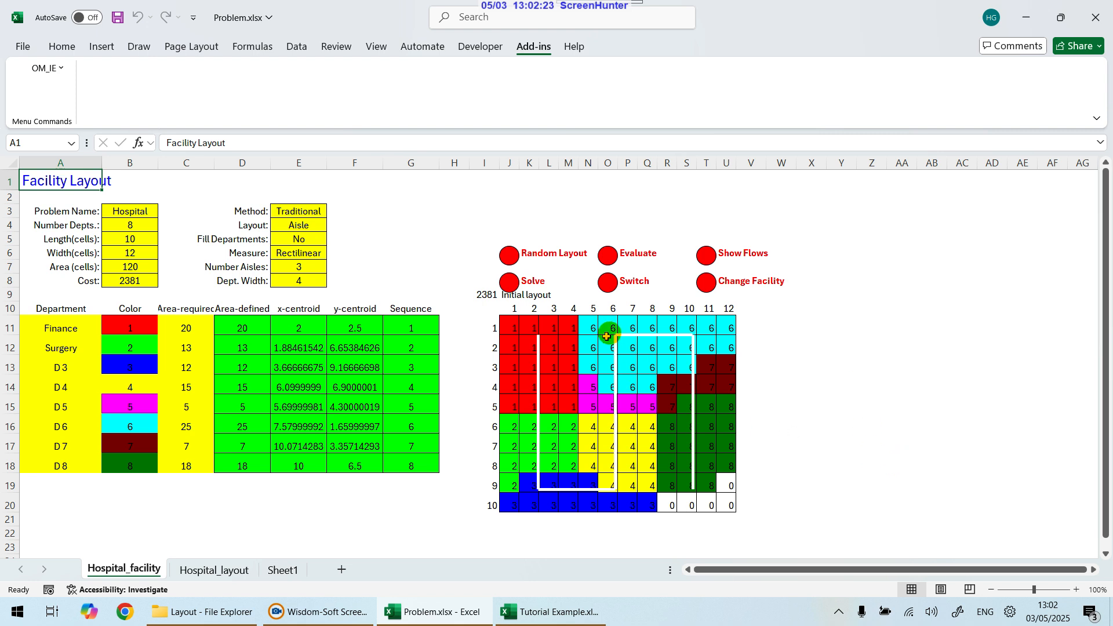
# Step: Try to switch departments 2 and 6, dismissing the message
pyautogui.click(607, 282)
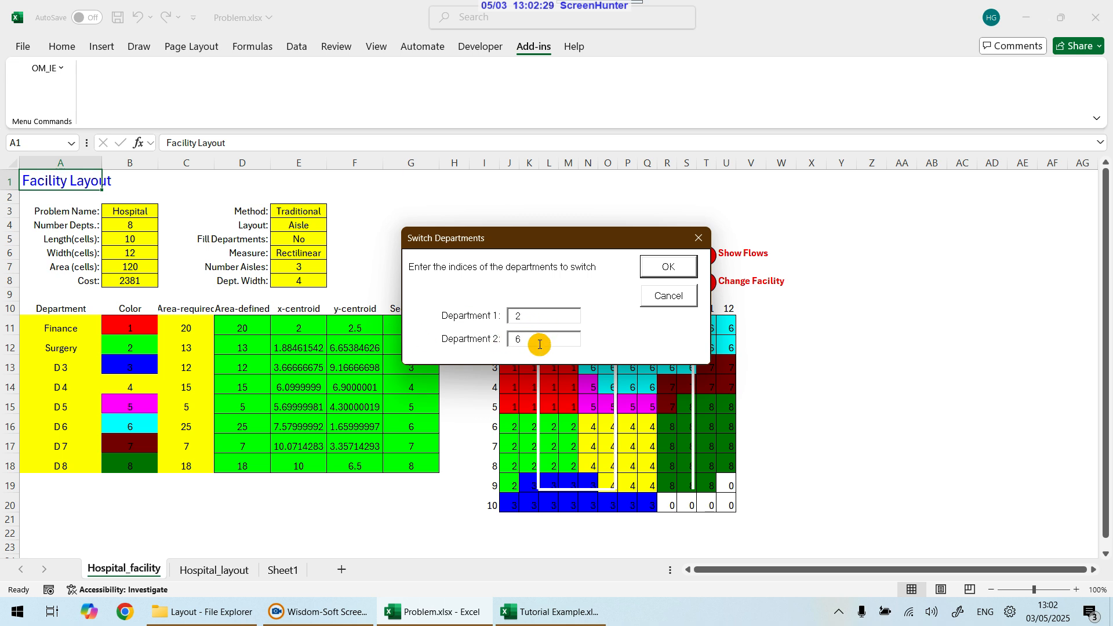
pyautogui.click(667, 266)
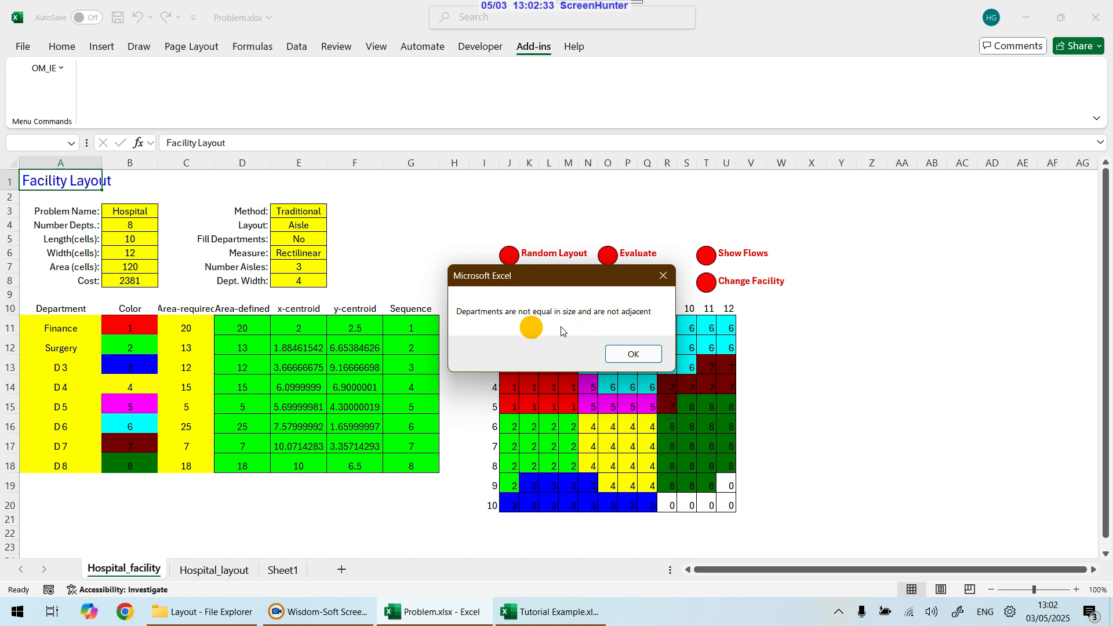
pyautogui.click(626, 355)
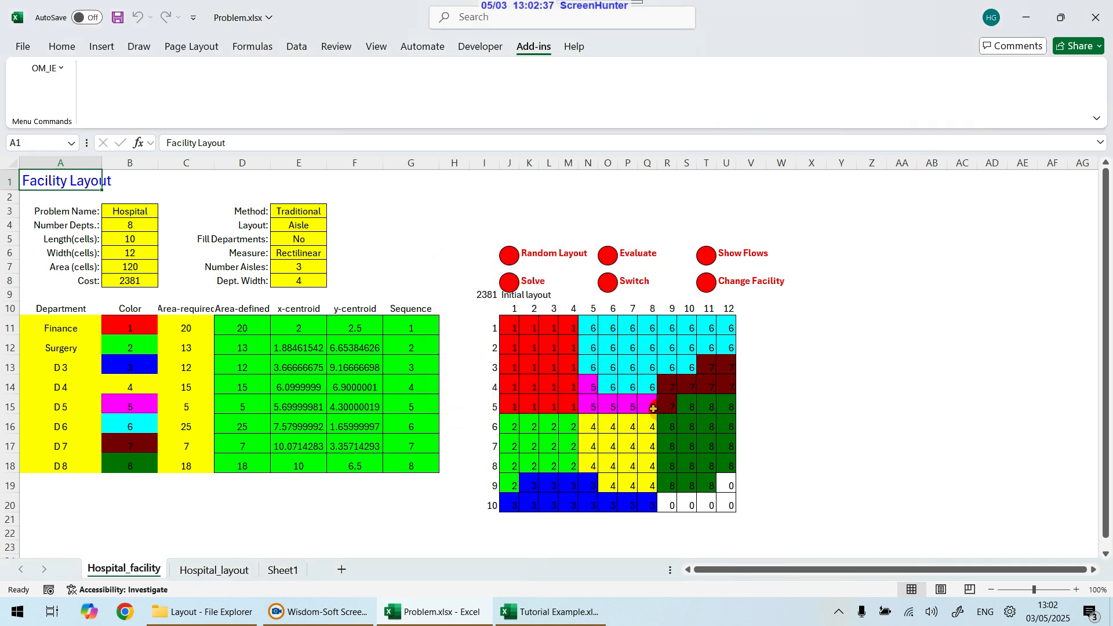
# Step: Switch departments 7 and 5 in the layout
pyautogui.click(623, 282)
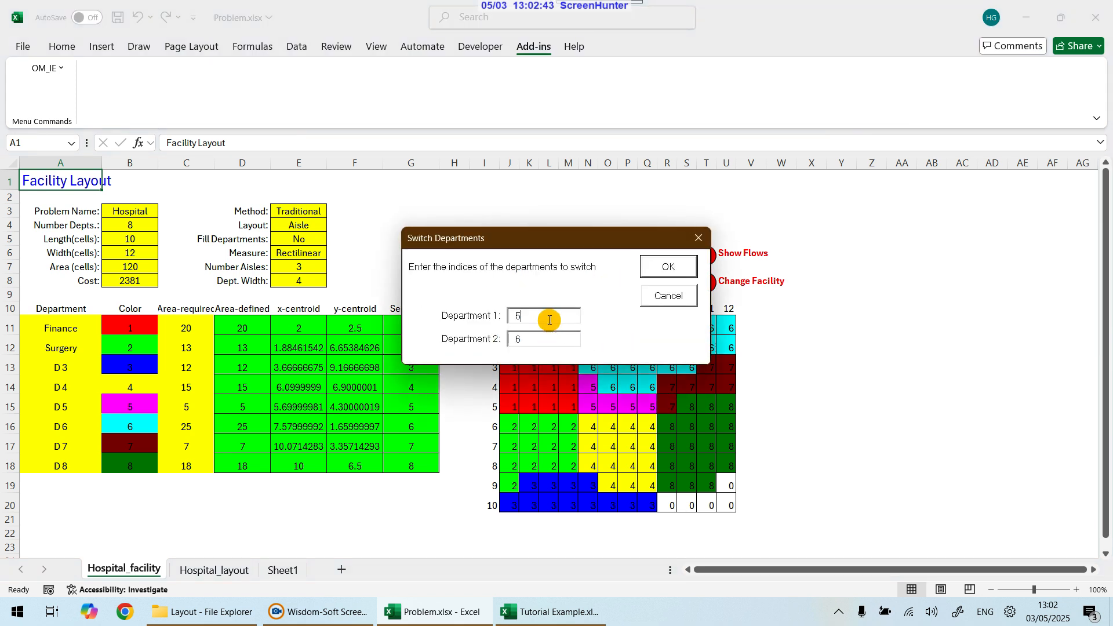
pyautogui.write('7')
pyautogui.click(676, 266)
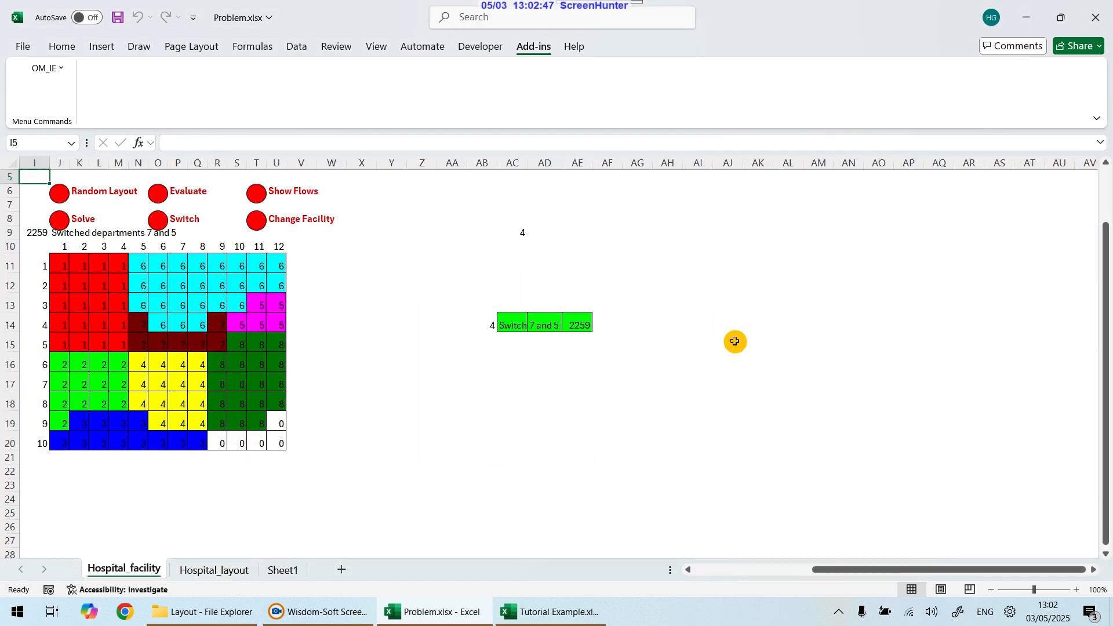
# Step: Evaluate the cost of the current layout
pyautogui.moveTo(861, 572); pyautogui.dragTo(742, 570)
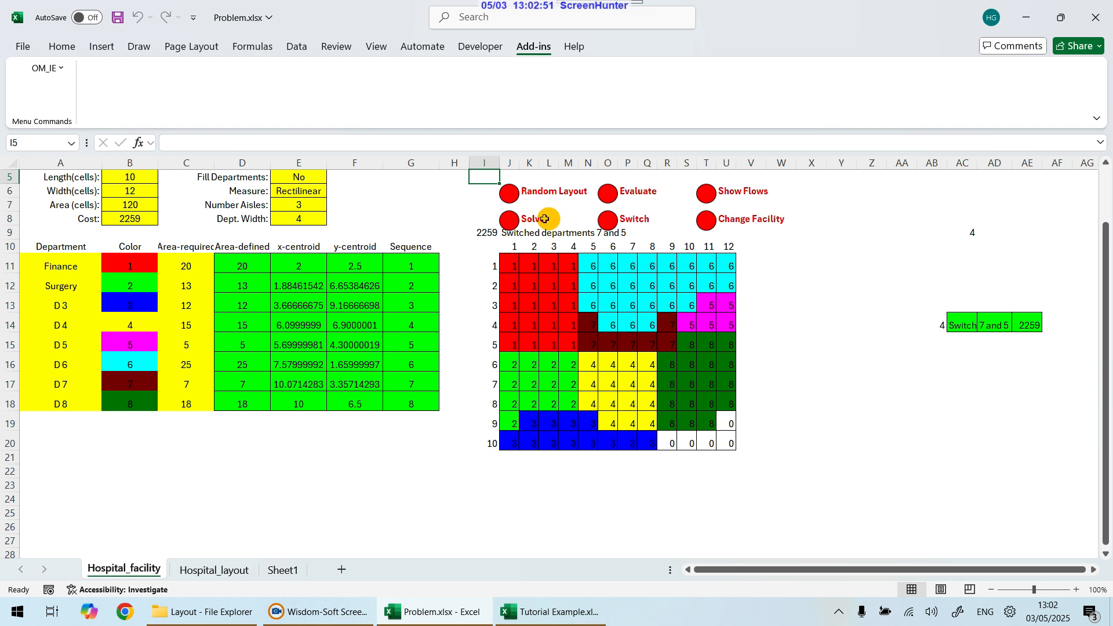
pyautogui.click(610, 194)
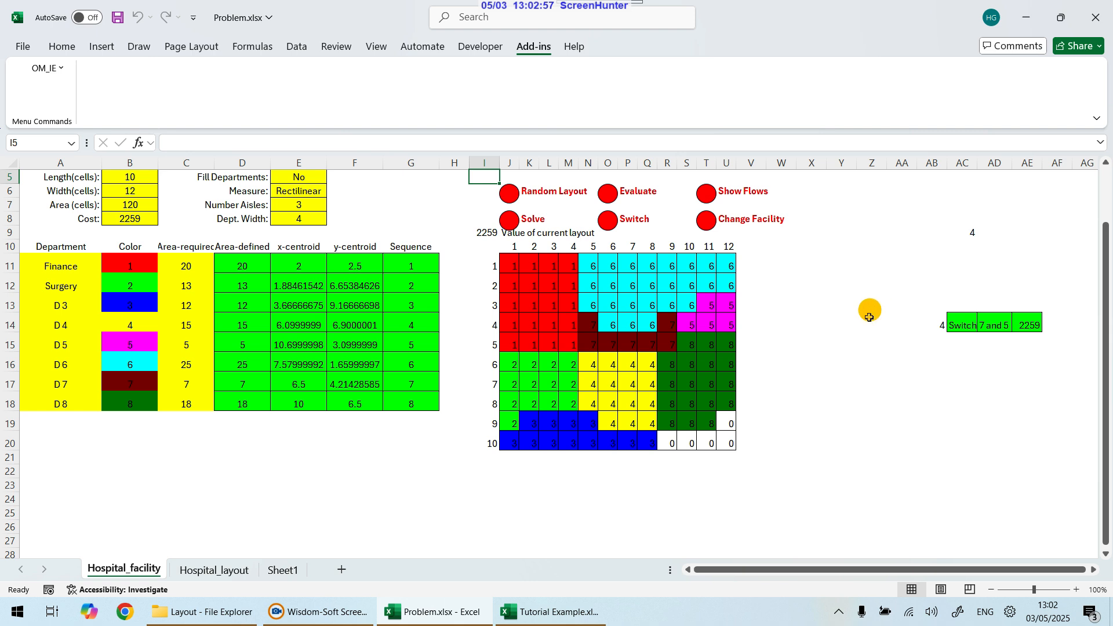
pyautogui.click(709, 321)
pyautogui.click(572, 433)
# Step: Switch departments 3 and 4 in the layout
pyautogui.click(609, 219)
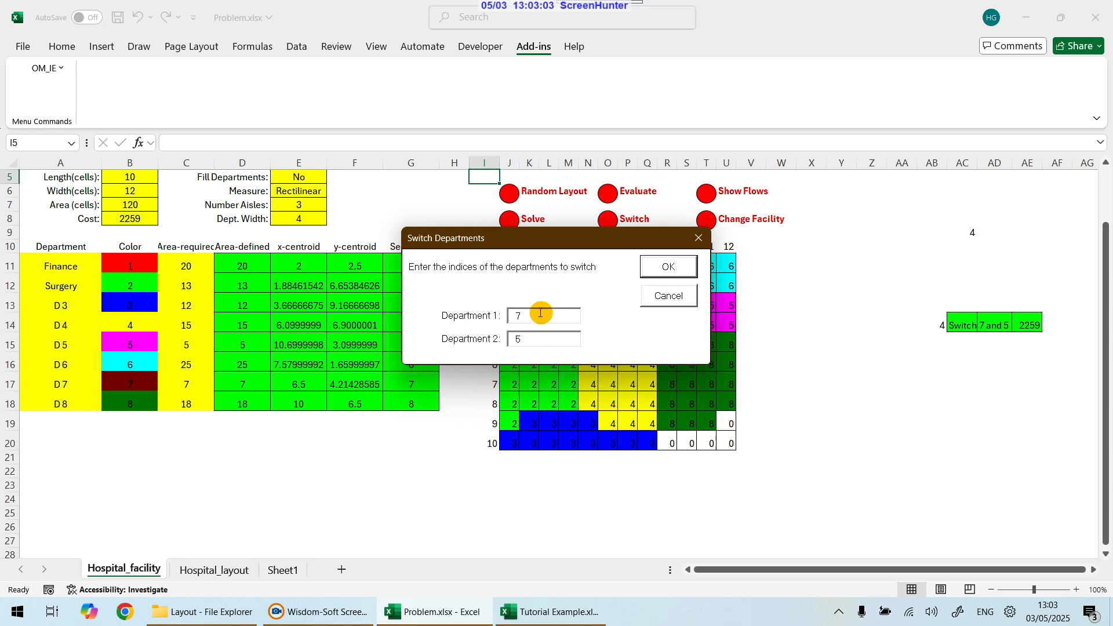
pyautogui.click(531, 316)
pyautogui.click(522, 343)
pyautogui.write('4')
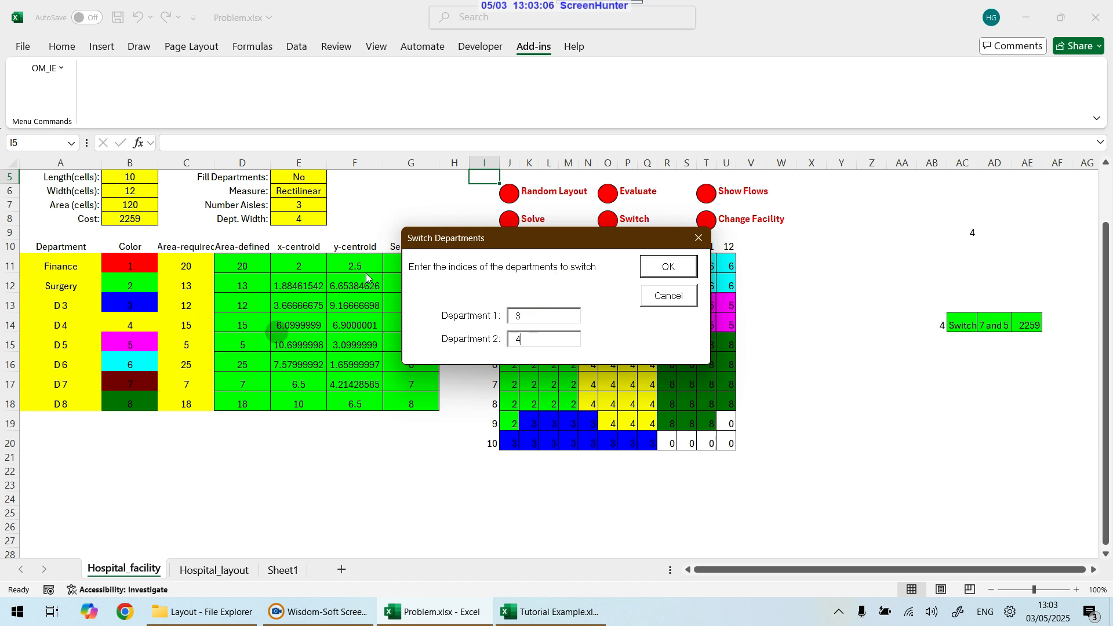
pyautogui.click(660, 268)
# Step: Switch departments 4 and 7 in the layout
pyautogui.moveTo(857, 569); pyautogui.dragTo(718, 570)
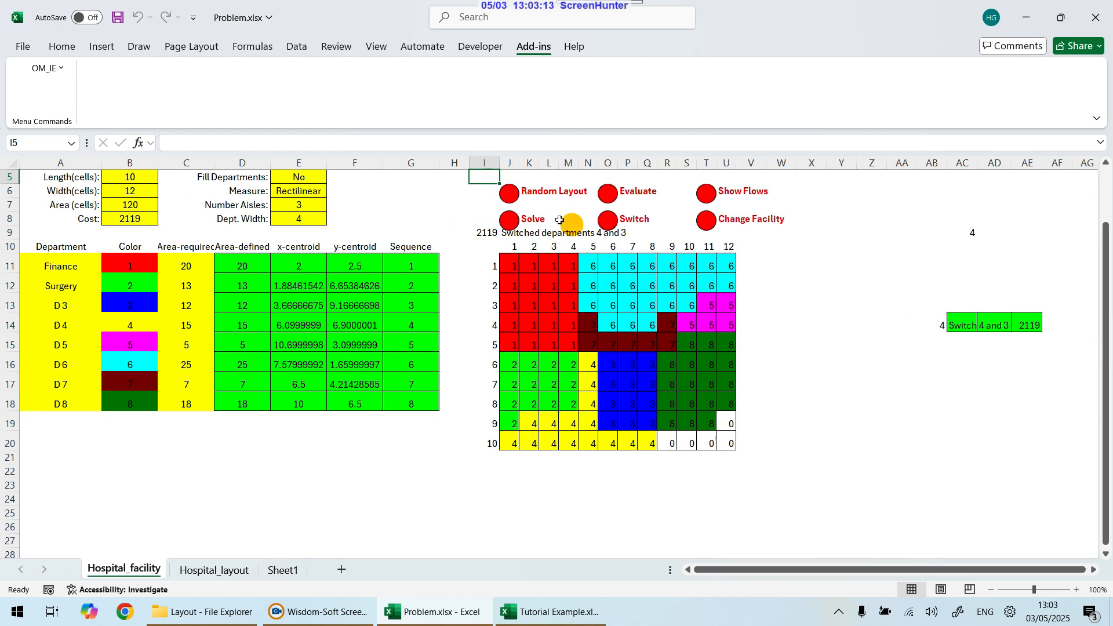
pyautogui.click(610, 220)
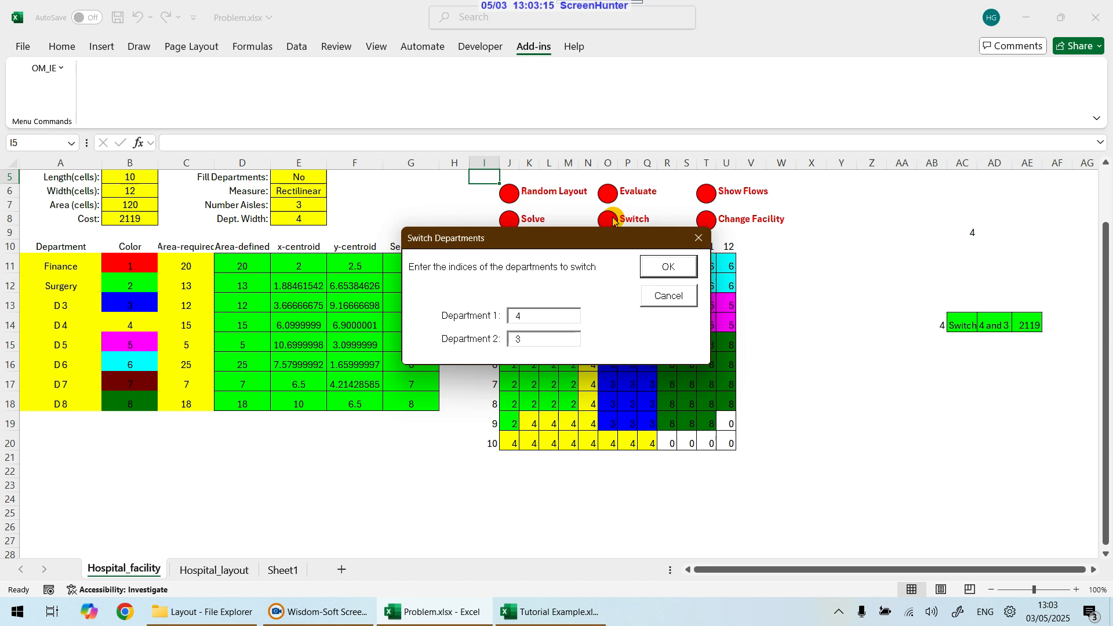
pyautogui.doubleClick(529, 336)
pyautogui.write('7')
pyautogui.click(678, 270)
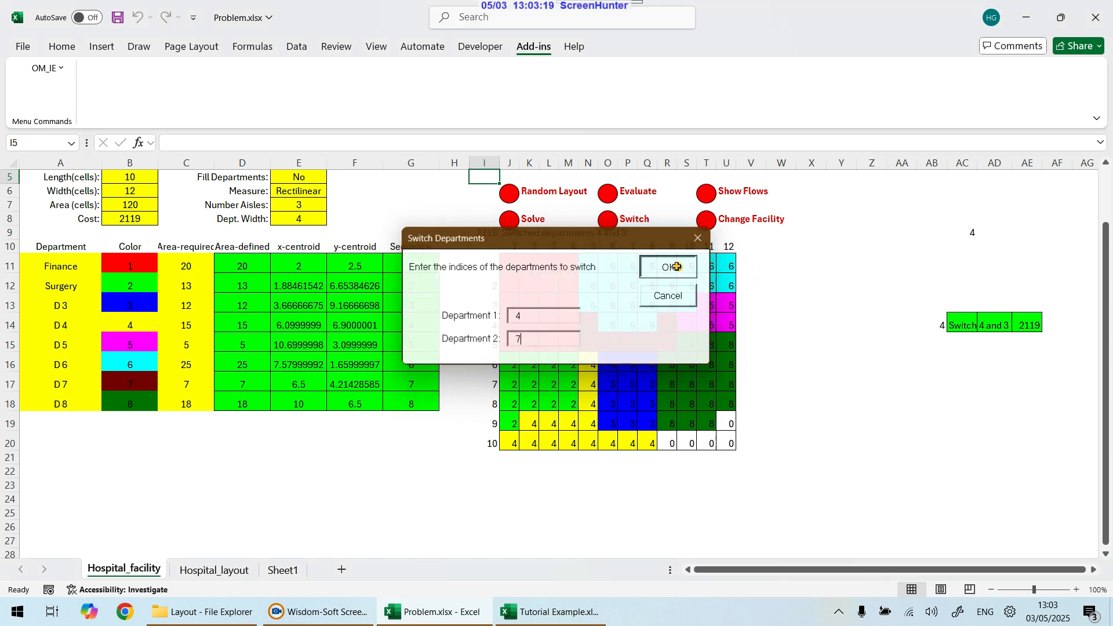
# Step: Switch departments 4 and 5 in the layout
pyautogui.moveTo(885, 565); pyautogui.dragTo(757, 571)
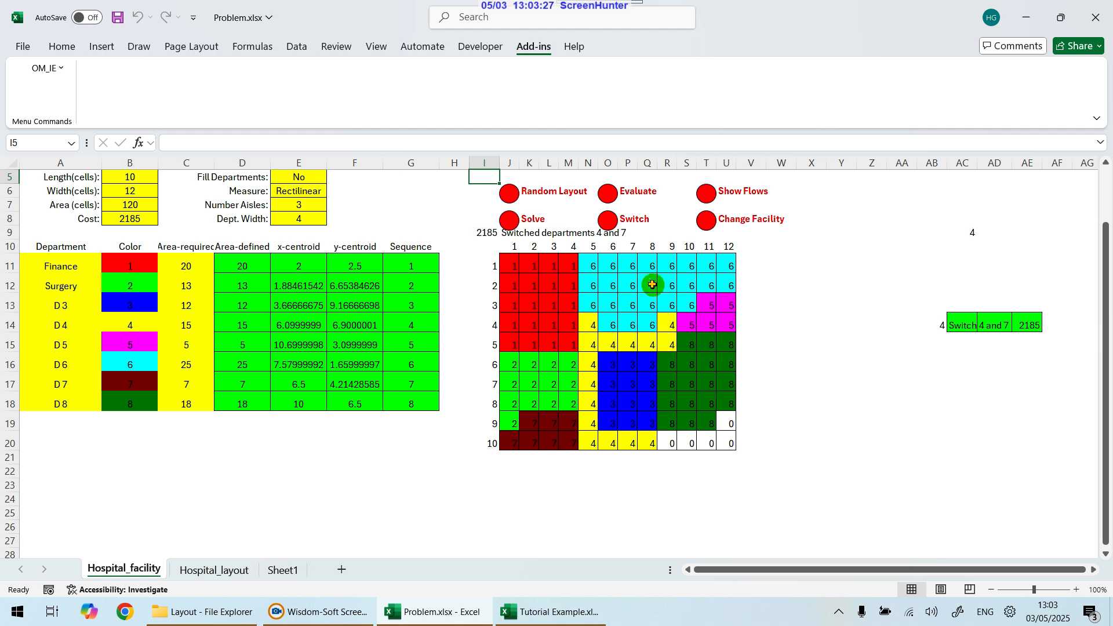
pyautogui.click(615, 218)
pyautogui.click(519, 313)
pyautogui.write('4')
pyautogui.click(527, 338)
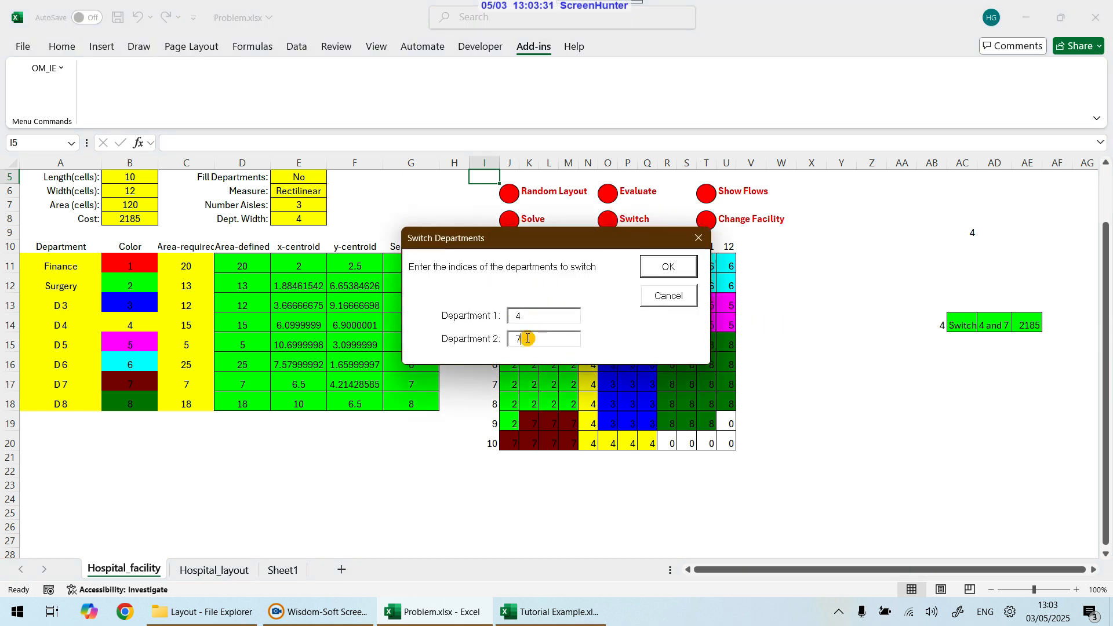
pyautogui.write('5')
pyautogui.click(663, 267)
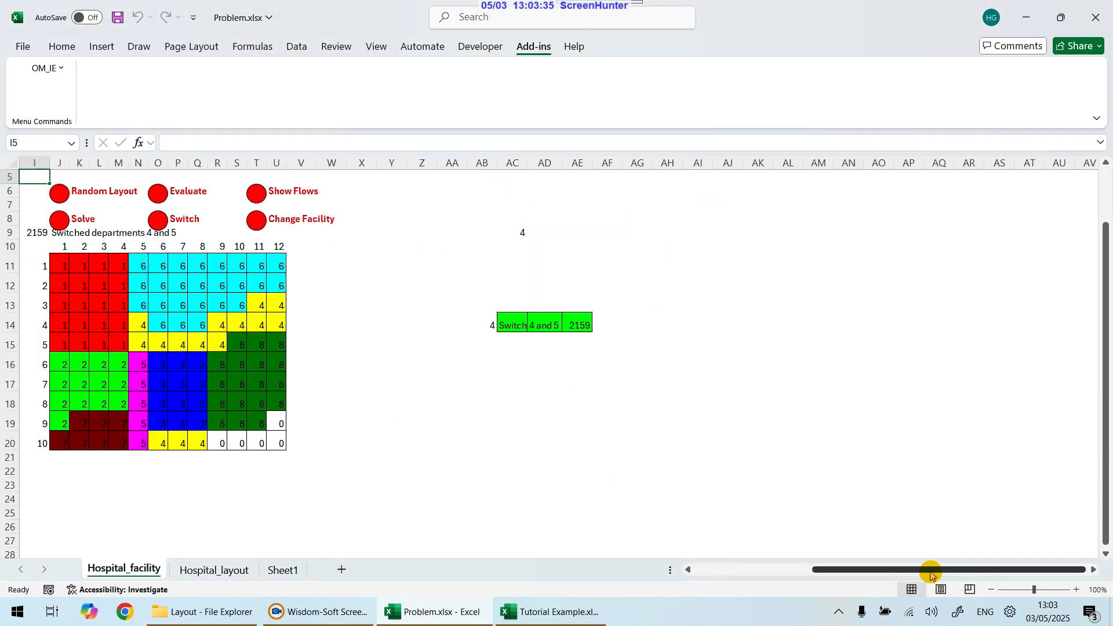
# Step: Inspect row 4 of the layout and switch departments 4 and 5 back
pyautogui.moveTo(934, 573); pyautogui.dragTo(817, 573)
pyautogui.moveTo(610, 442); pyautogui.dragTo(645, 441)
pyautogui.moveTo(591, 325); pyautogui.dragTo(732, 326)
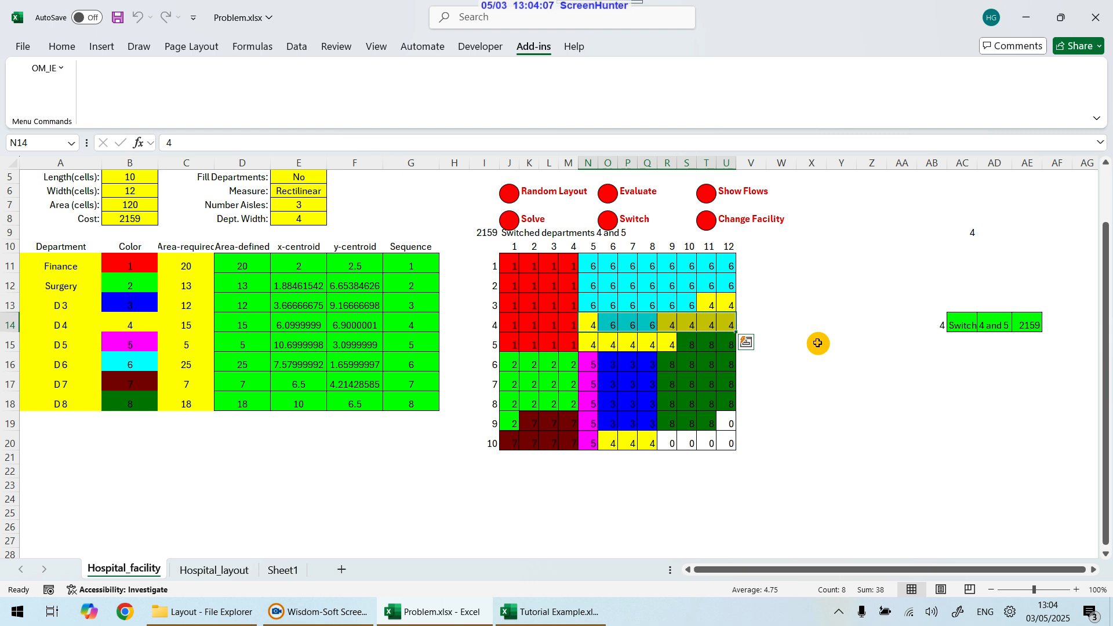
pyautogui.click(616, 224)
pyautogui.click(660, 266)
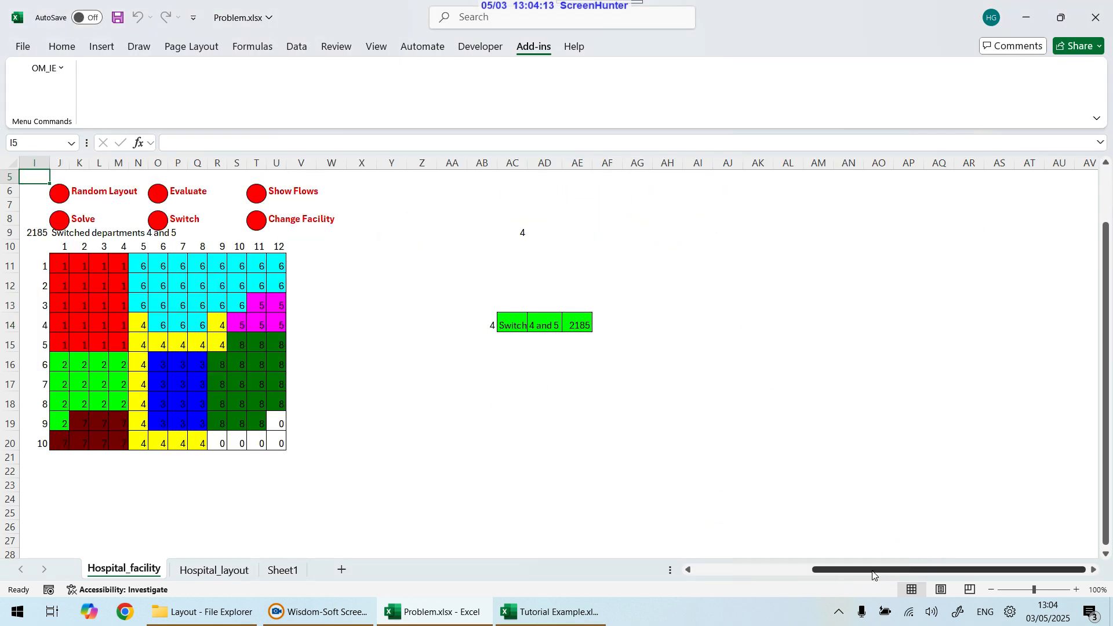
# Step: Switch departments 4 and 5 once more
pyautogui.moveTo(874, 571); pyautogui.dragTo(769, 571)
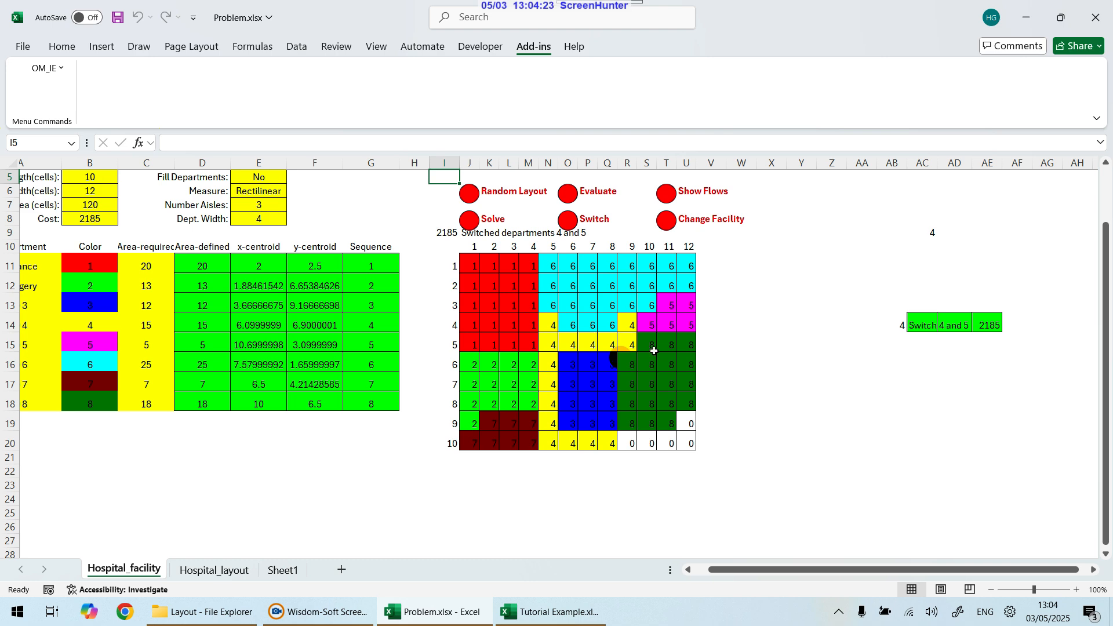
pyautogui.click(568, 220)
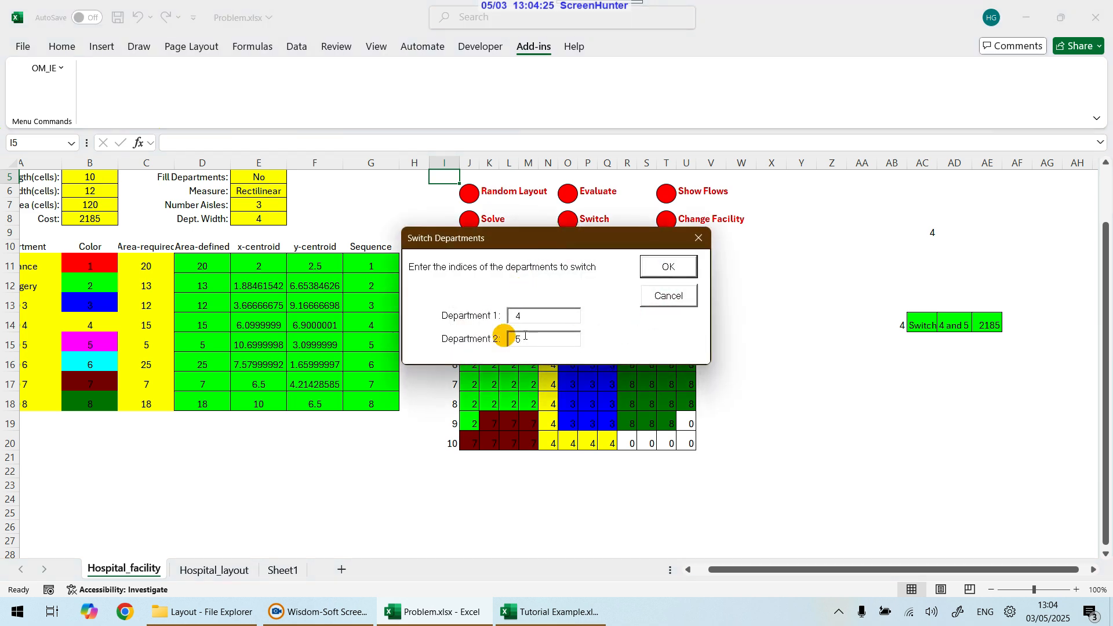
pyautogui.click(666, 266)
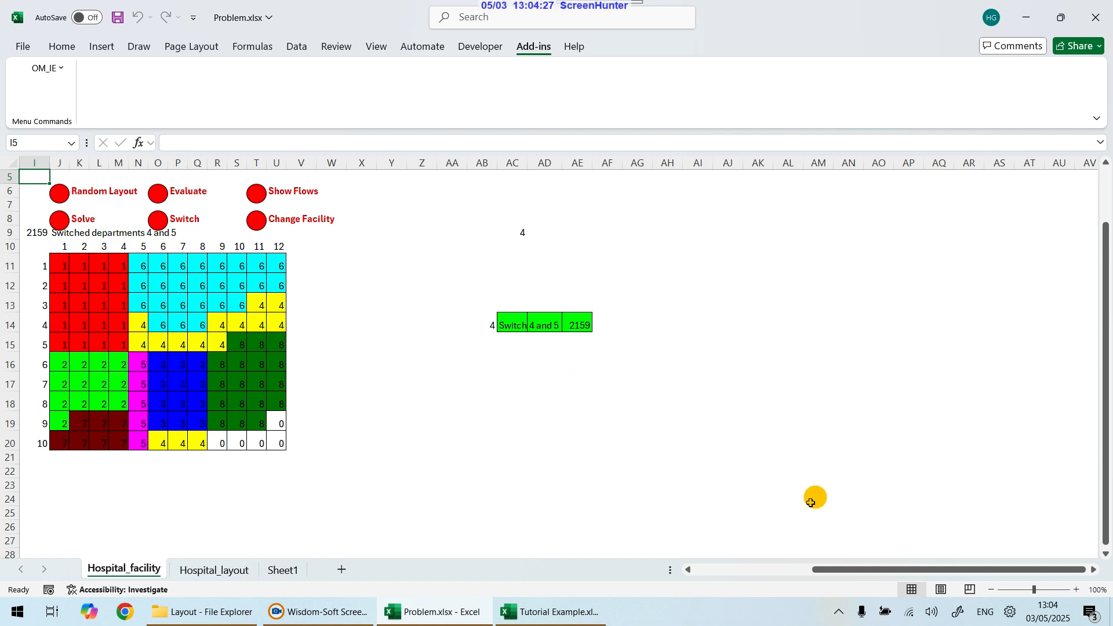
# Step: Switch departments 4 and 6 in the layout
pyautogui.moveTo(878, 569); pyautogui.dragTo(766, 571)
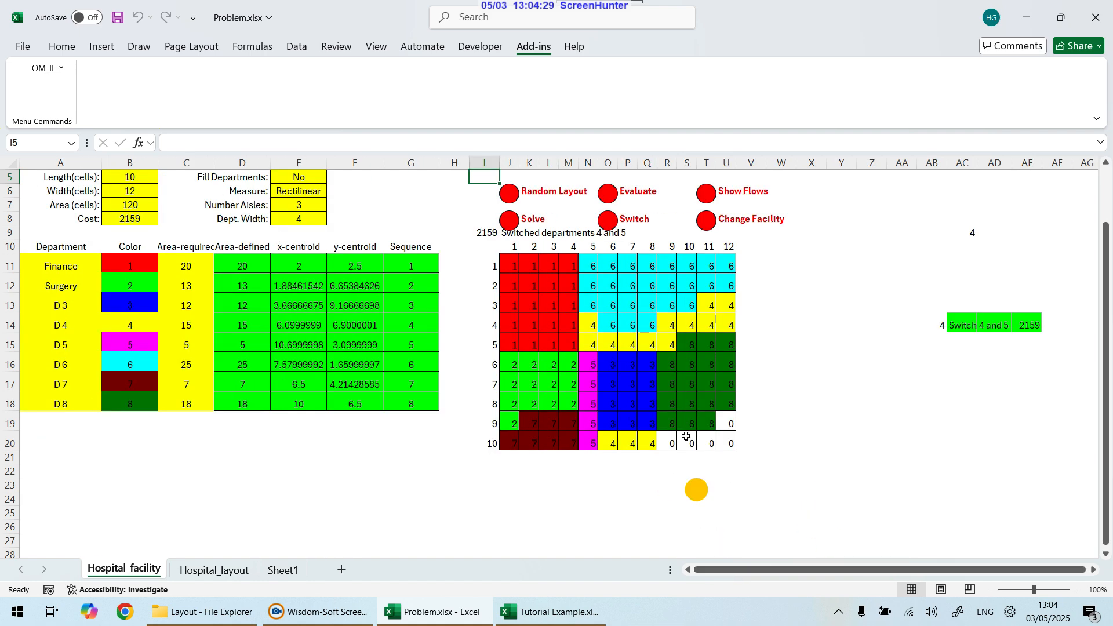
pyautogui.click(608, 220)
pyautogui.click(532, 341)
pyautogui.write('6')
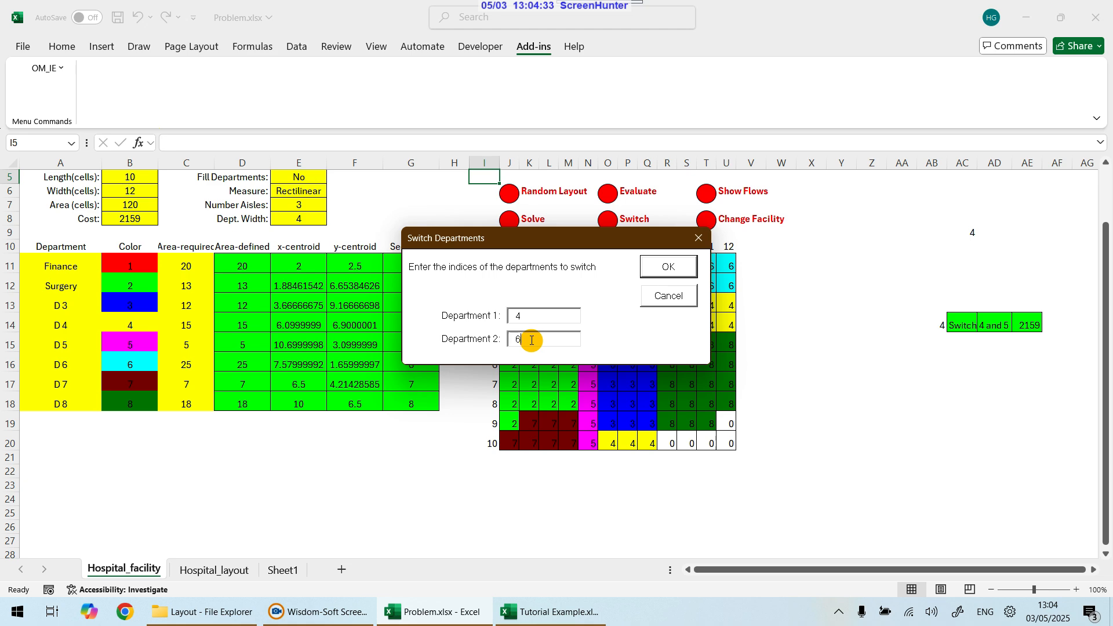
pyautogui.click(671, 268)
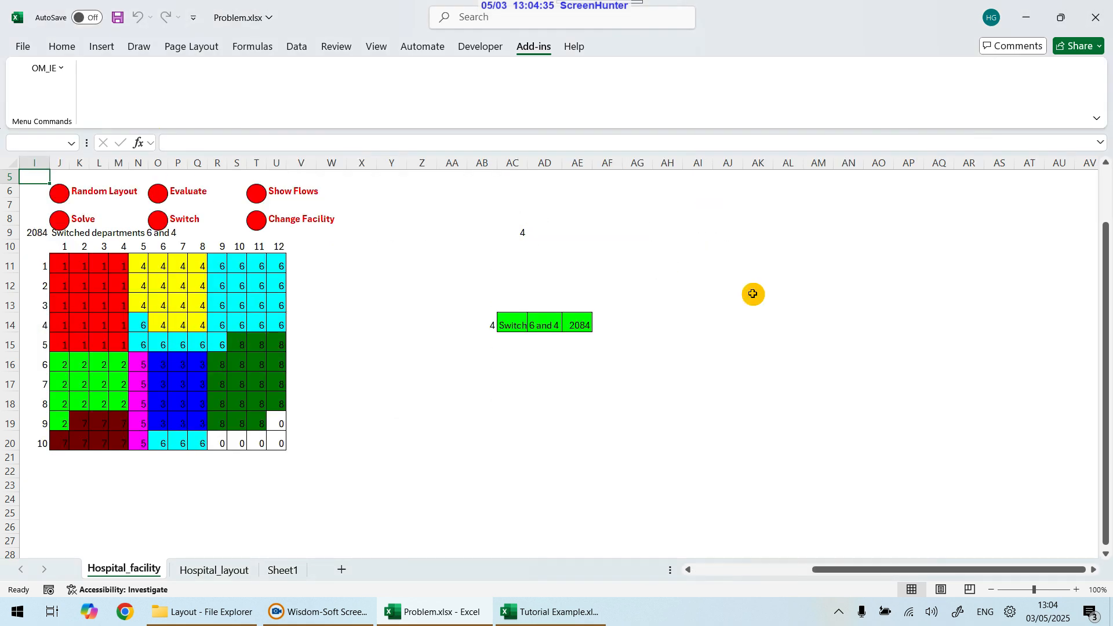
# Step: Select the whole 10 by 12 layout grid
pyautogui.moveTo(881, 574); pyautogui.dragTo(725, 308)
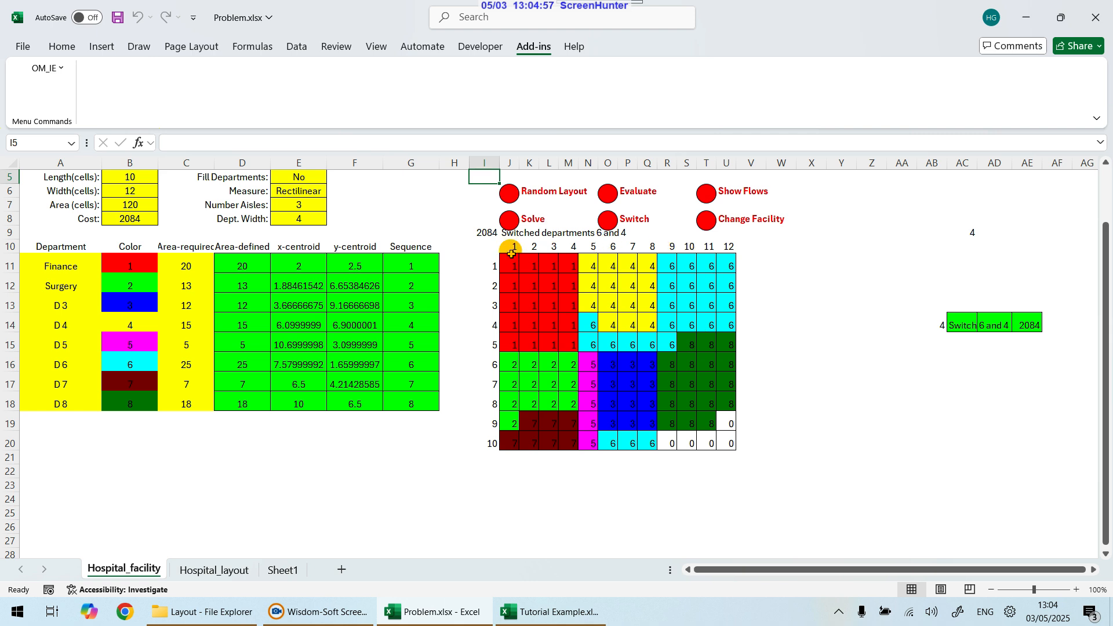
pyautogui.moveTo(515, 264); pyautogui.dragTo(728, 441)
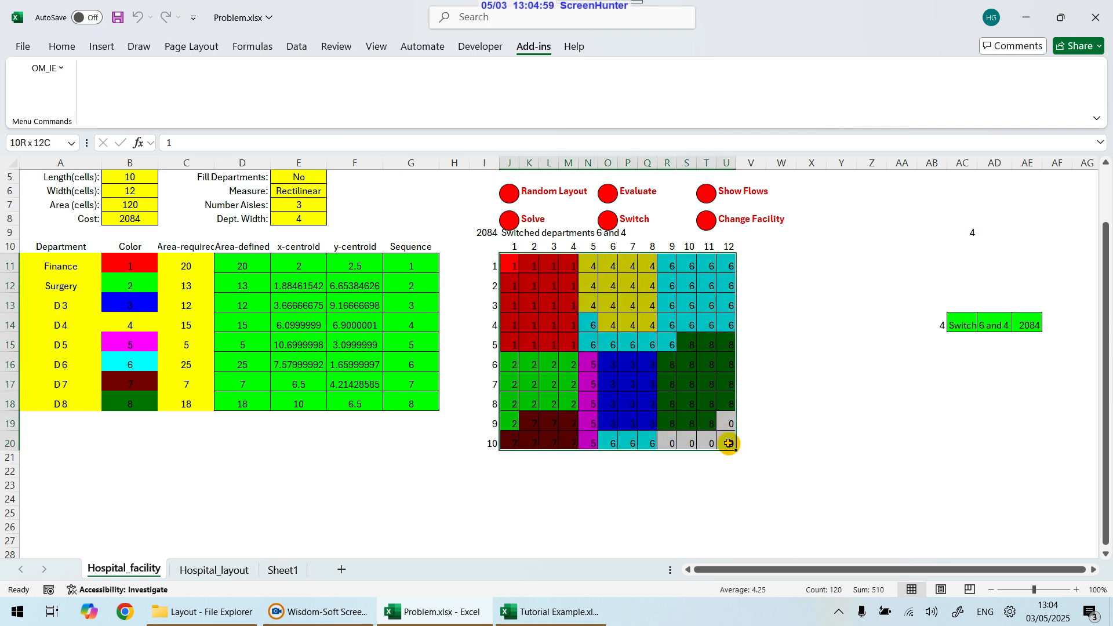